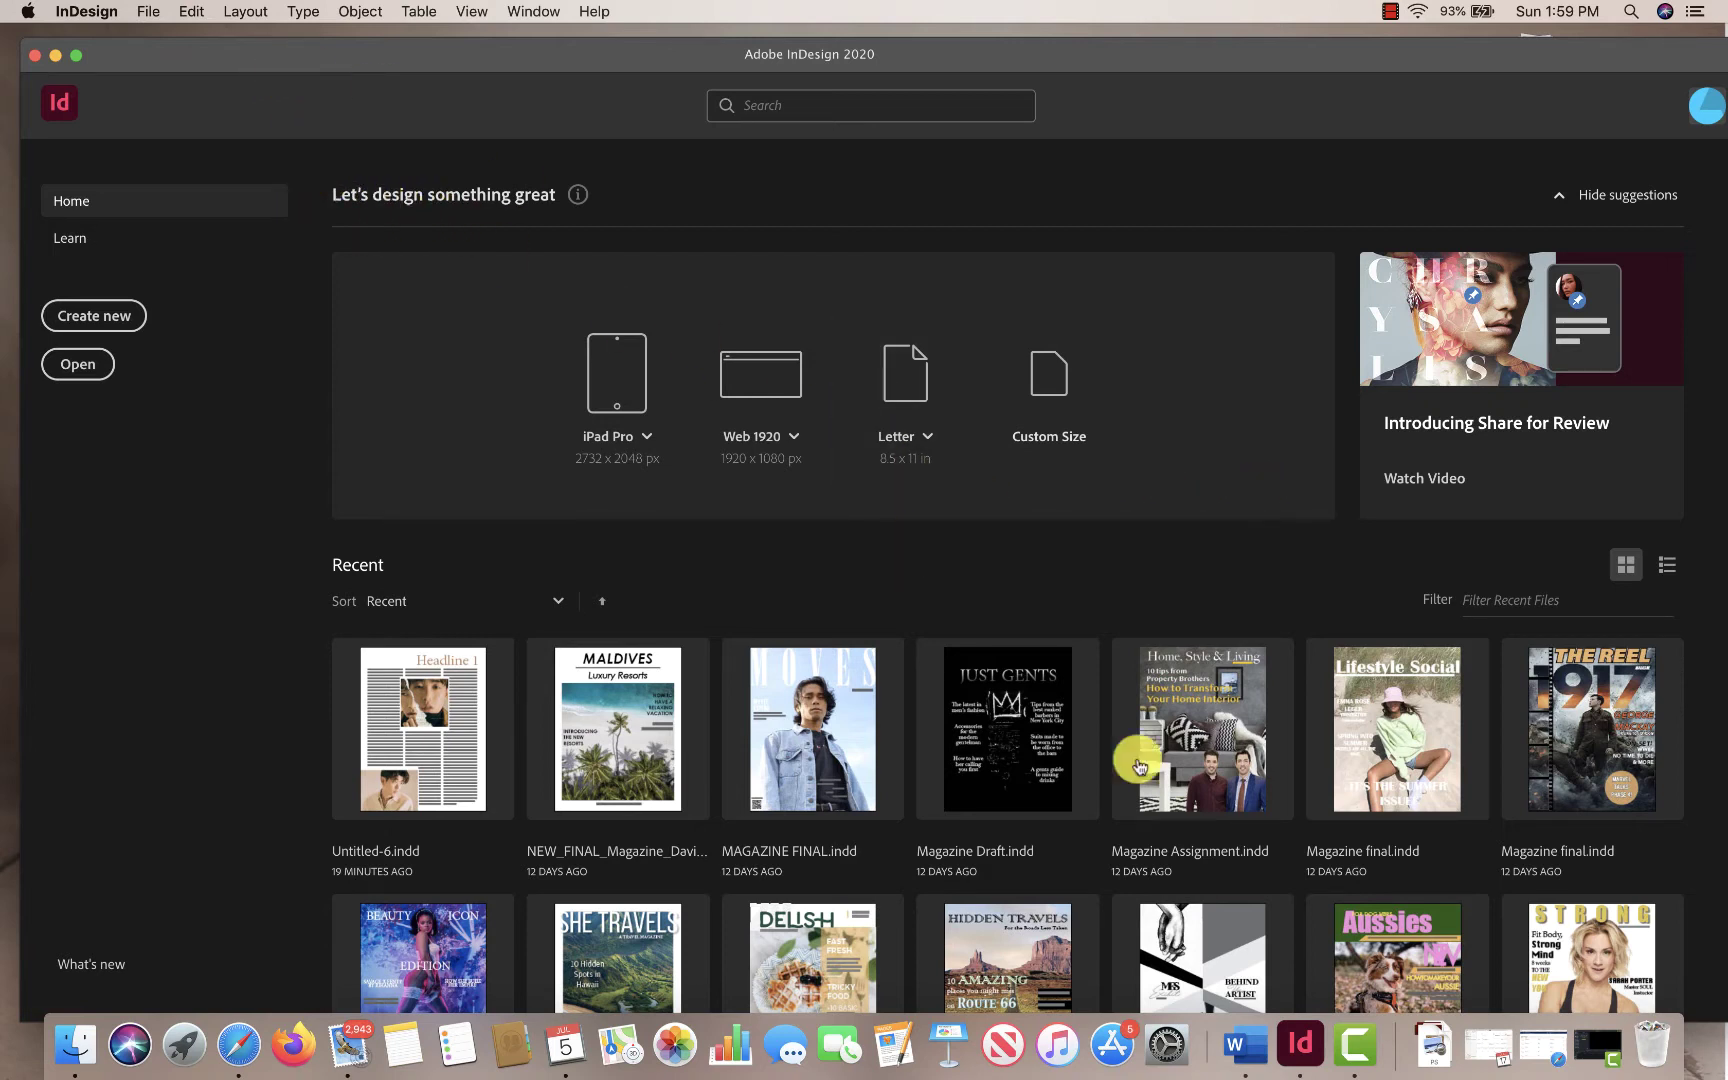
# Open Adobe InDesign 2020 from the Mac's installed applications
pyautogui.rightClick(1302, 1046)
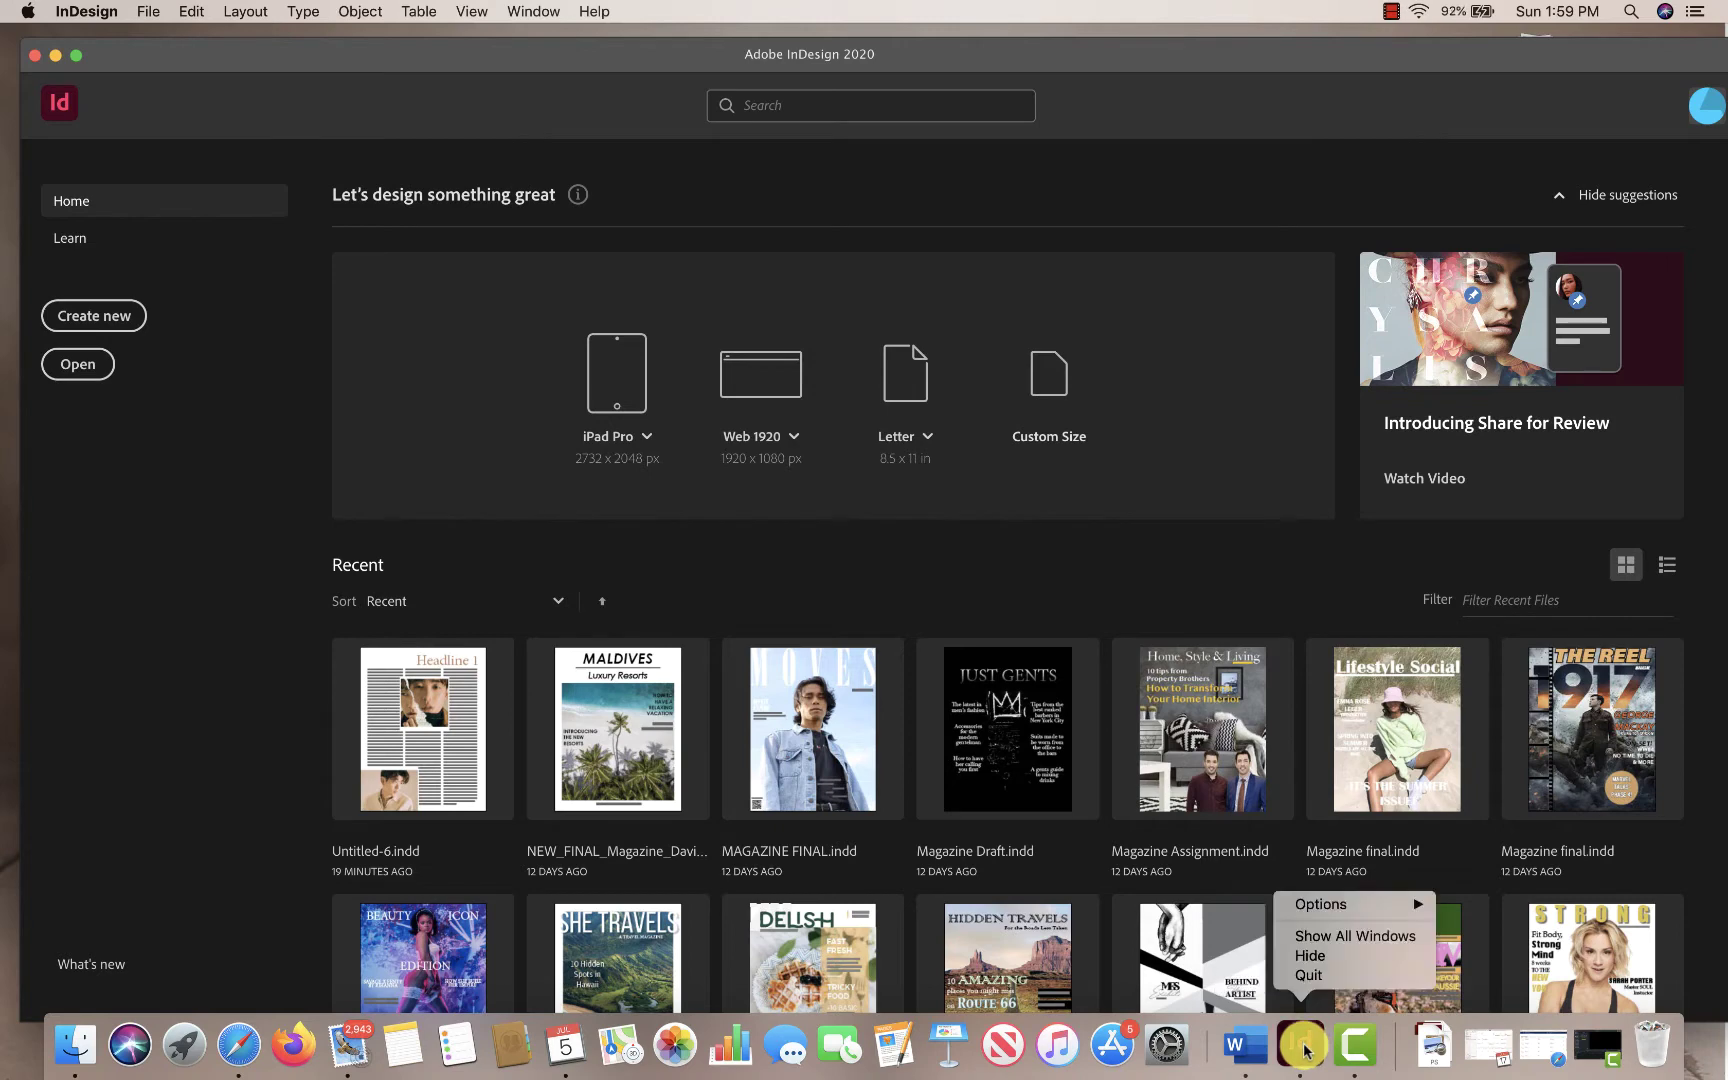
pyautogui.click(1302, 1046)
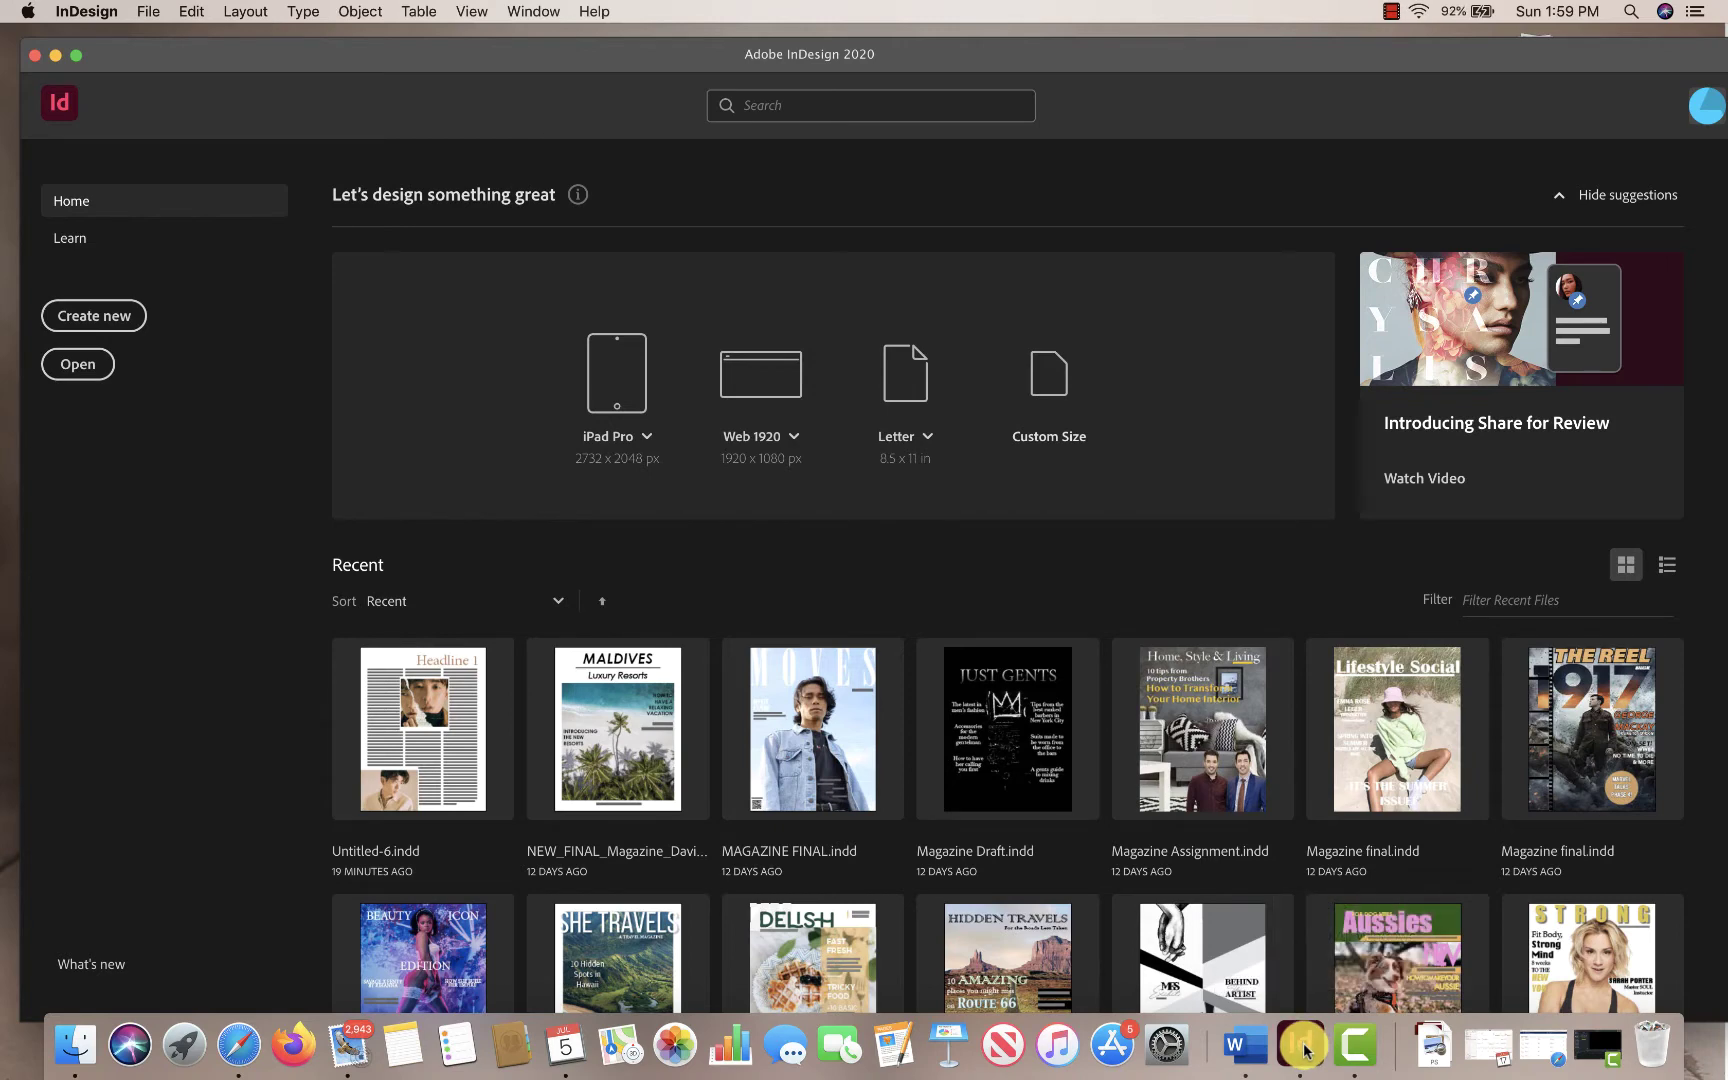
pyautogui.click(187, 1050)
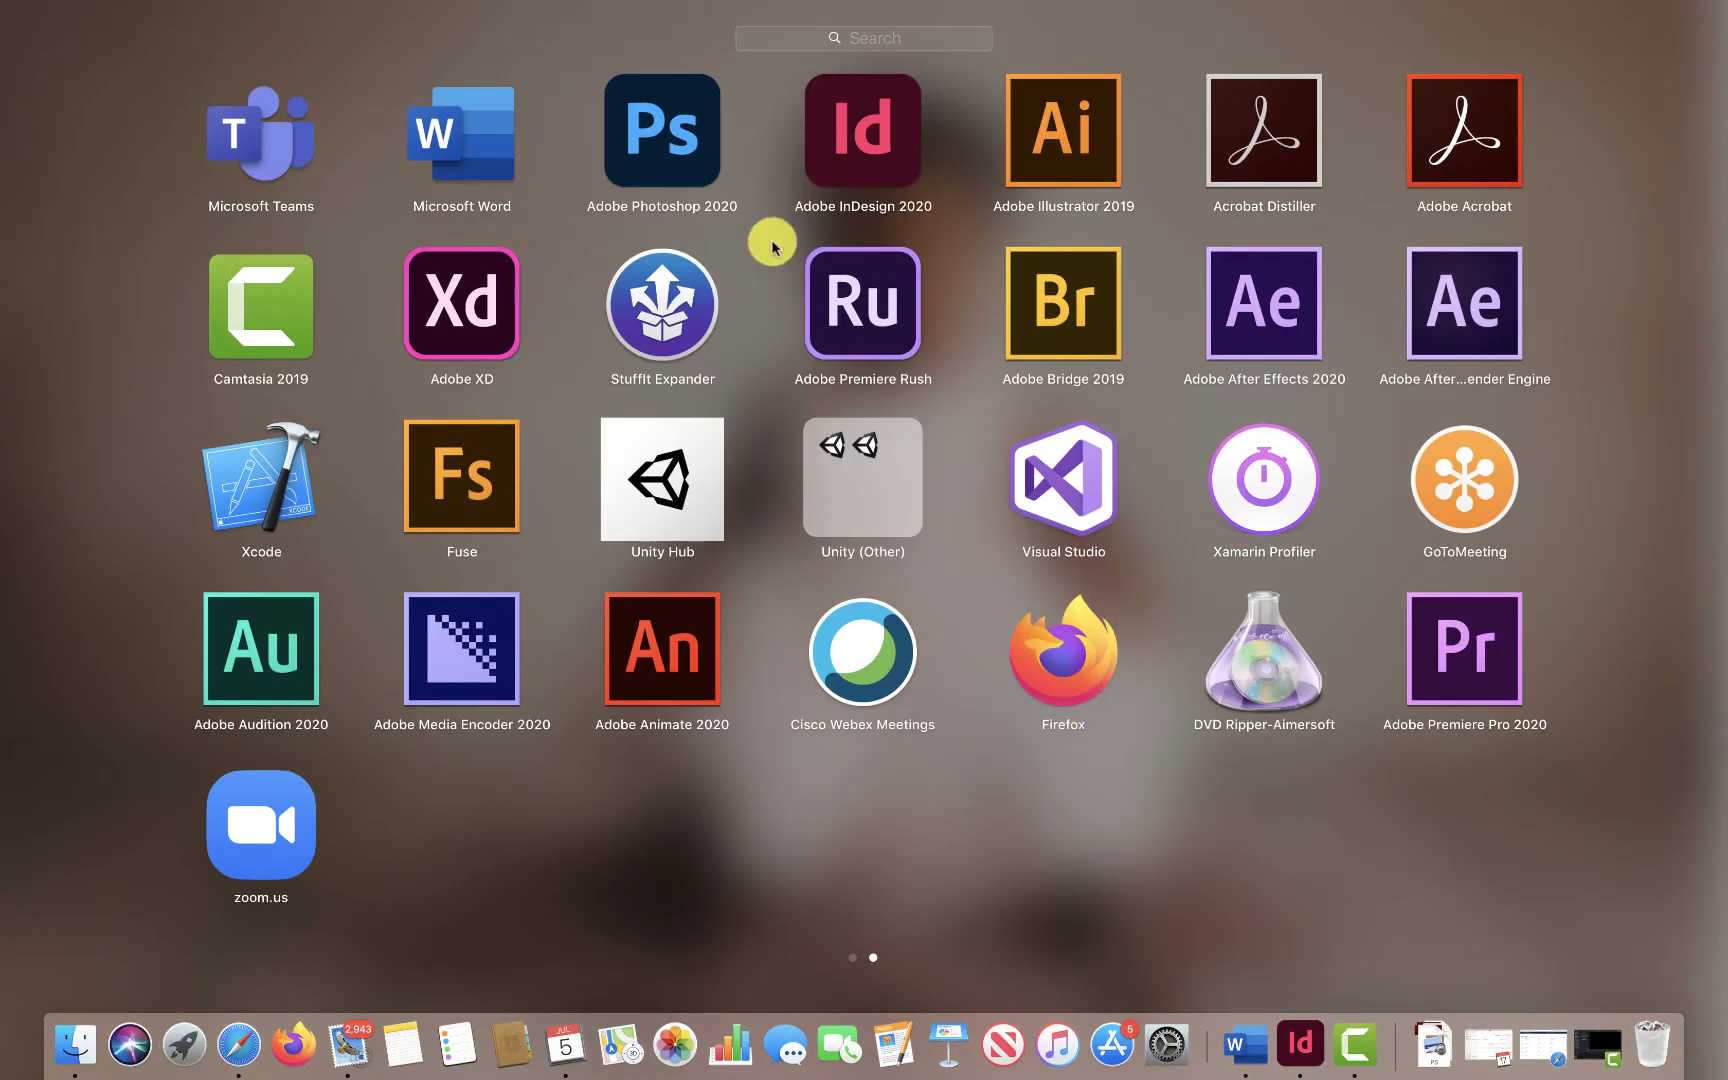
pyautogui.click(882, 128)
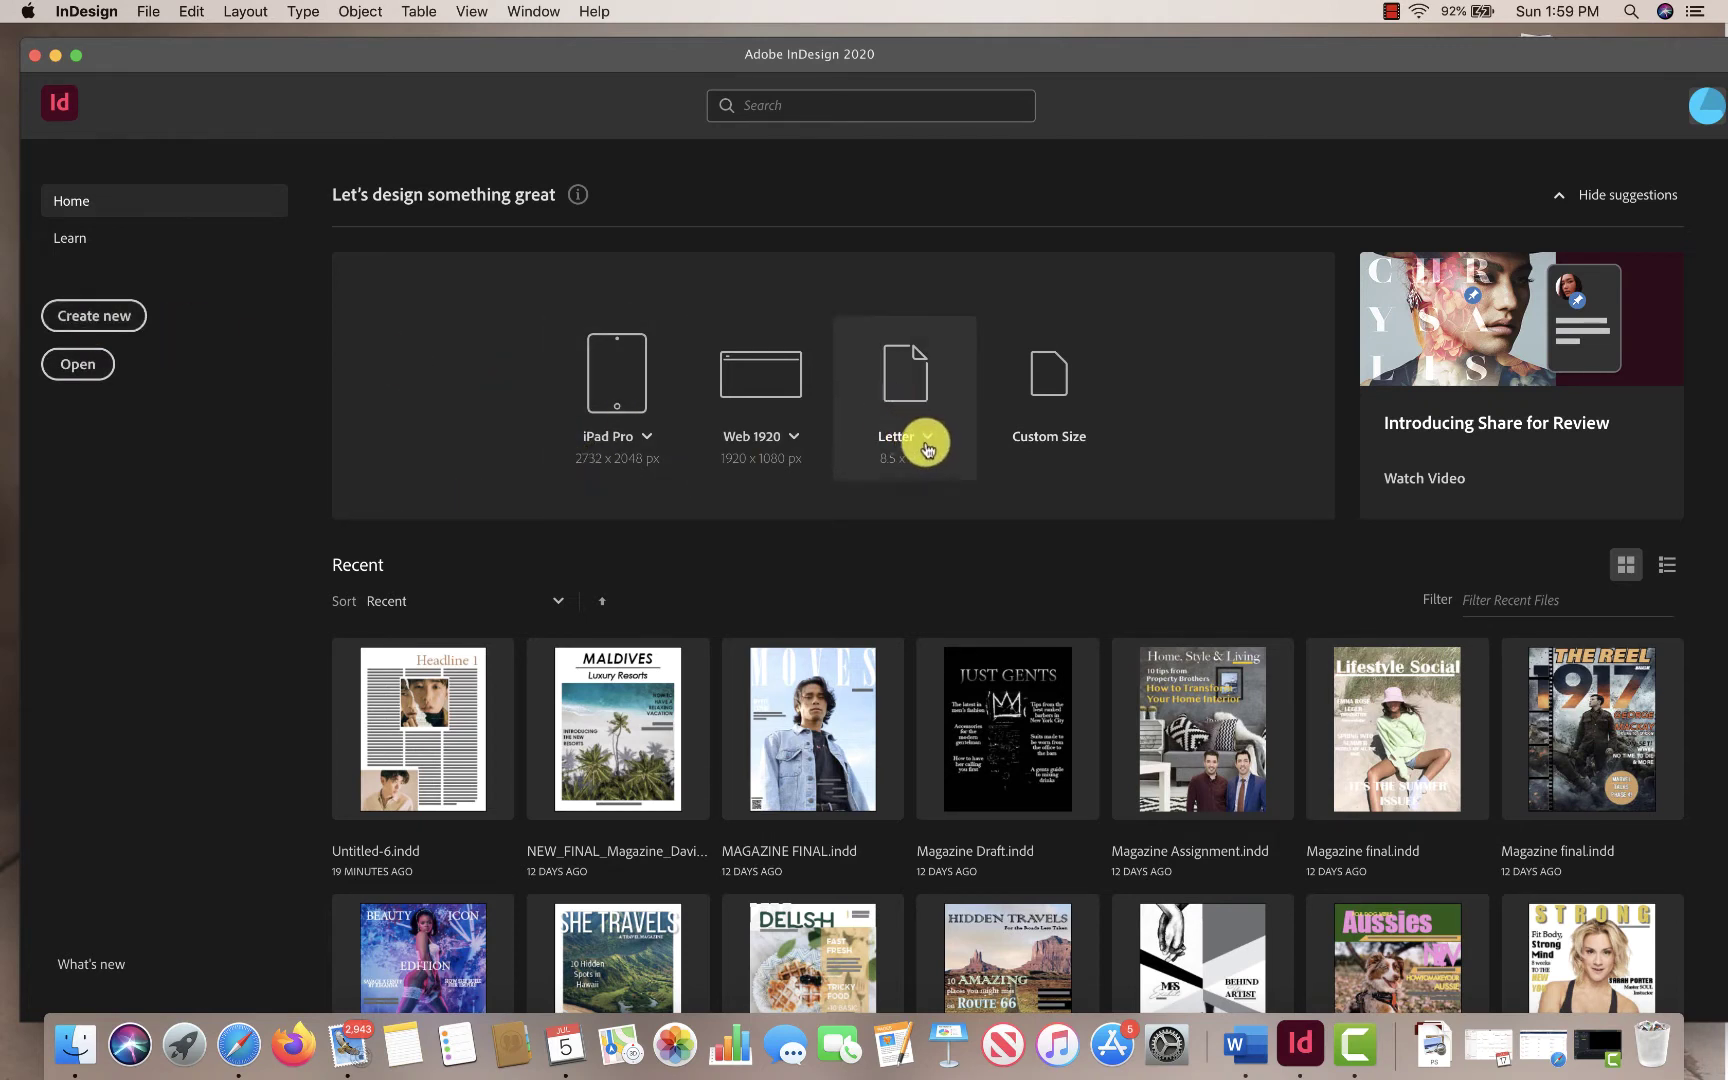
# Try a blank document from the Letter preset and close it again
pyautogui.click(907, 382)
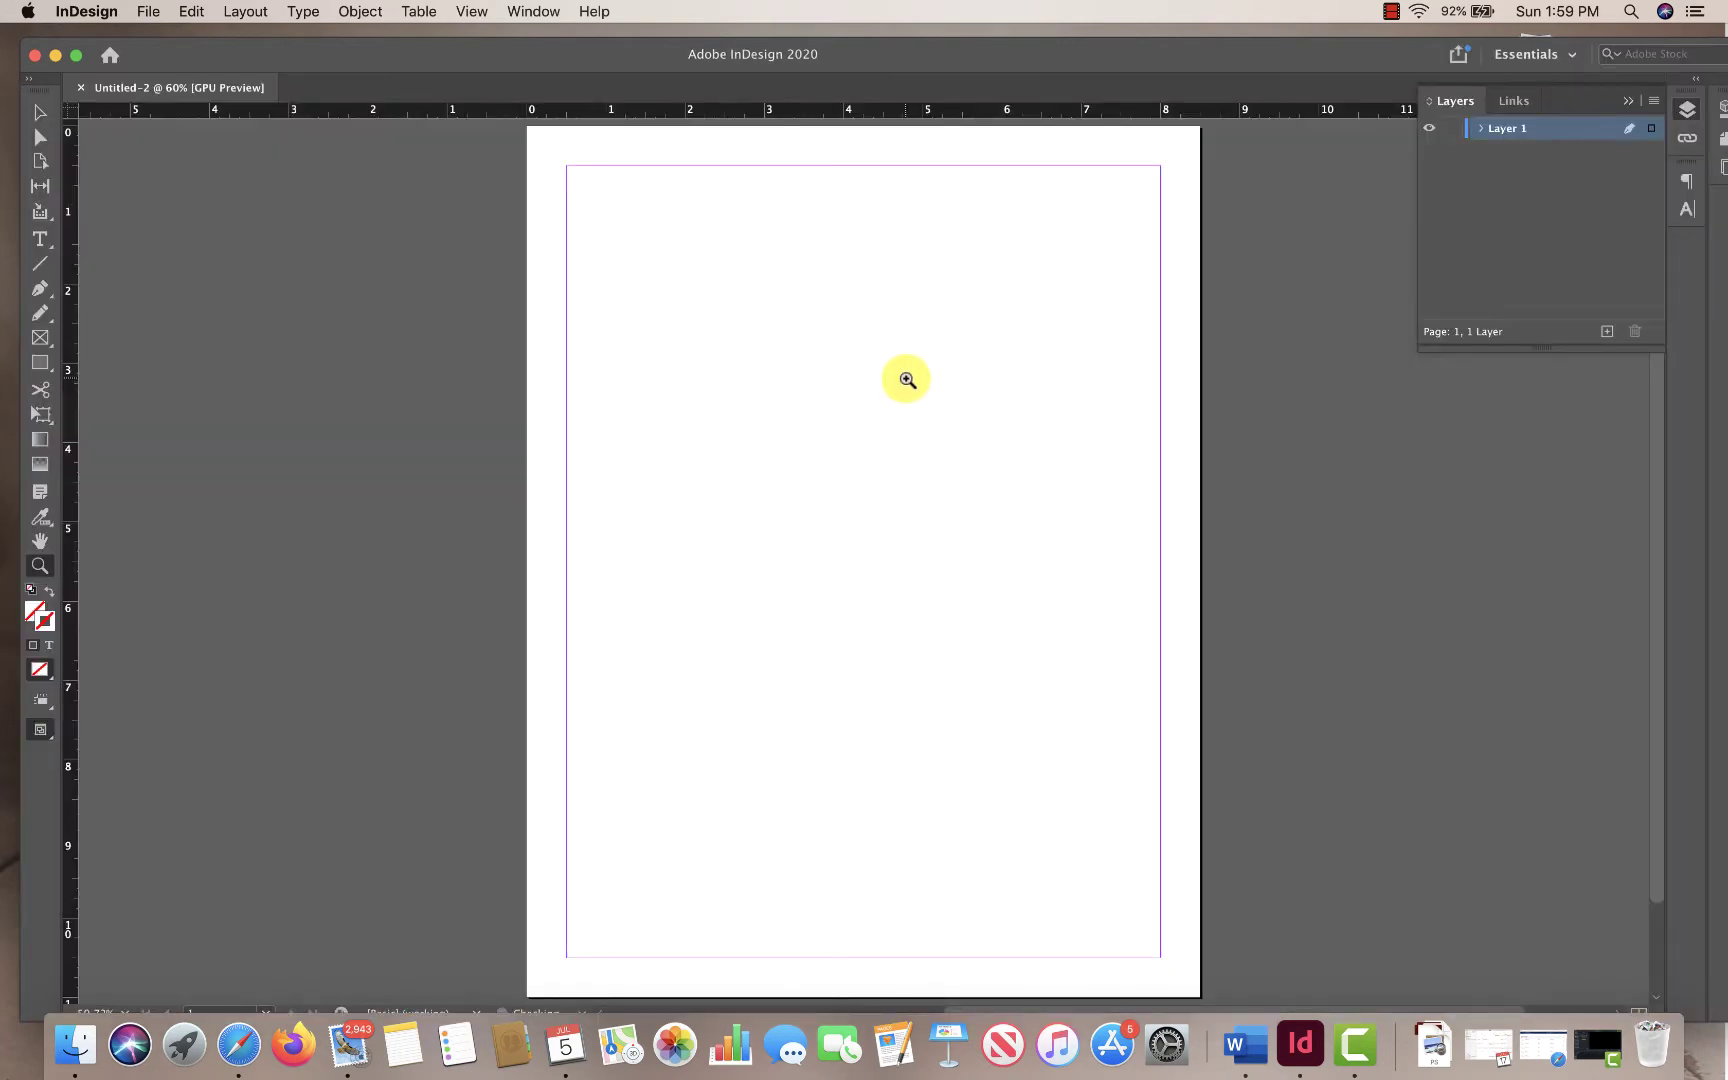
pyautogui.click(81, 87)
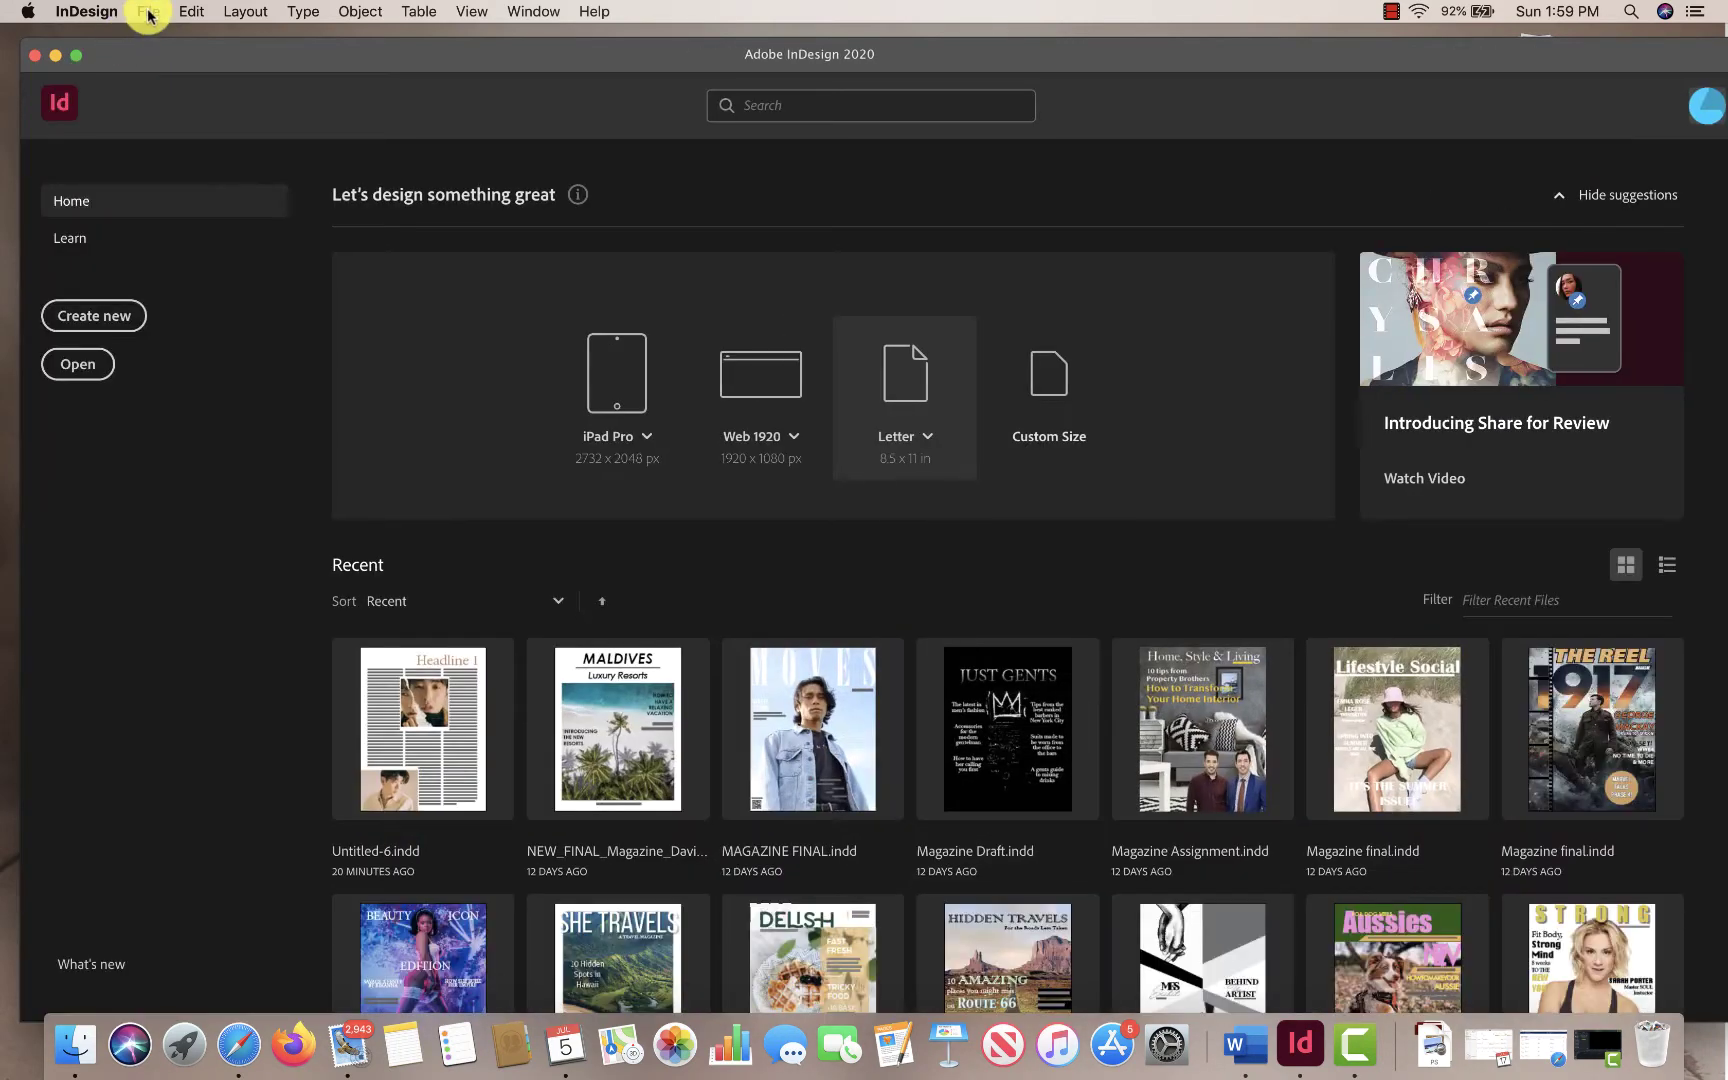
# Start a new 8.5 x 11 in document measured in inches, with facing pages off and 3 columns
pyautogui.click(112, 316)
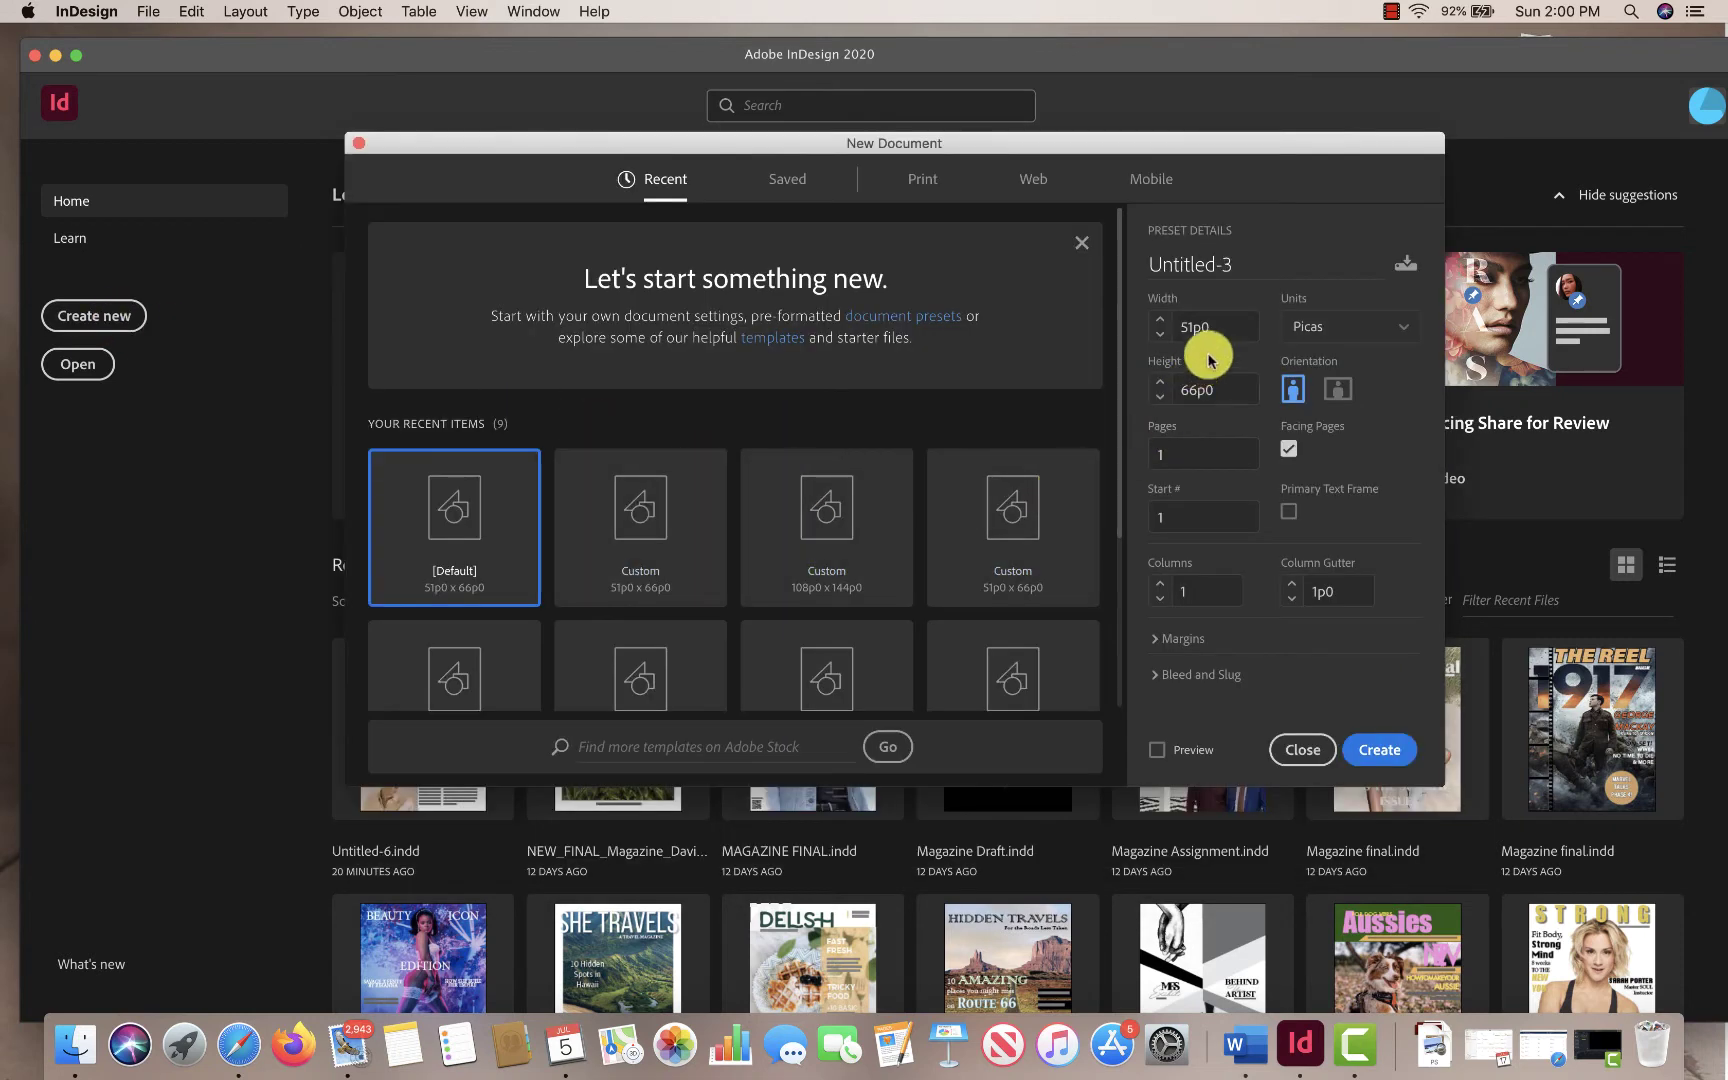
pyautogui.click(1401, 328)
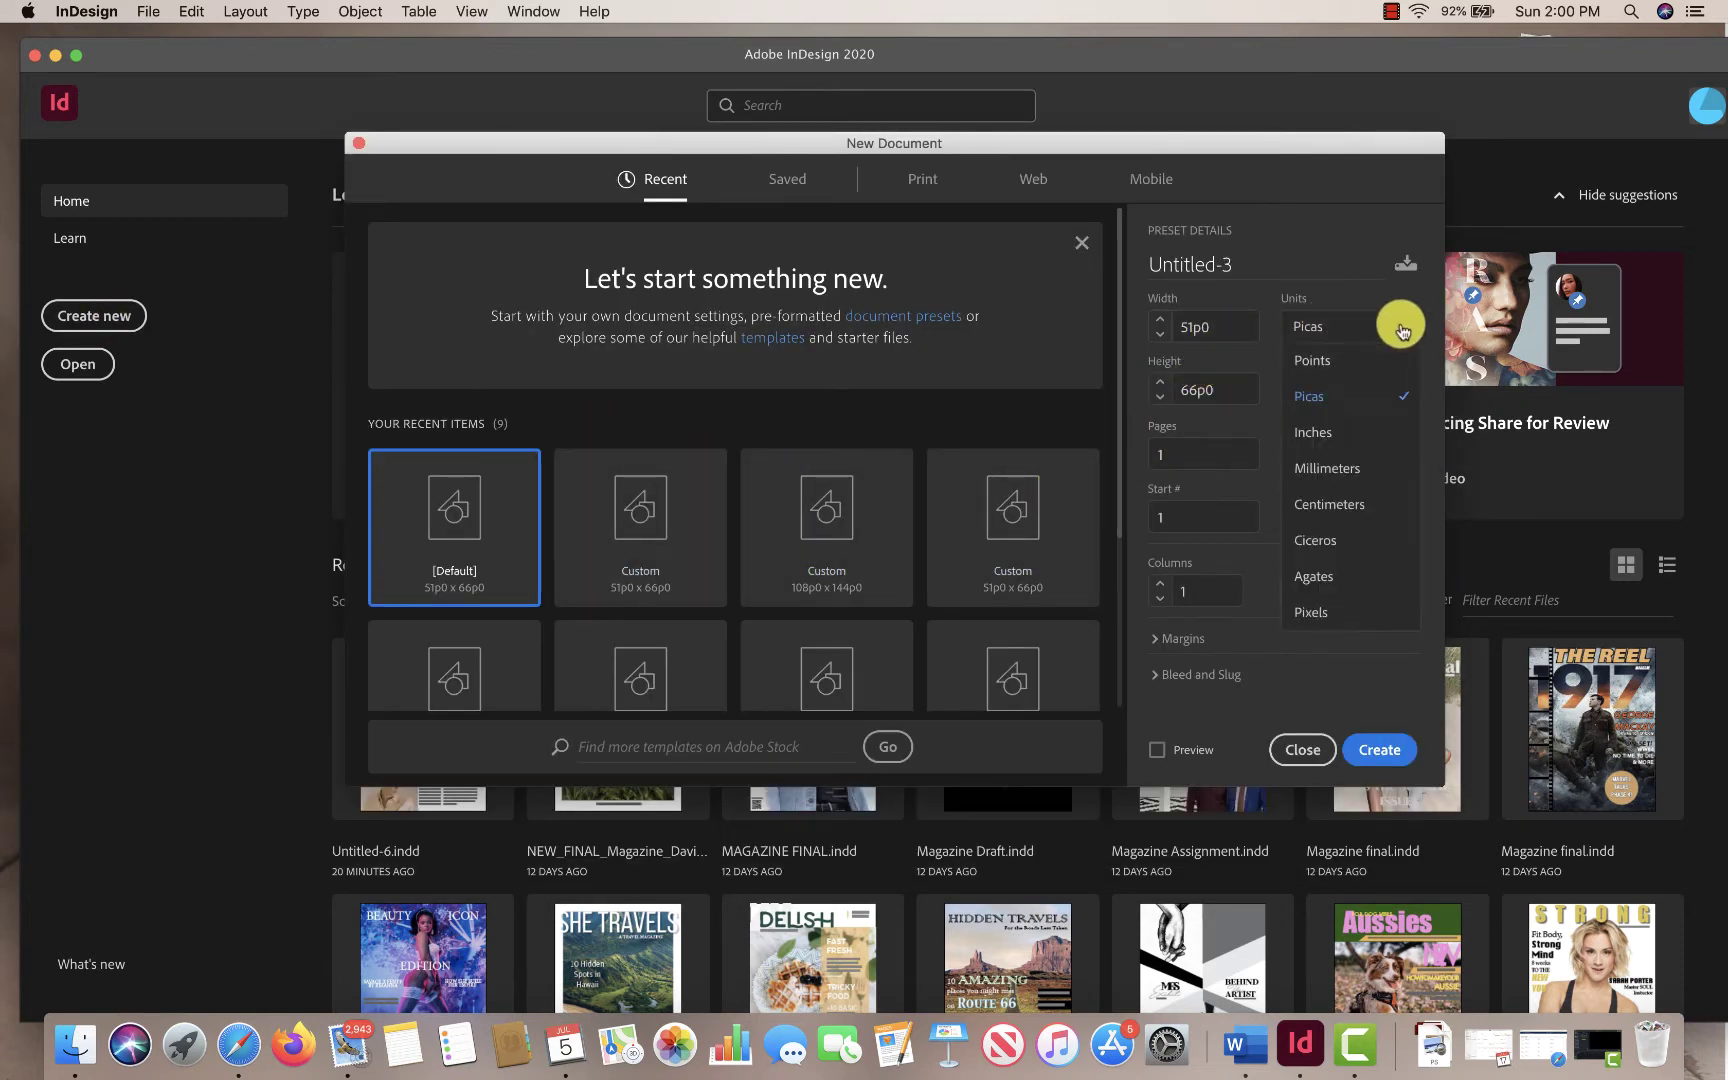
pyautogui.click(1324, 434)
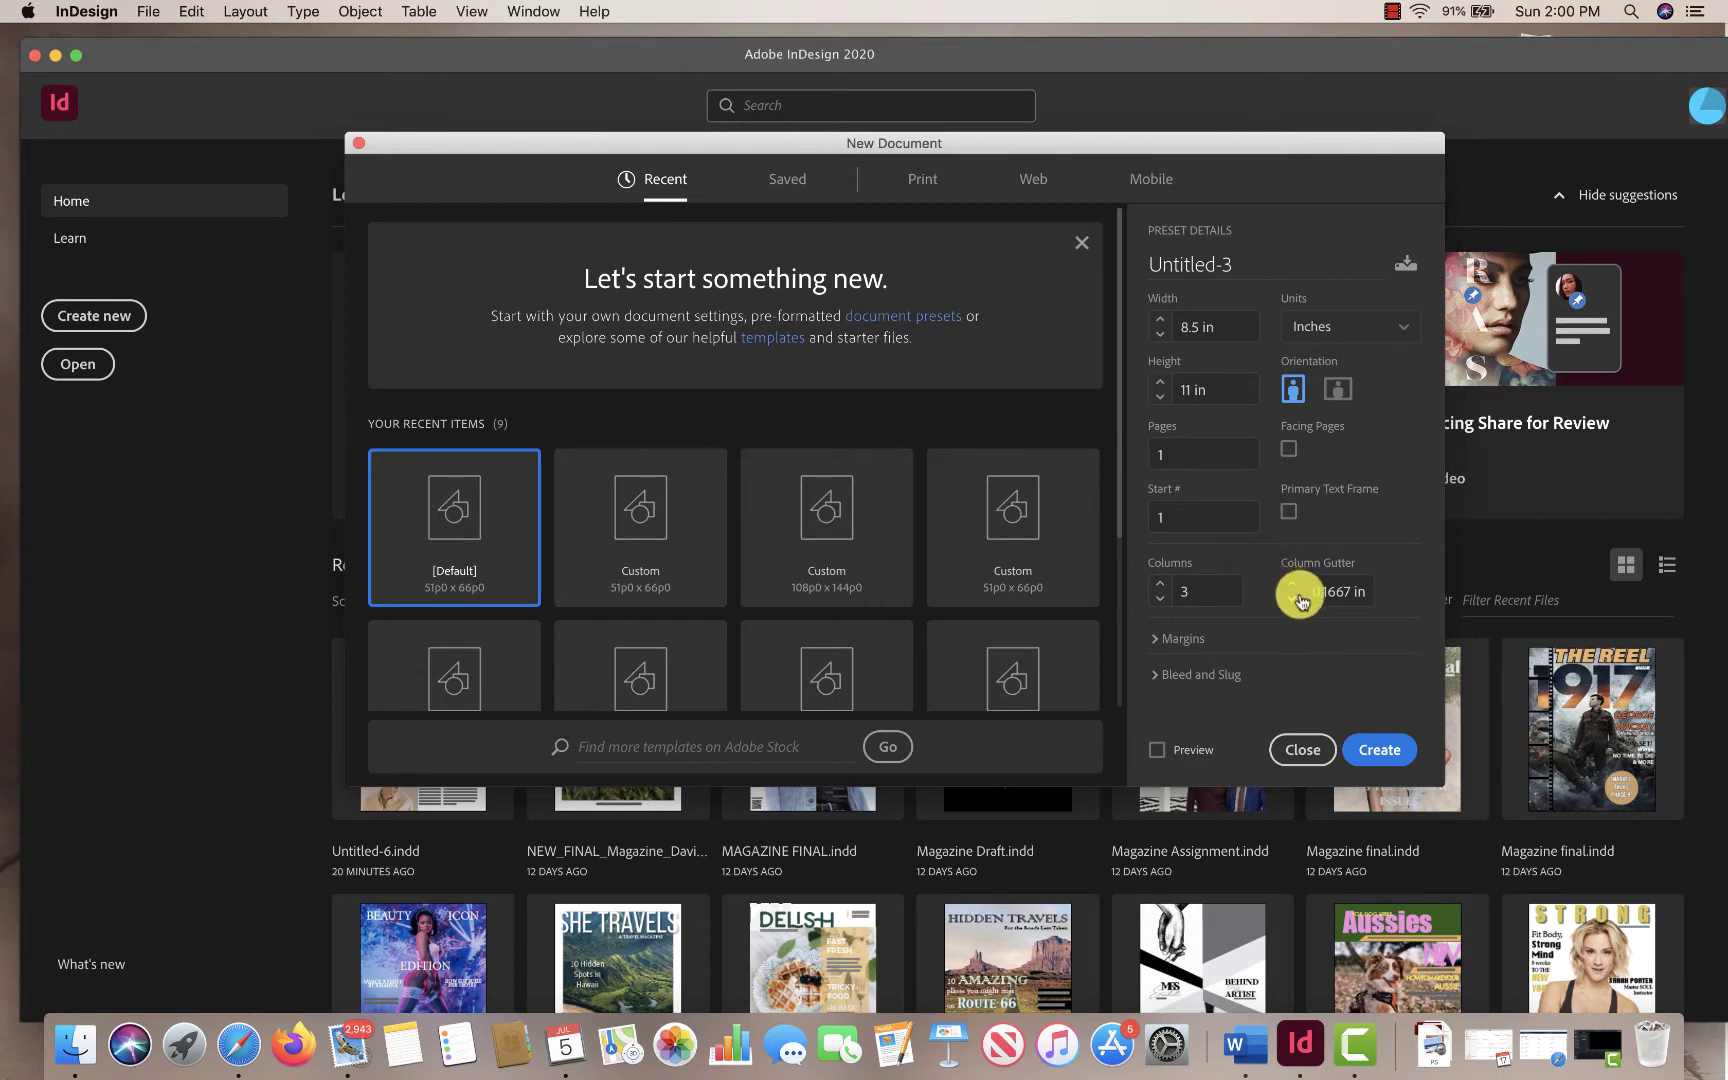
# Set all margins to 0.25 in and the bleed on all sides to 0.125 in
pyautogui.click(1155, 645)
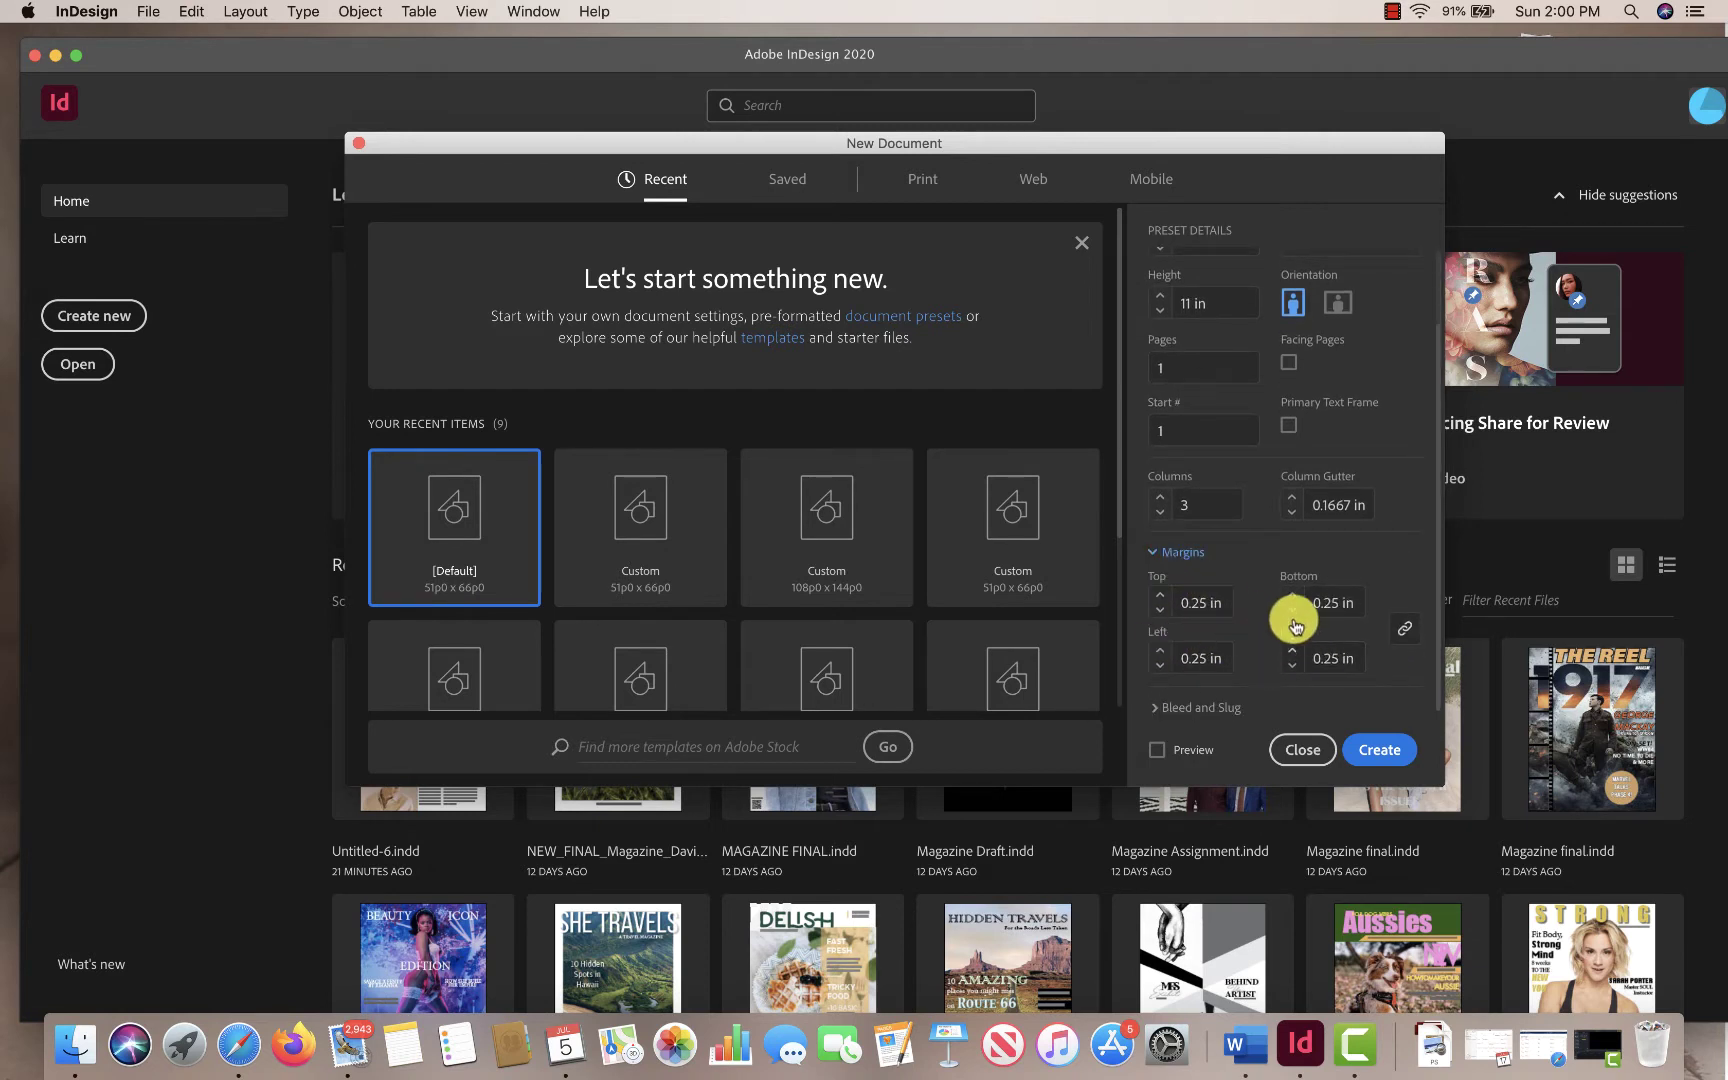
pyautogui.click(1152, 552)
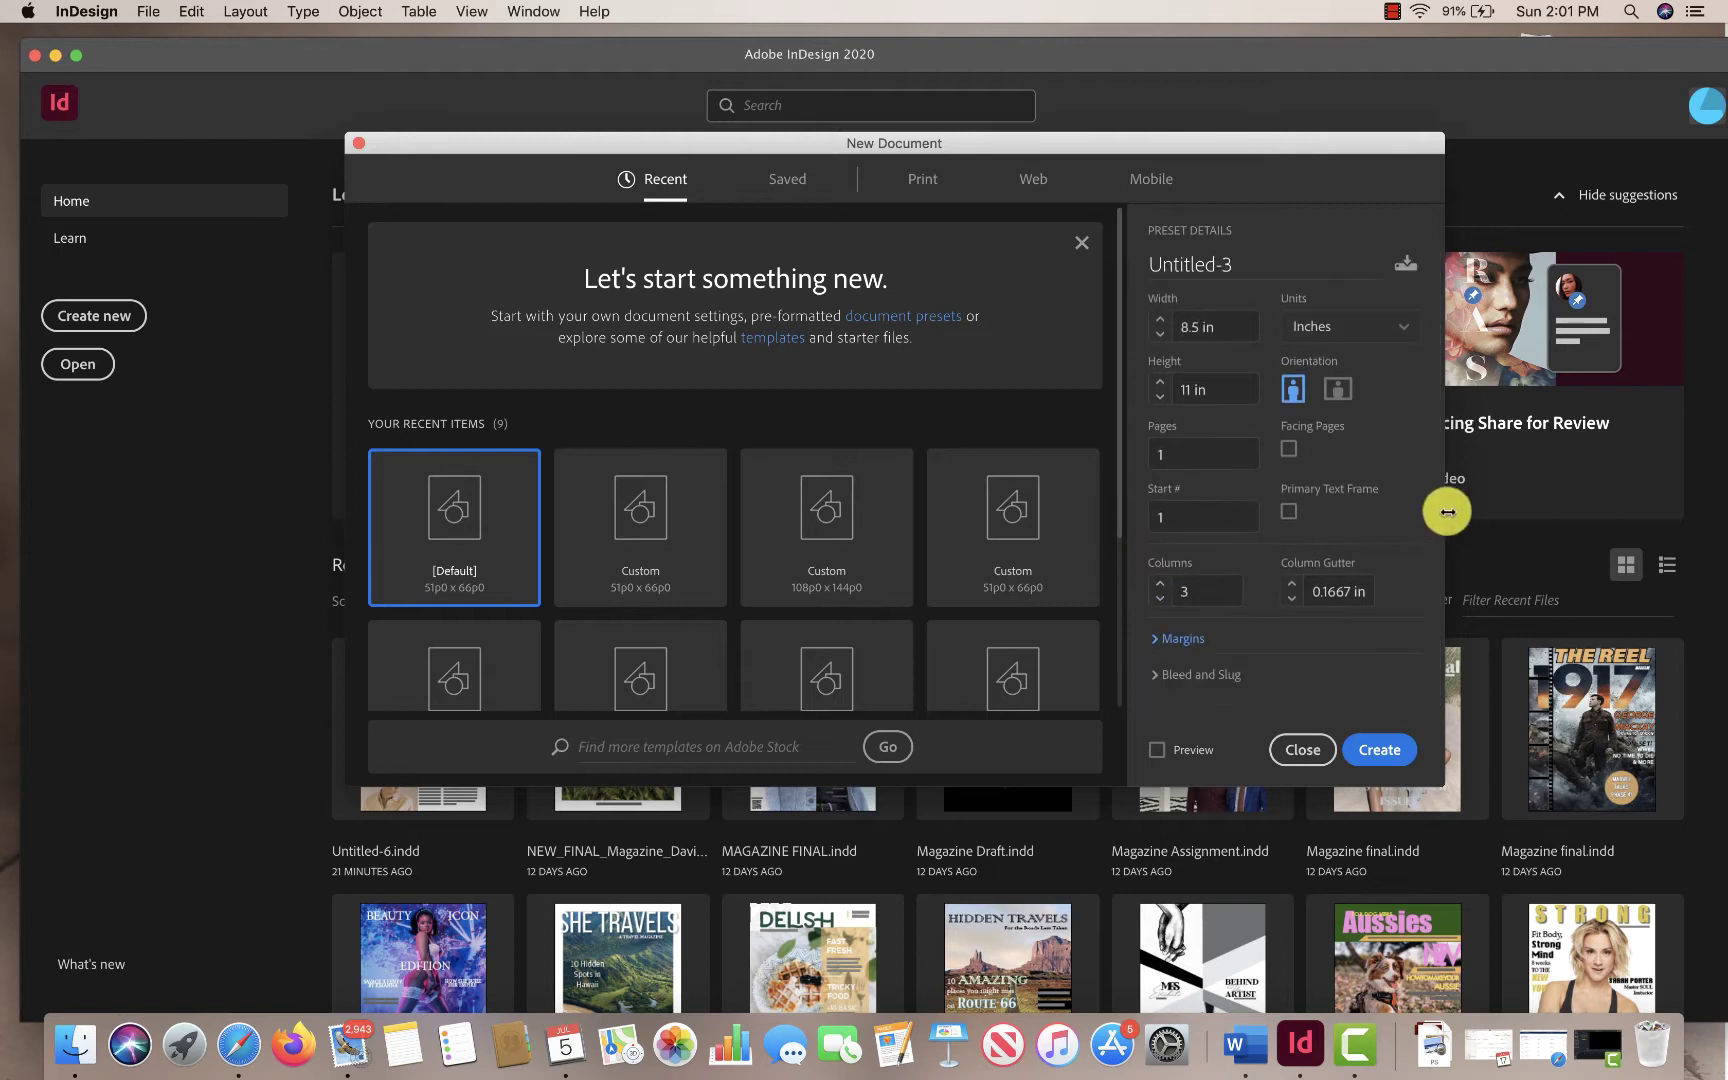
pyautogui.click(1158, 675)
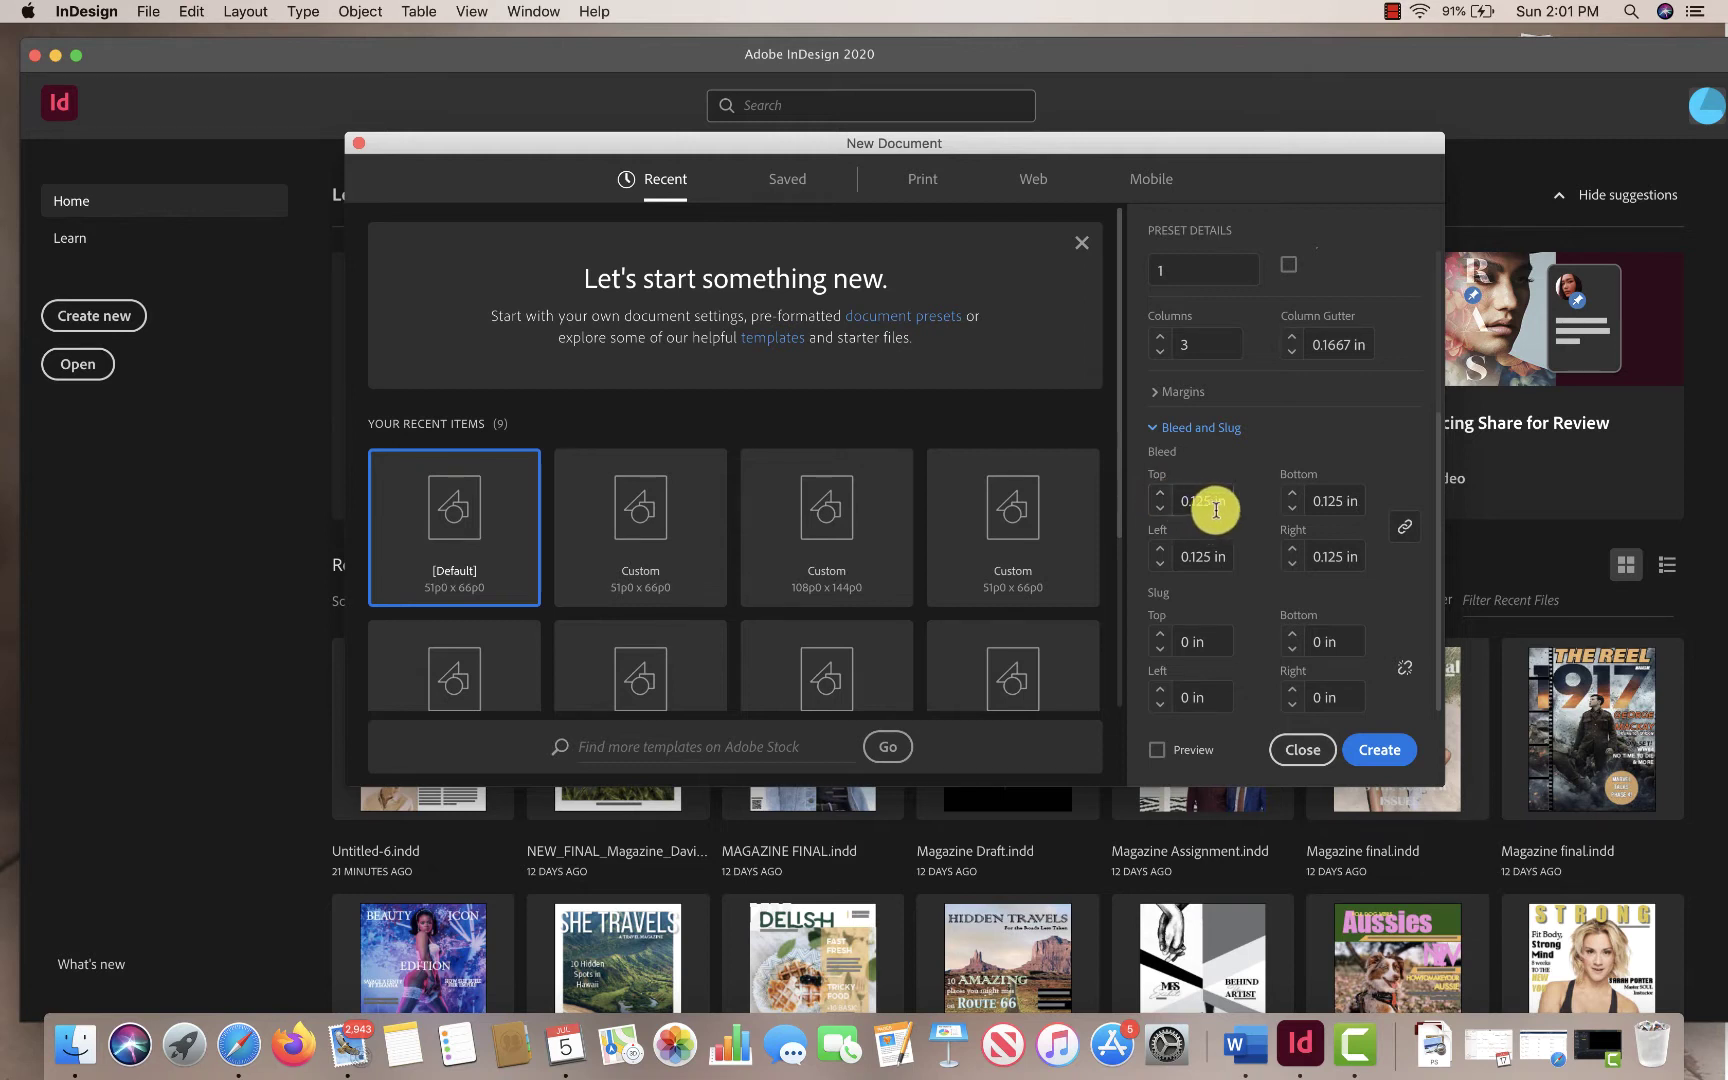
pyautogui.doubleClick(1346, 495)
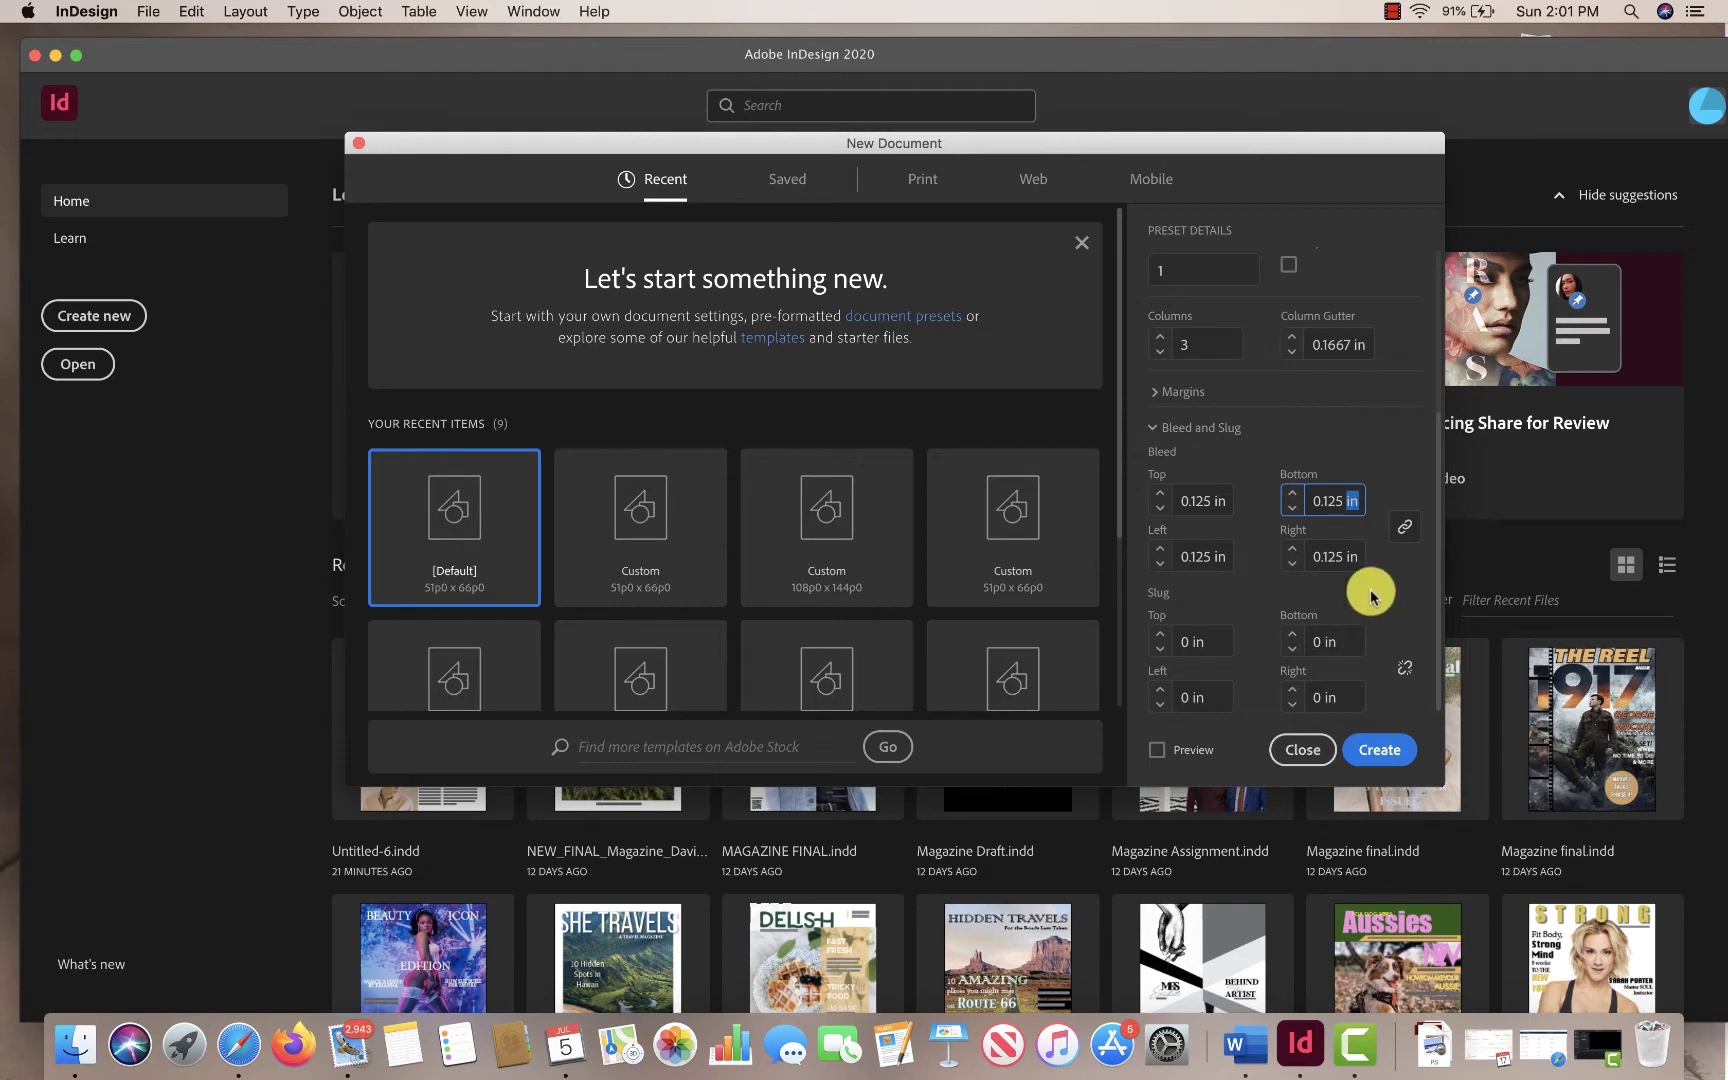
# Switch the document units to Picas to check the bleed values, and return the units to Inches
pyautogui.scroll(5, 1356, 410)
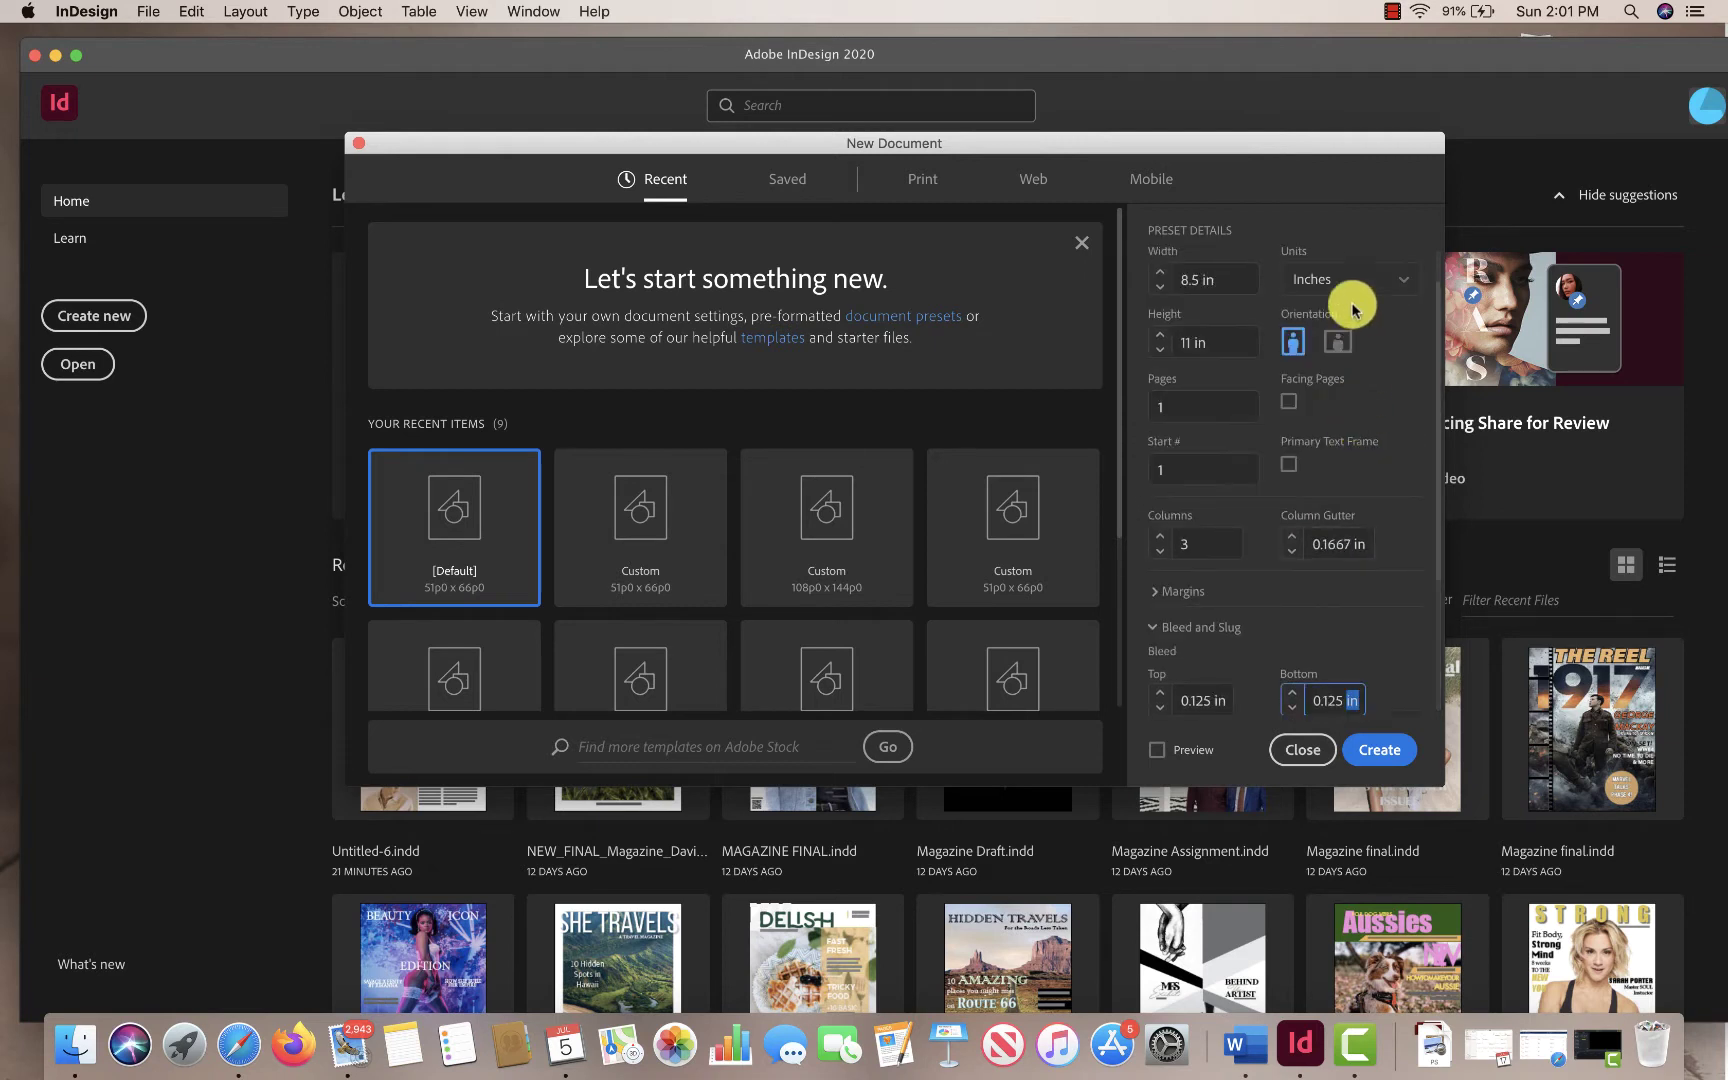
pyautogui.scroll(2, 1396, 278)
pyautogui.click(1396, 328)
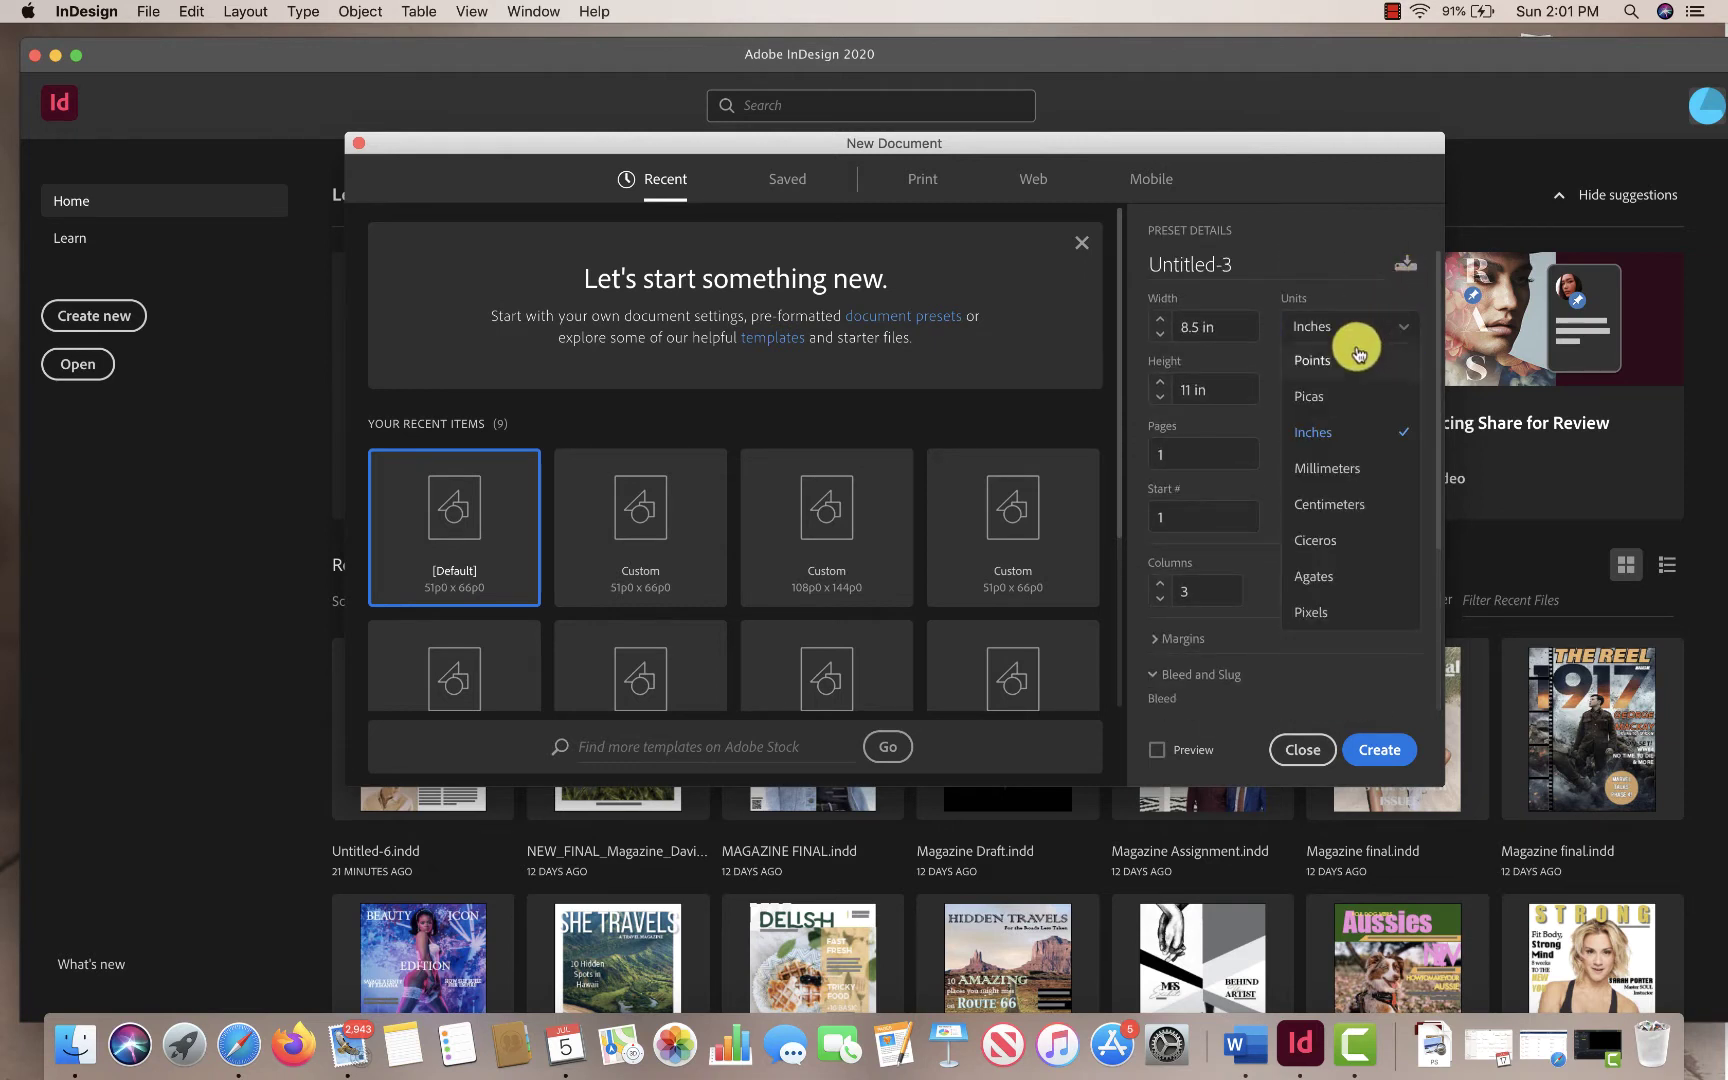
pyautogui.click(1326, 391)
pyautogui.scroll(-1, 1362, 485)
pyautogui.scroll(-5, 1362, 487)
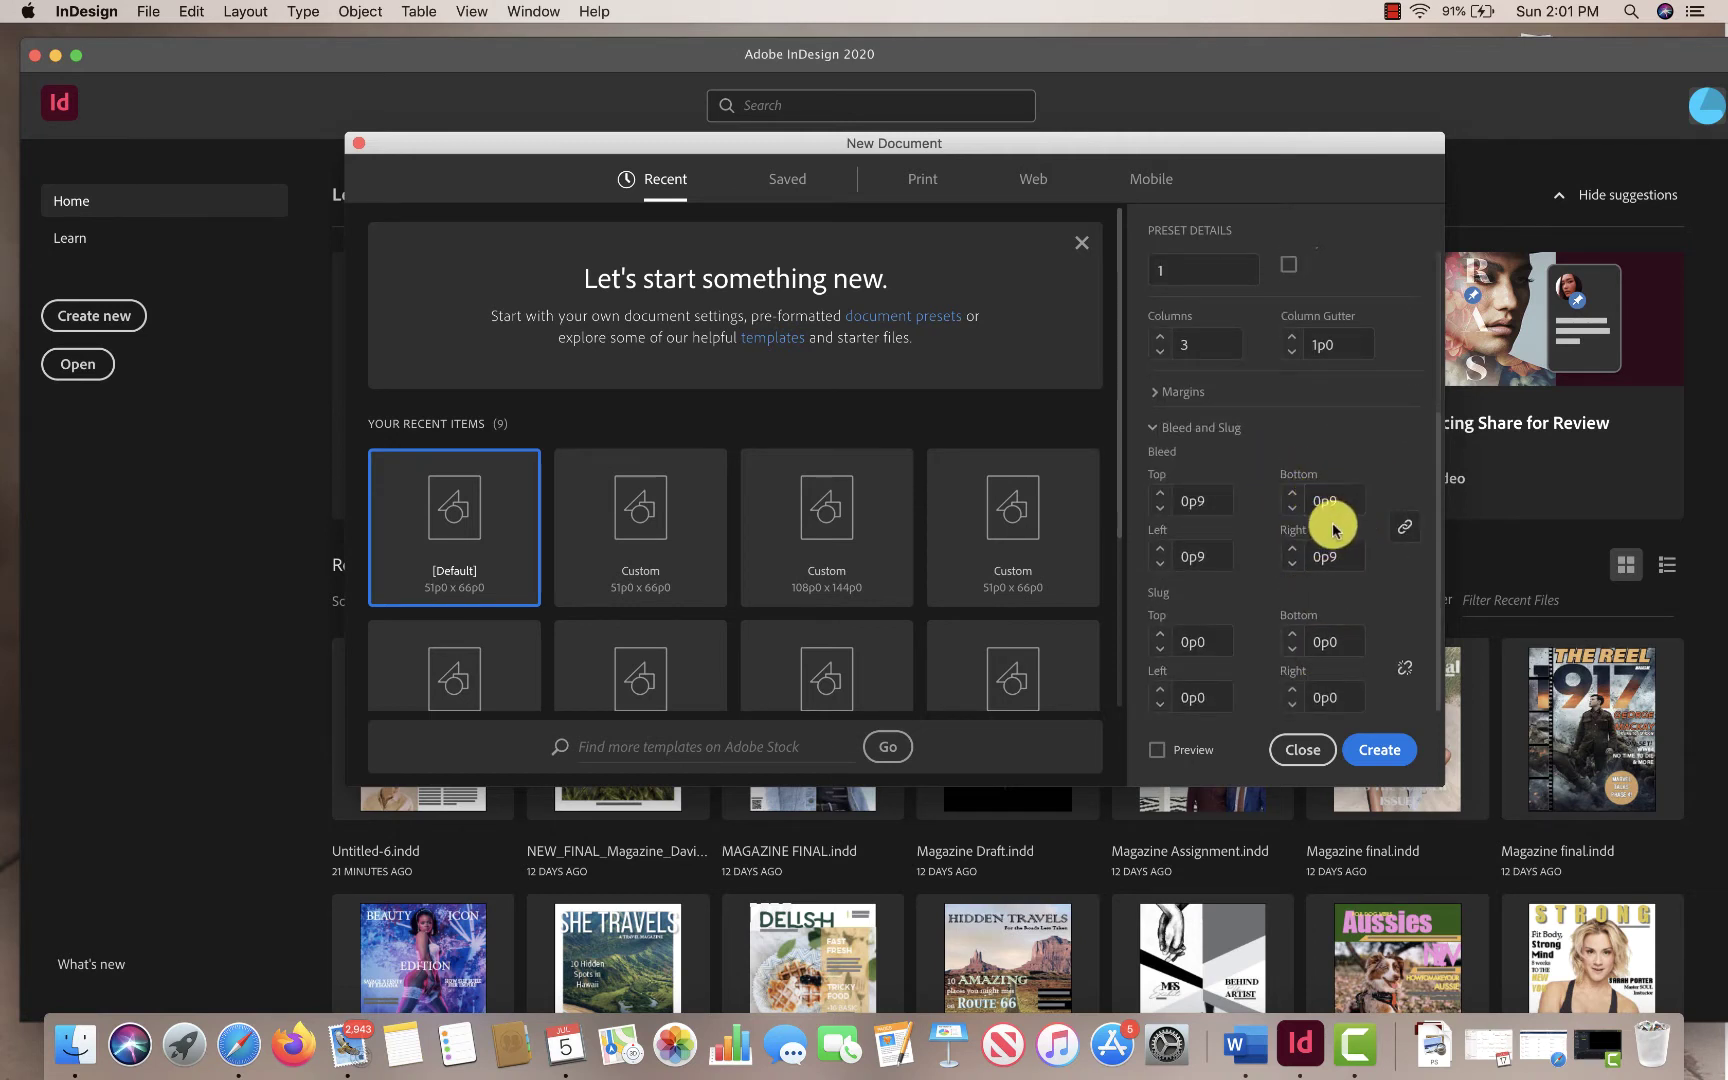
pyautogui.scroll(5, 1390, 326)
pyautogui.click(1388, 330)
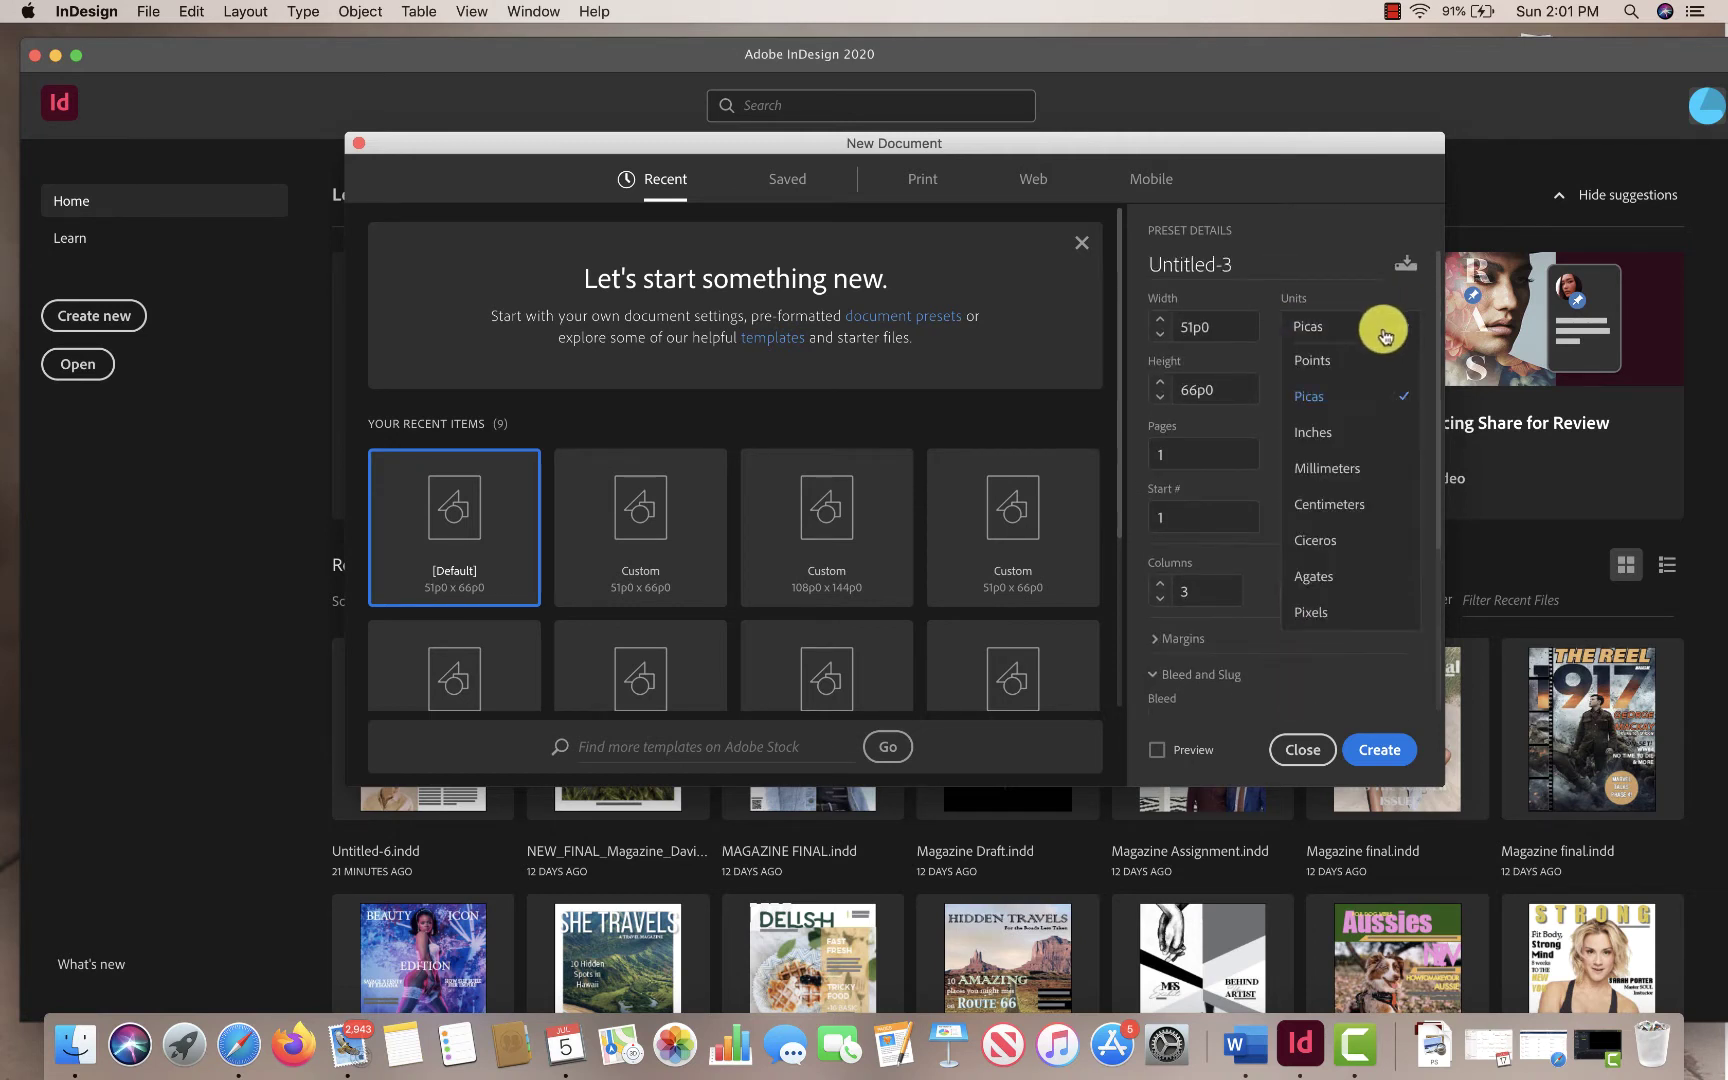
pyautogui.click(1310, 432)
# Review the bleed and slug settings and create the three-column document
pyautogui.scroll(-4, 1358, 548)
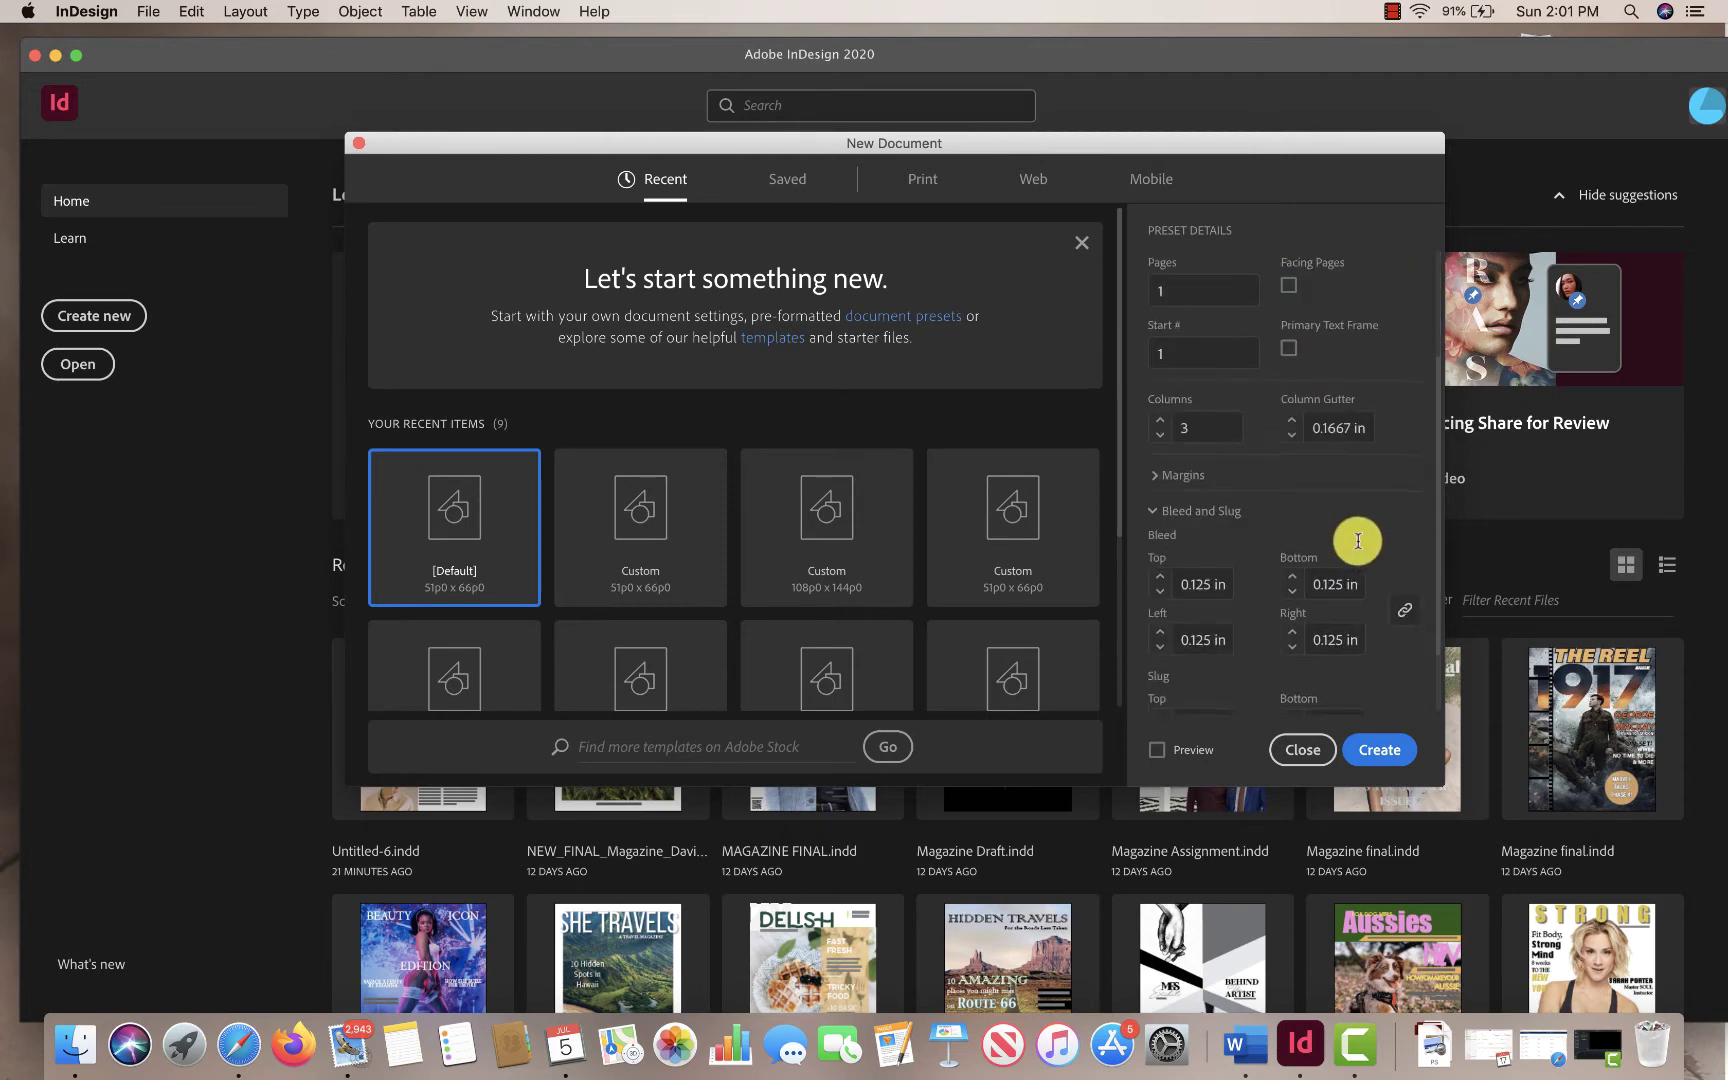
pyautogui.scroll(-2, 1358, 548)
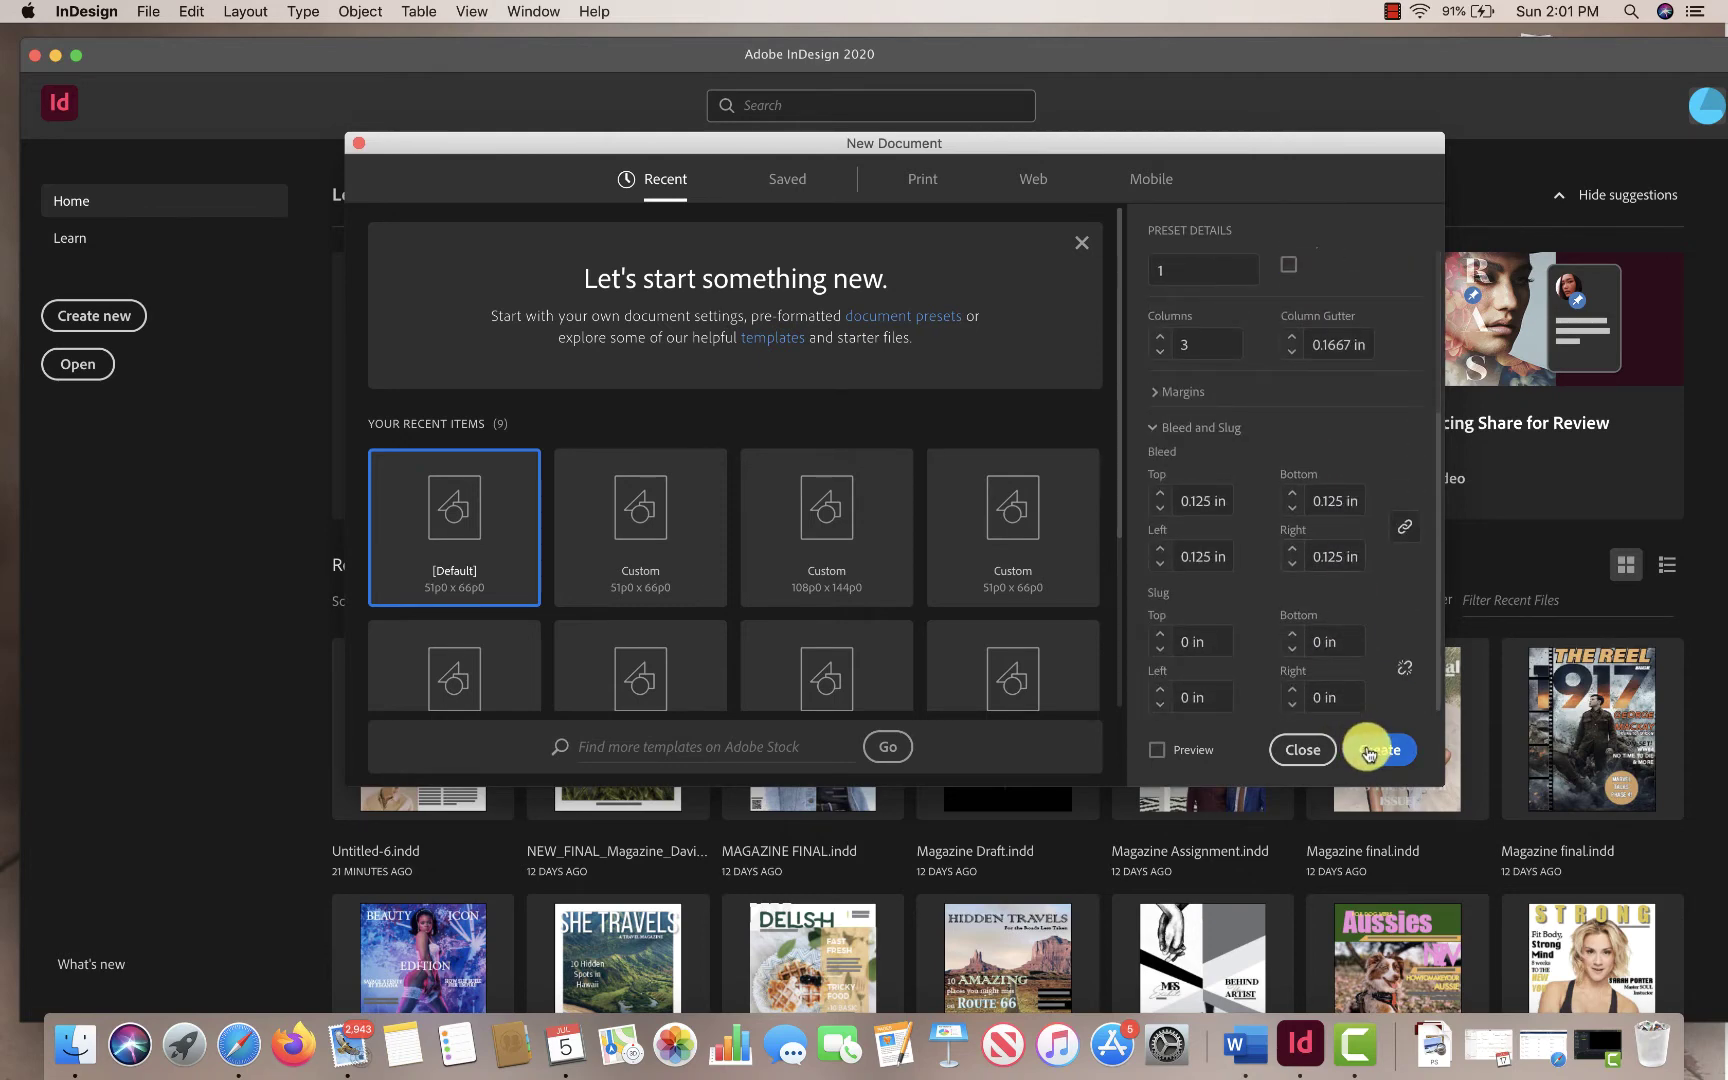
pyautogui.click(1368, 752)
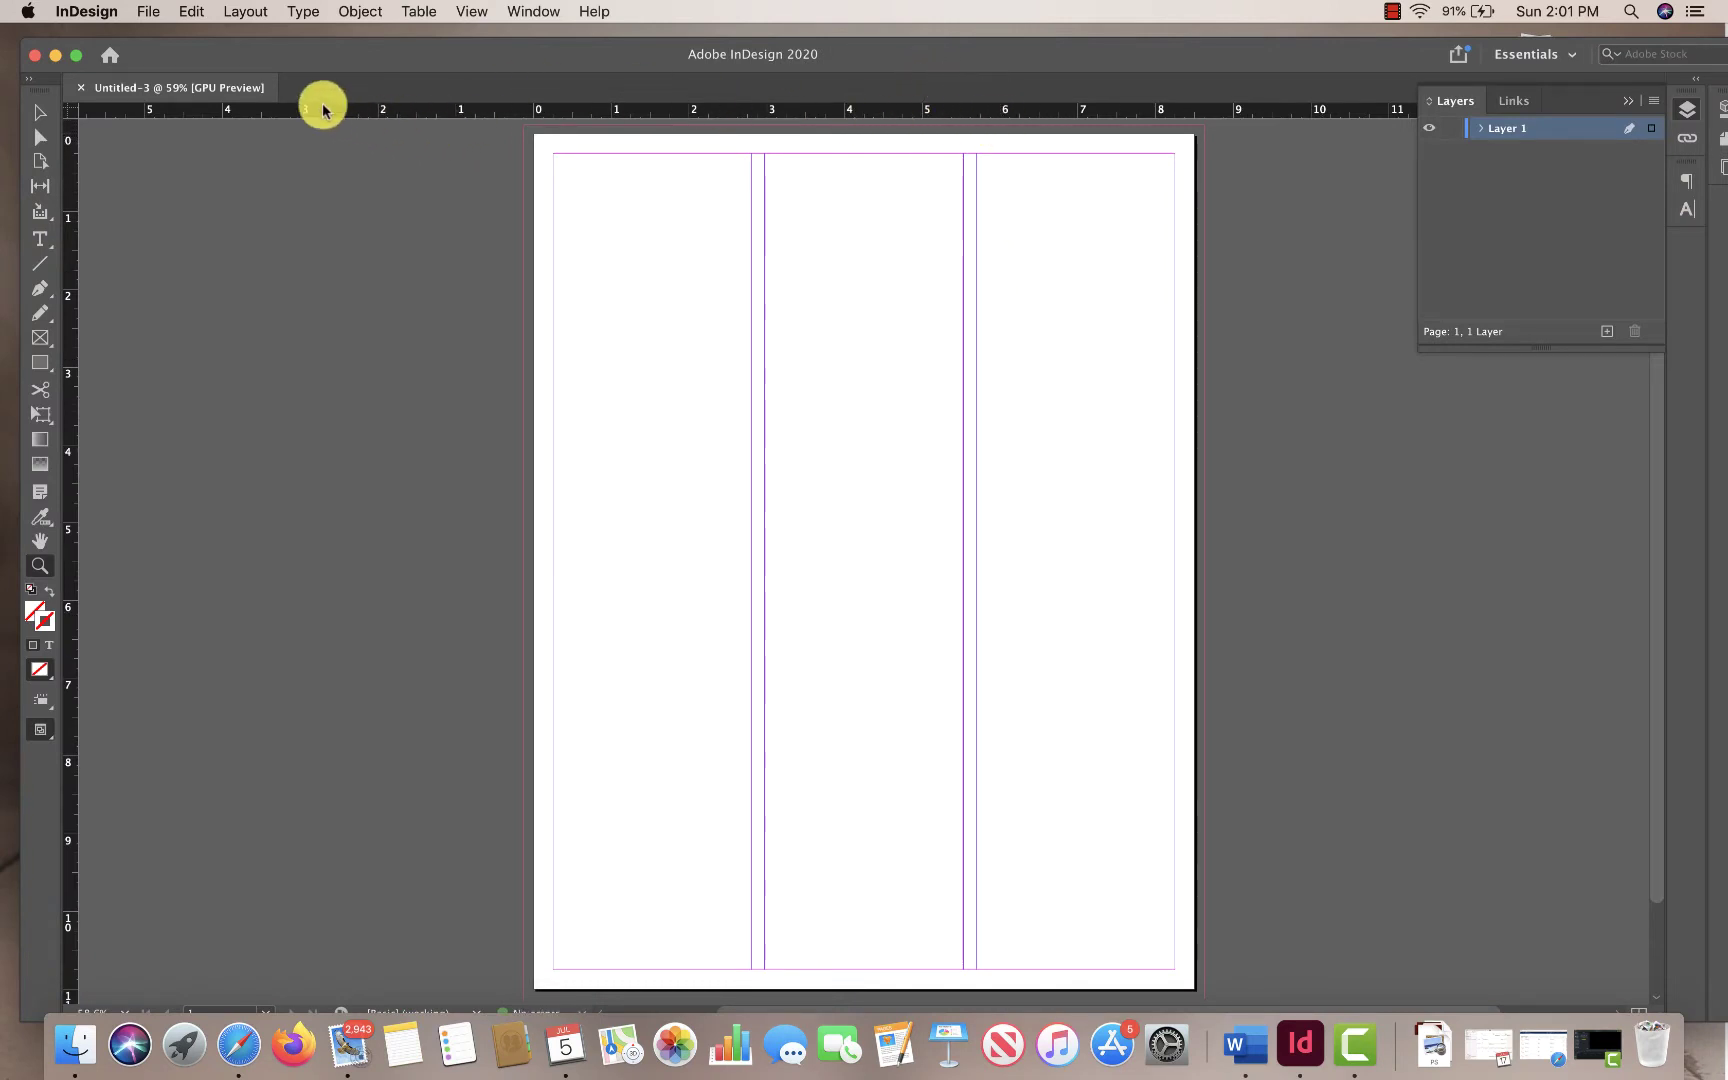
# Draw a text frame covering the first column from margin to margin and fill it with placeholder text
pyautogui.click(40, 238)
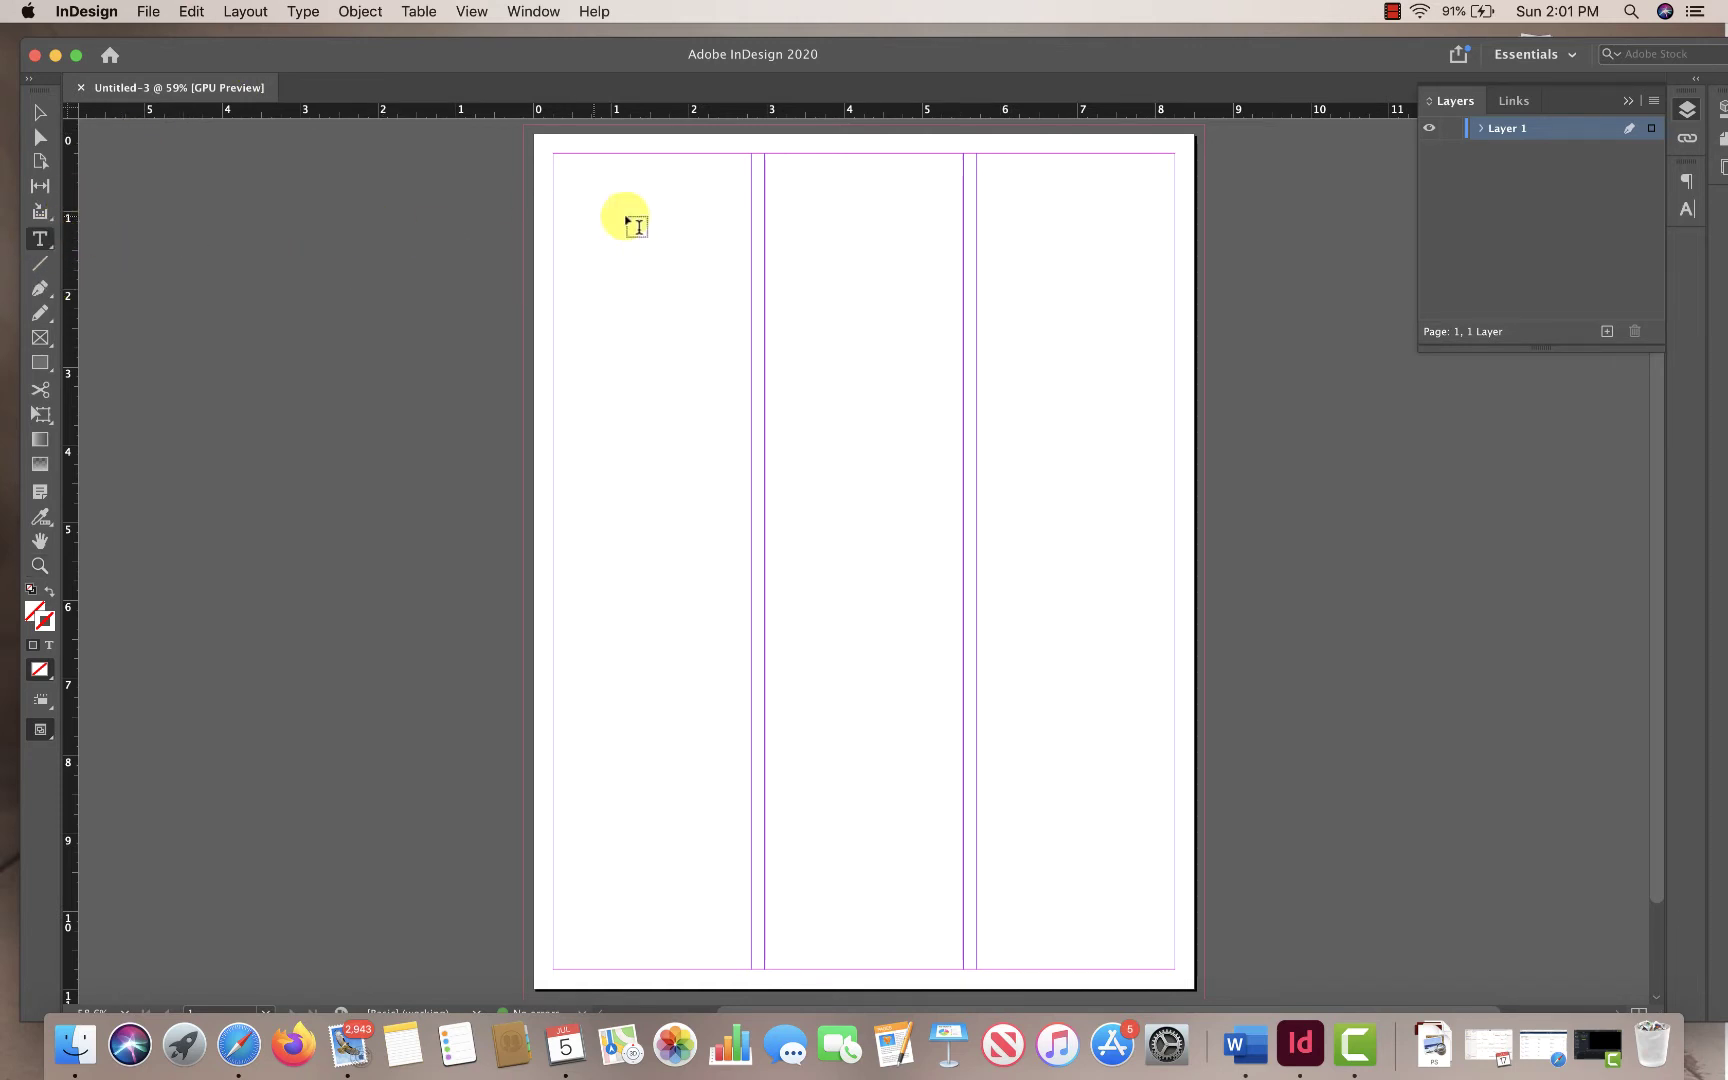
pyautogui.moveTo(556, 157); pyautogui.dragTo(752, 968)
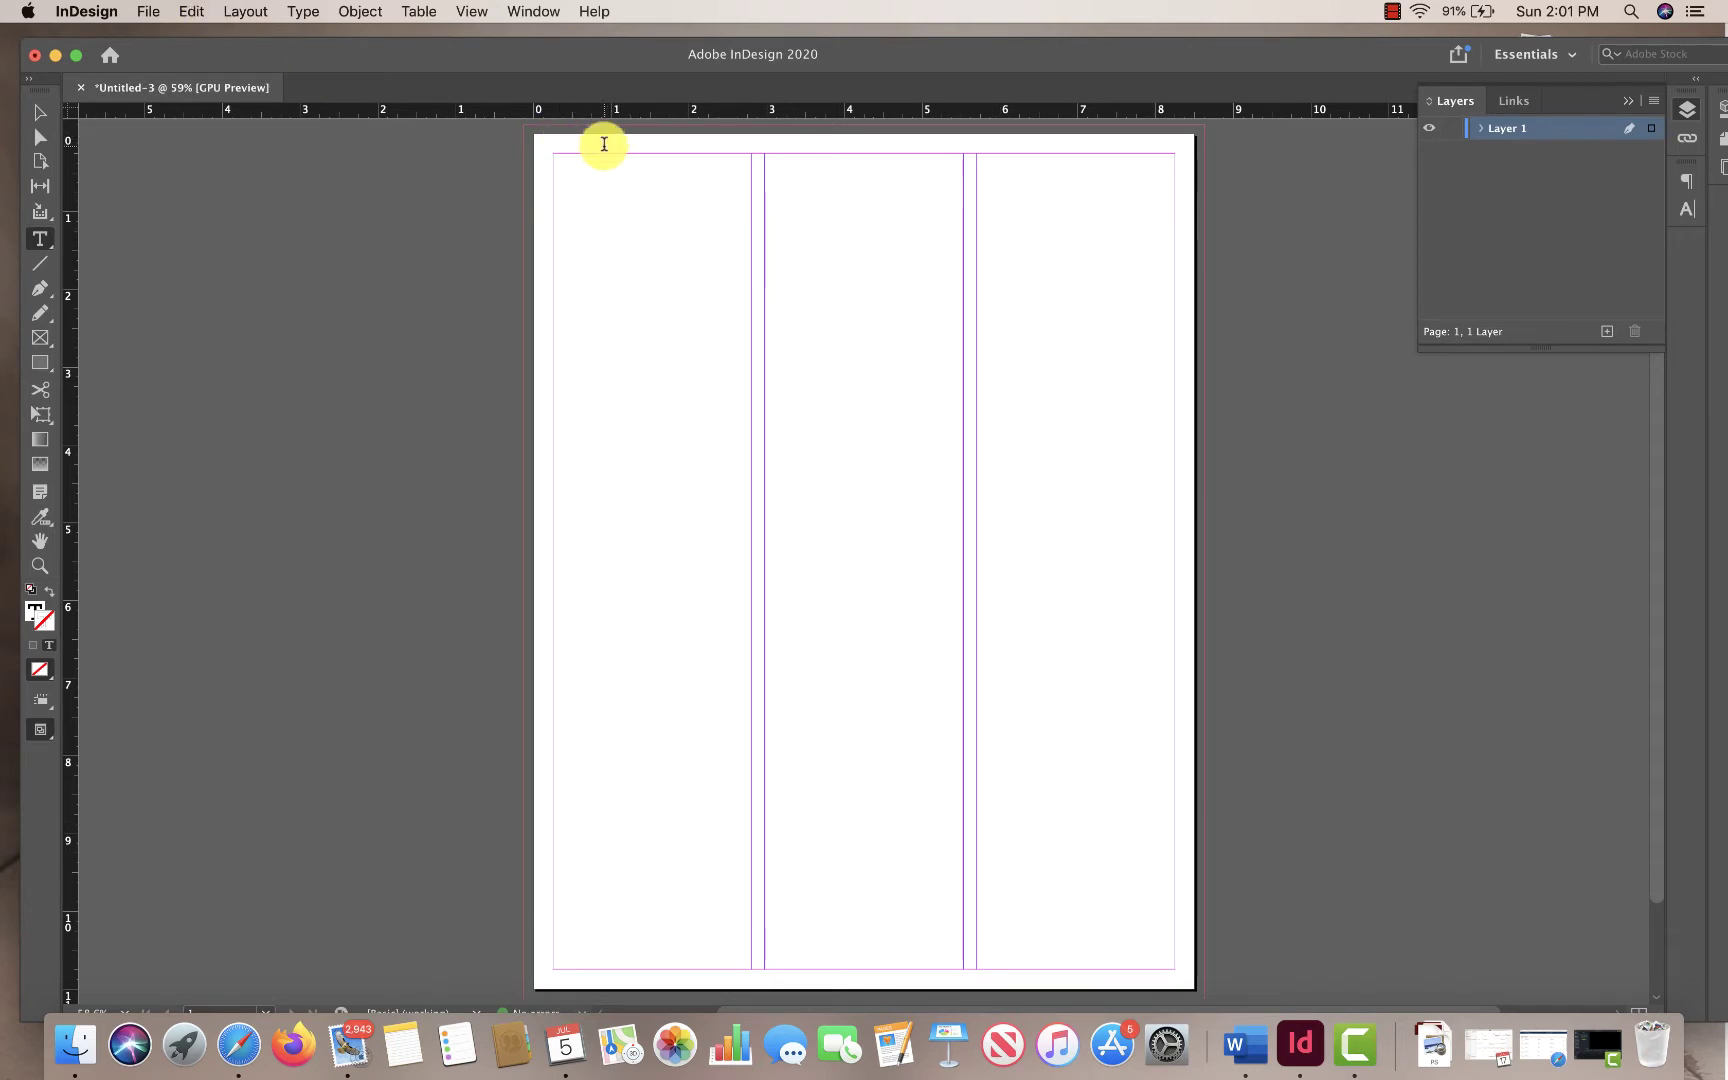
pyautogui.click(300, 11)
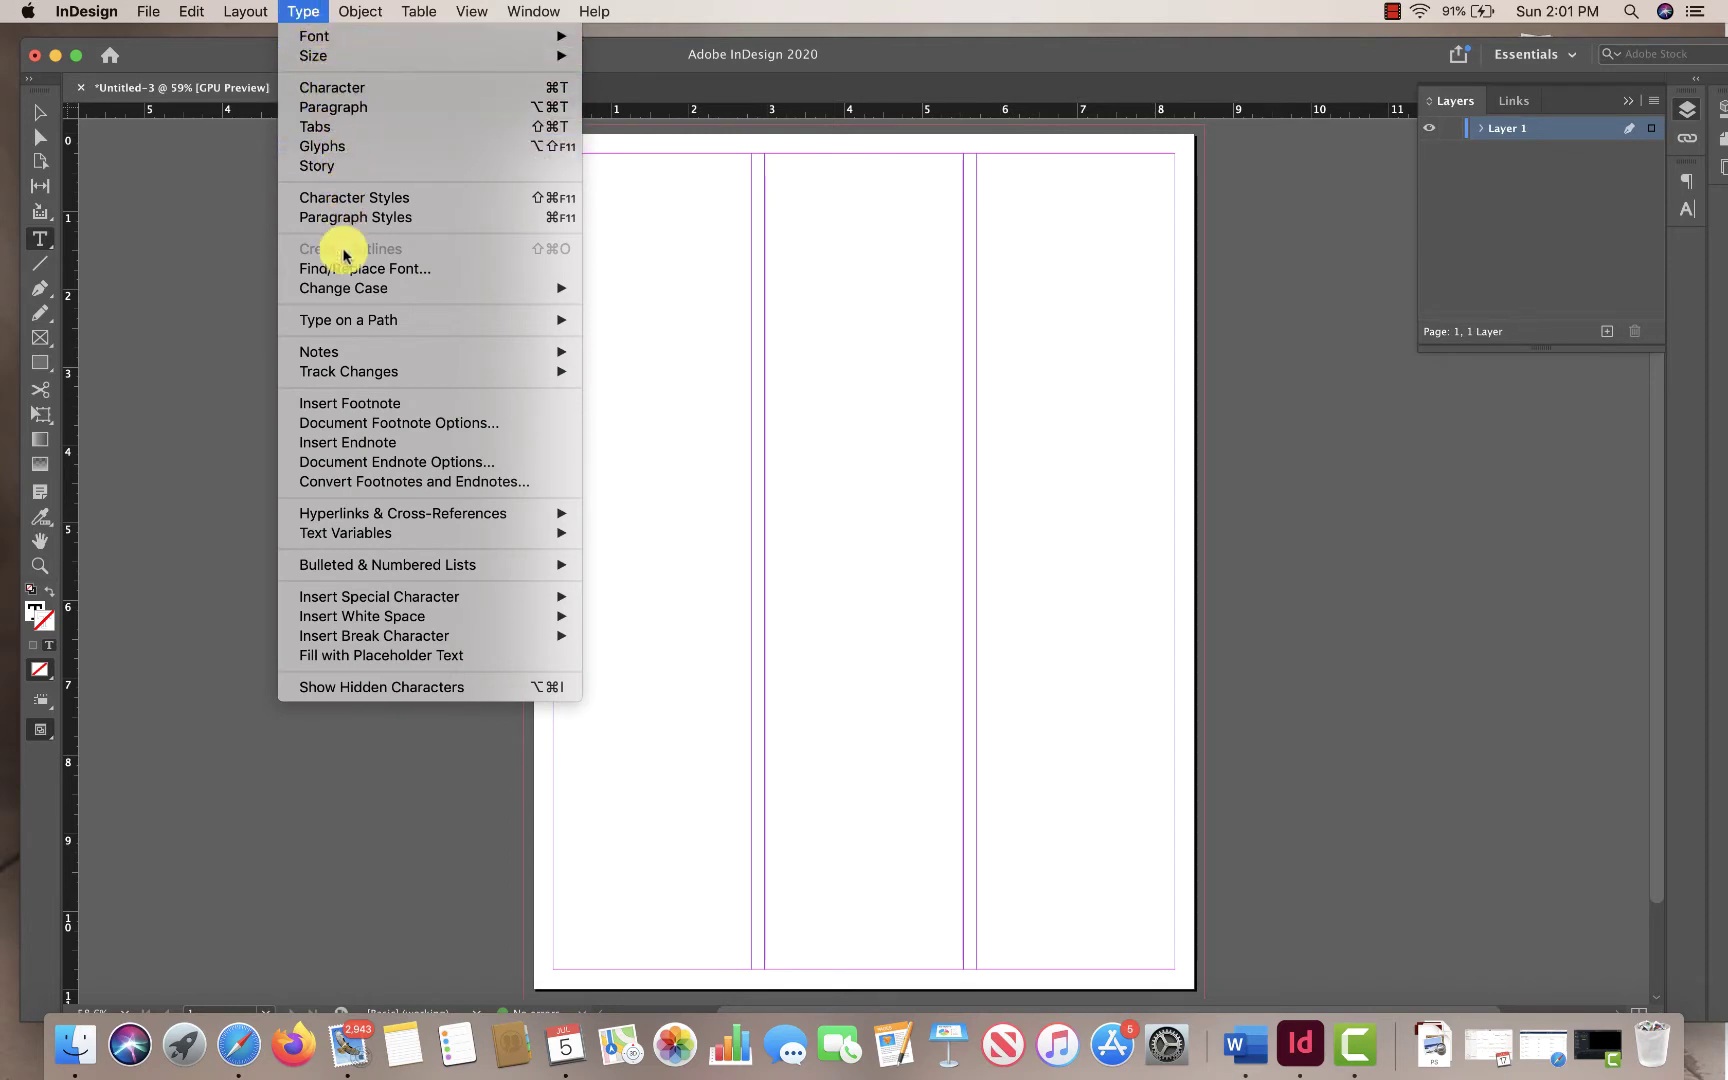
pyautogui.click(440, 663)
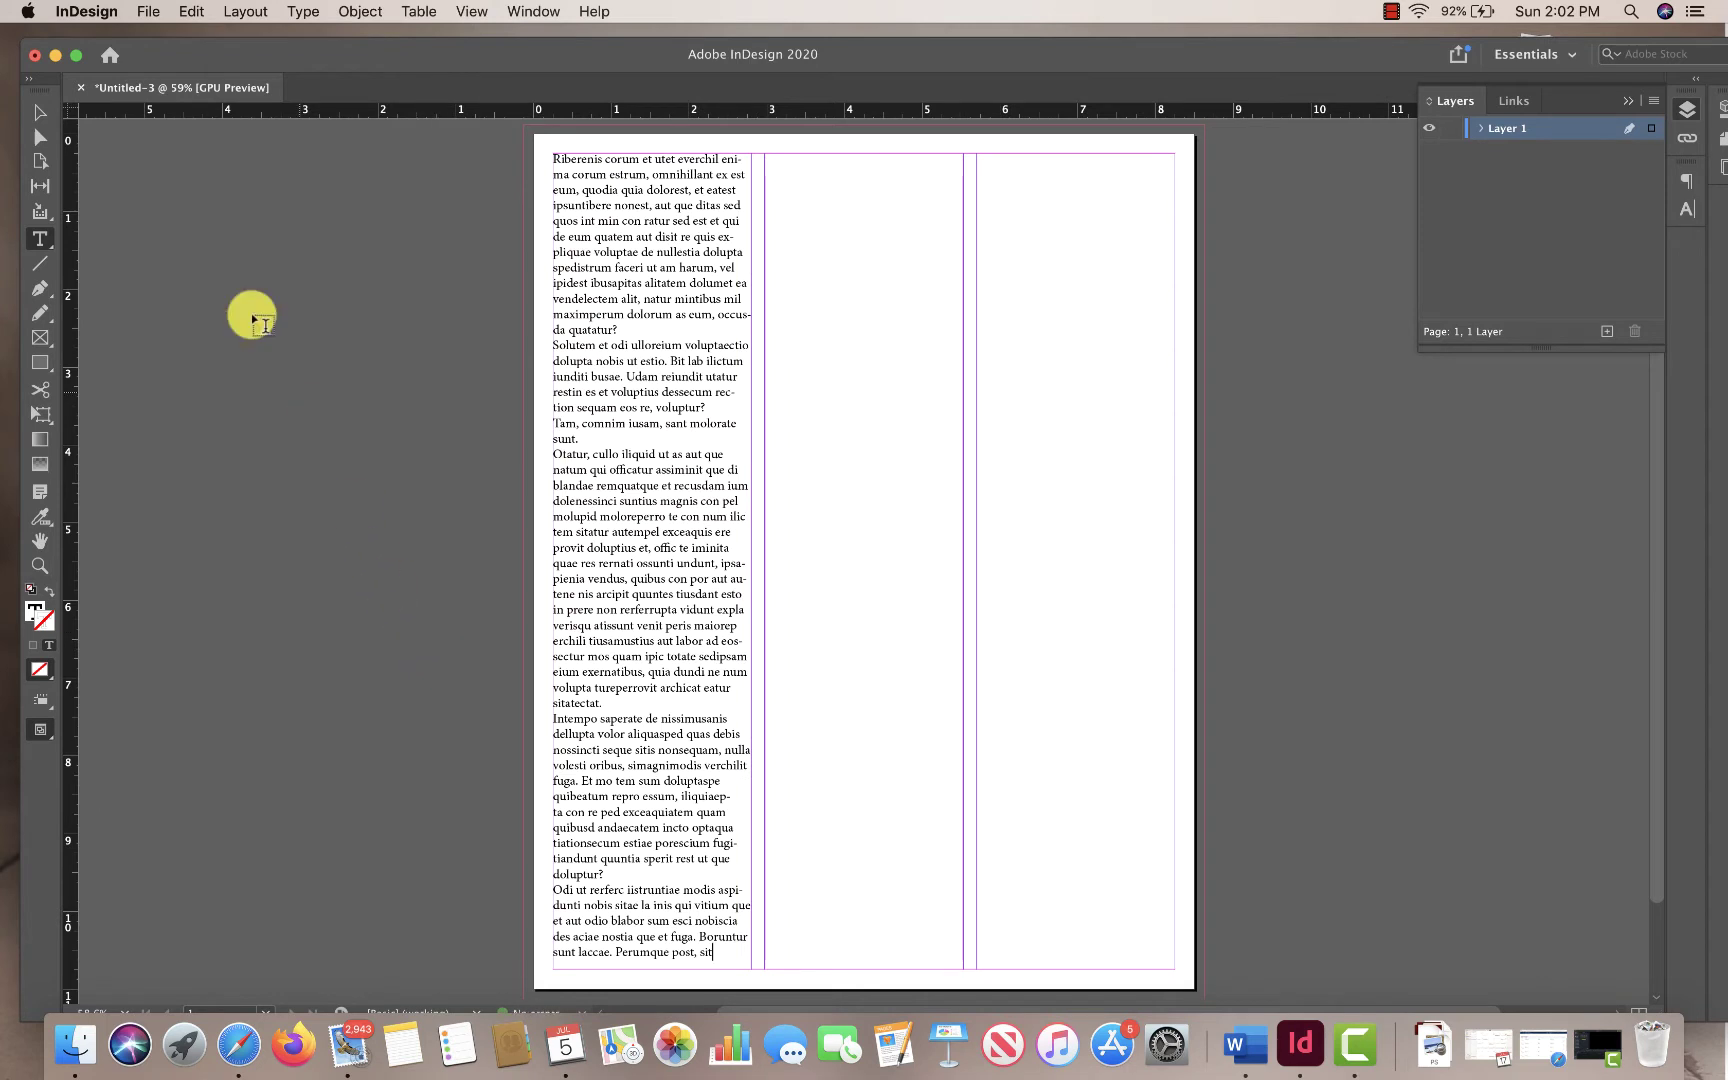
# Shorten the first column's text frame so it ends about 4.3 in down the page
pyautogui.click(48, 116)
pyautogui.moveTo(649, 967); pyautogui.dragTo(650, 472)
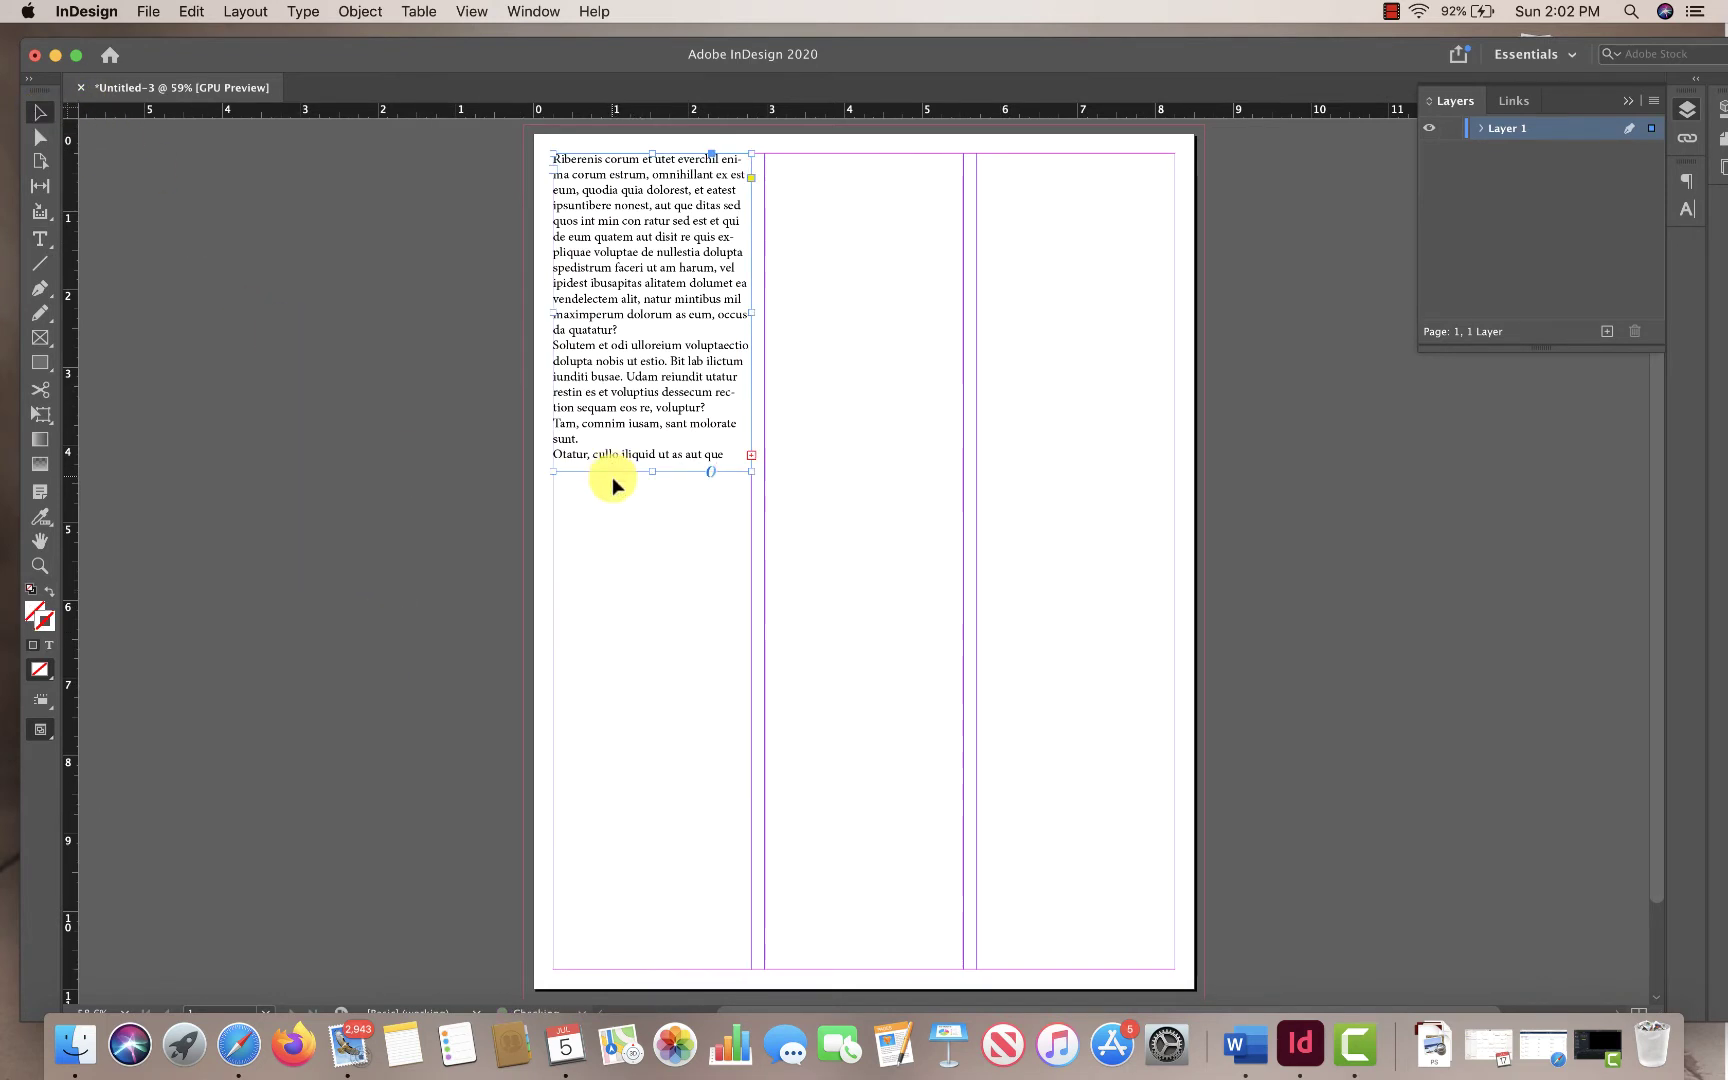
# Thread the first column's overset text into matching frames in the second and third columns, ending about 4.3 in down the page
pyautogui.click(752, 455)
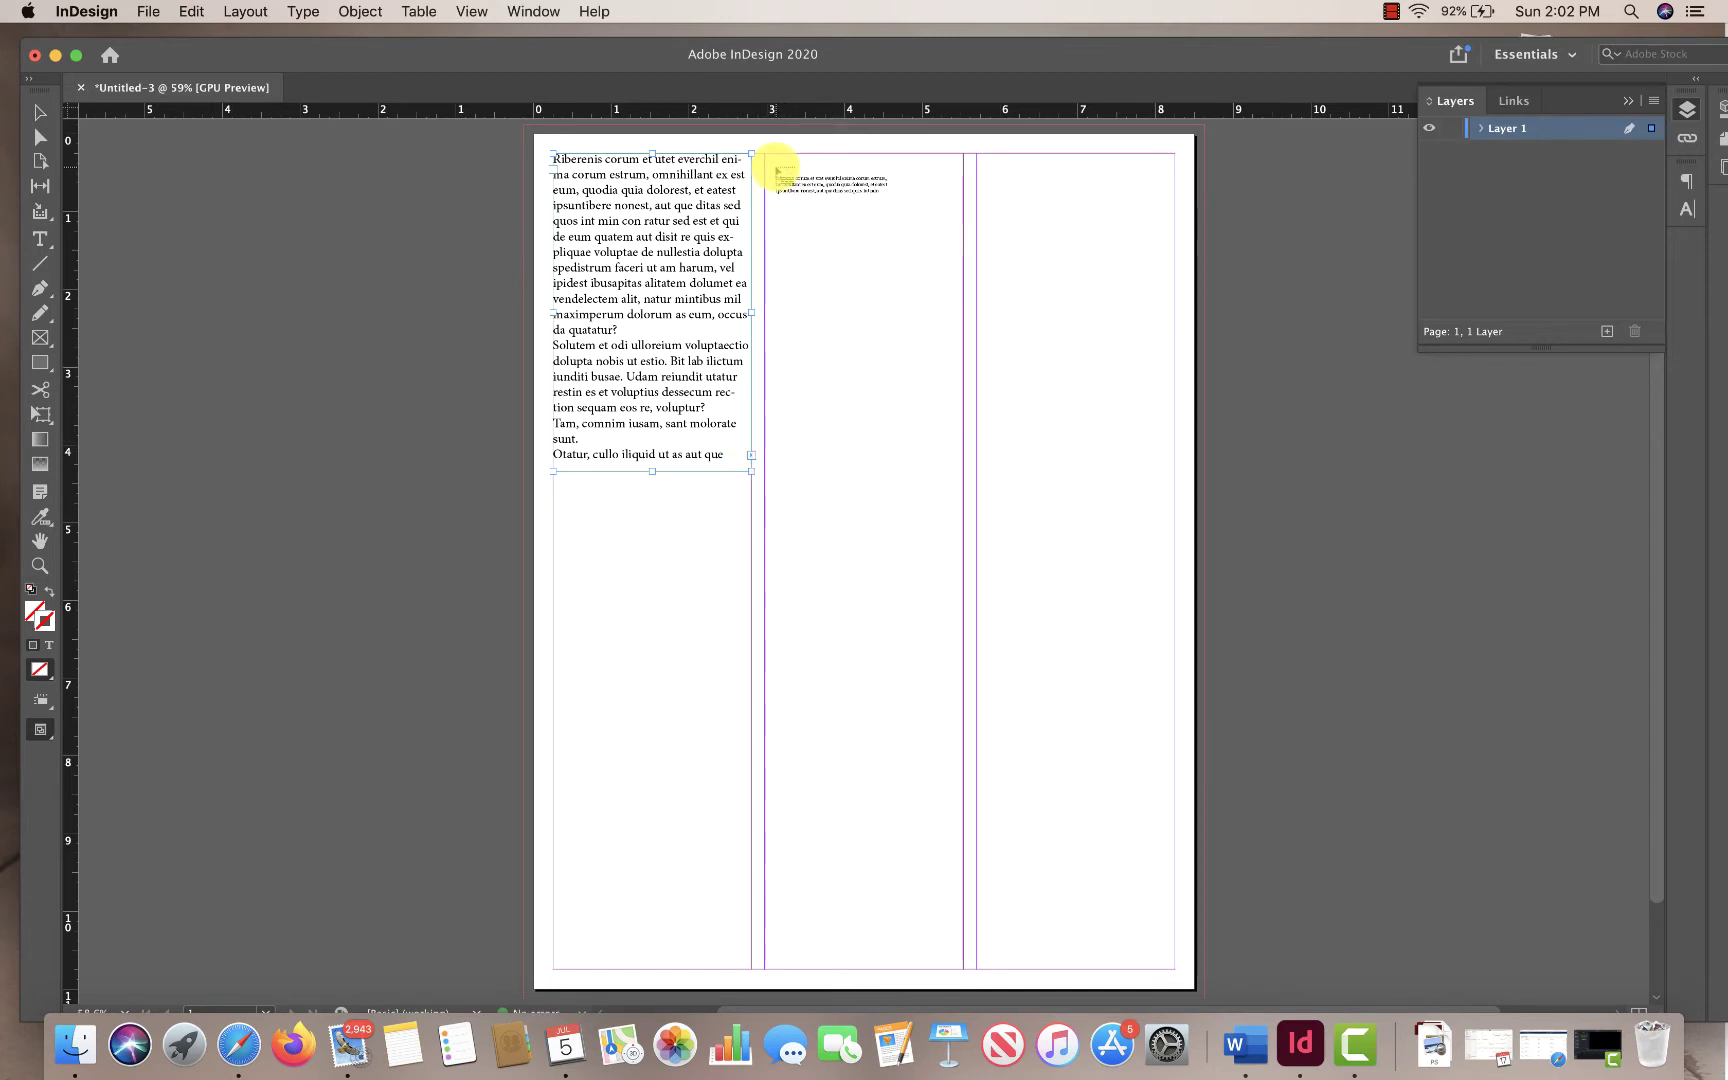
pyautogui.press('Escape')
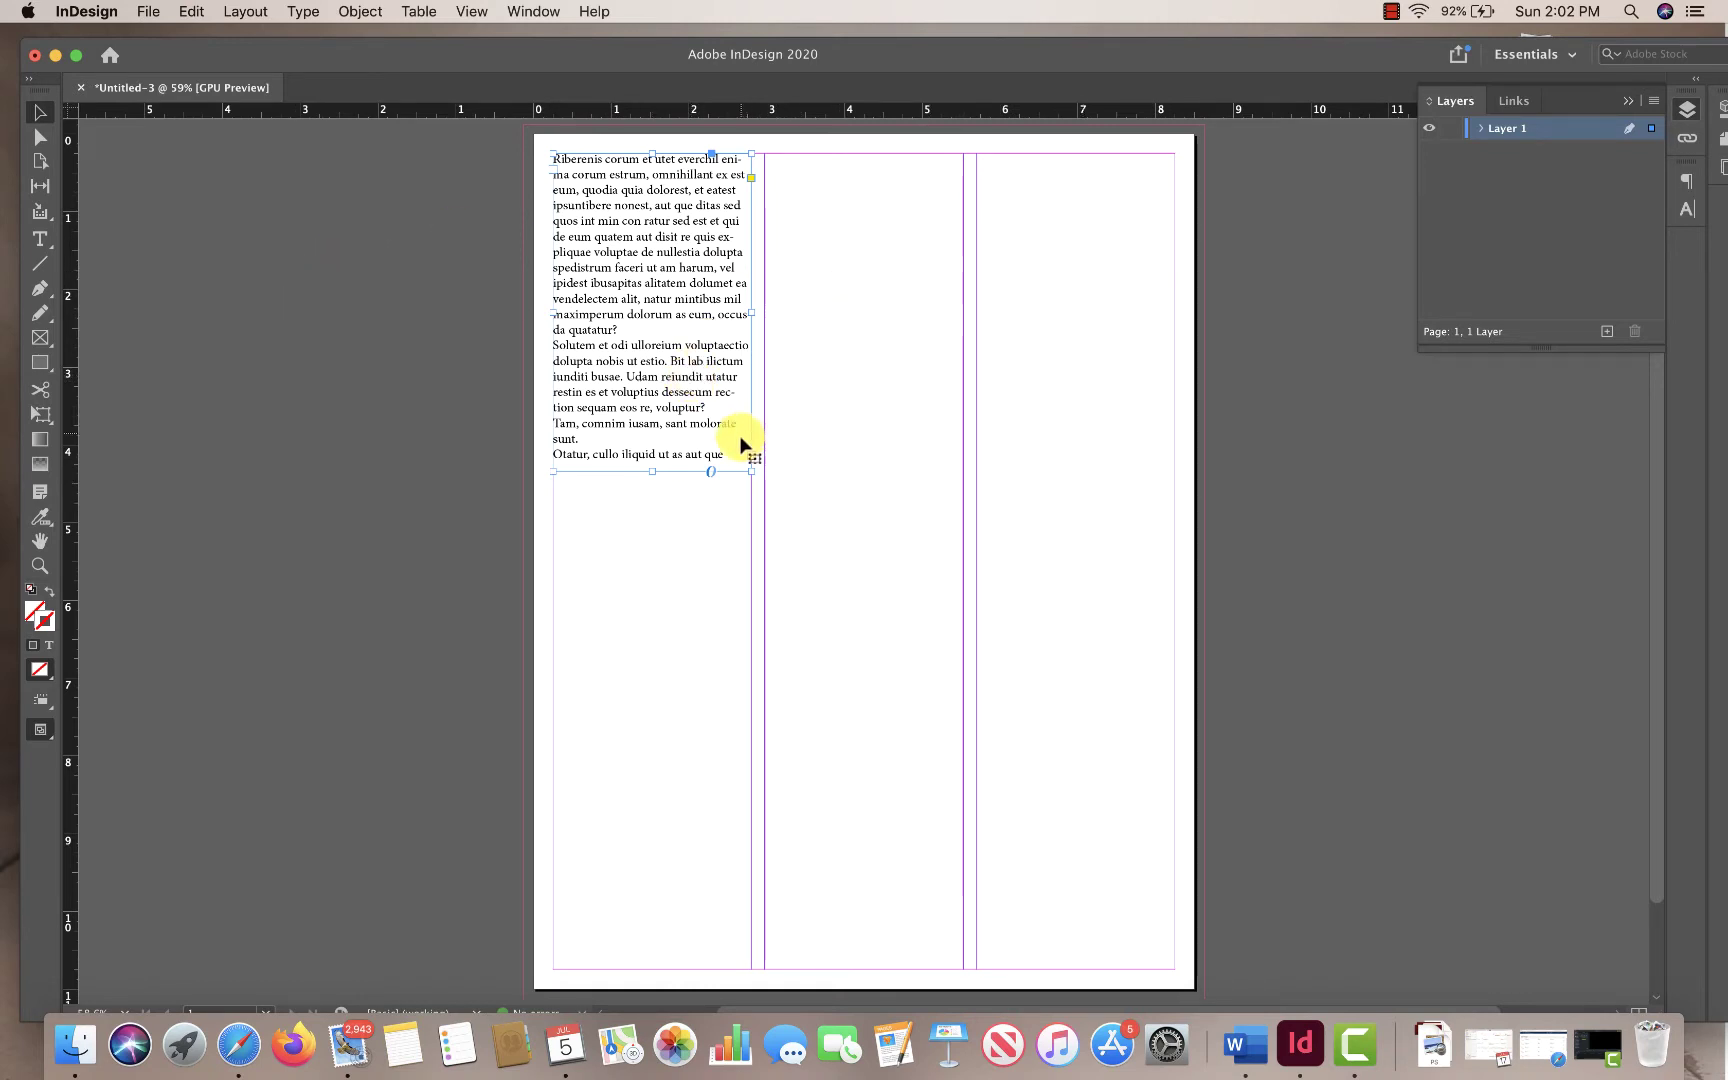
pyautogui.click(751, 462)
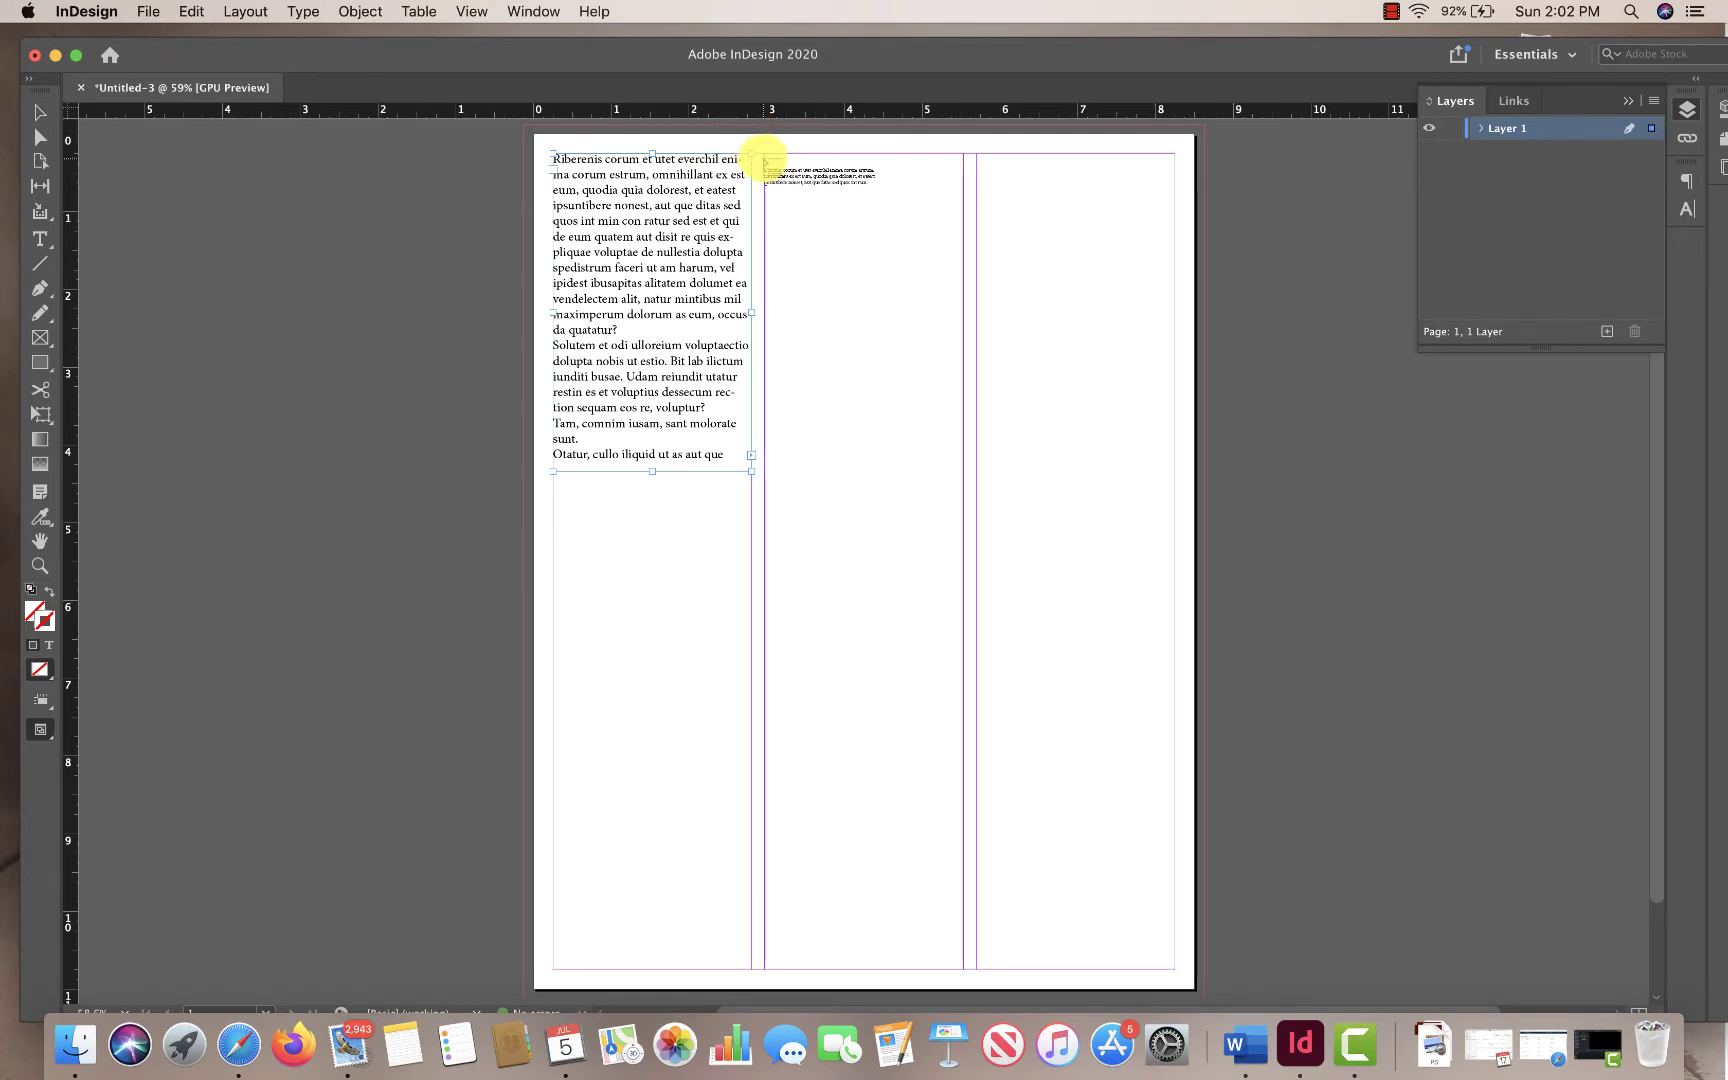
pyautogui.moveTo(766, 157); pyautogui.dragTo(963, 471)
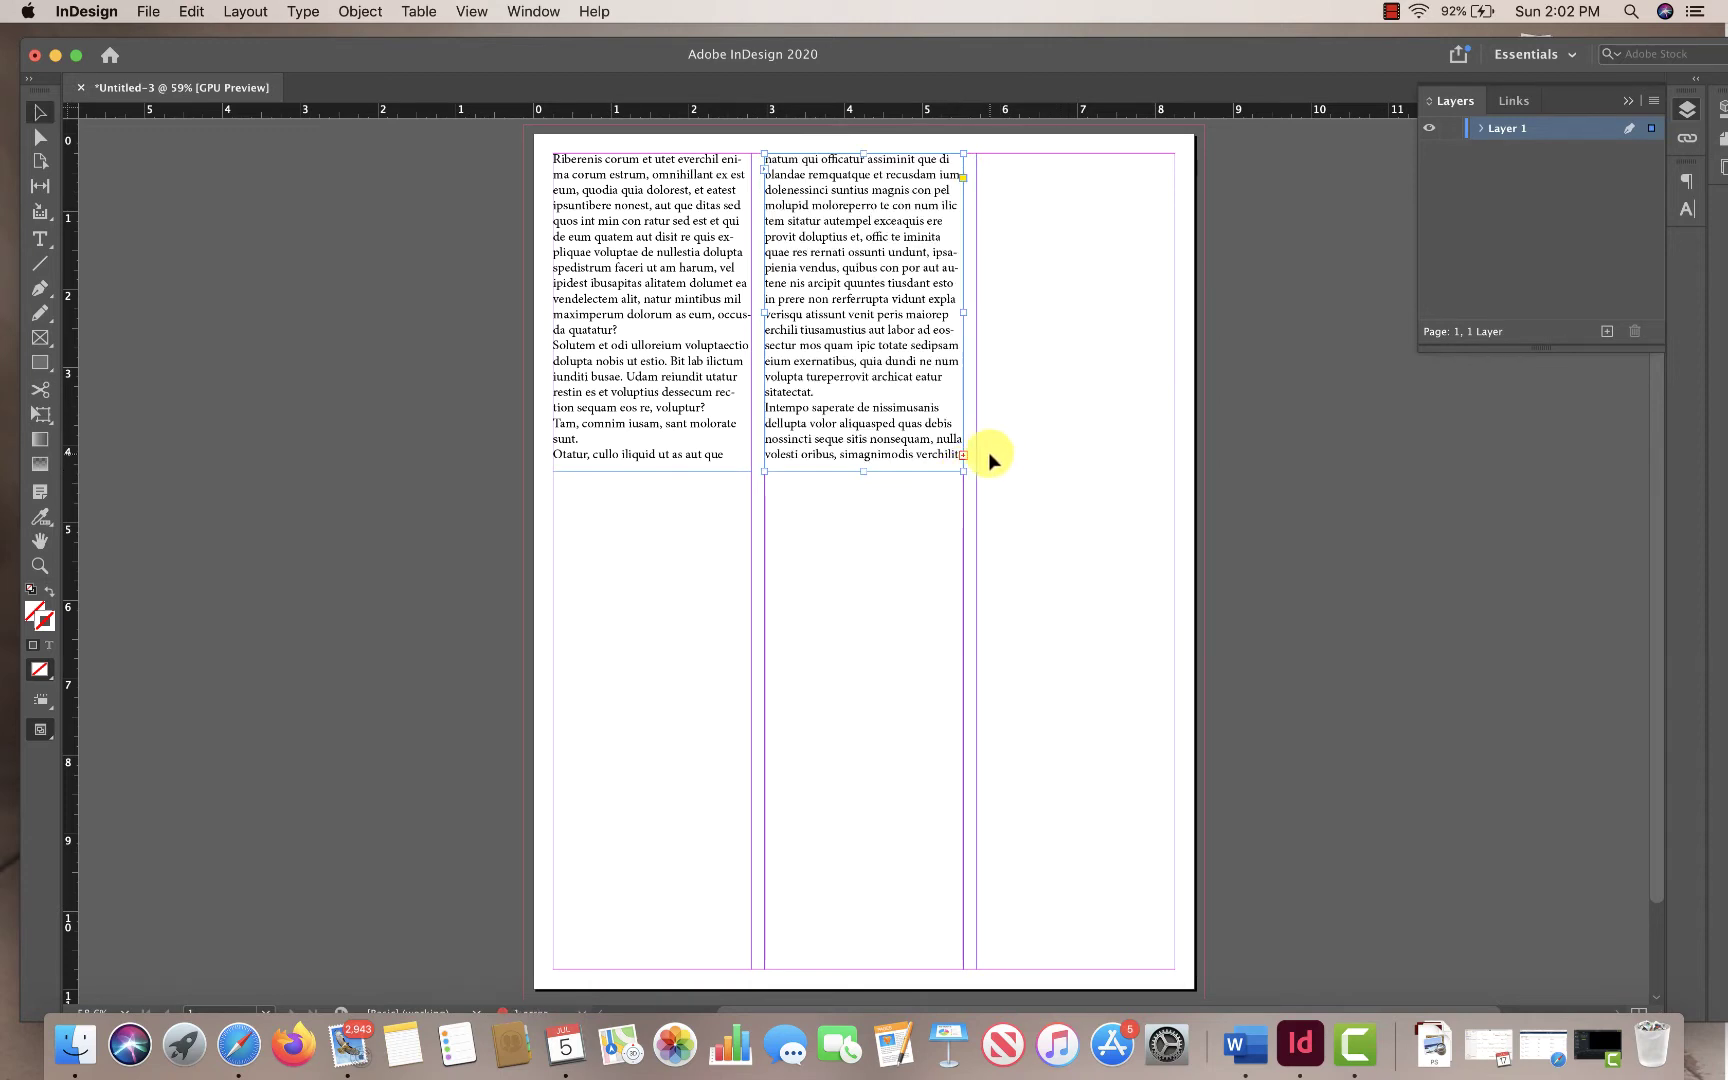
pyautogui.click(963, 455)
pyautogui.moveTo(976, 153); pyautogui.dragTo(1170, 471)
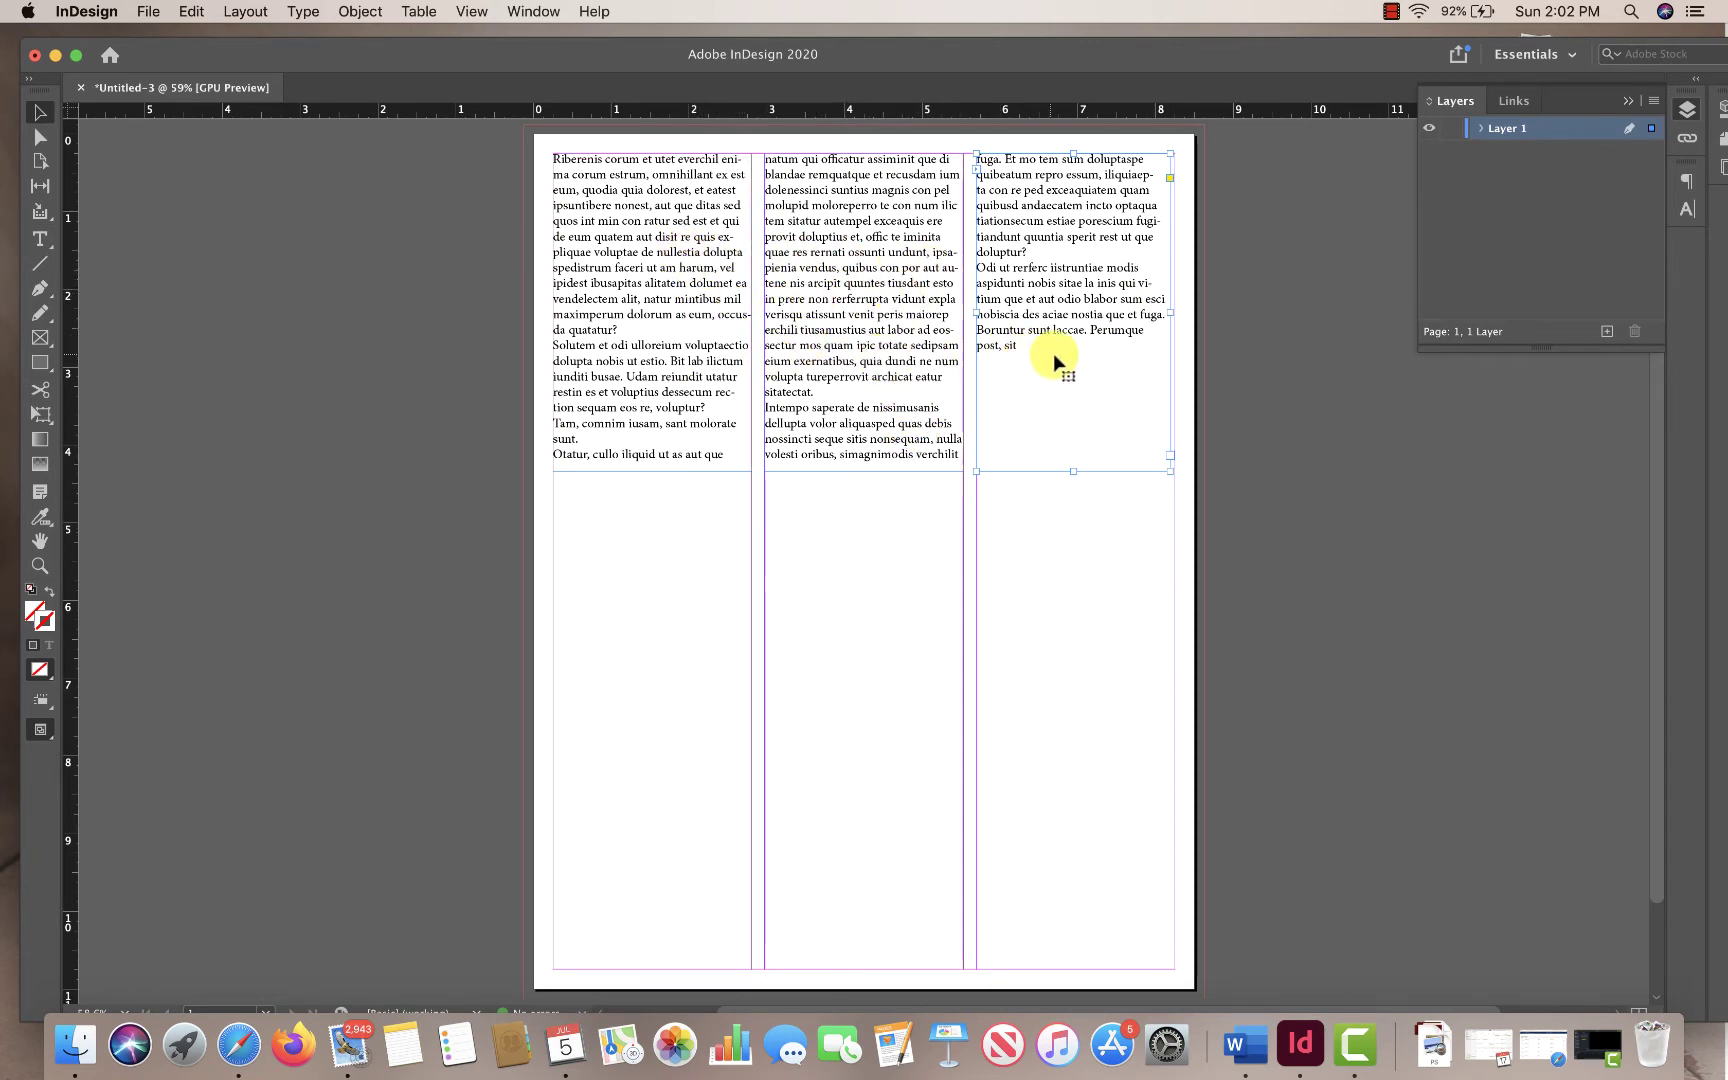
# Extend the first column's text frame to the bottom margin and fill the threaded frames with more placeholder text
pyautogui.click(663, 448)
pyautogui.moveTo(652, 471); pyautogui.dragTo(656, 970)
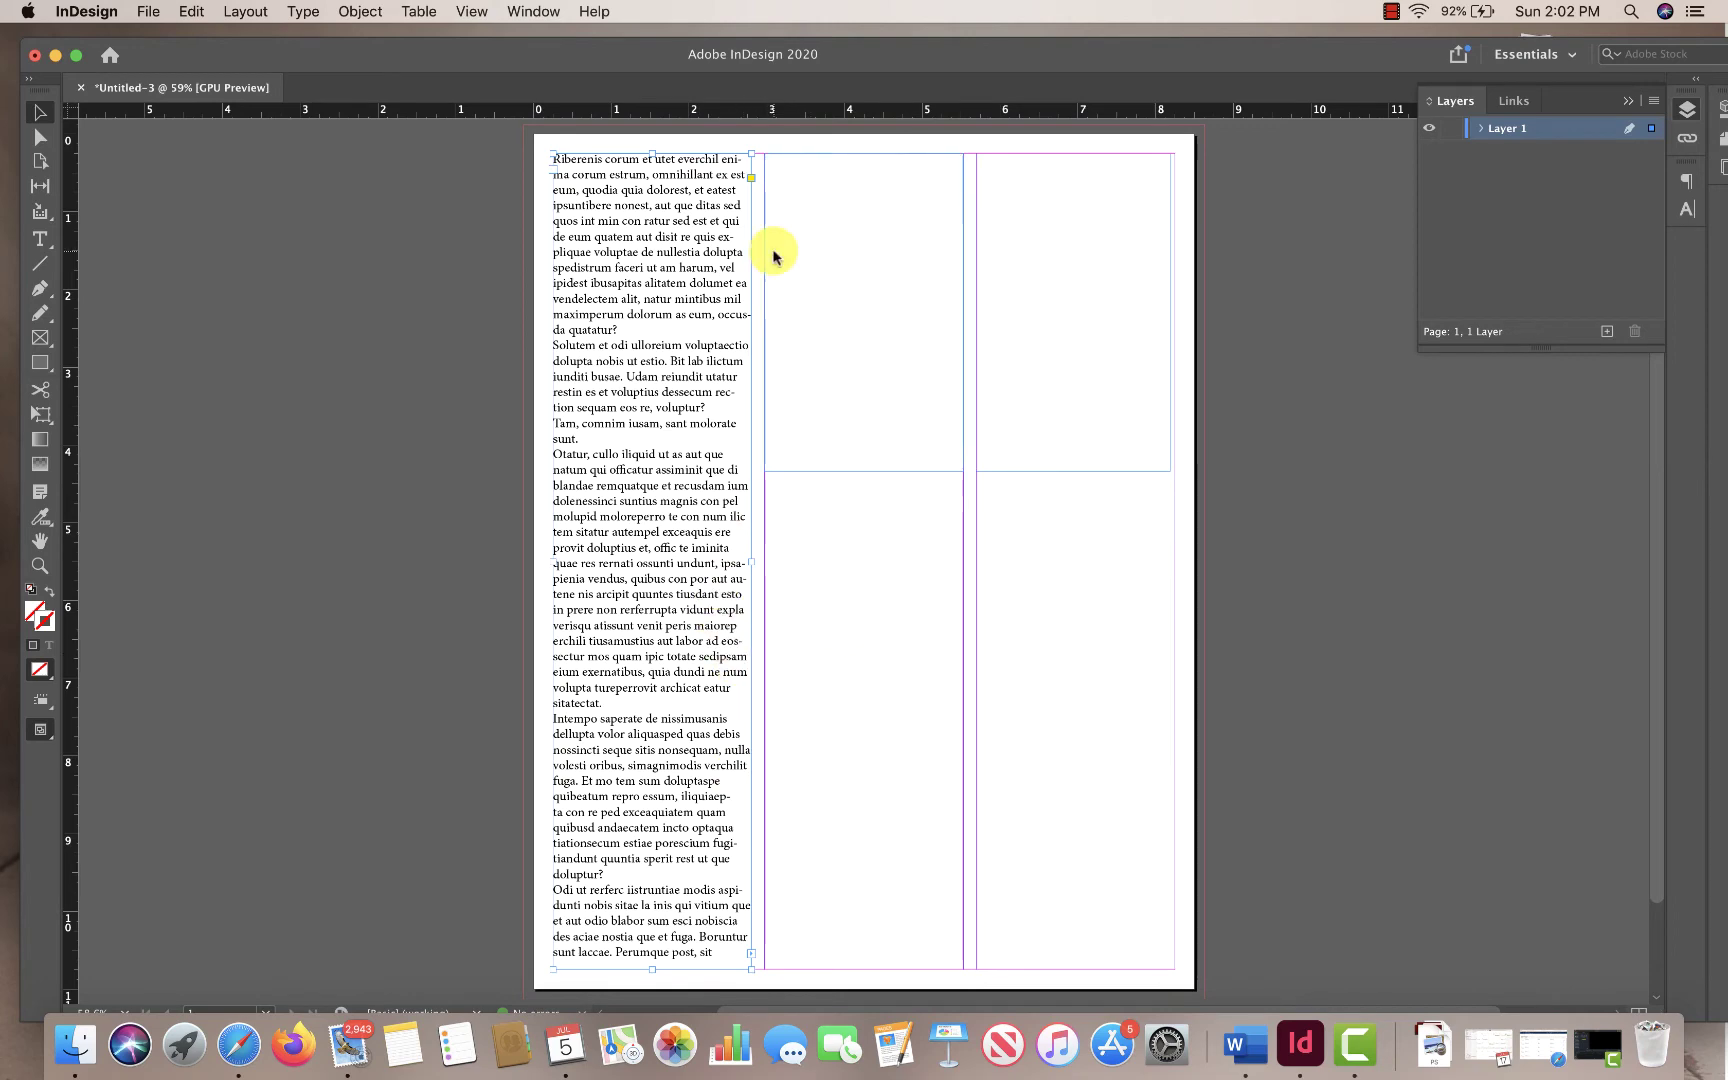
pyautogui.click(213, 12)
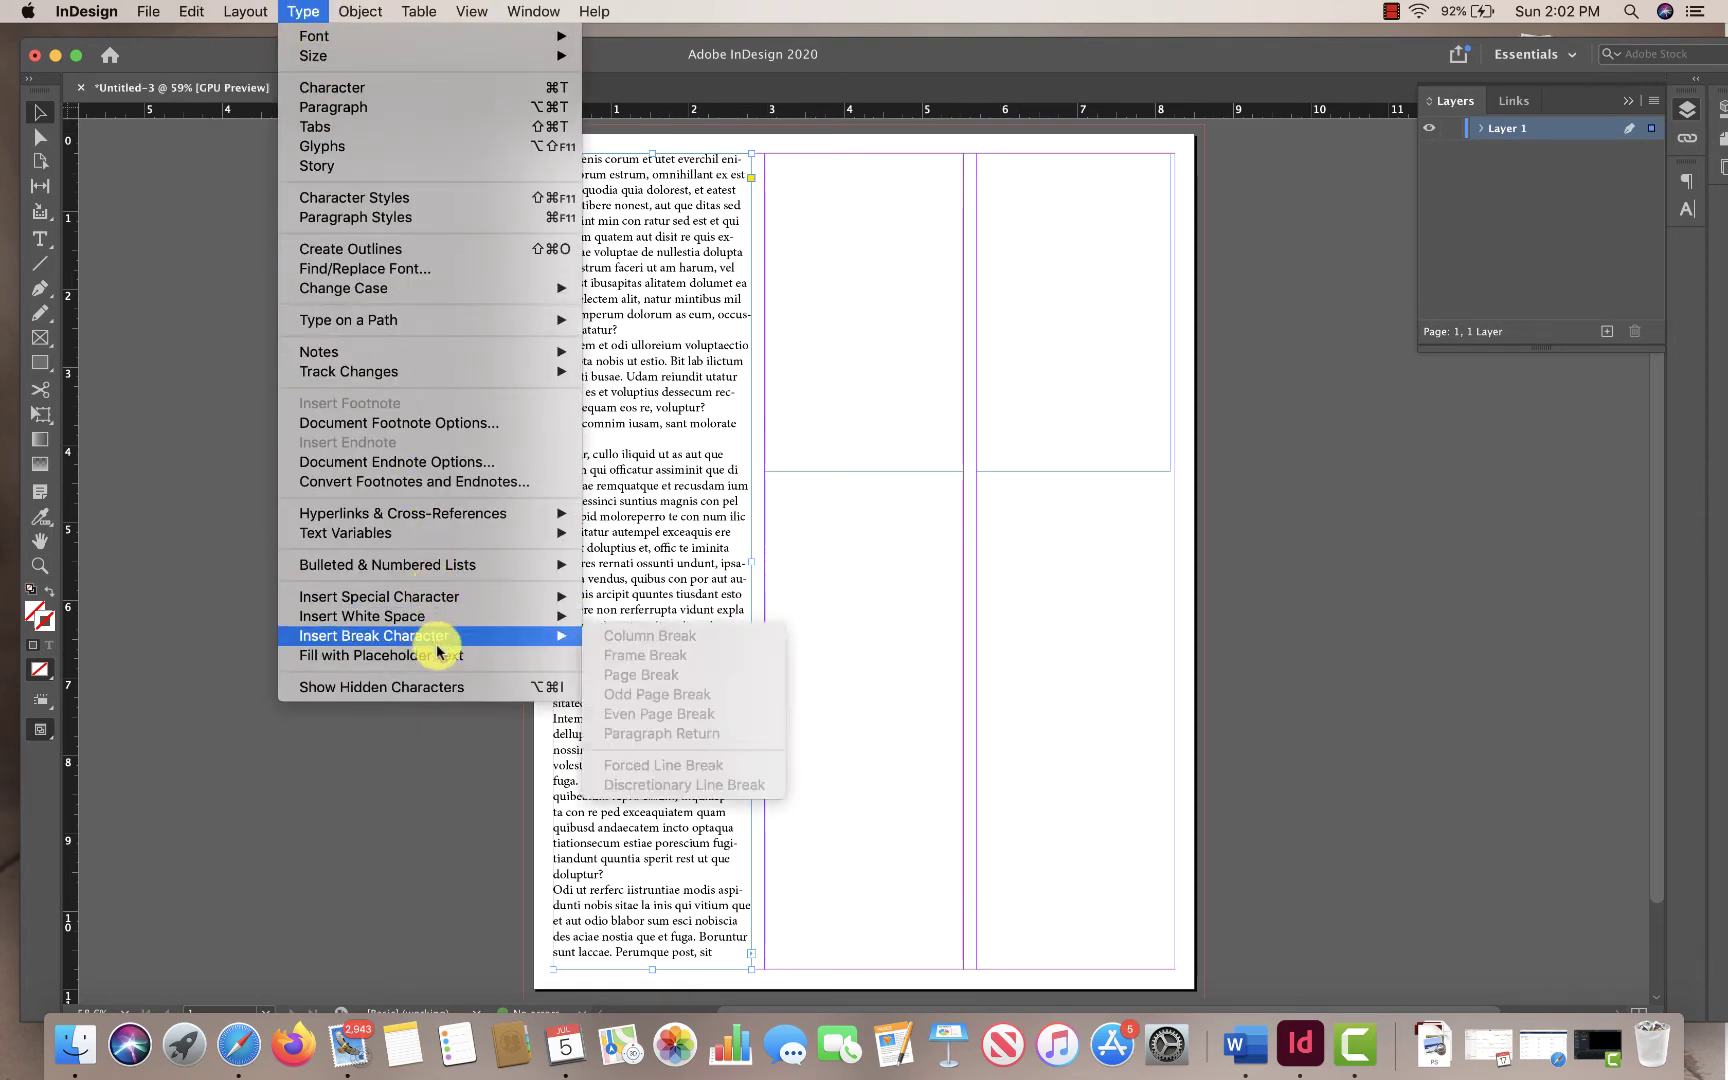
pyautogui.click(436, 655)
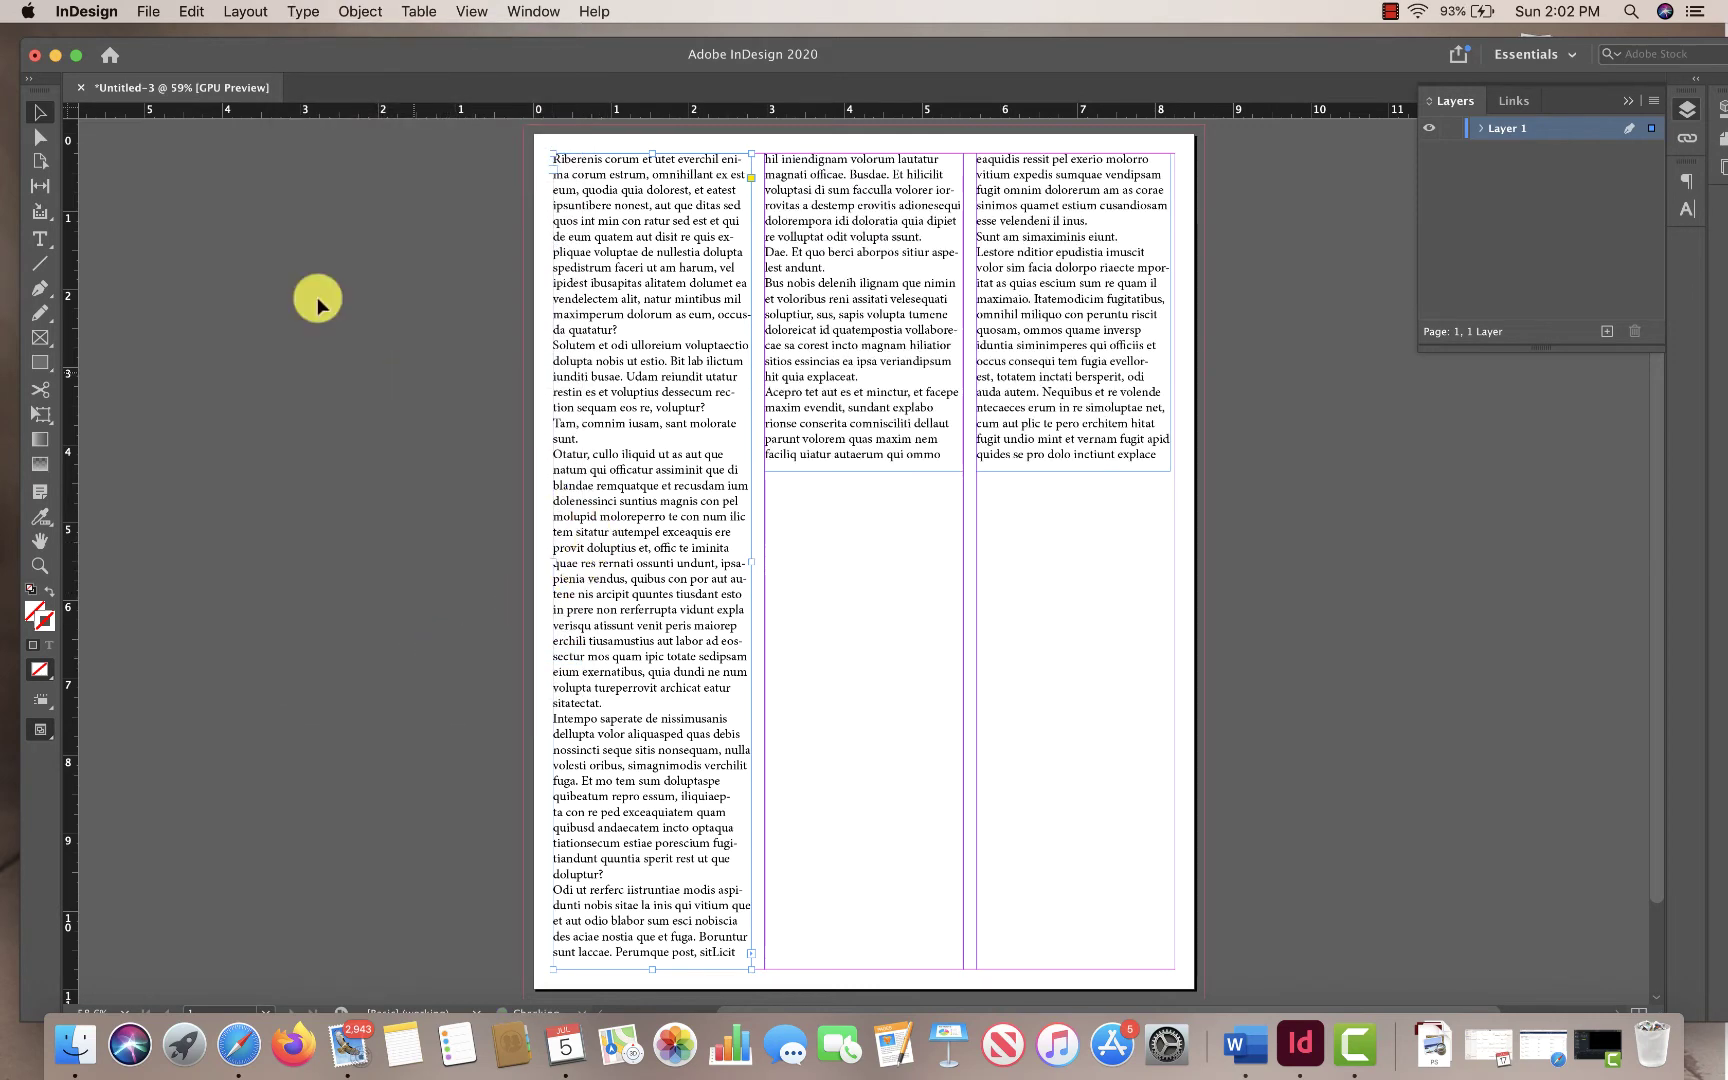
# Extend the text frames in the second and third columns down to the bottom margin
pyautogui.click(875, 443)
pyautogui.moveTo(864, 470); pyautogui.dragTo(926, 968)
pyautogui.click(1066, 472)
pyautogui.moveTo(1077, 471); pyautogui.dragTo(1105, 969)
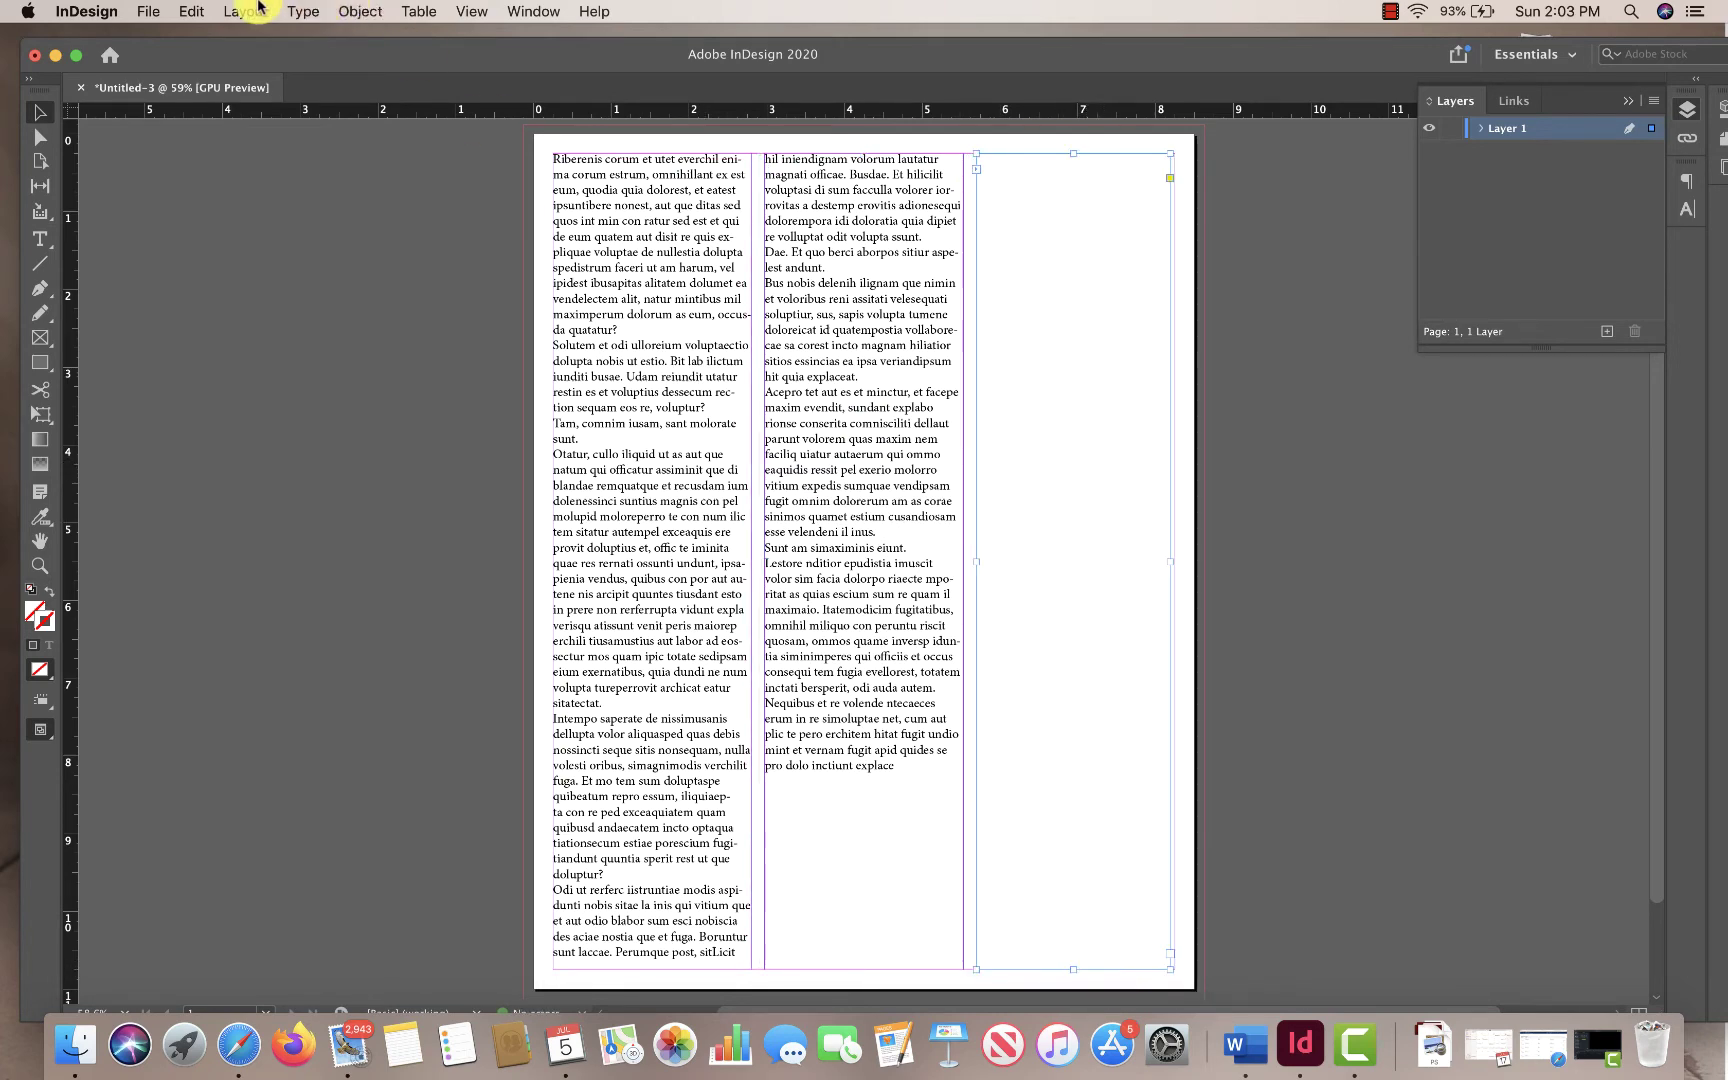
# Fill the rest of the threaded columns with placeholder text and widen the third column's frame to the page's right margin
pyautogui.click(295, 10)
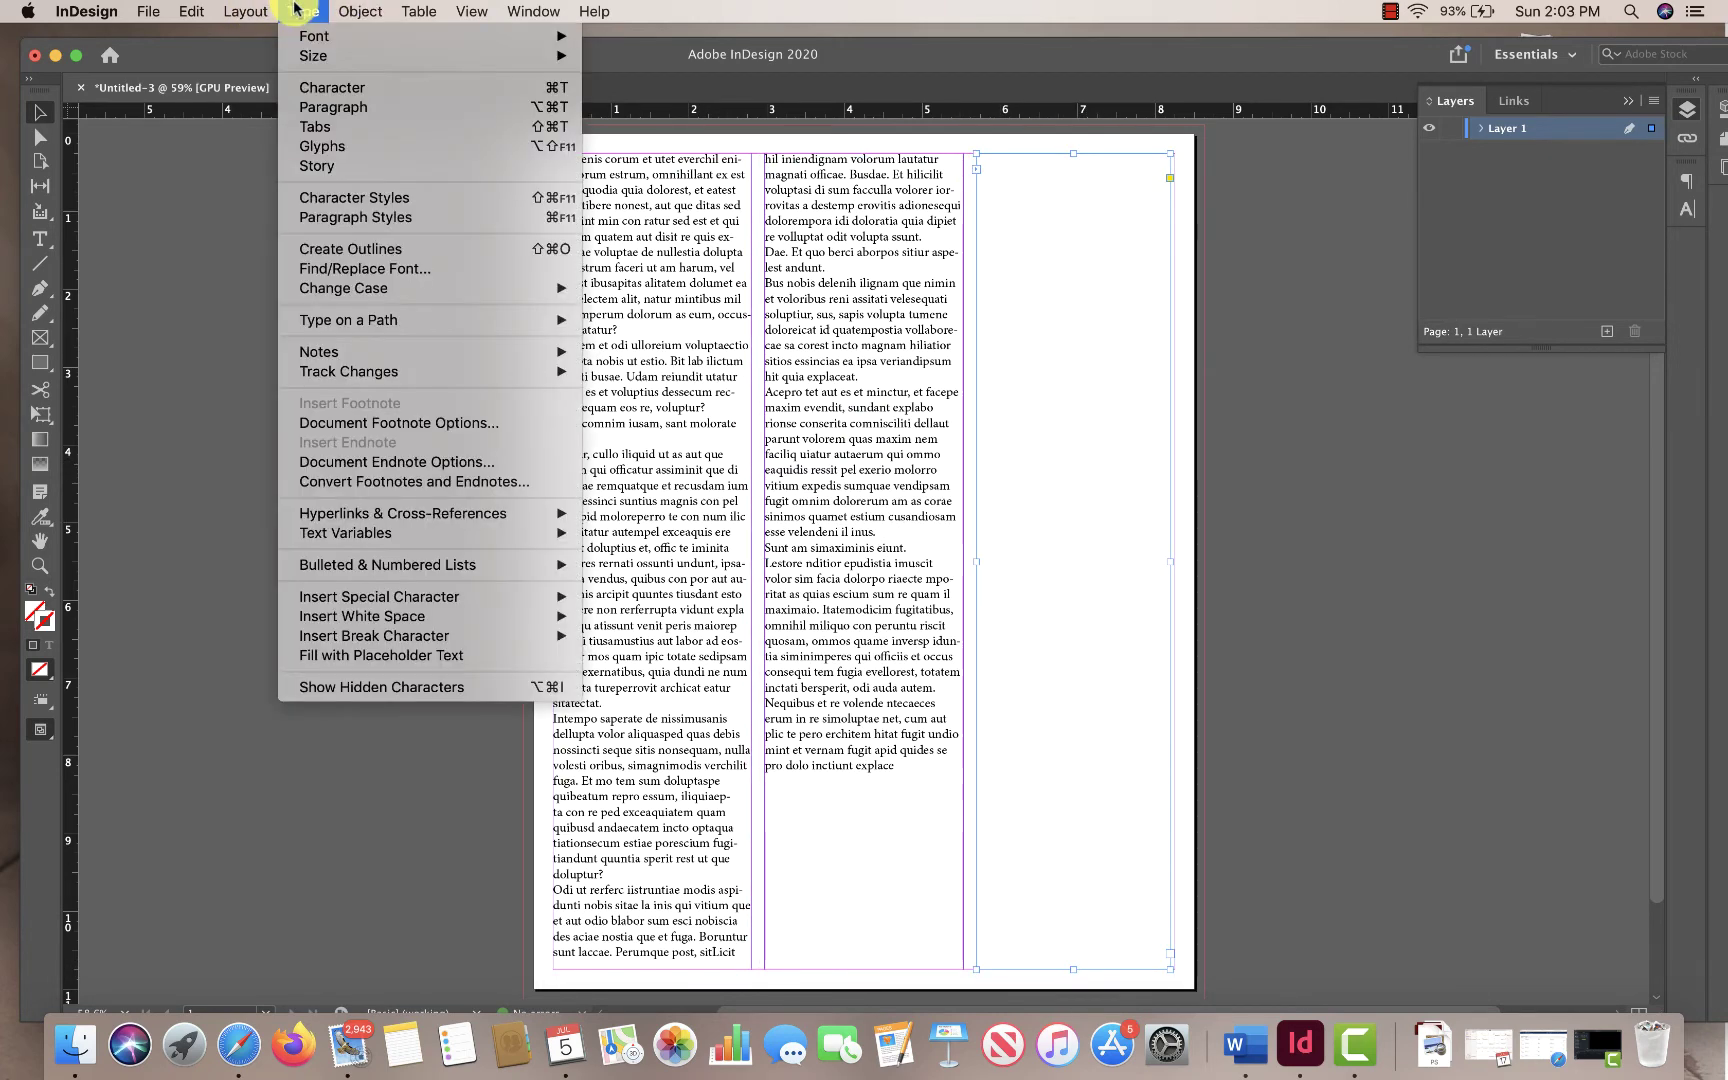
pyautogui.click(413, 654)
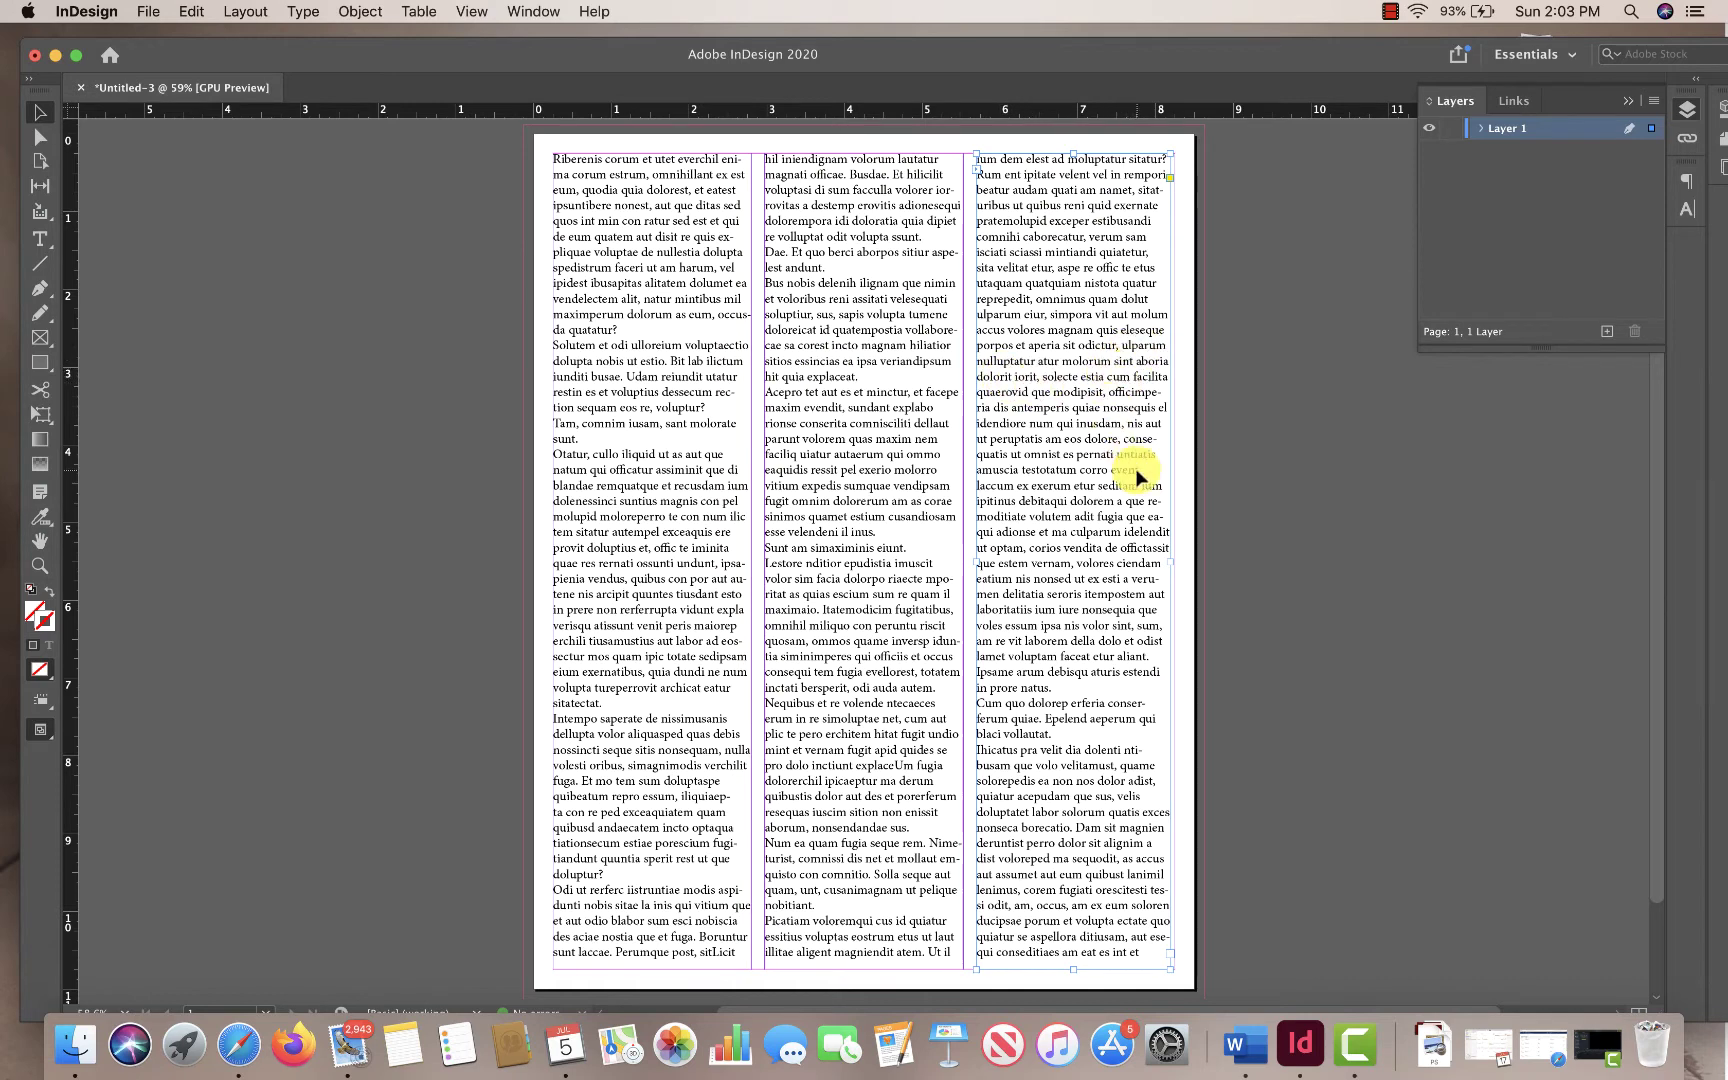
pyautogui.moveTo(1179, 564); pyautogui.dragTo(1176, 562)
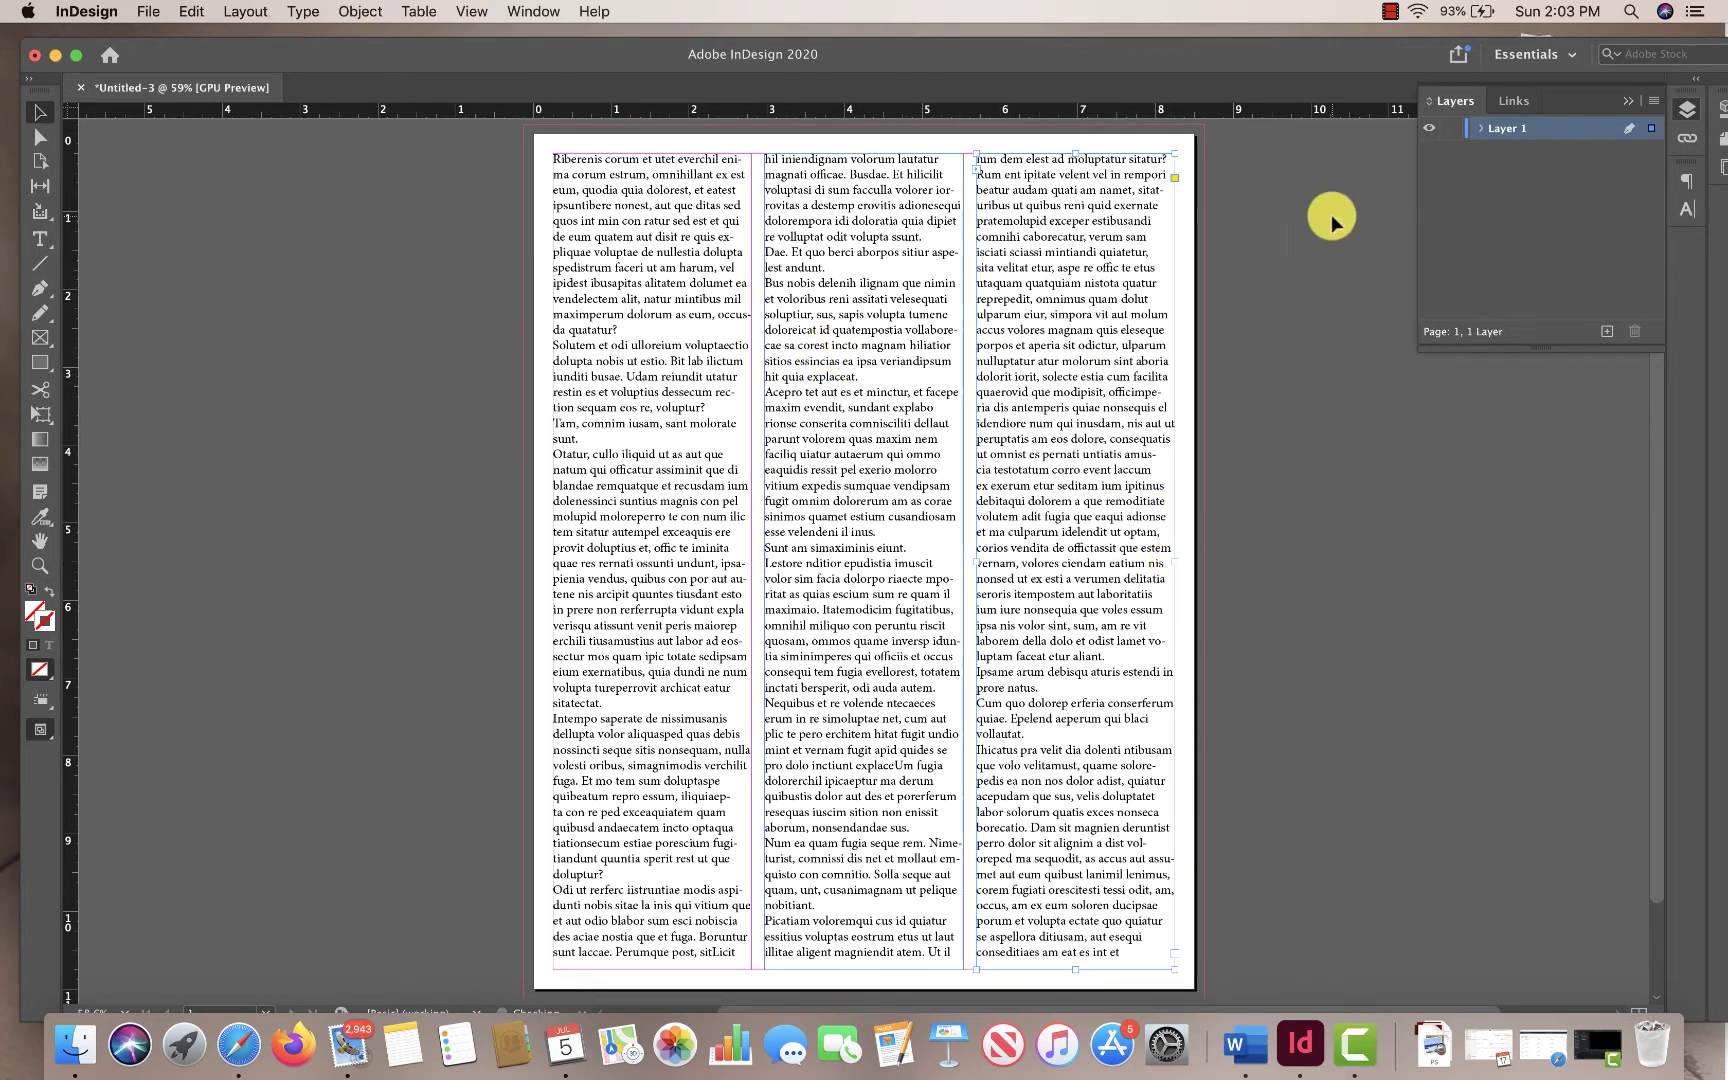
# Rename Layer 1 as Text
pyautogui.doubleClick(1506, 134)
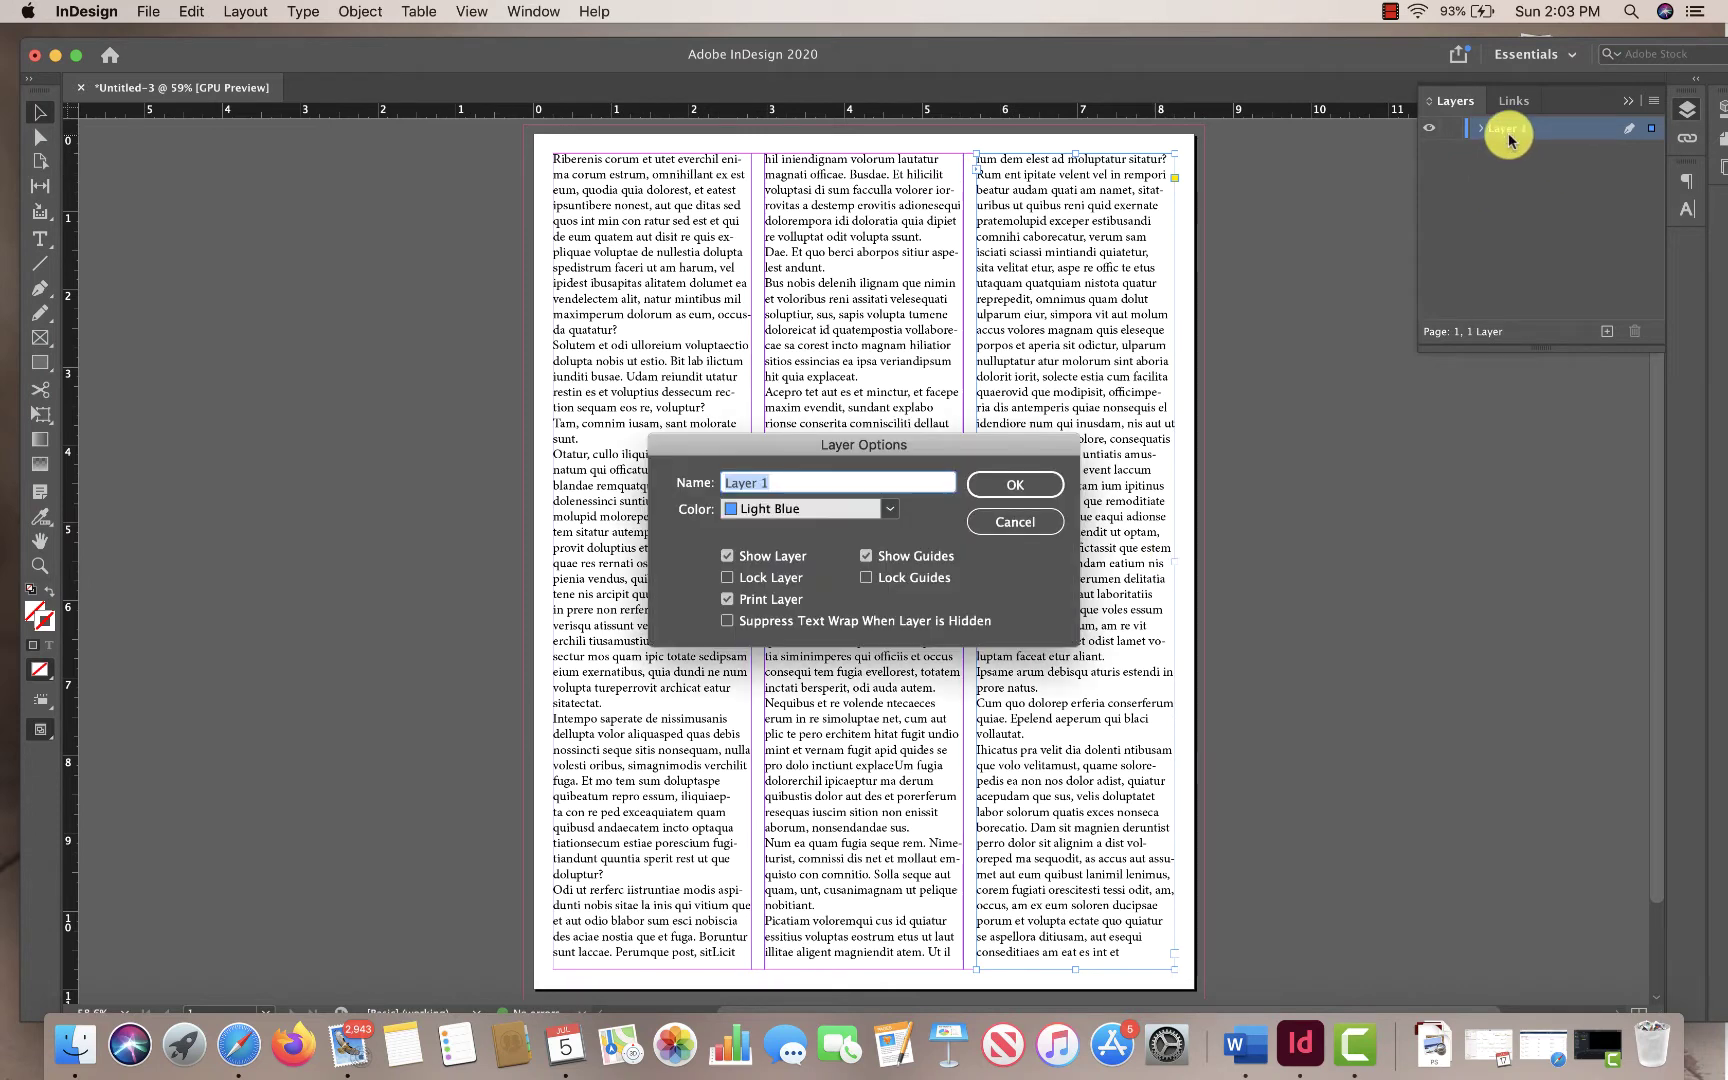
pyautogui.click(1018, 486)
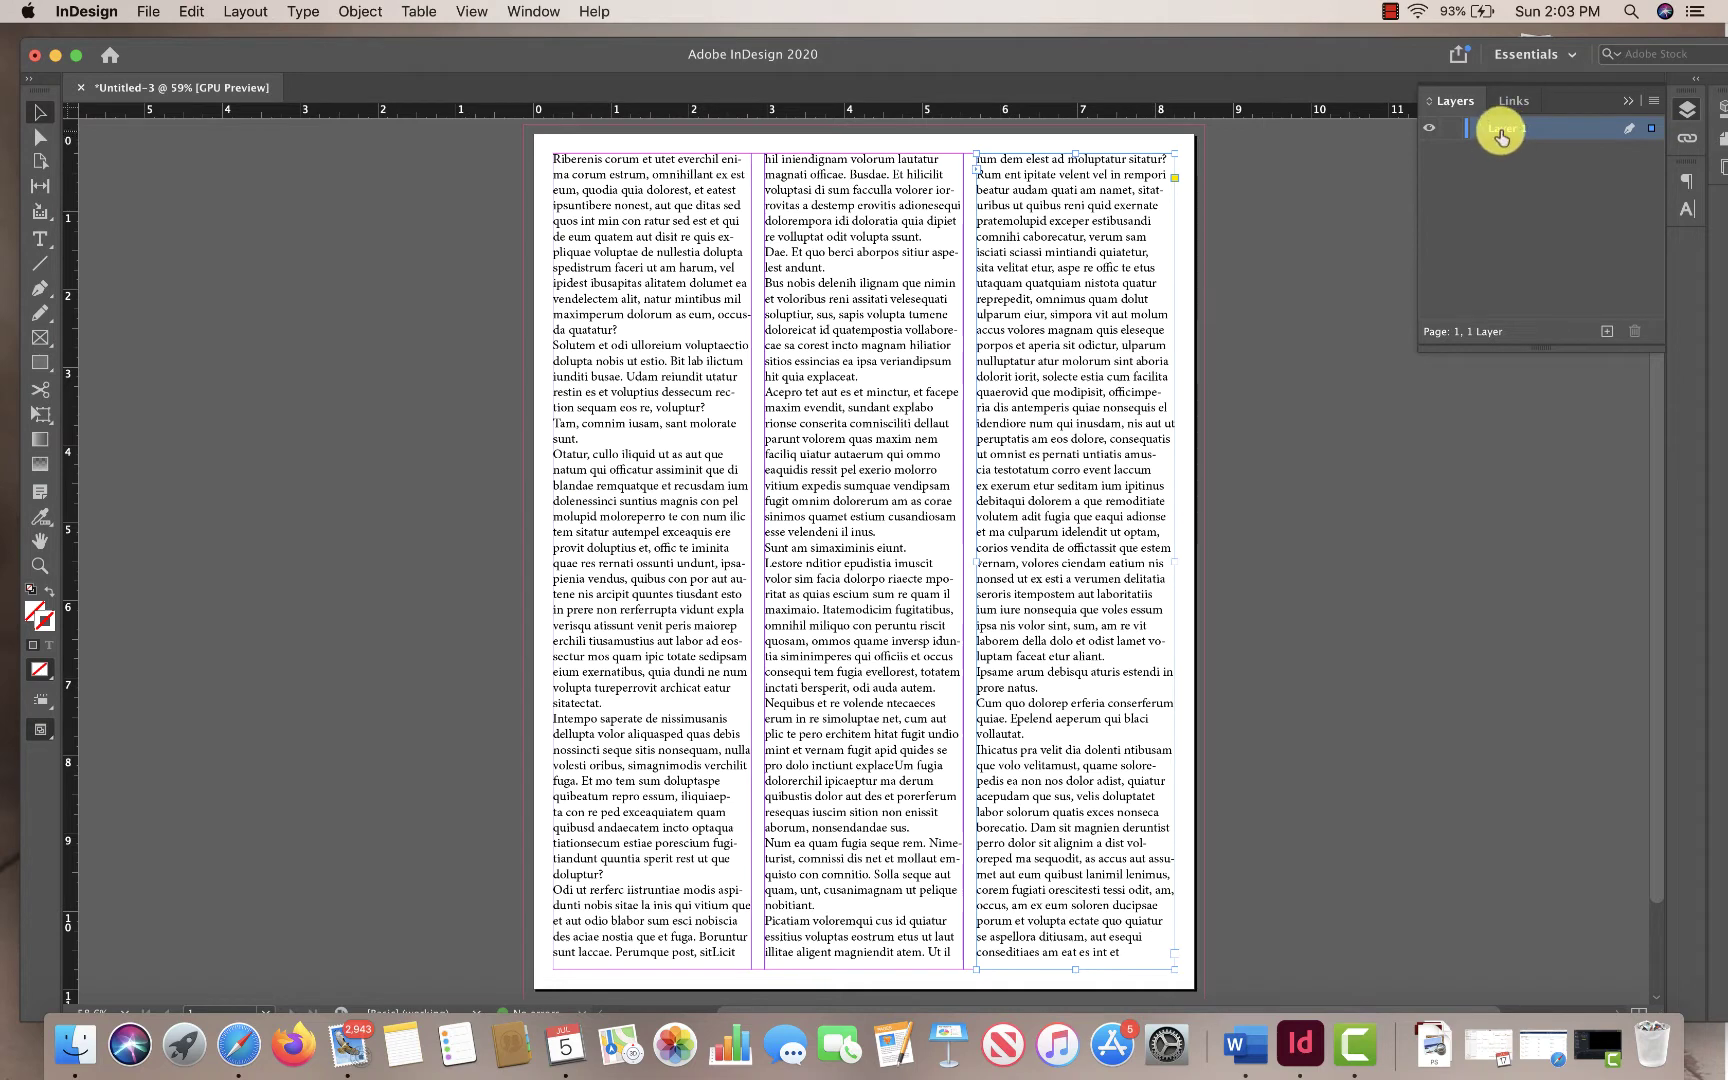
pyautogui.doubleClick(1500, 137)
pyautogui.write('Text')
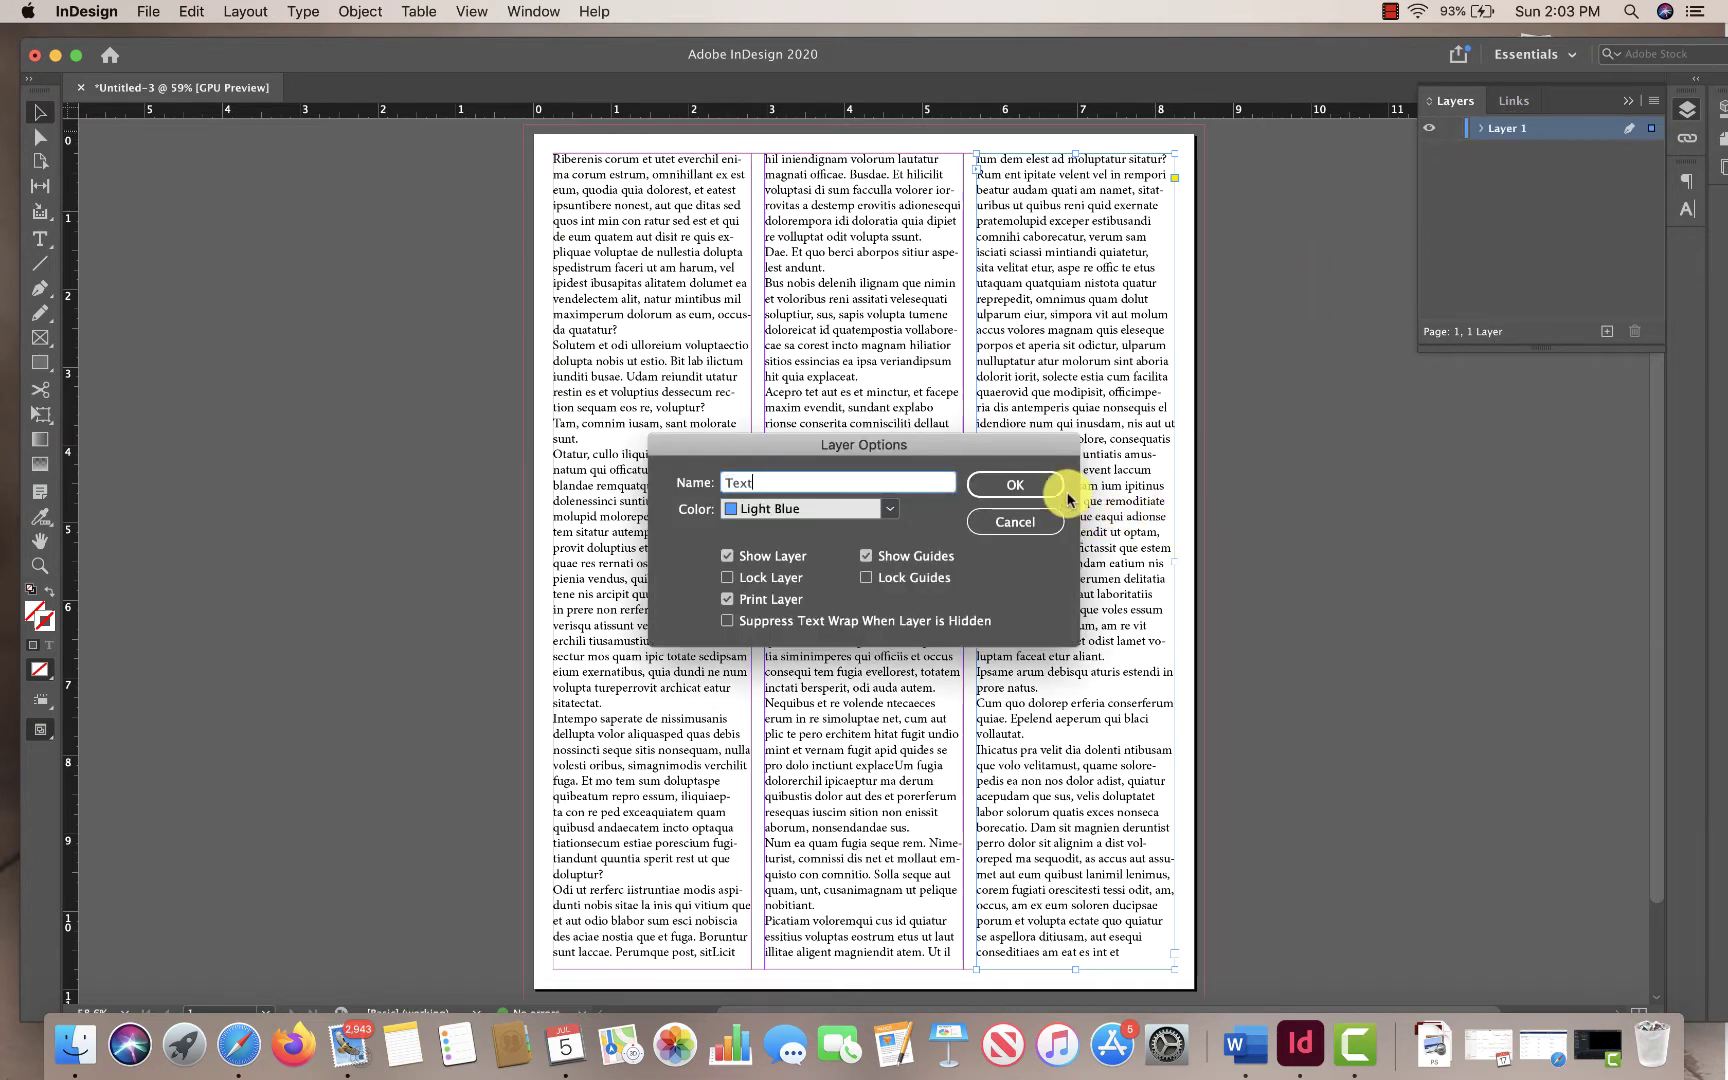
pyautogui.click(1045, 486)
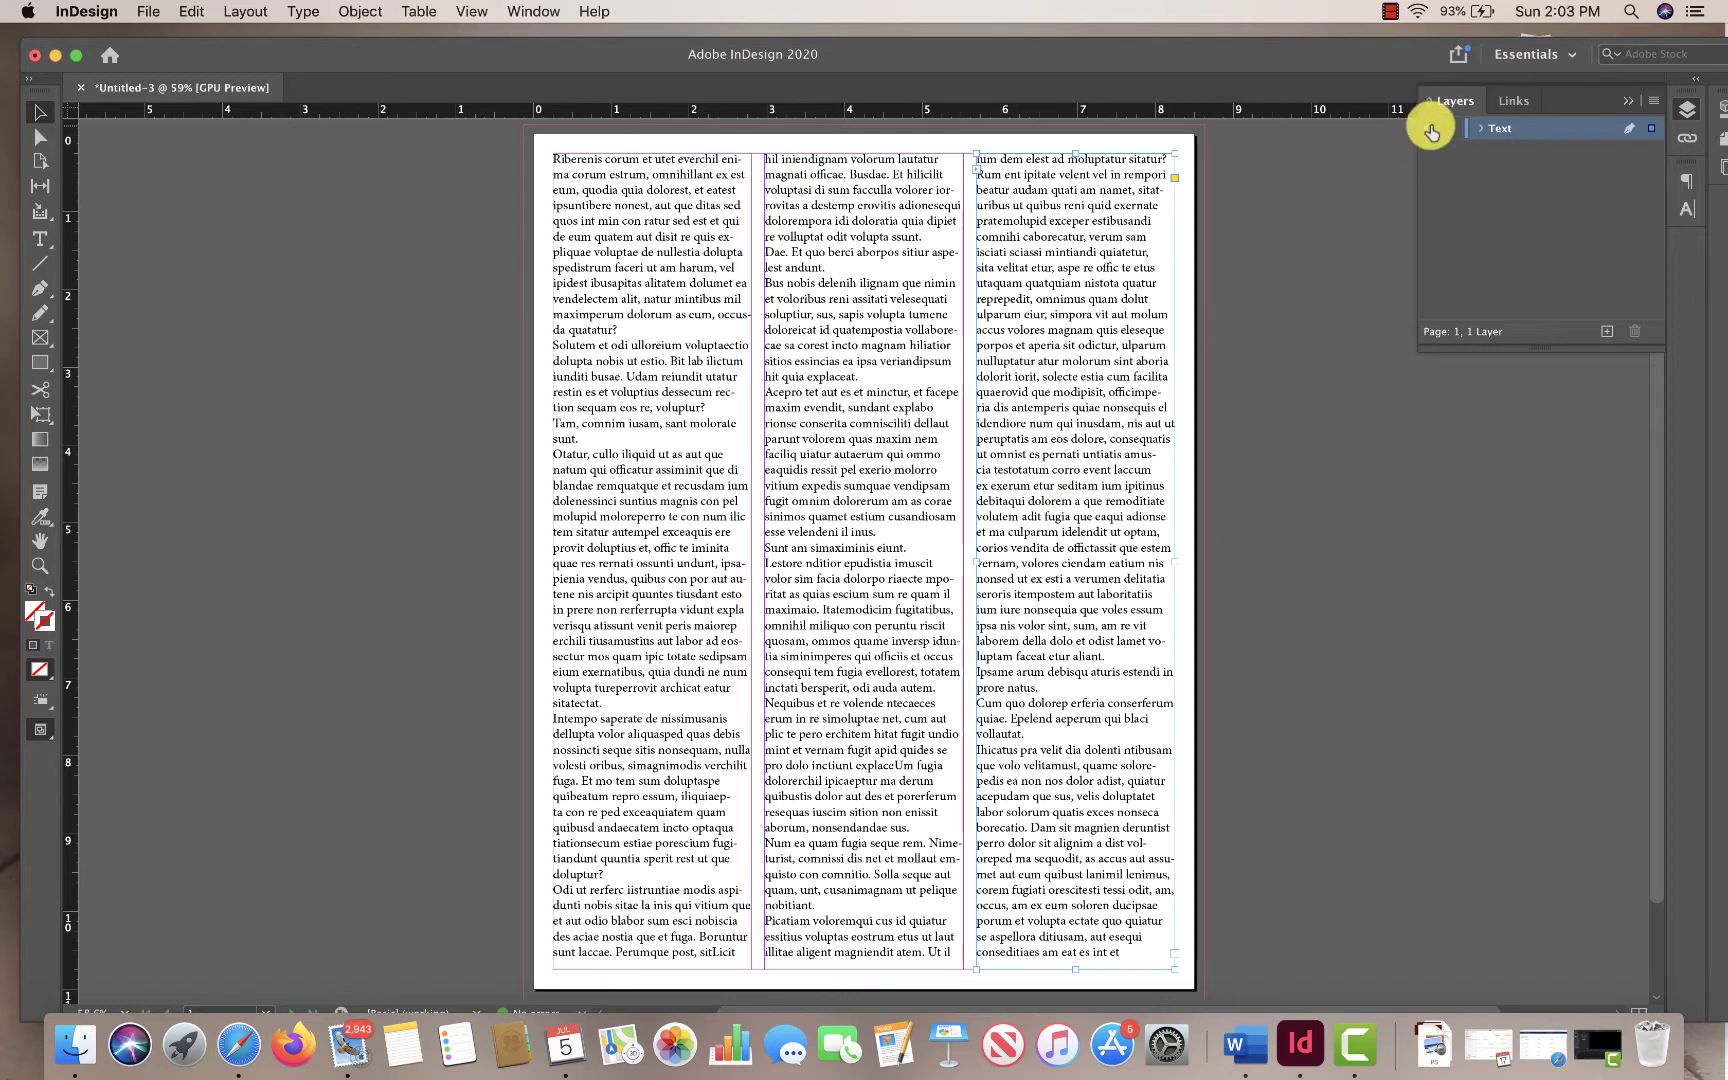
# Hide and show the Text layer to check which page content belongs to it
pyautogui.click(1431, 129)
pyautogui.click(1431, 129)
pyautogui.click(1431, 129)
pyautogui.click(1431, 129)
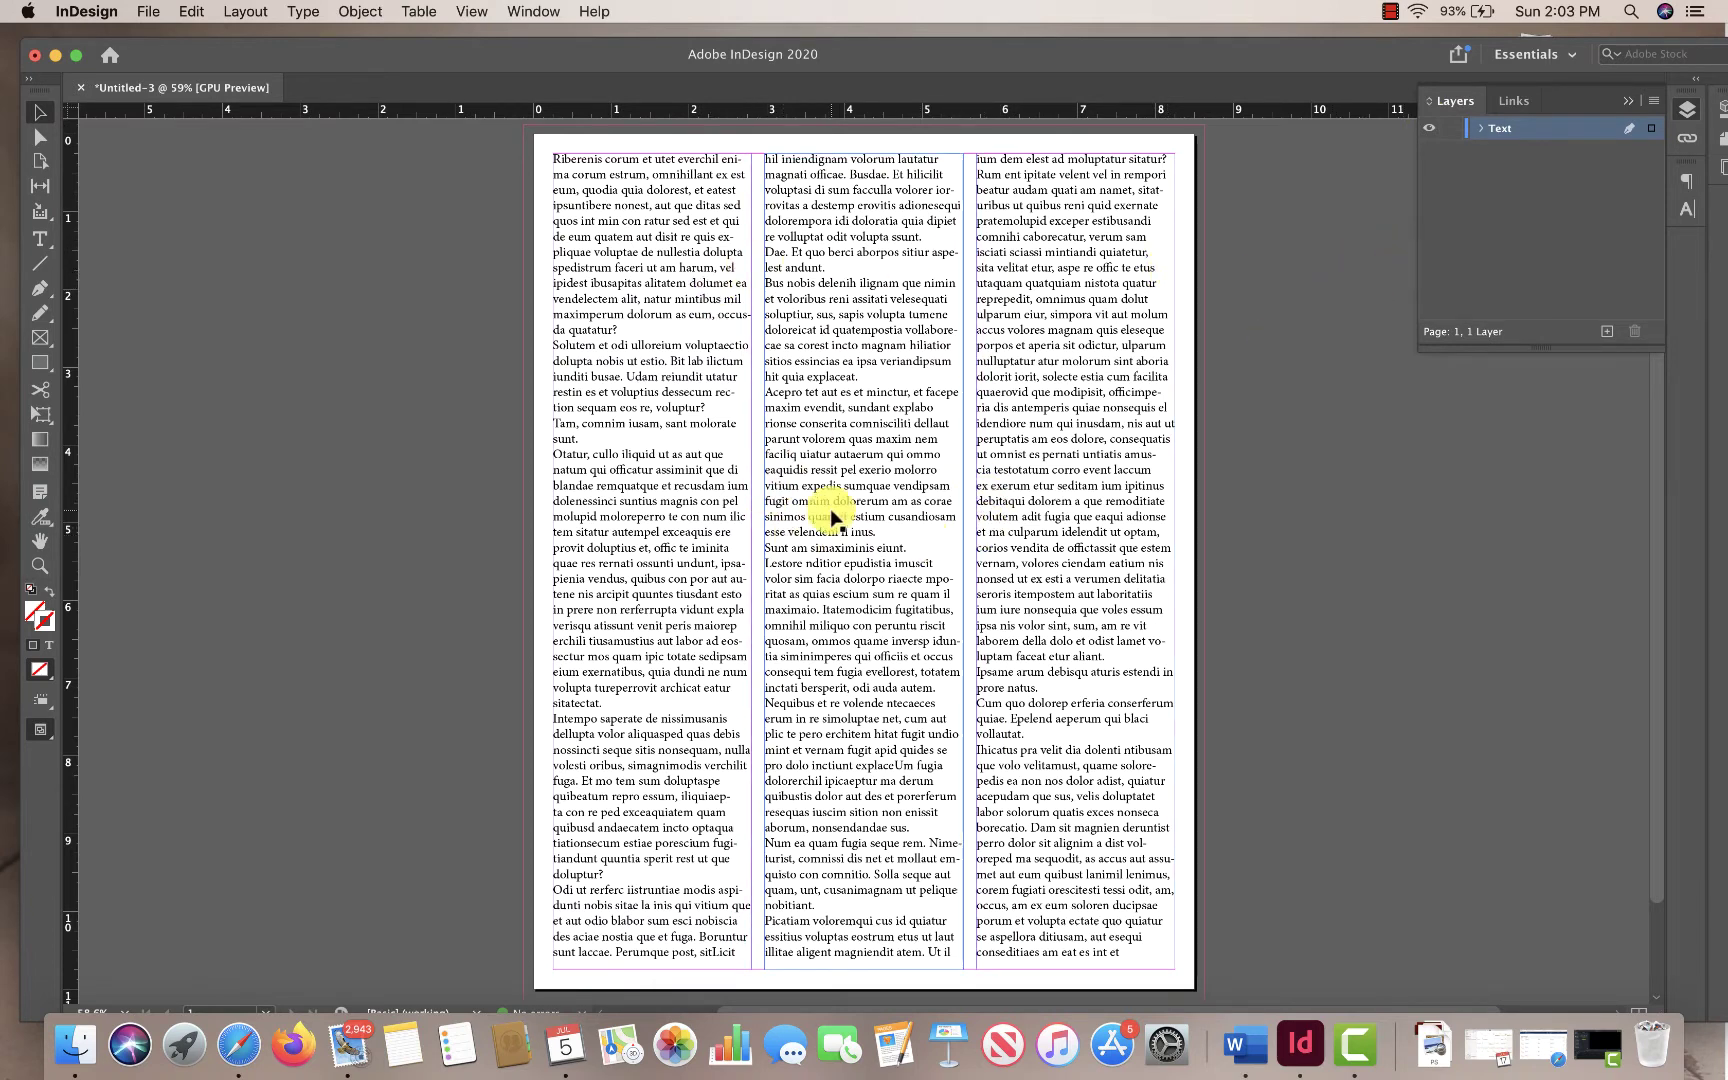
# Draw a rectangular image frame about 4.3 by 3.1 in across the middle of the three text columns
pyautogui.click(39, 342)
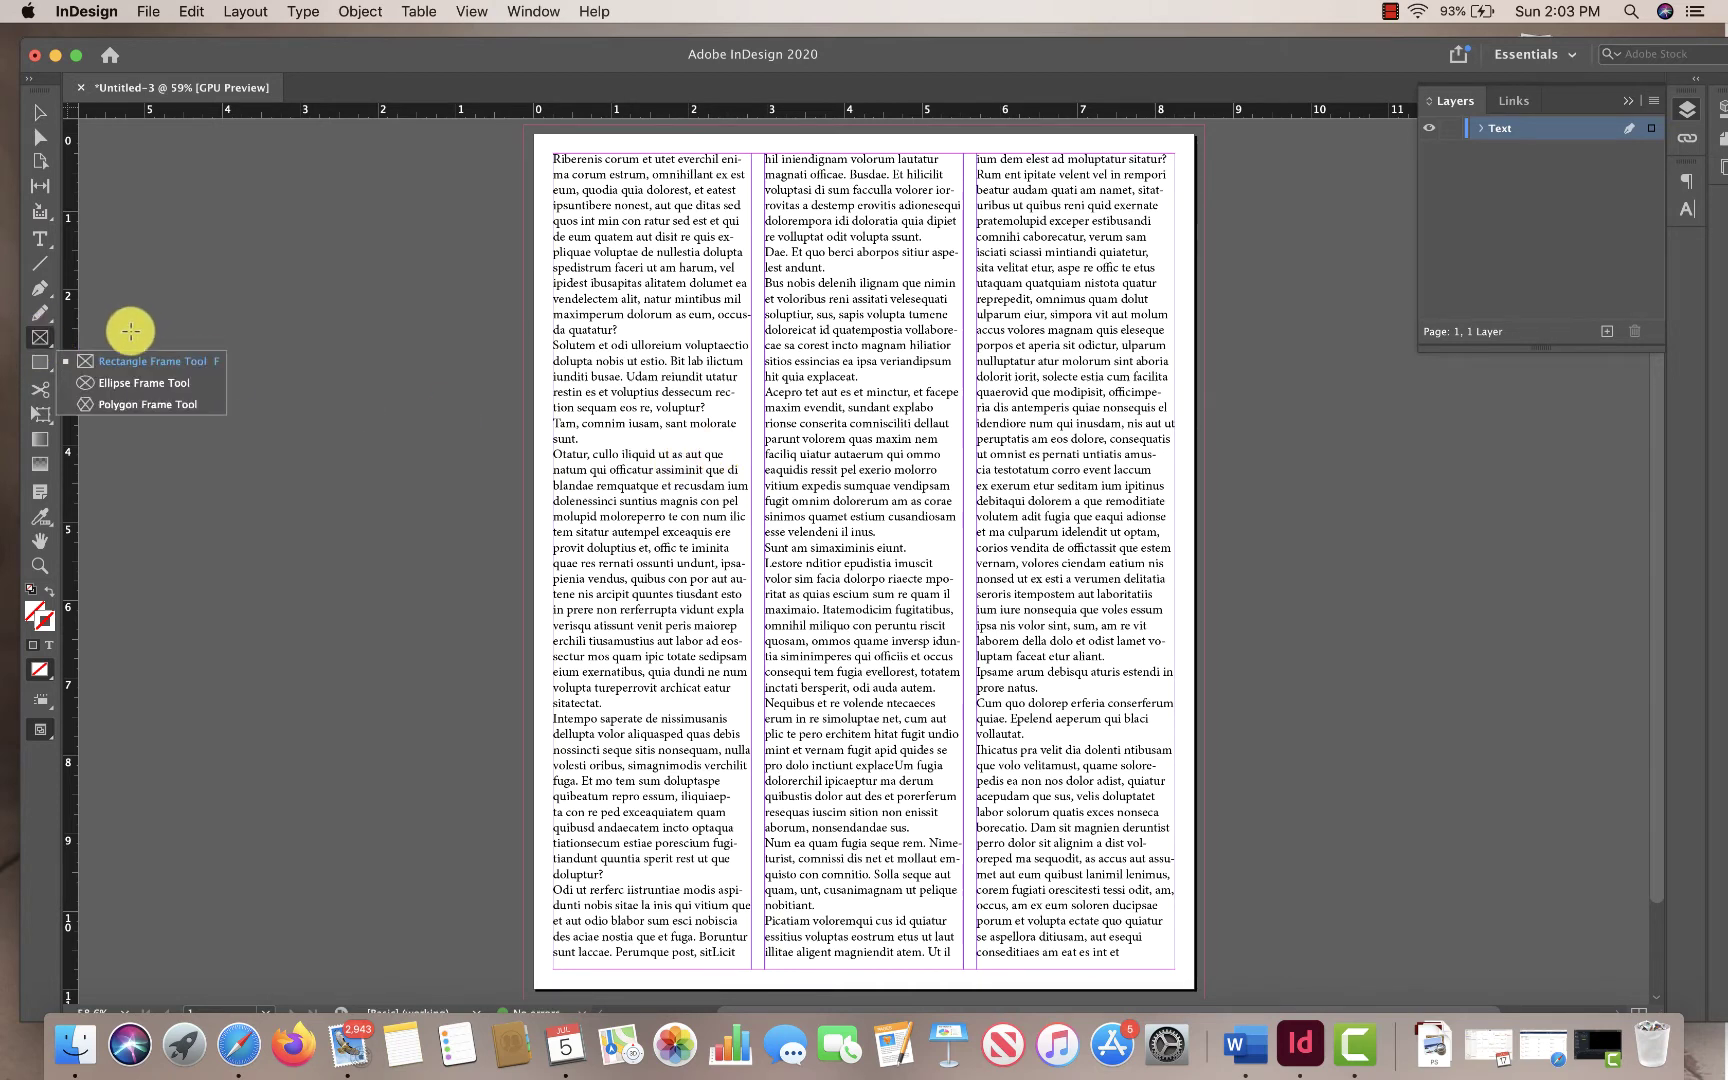
pyautogui.moveTo(703, 362); pyautogui.dragTo(1057, 597)
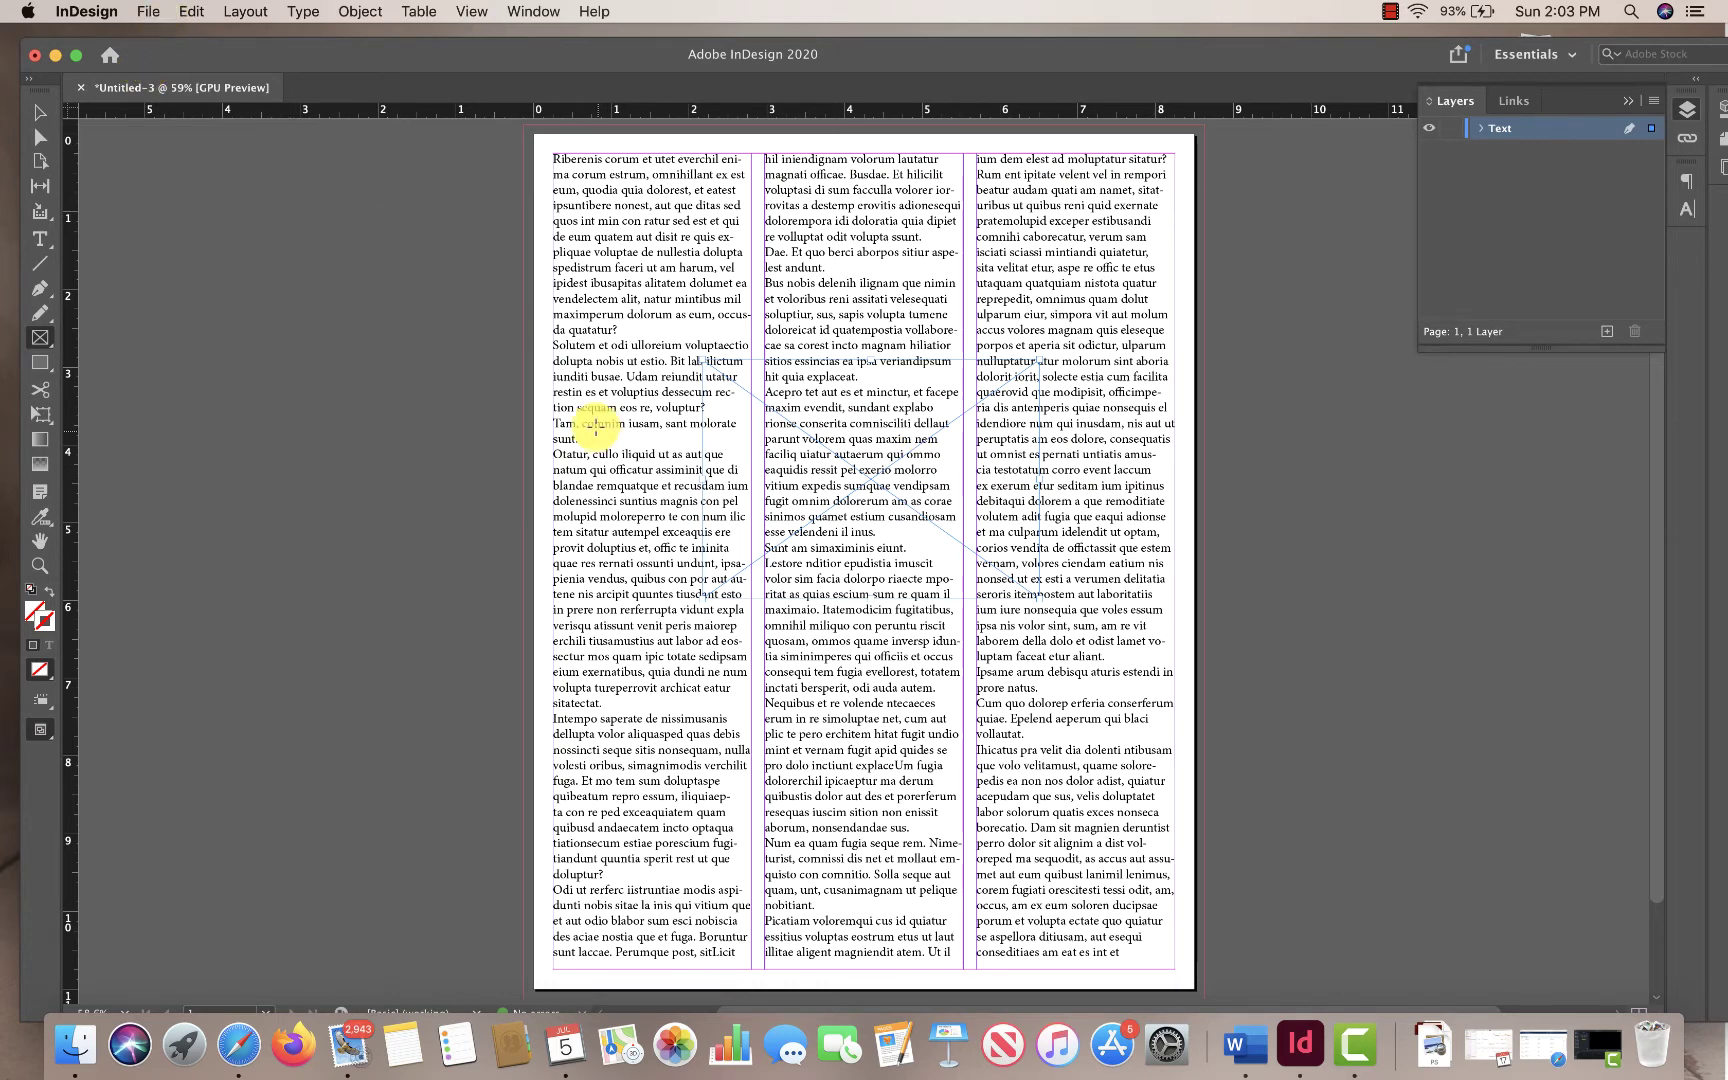
pyautogui.click(150, 12)
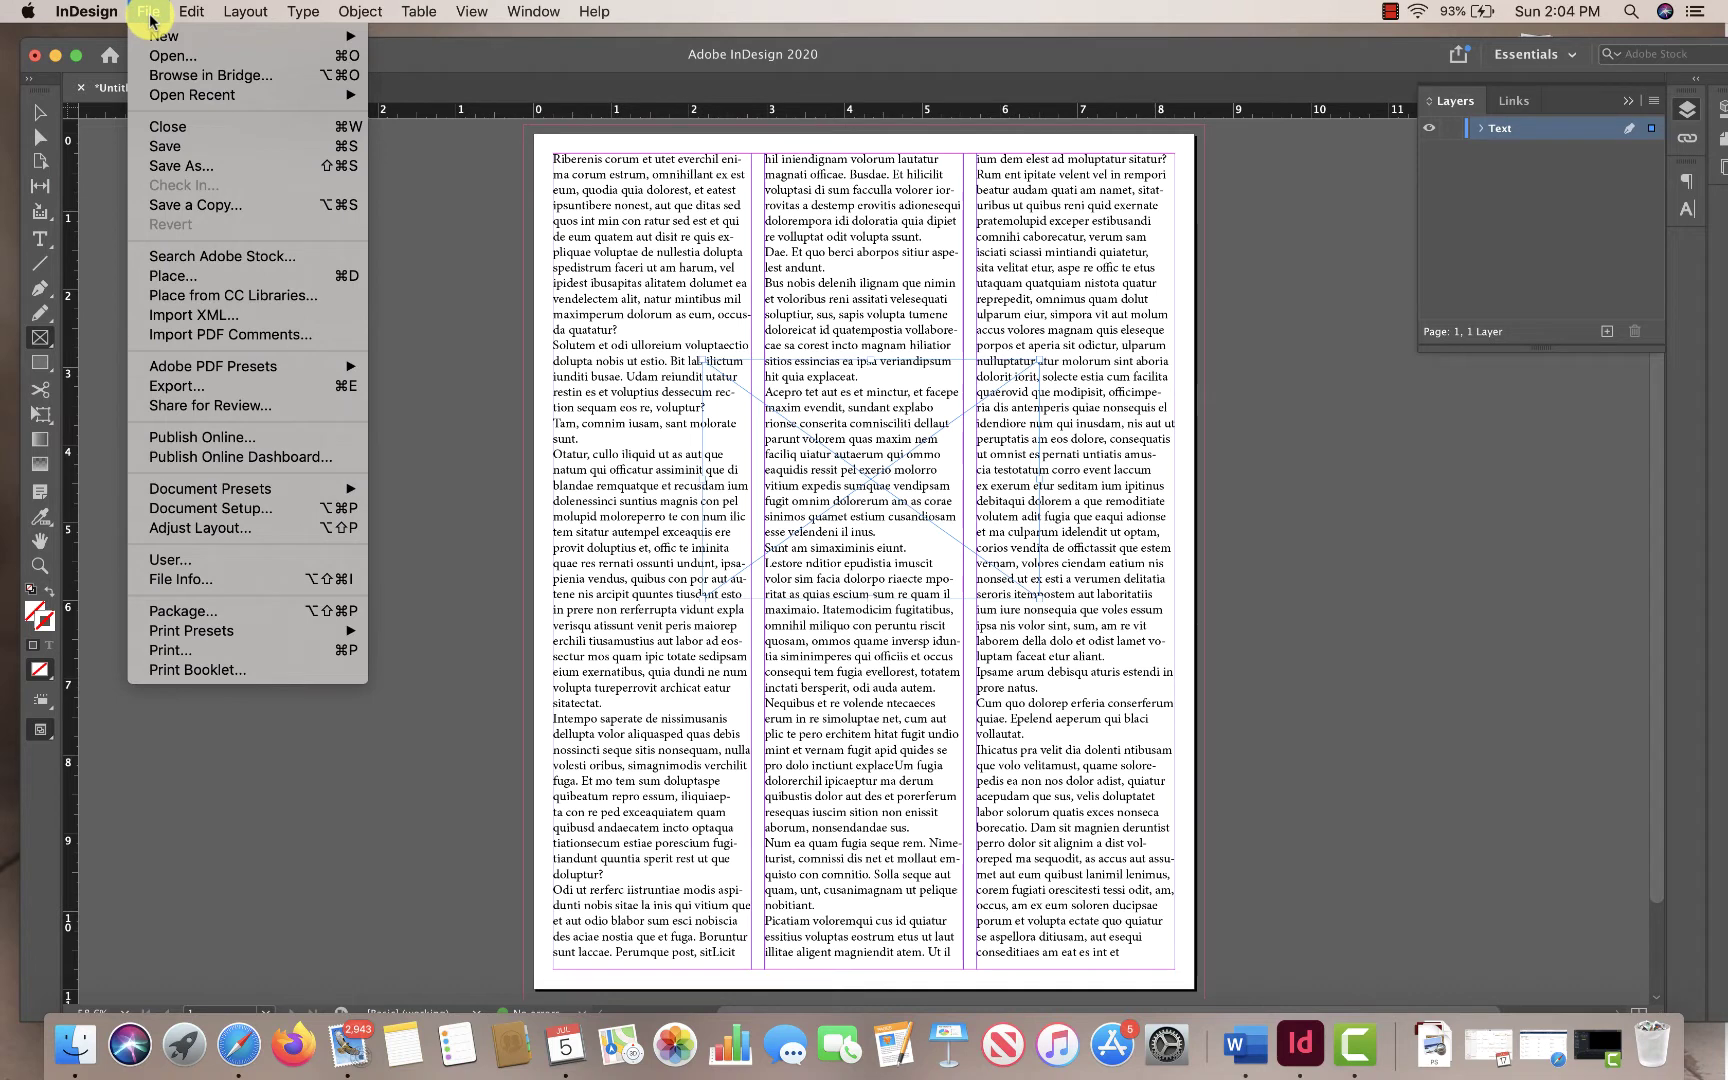
pyautogui.click(1555, 270)
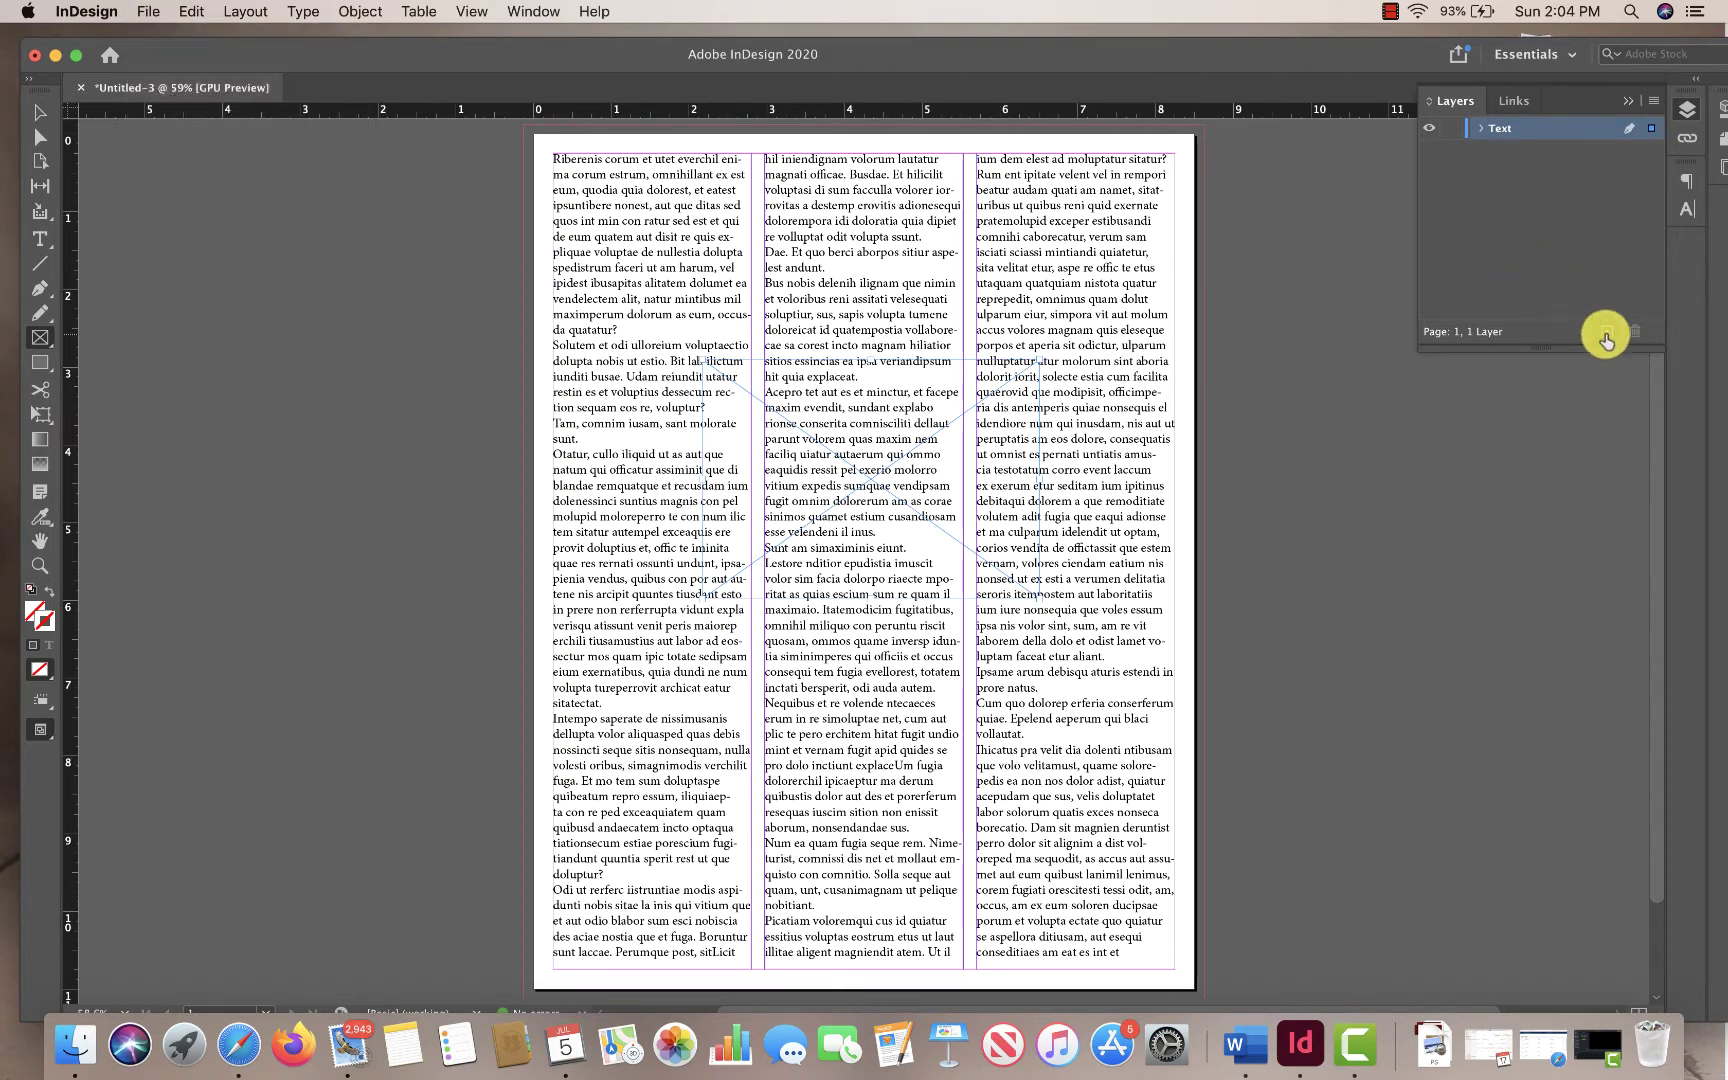
# Add a new layer named Images and move it below the Text layer
pyautogui.click(1607, 333)
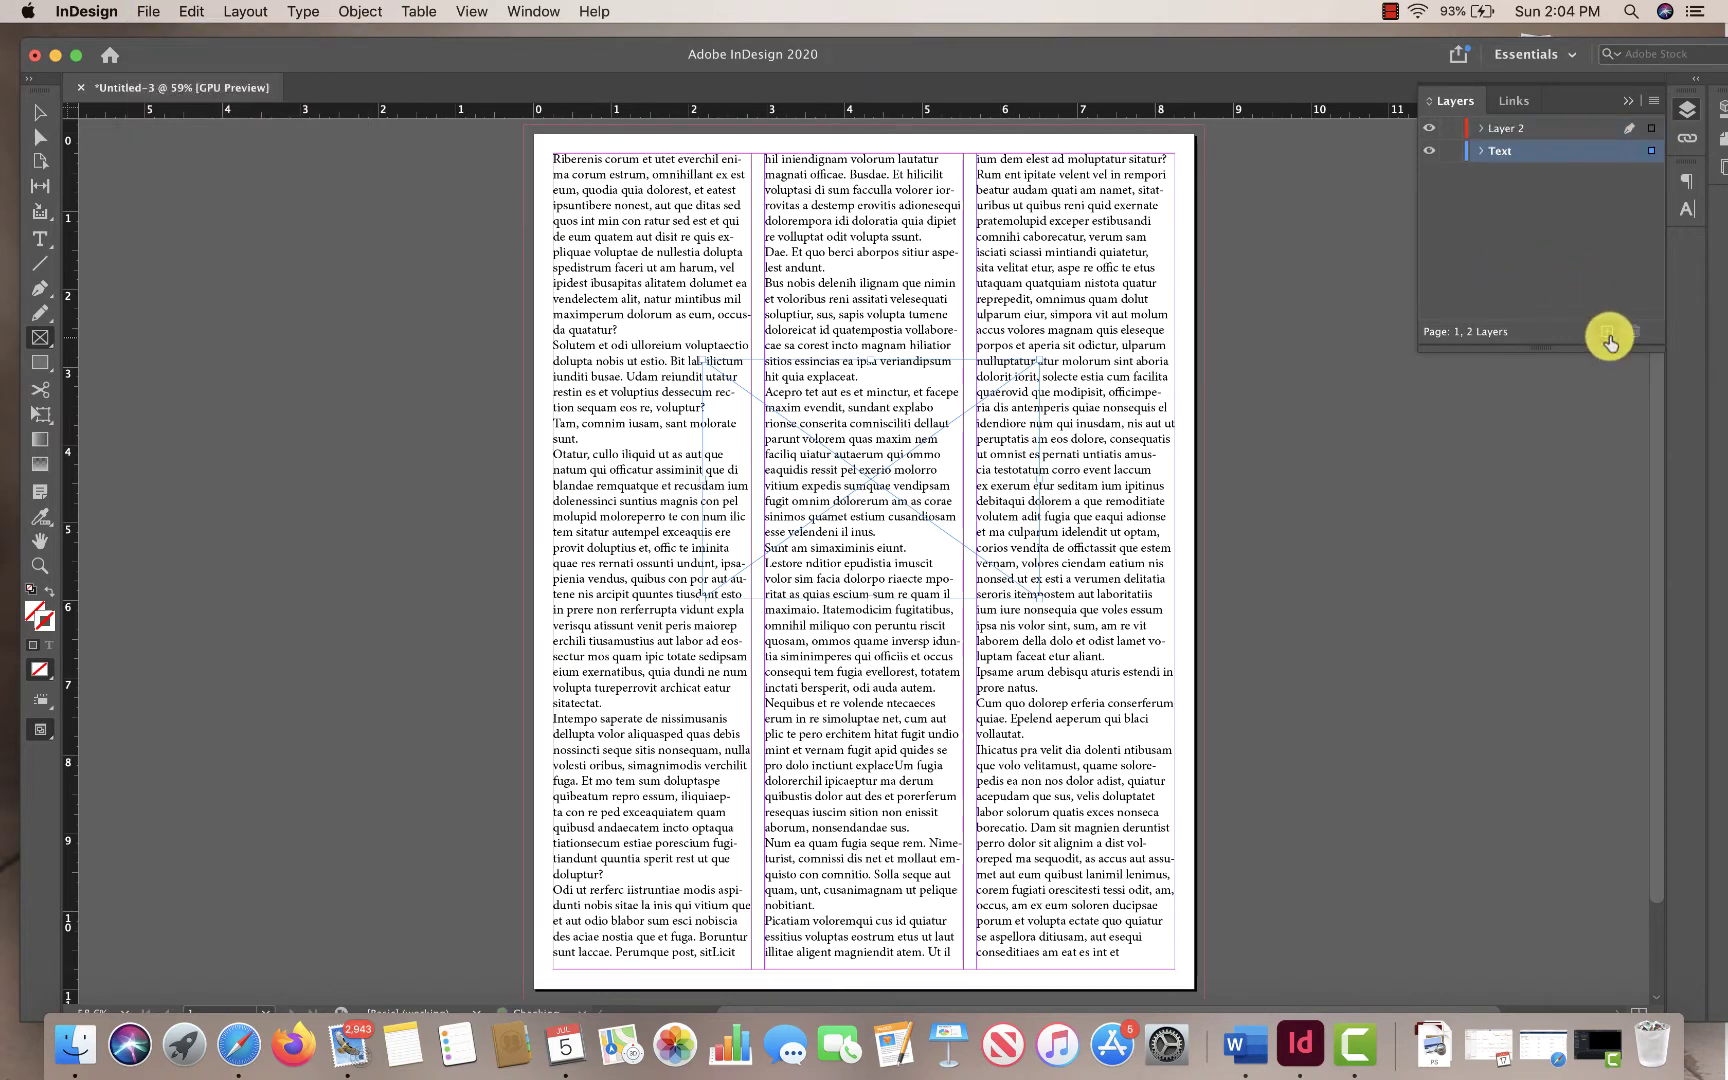
pyautogui.doubleClick(1510, 132)
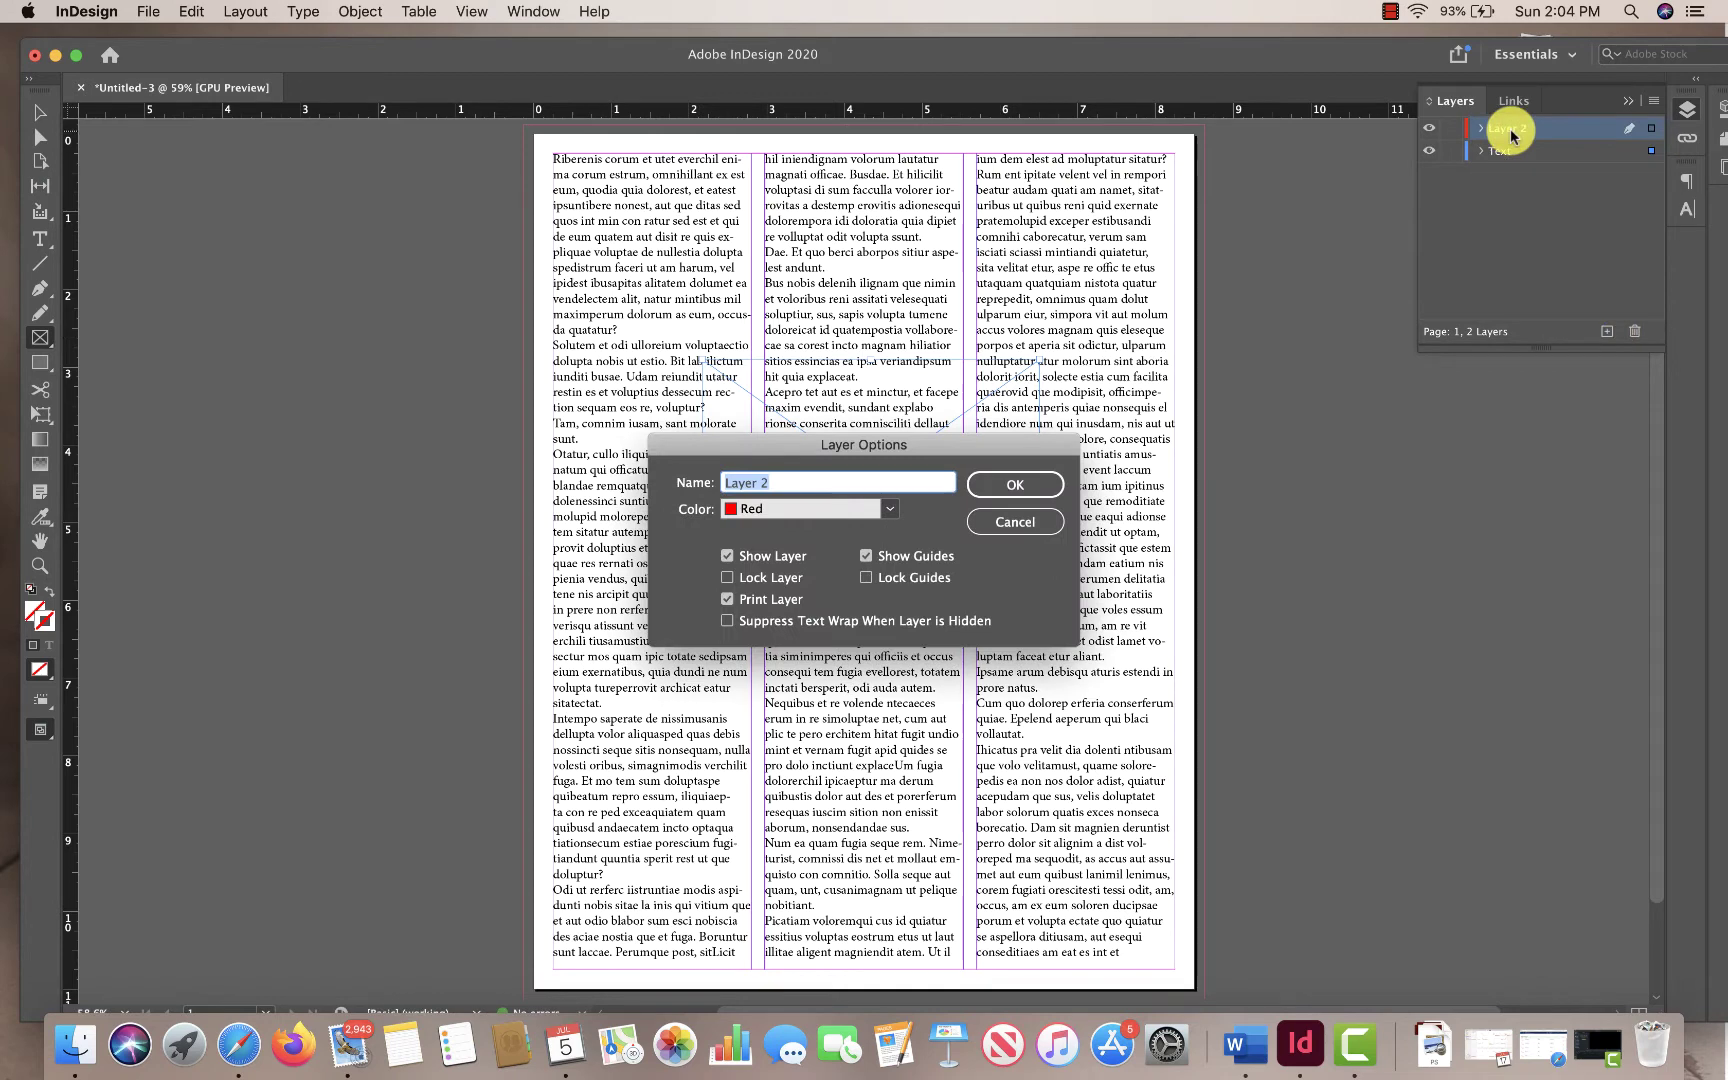
pyautogui.write('Images')
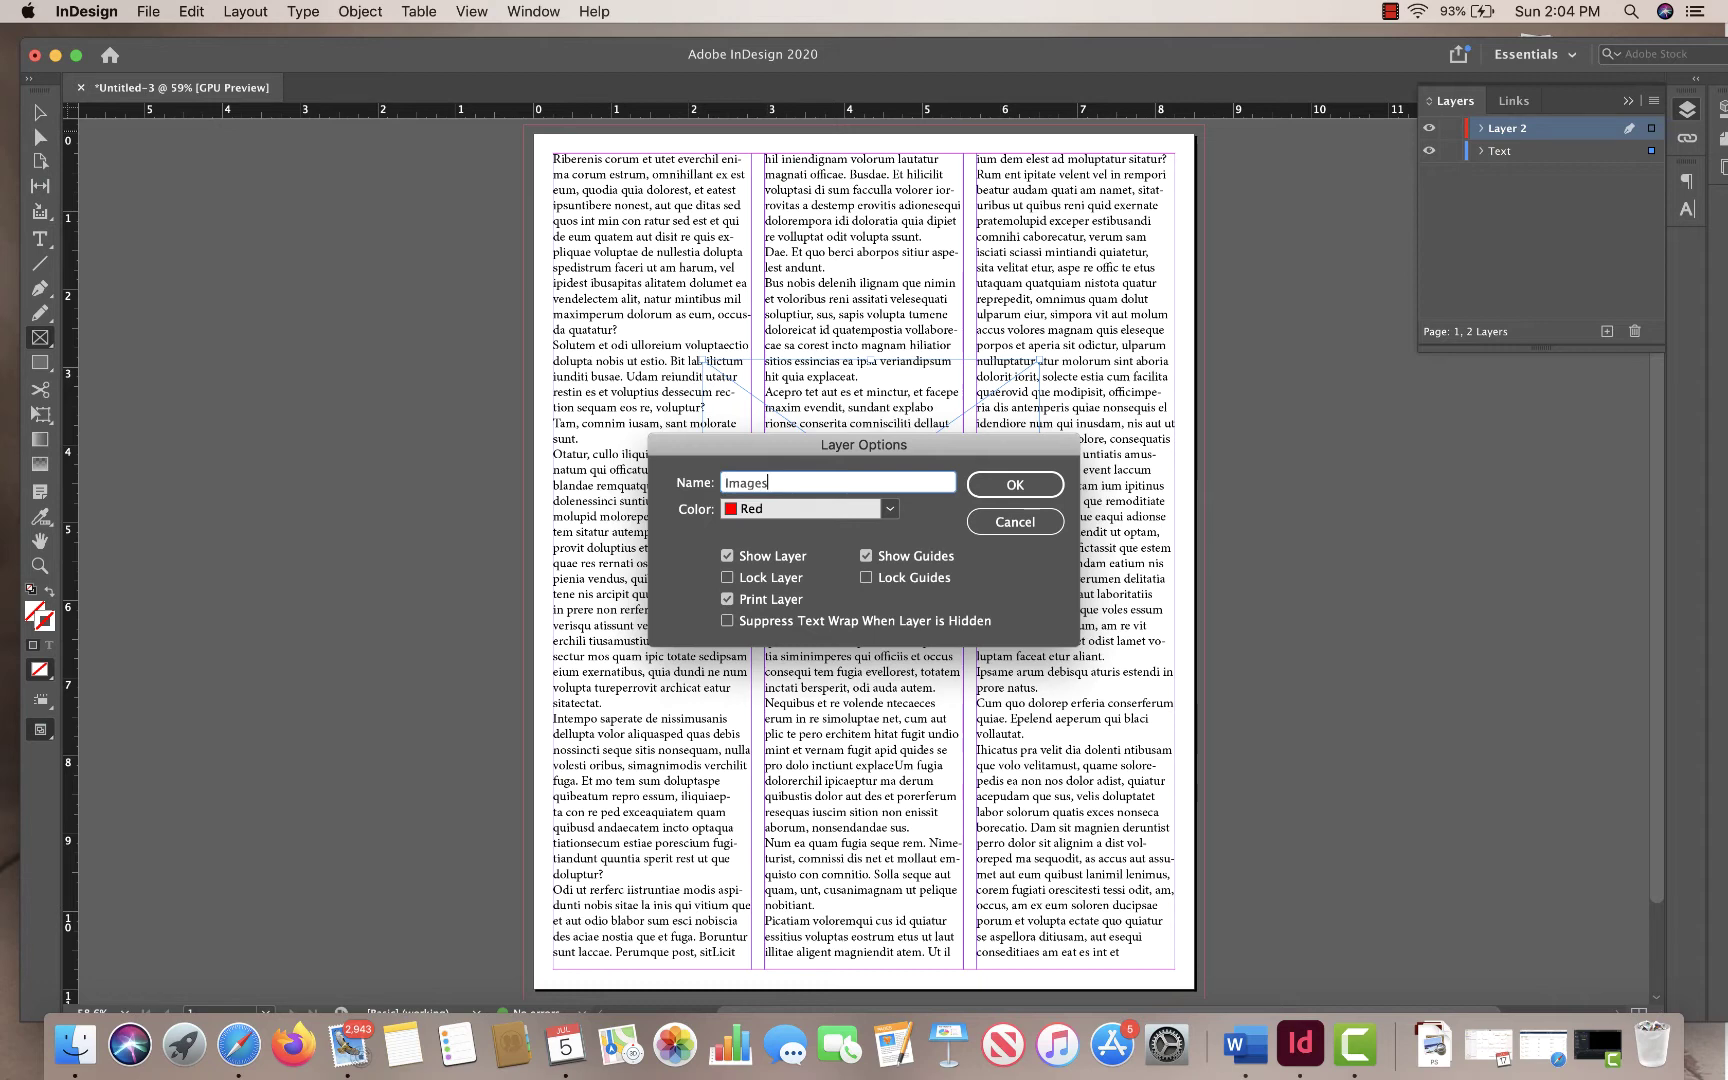
pyautogui.press('Return')
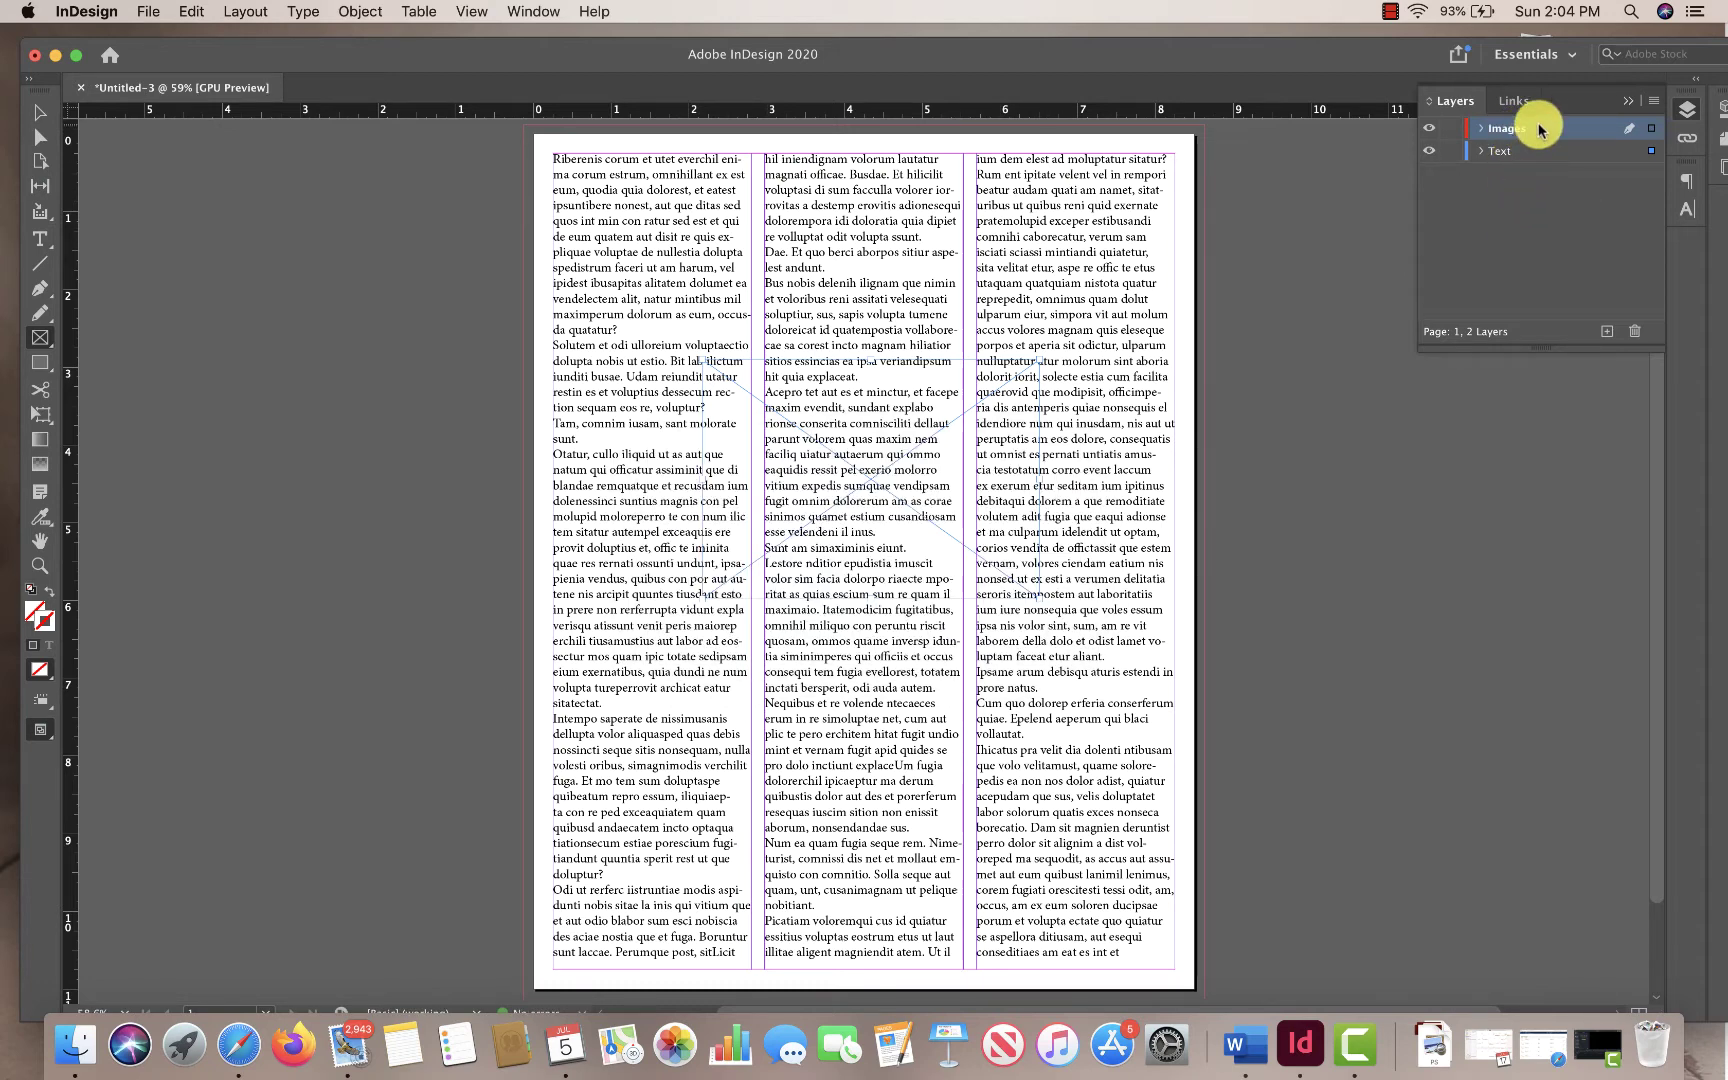
pyautogui.moveTo(1545, 165); pyautogui.dragTo(1544, 160)
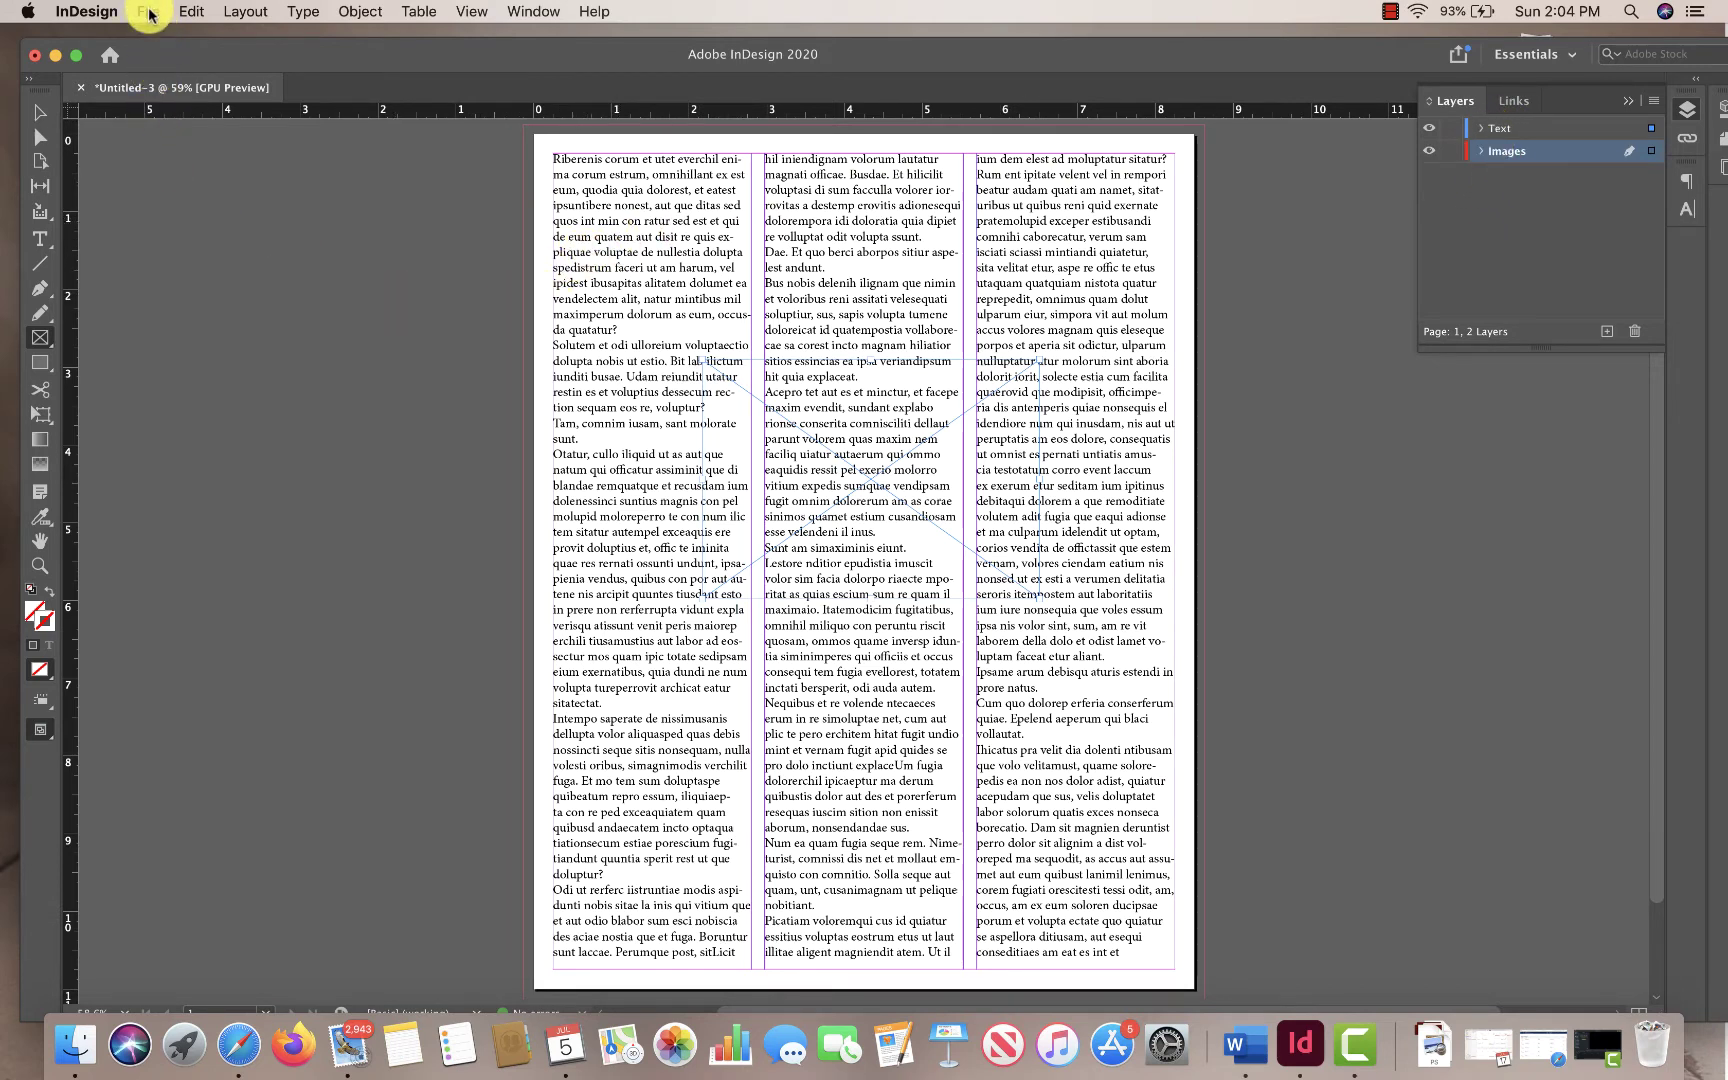
# Place 0e5fdb26-8946-4e42-abf9-8e528aa29275-warriornunmovie-_somethingaboutdying_.jpg from the Desktop into the rectangular frame
pyautogui.click(748, 450)
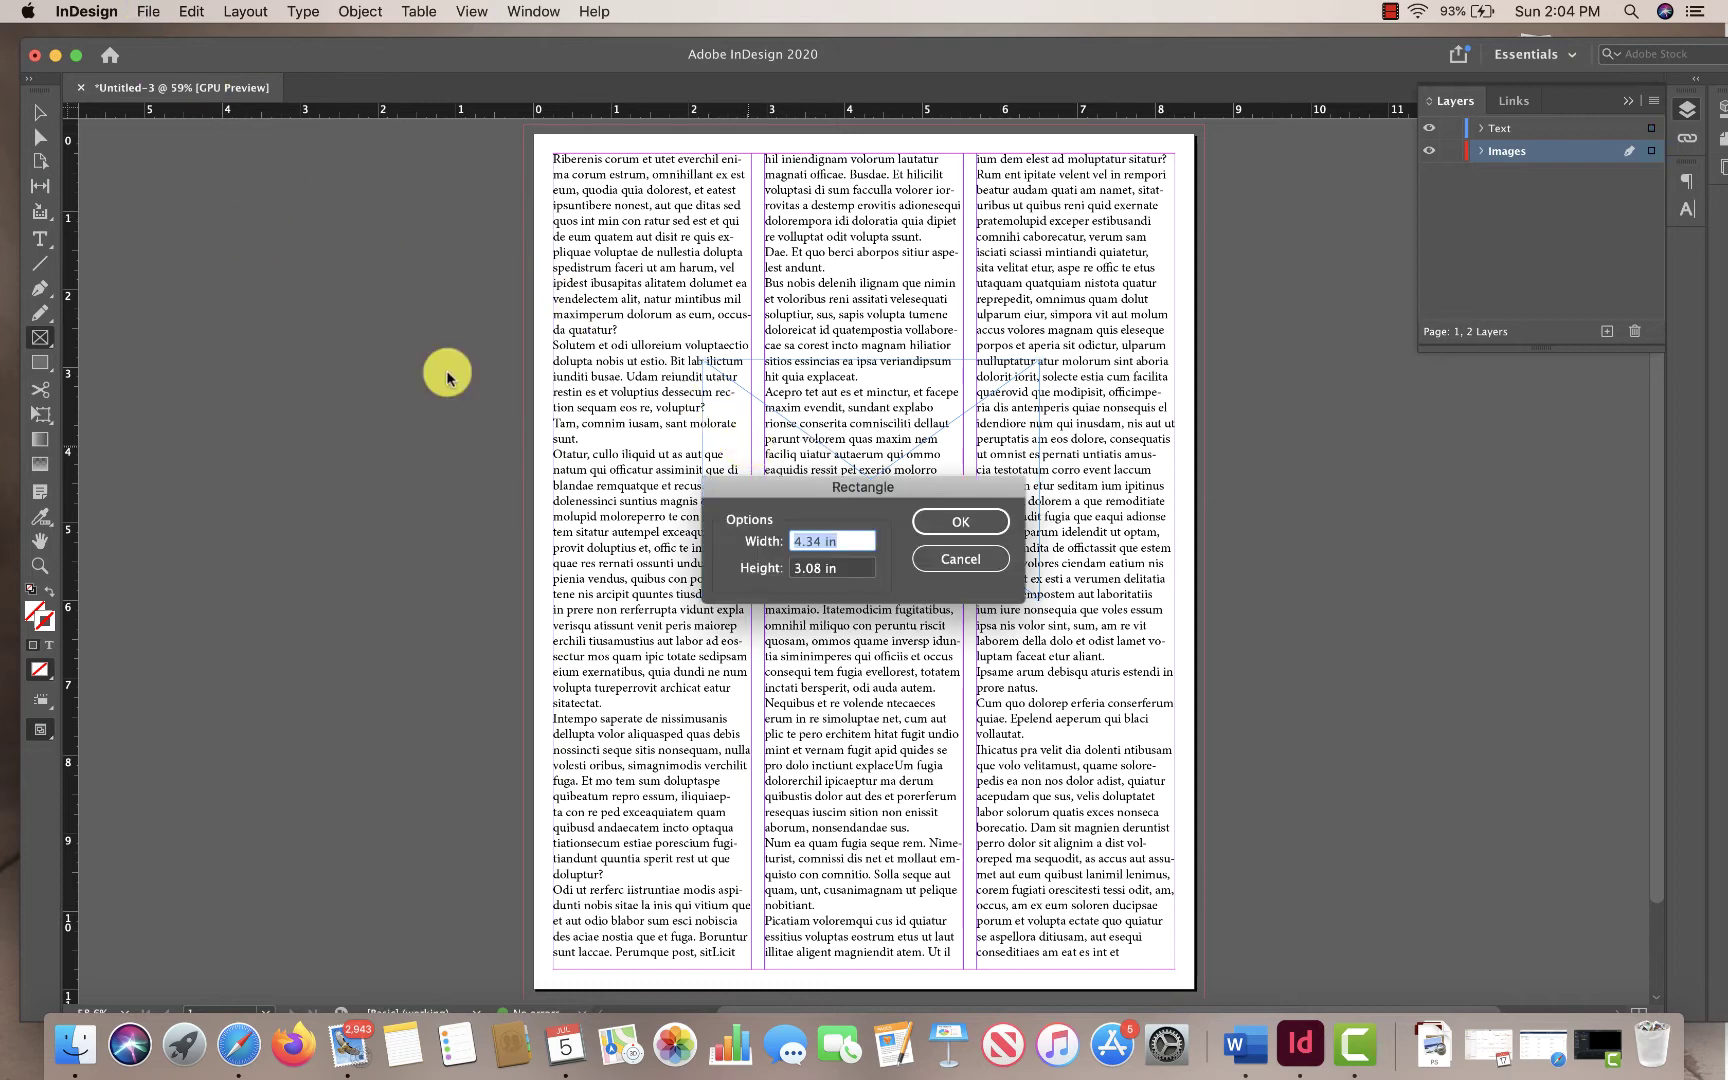
pyautogui.click(955, 556)
pyautogui.click(40, 112)
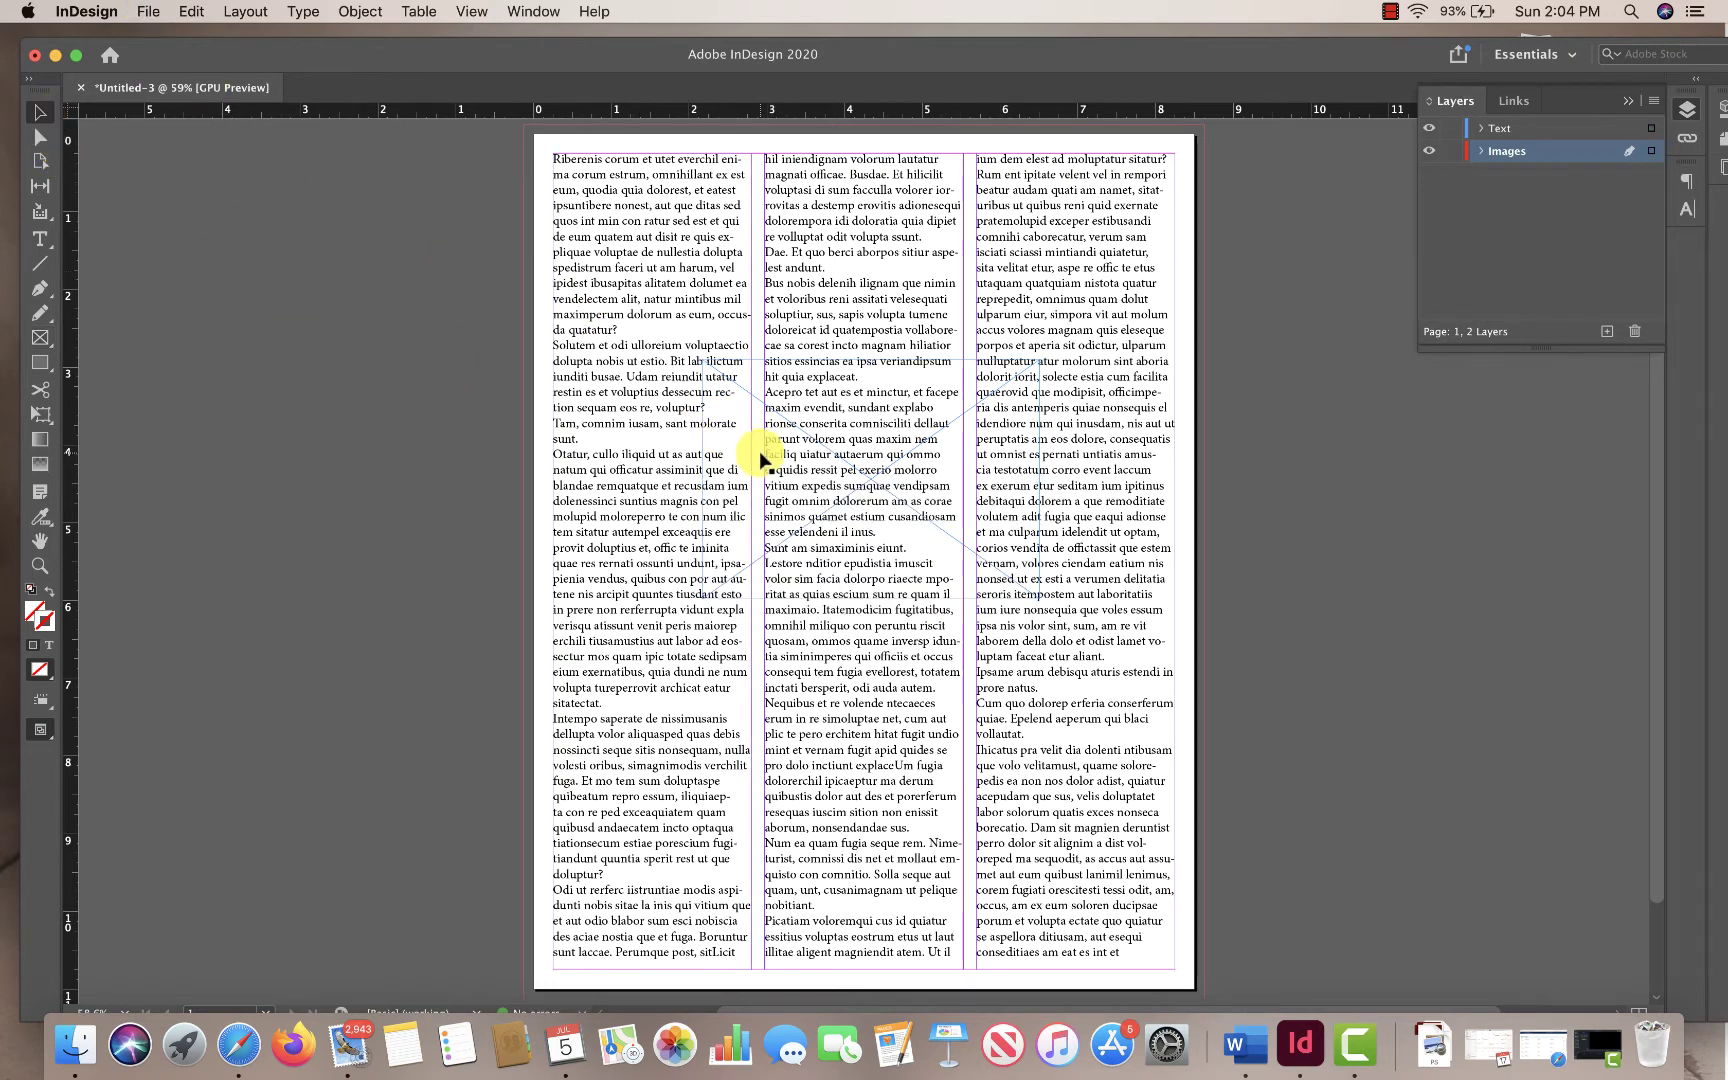
pyautogui.click(618, 333)
pyautogui.click(148, 11)
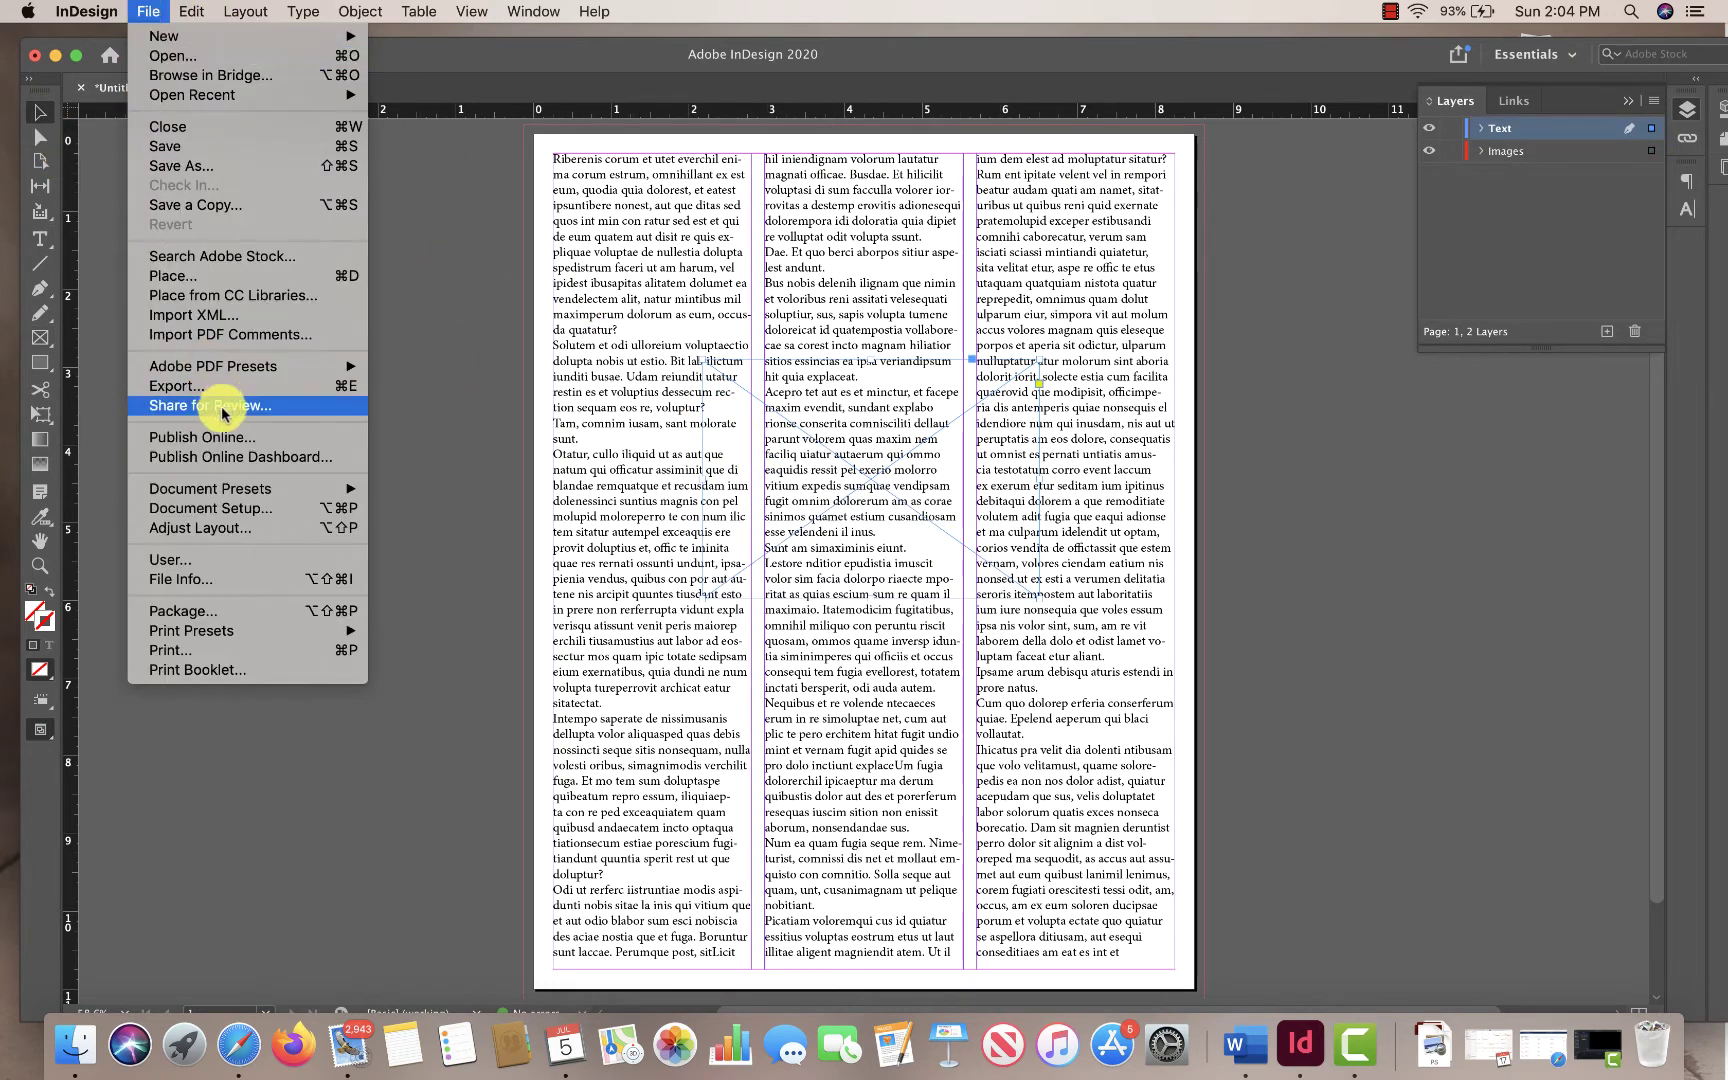
pyautogui.click(221, 276)
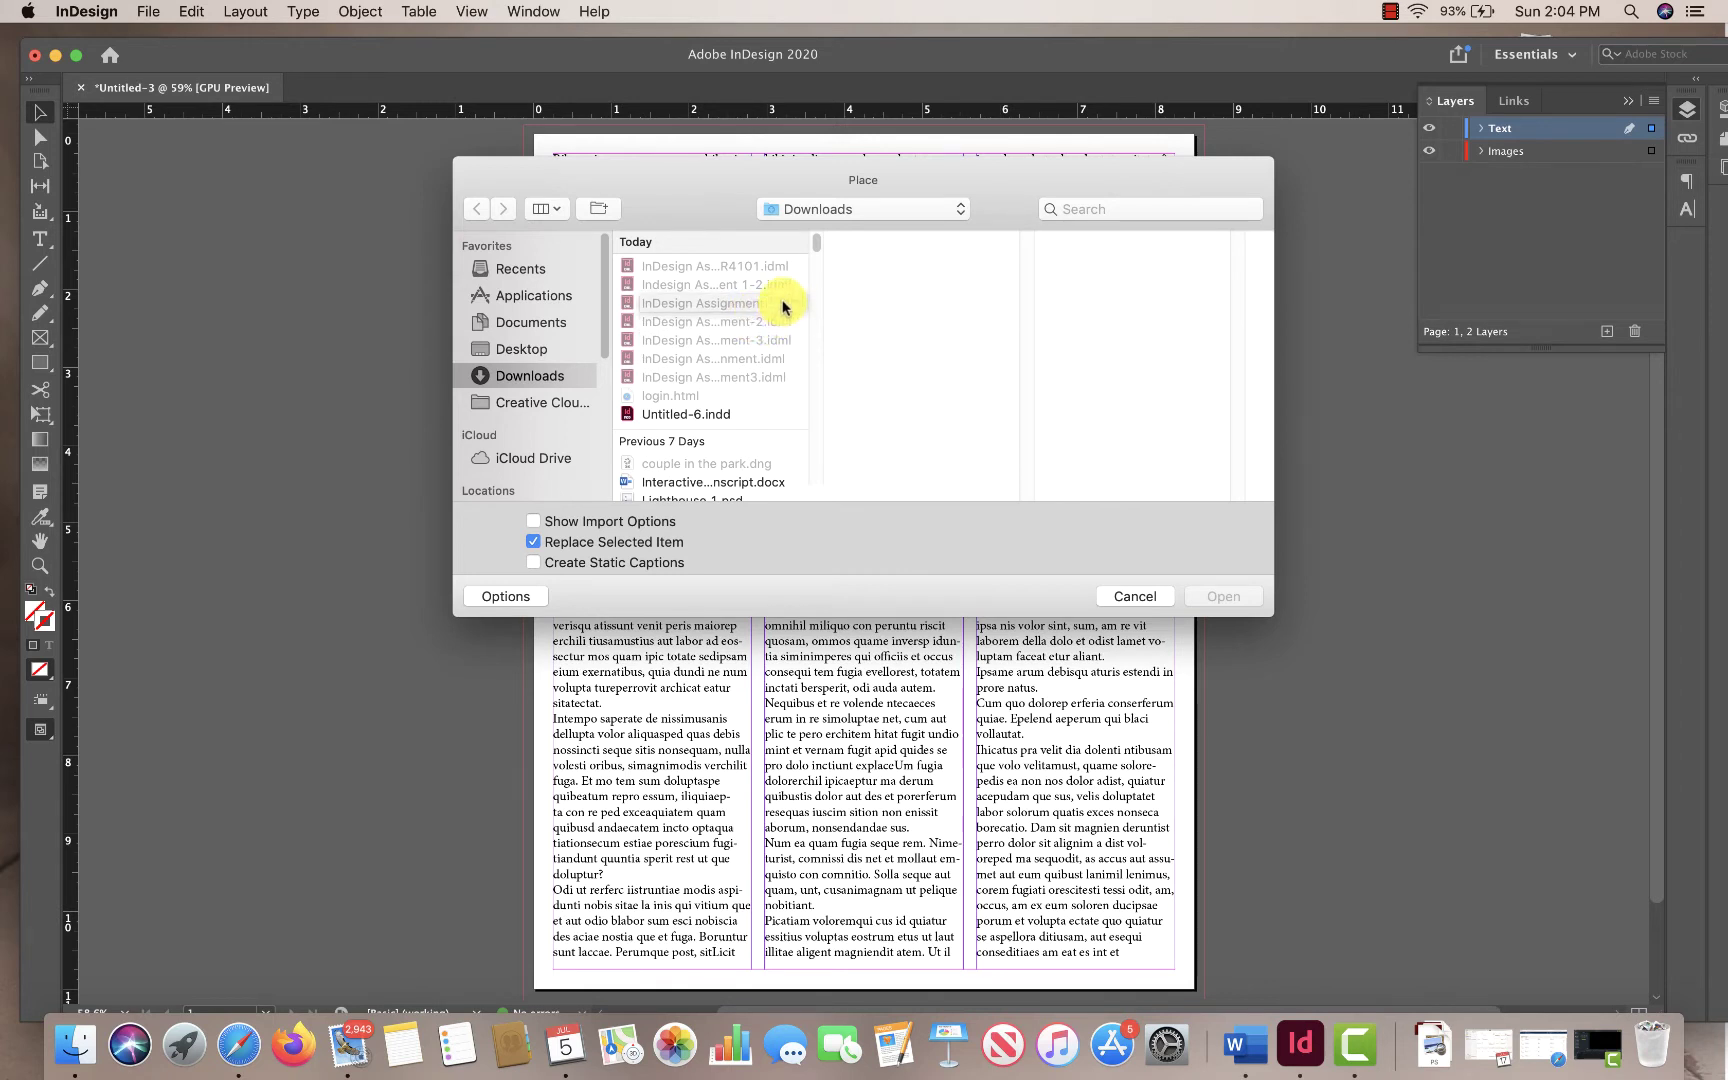
pyautogui.click(524, 350)
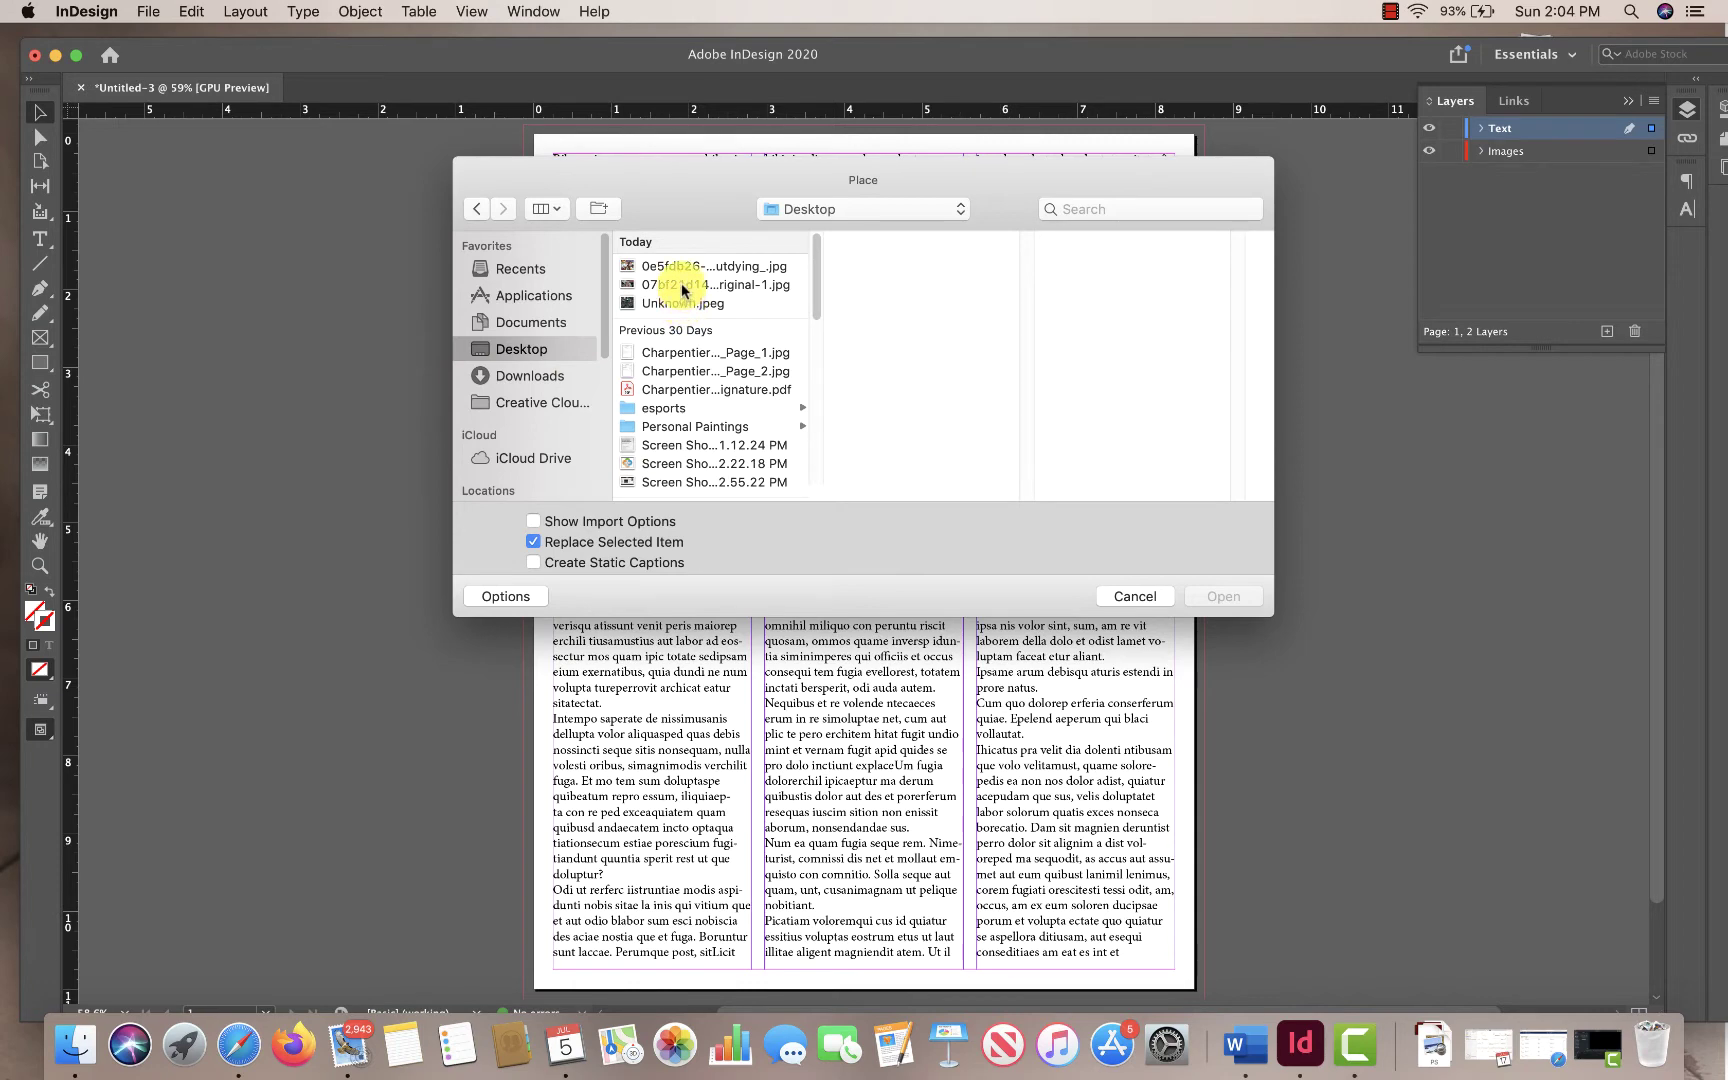
pyautogui.click(684, 270)
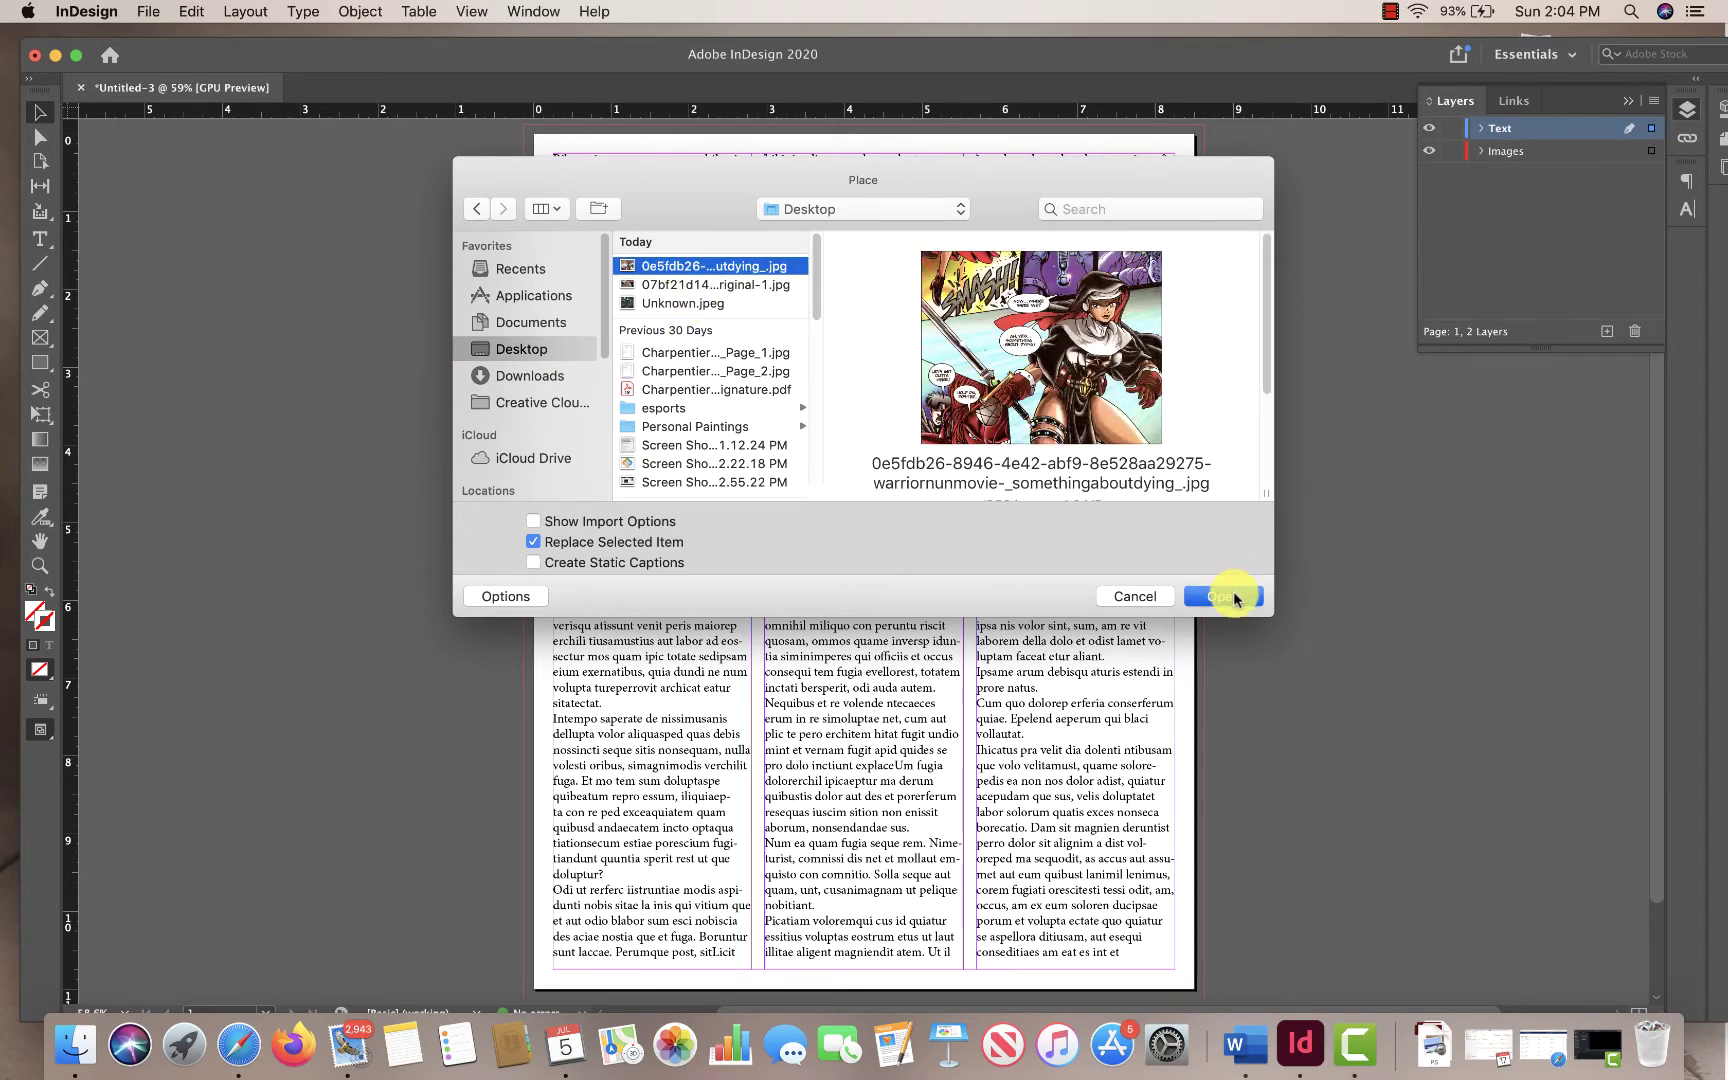
pyautogui.click(1225, 594)
# Scale the placed comic image down inside its frame to about 5.3 in wide, keeping it centred and covering the frame
pyautogui.click(870, 470)
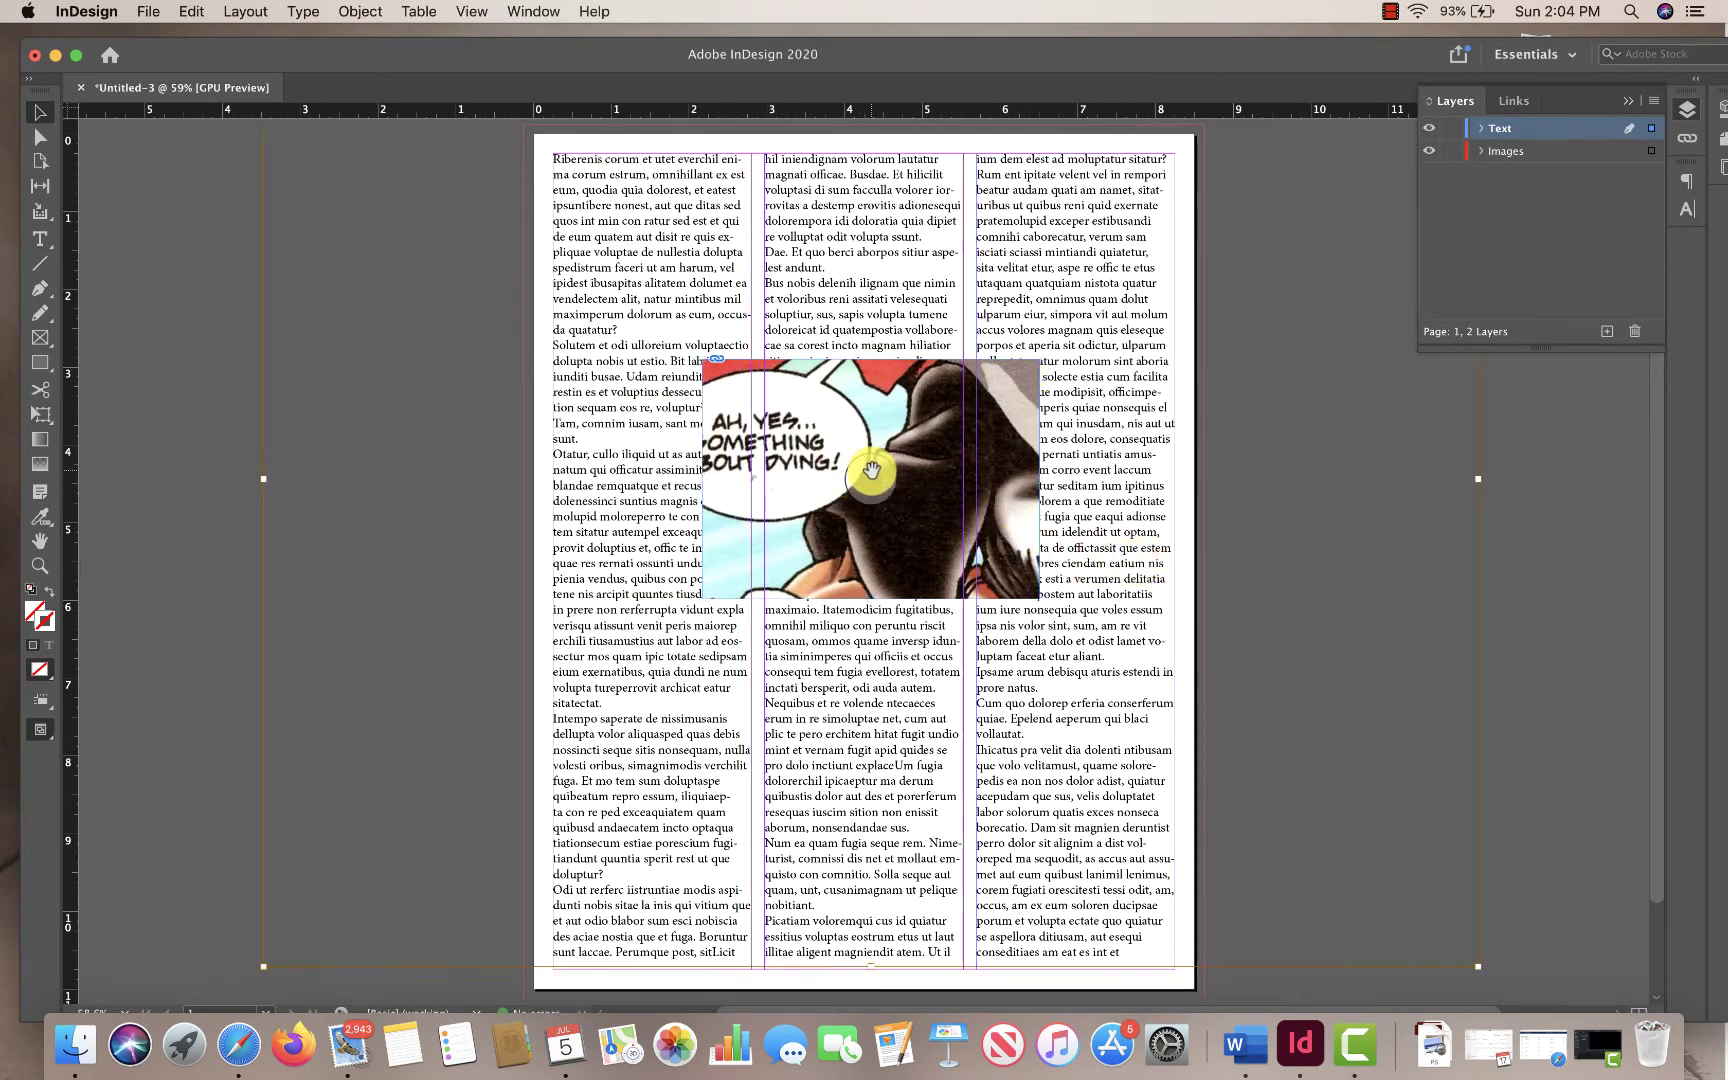
pyautogui.click(1425, 548)
pyautogui.click(858, 465)
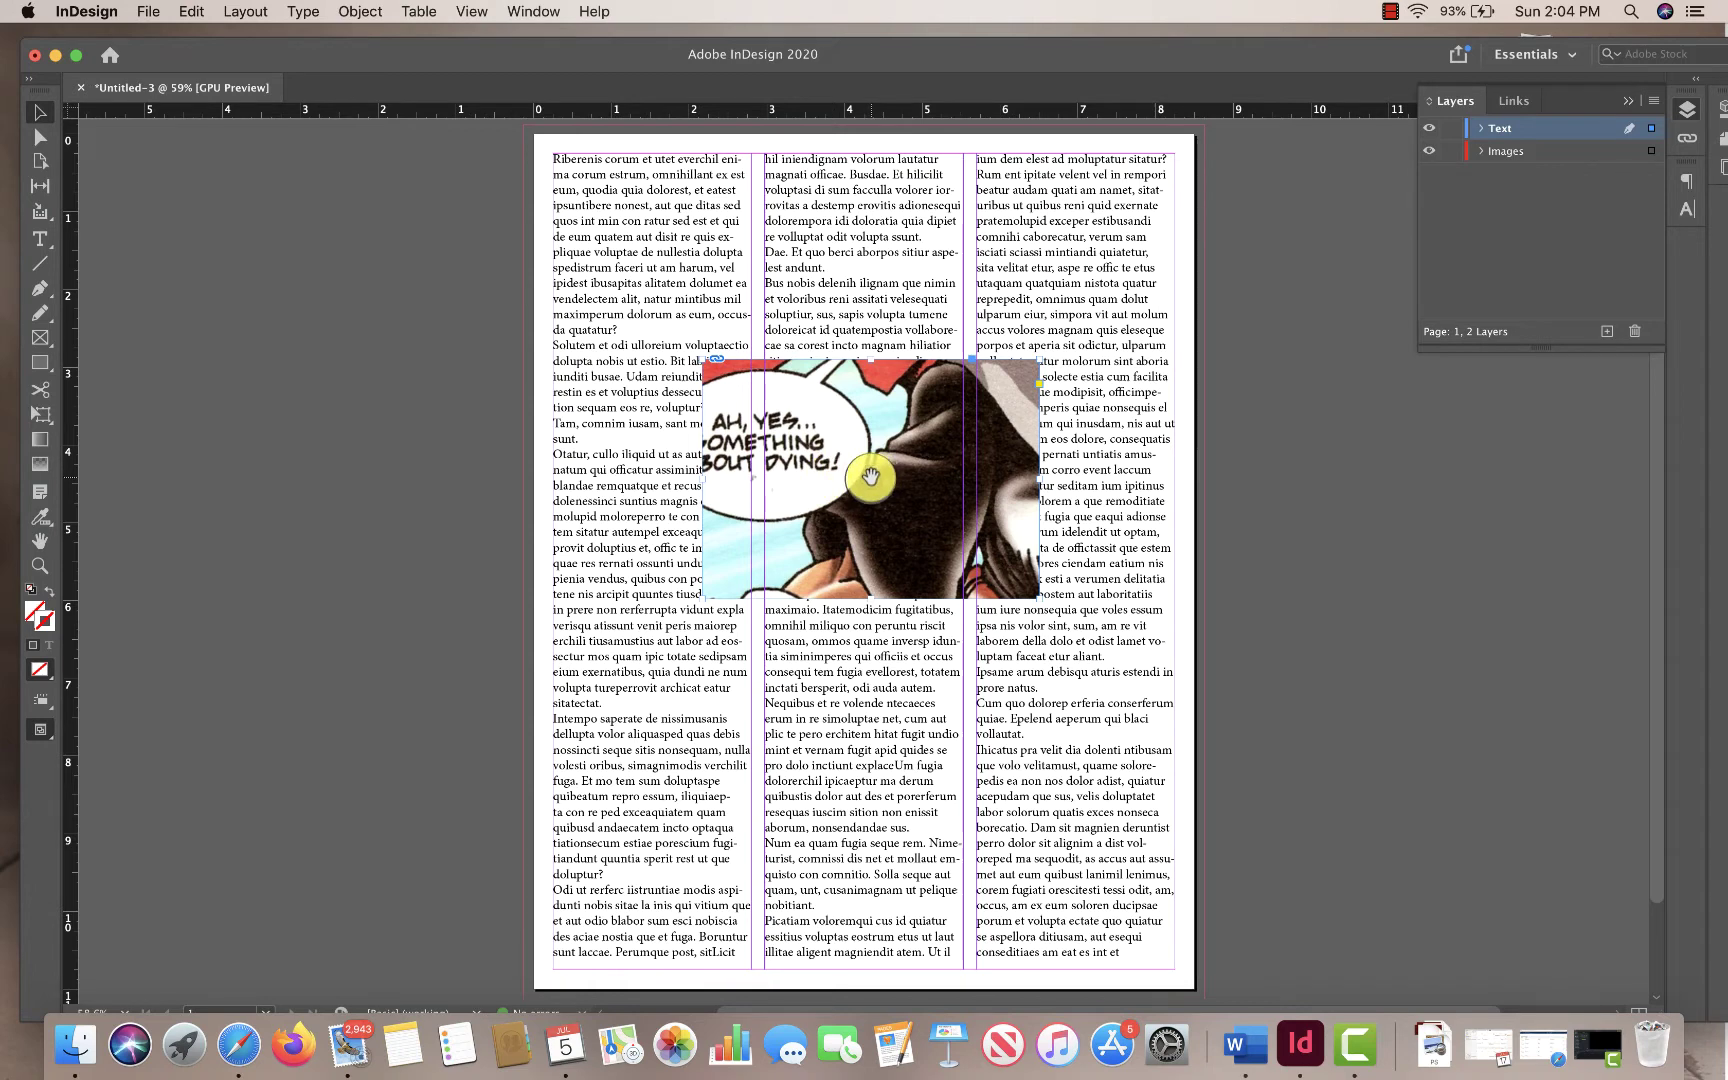
pyautogui.click(870, 477)
pyautogui.moveTo(870, 477); pyautogui.dragTo(898, 507)
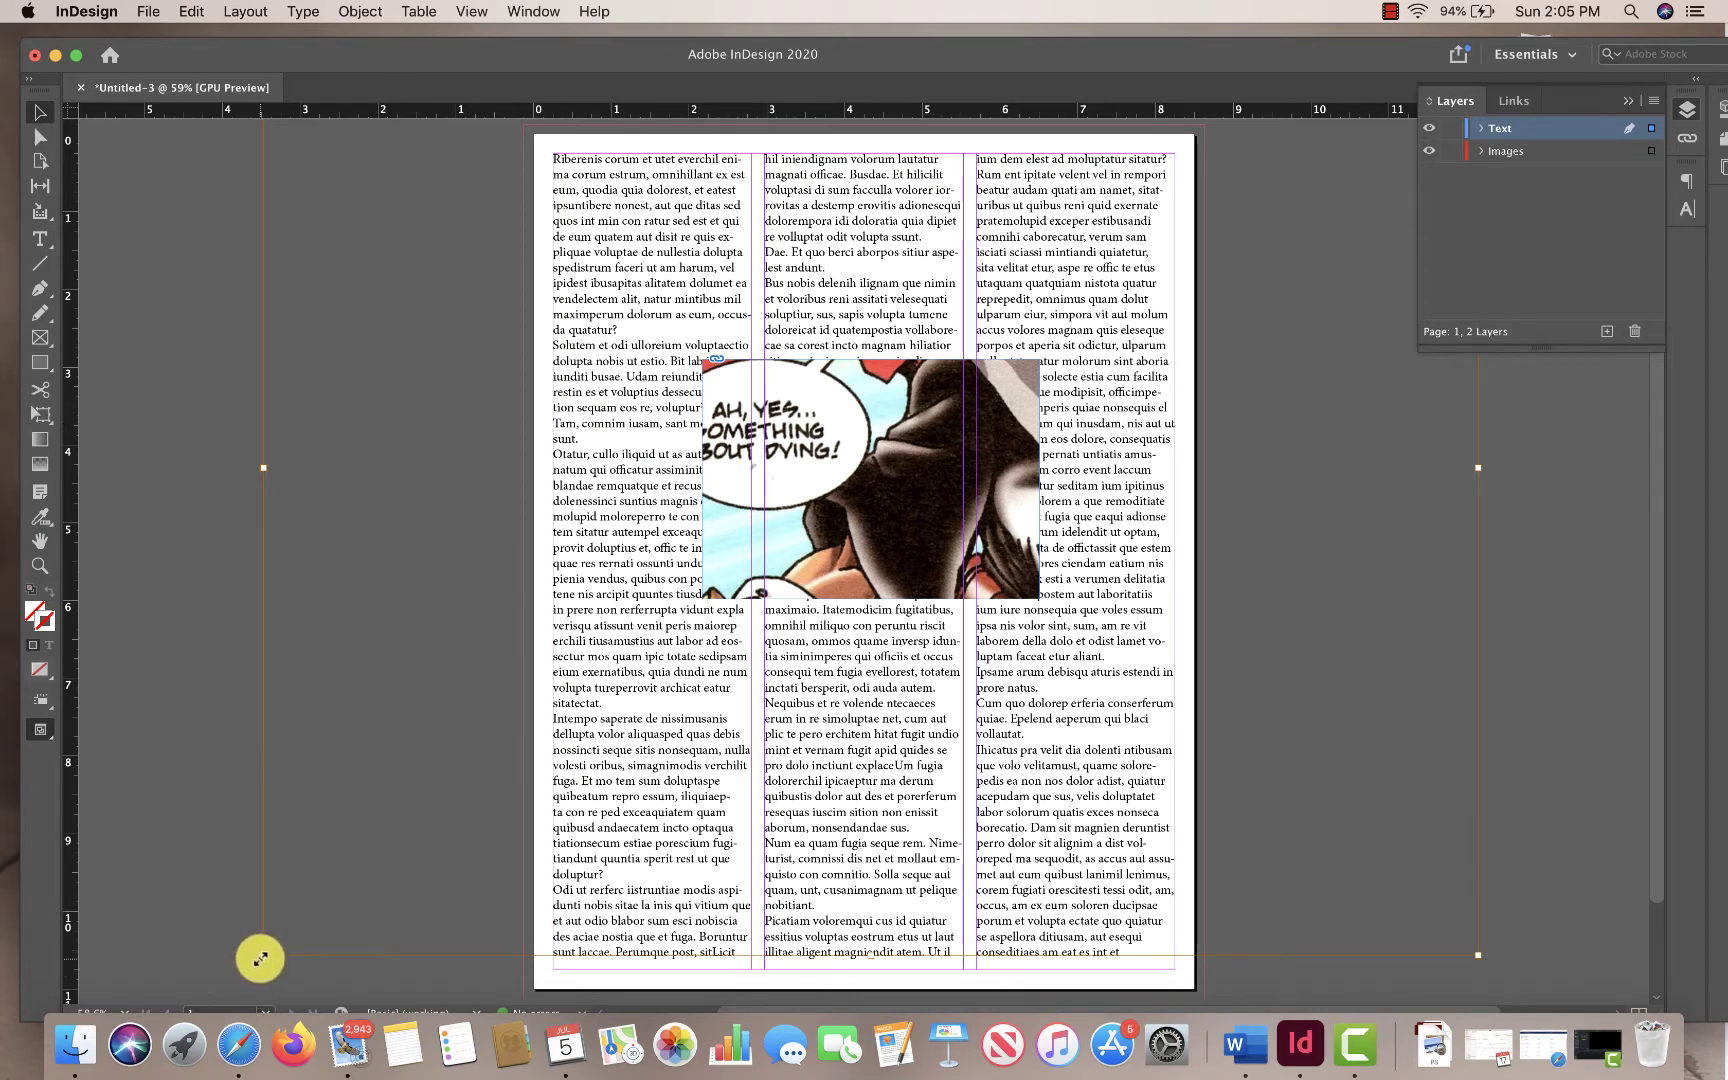
pyautogui.moveTo(263, 955); pyautogui.dragTo(666, 600)
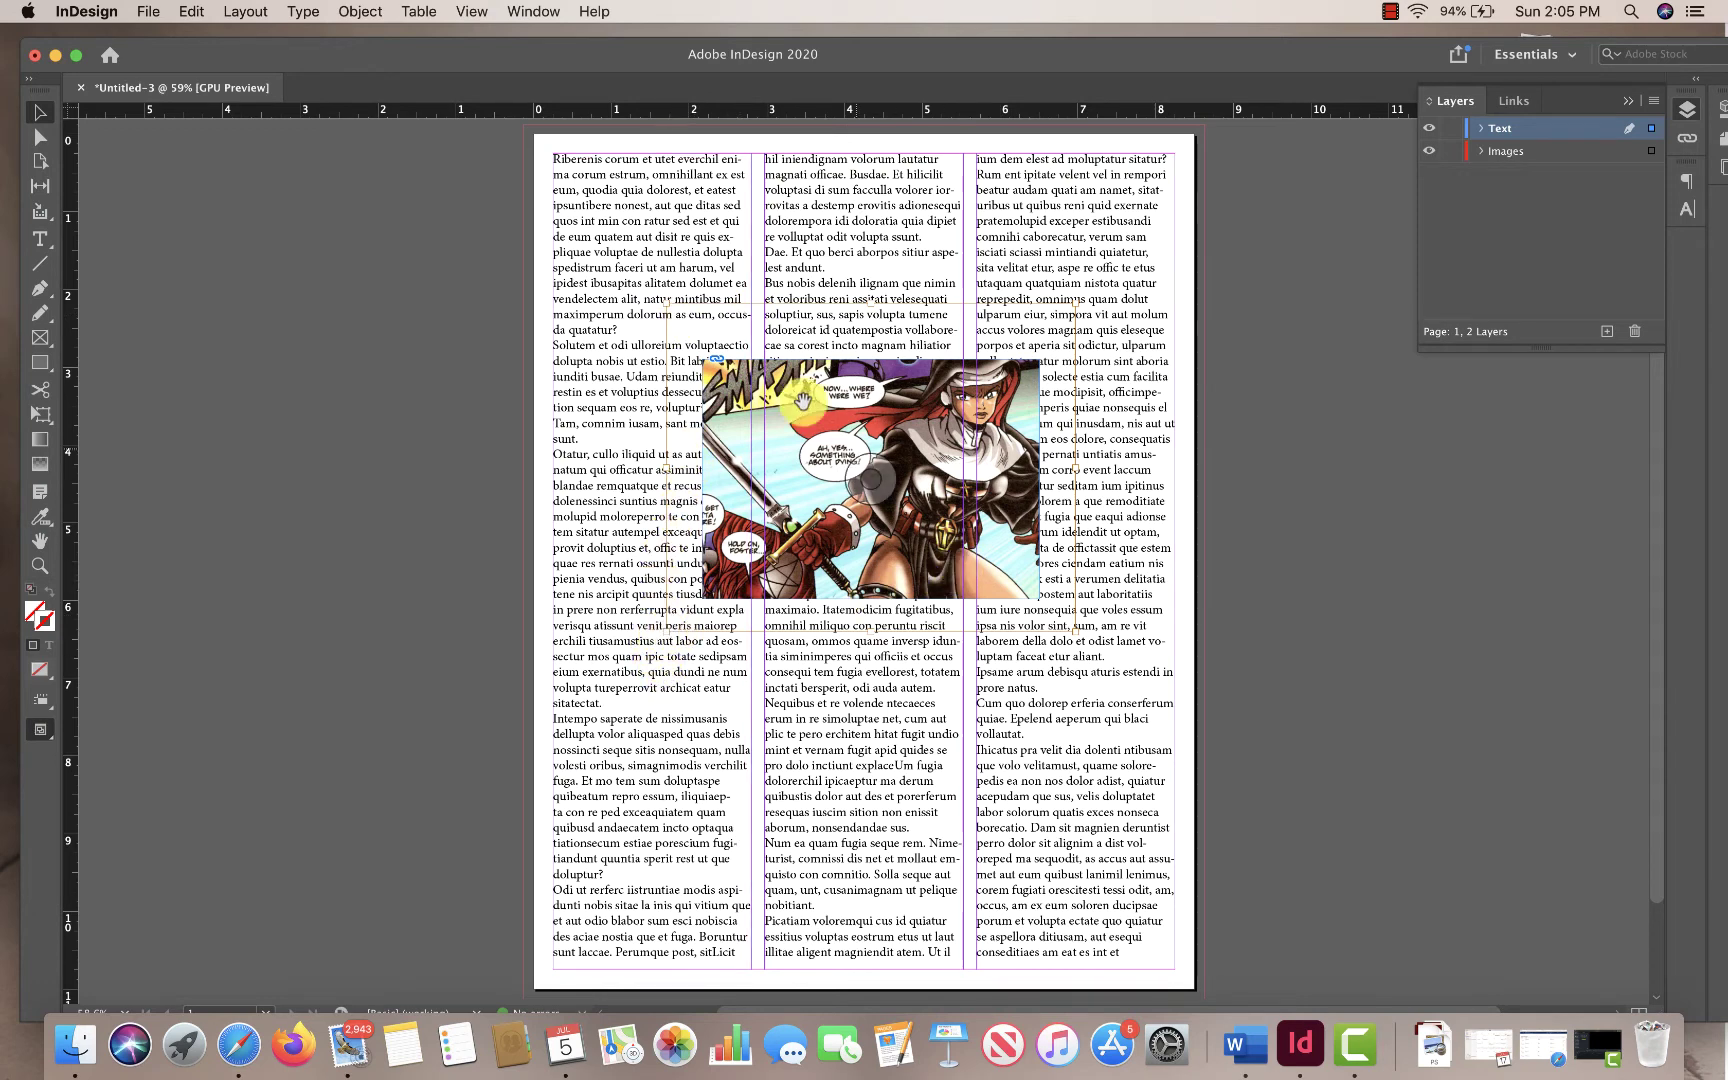
pyautogui.click(1382, 588)
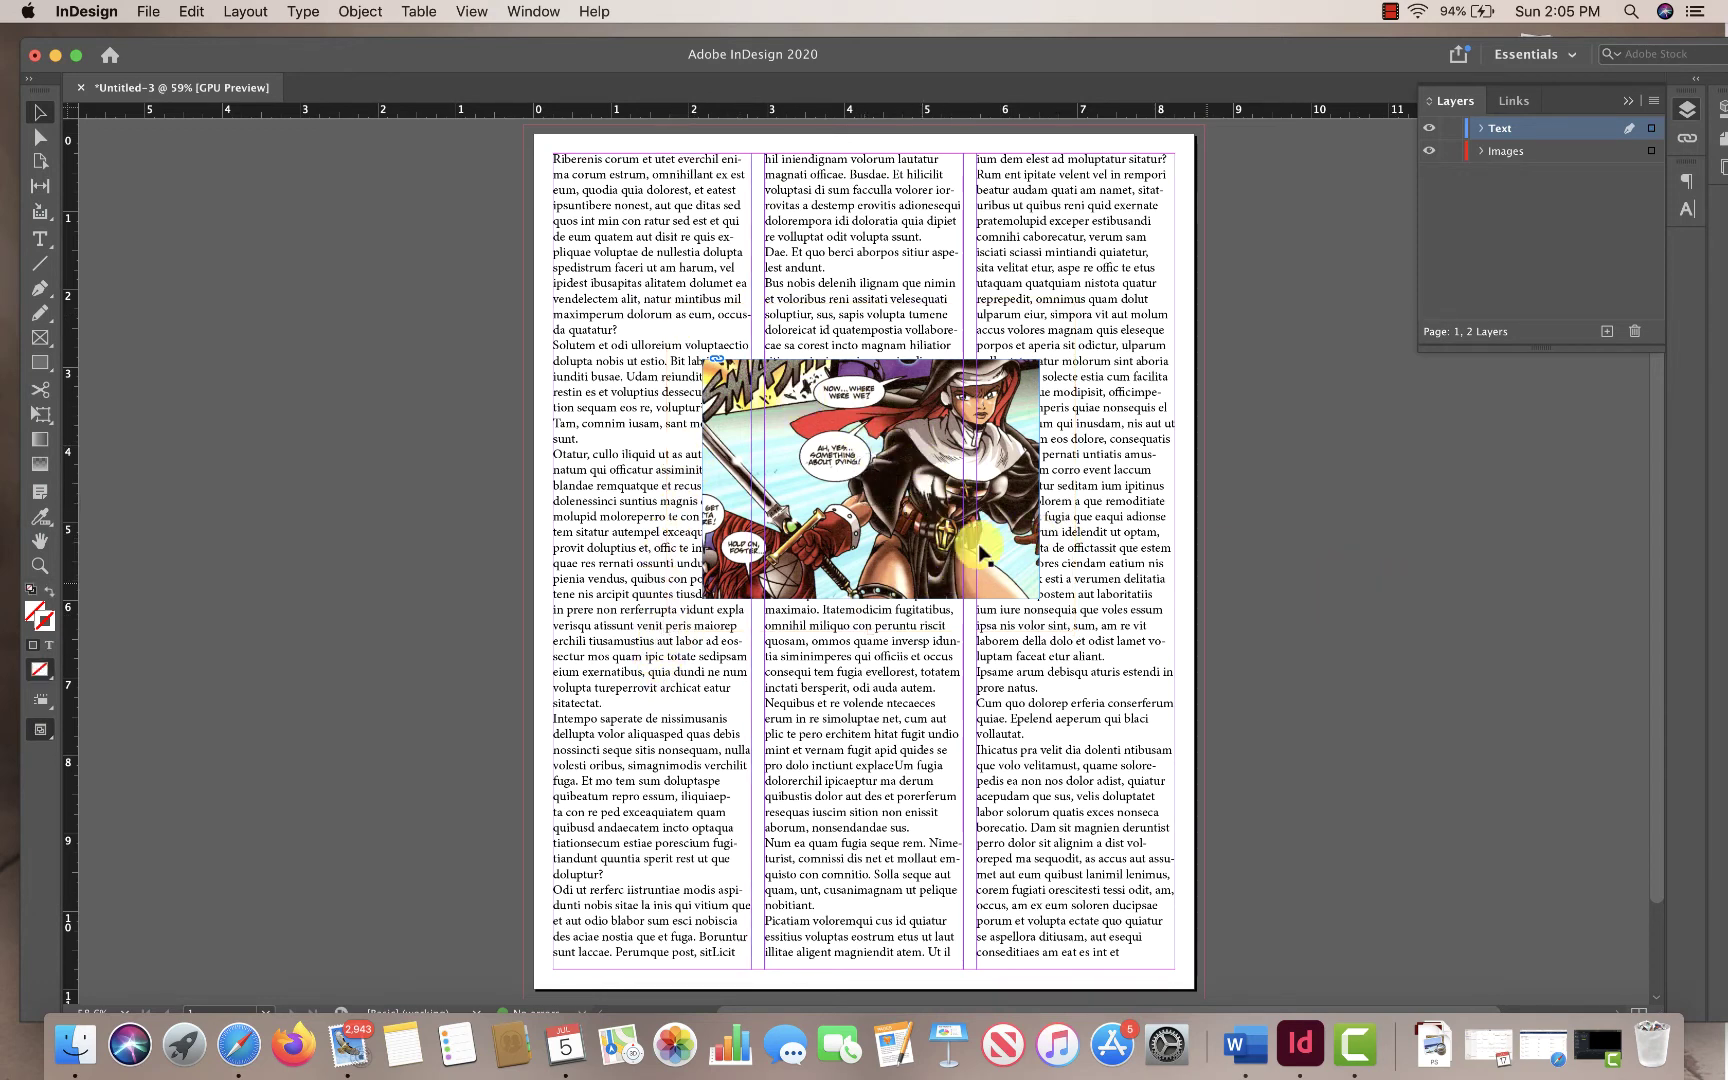
# Draw a second rectangular image frame about 4.6 by 3.6 in over the page's lower-left corner, extending to the bleed
pyautogui.click(40, 339)
pyautogui.click(160, 366)
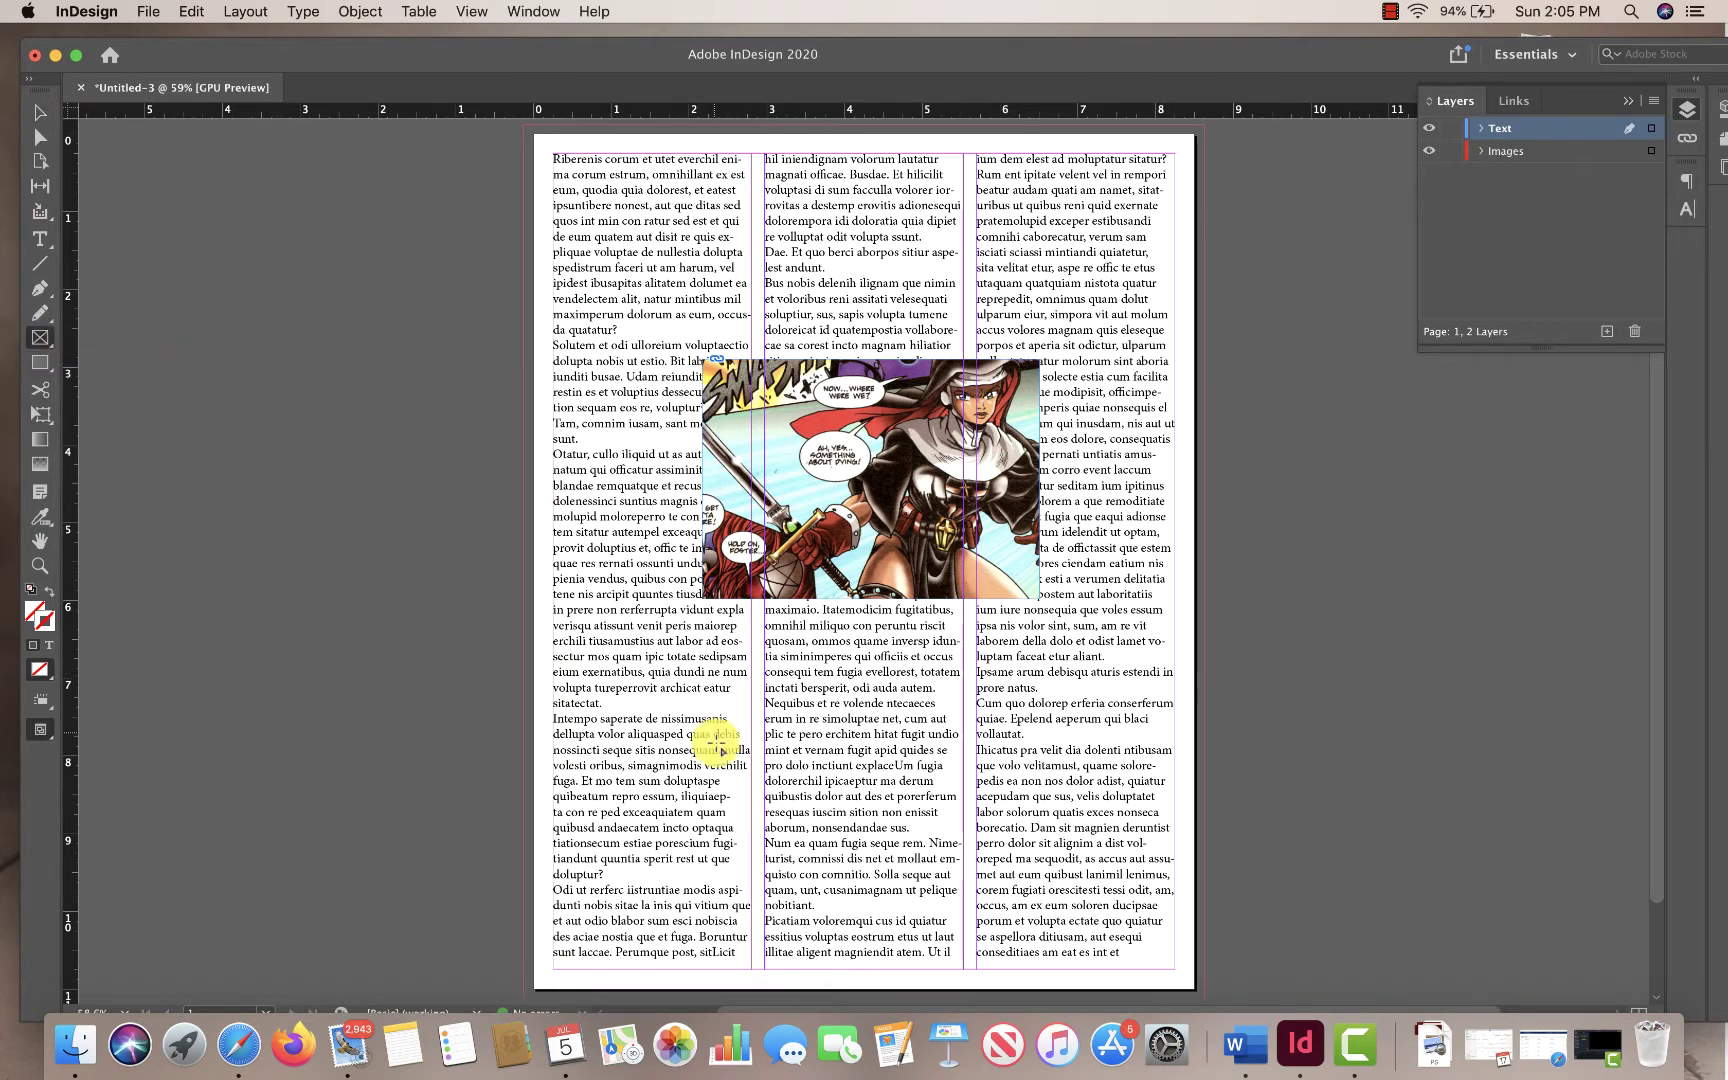
pyautogui.moveTo(522, 718); pyautogui.dragTo(880, 894)
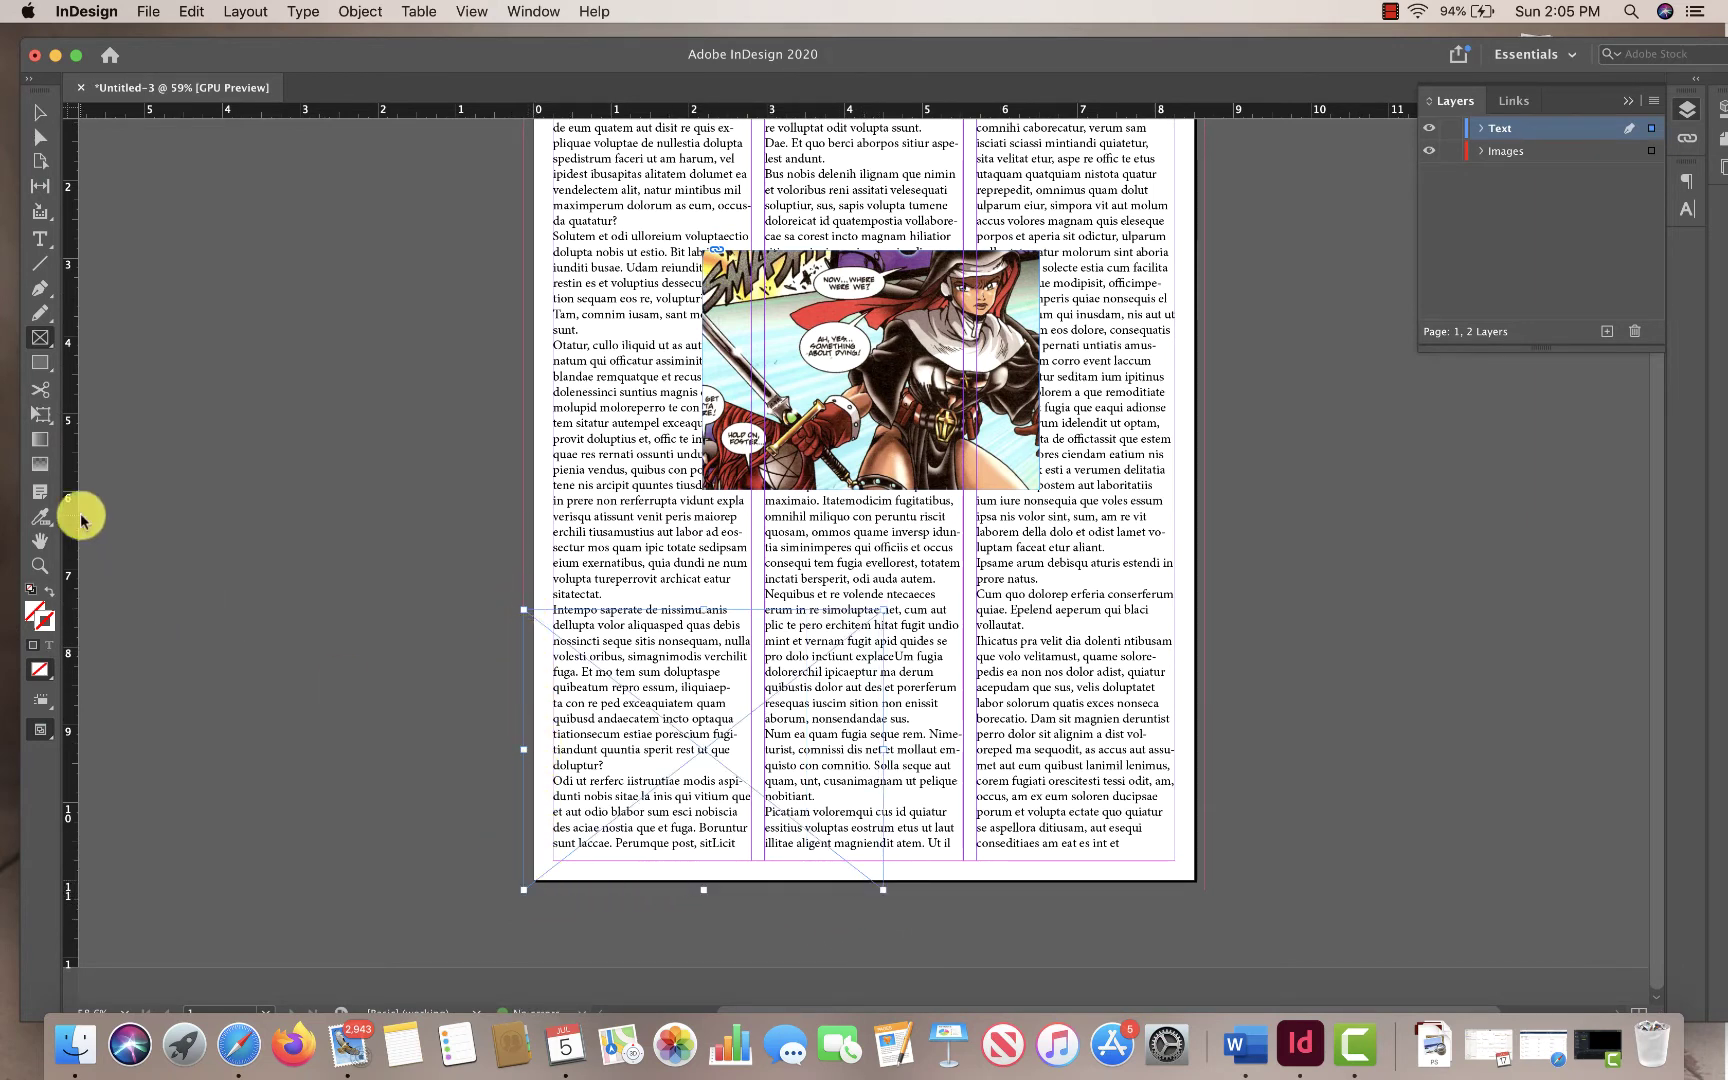
# Align the lower-left frame's outer edge with the bleed line and move the frame from the Text layer to the Images layer
pyautogui.click(41, 563)
pyautogui.moveTo(482, 663); pyautogui.dragTo(622, 660)
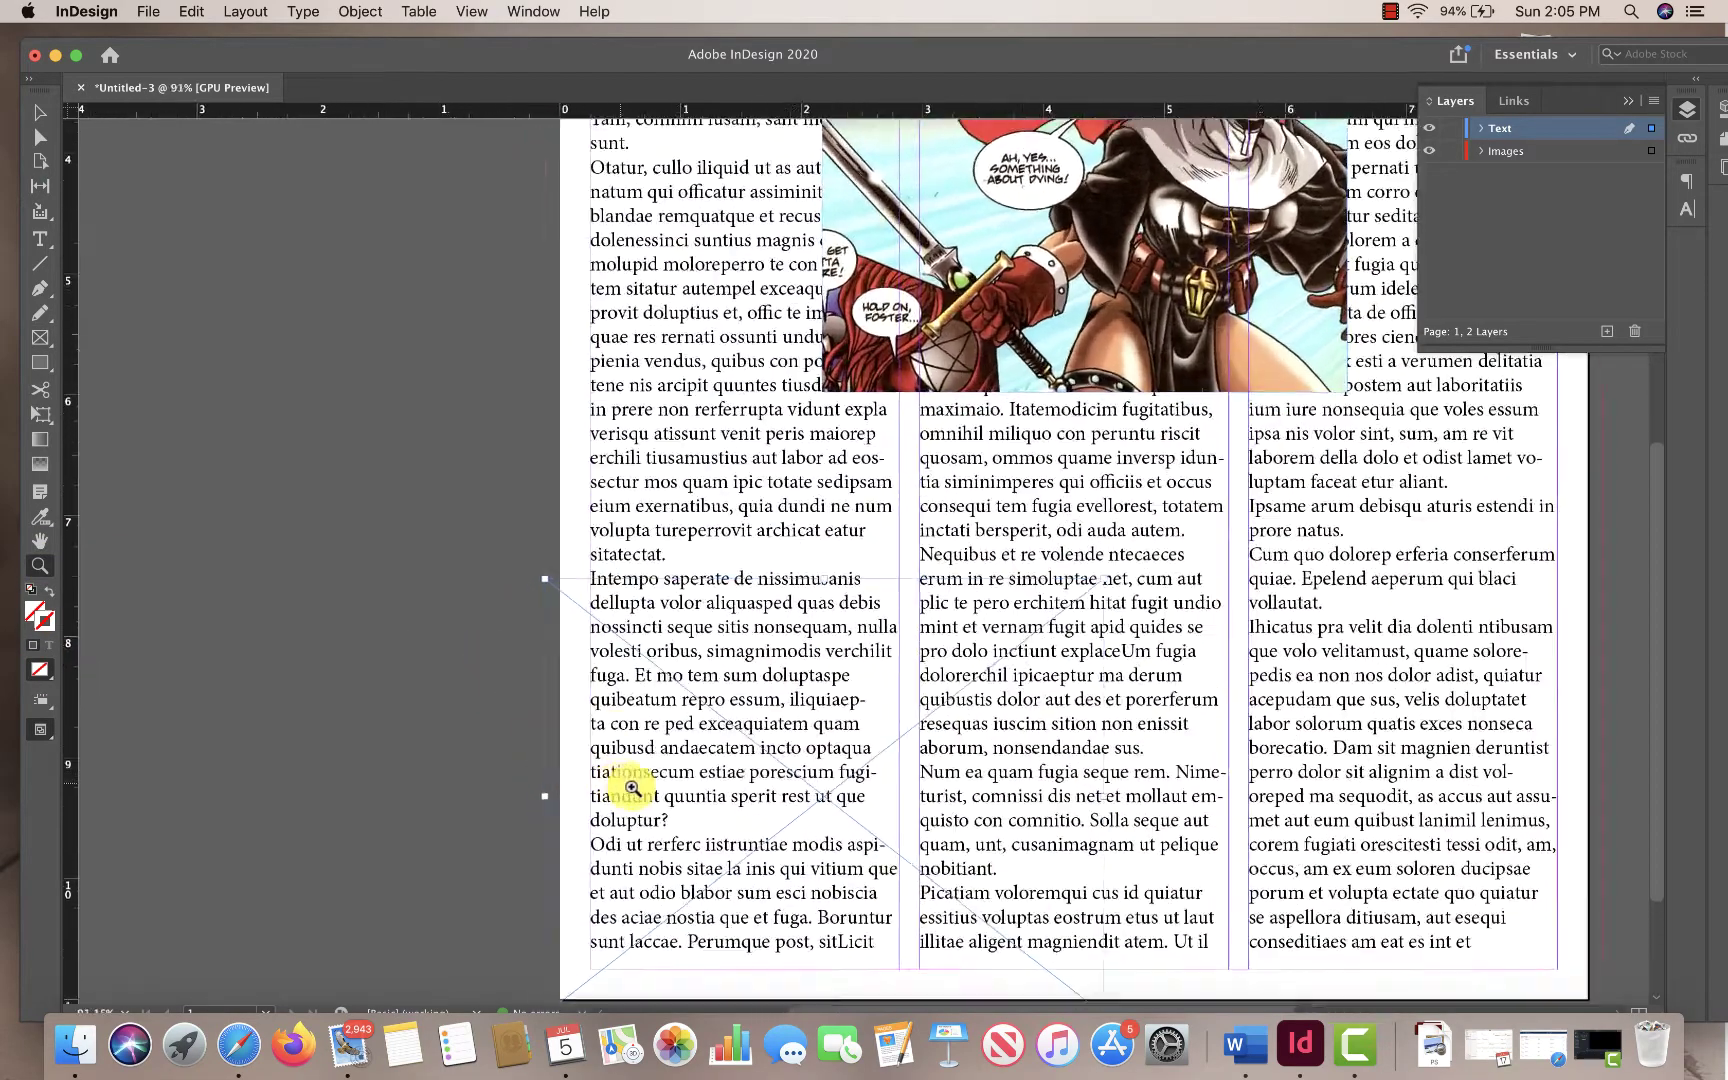
pyautogui.click(40, 113)
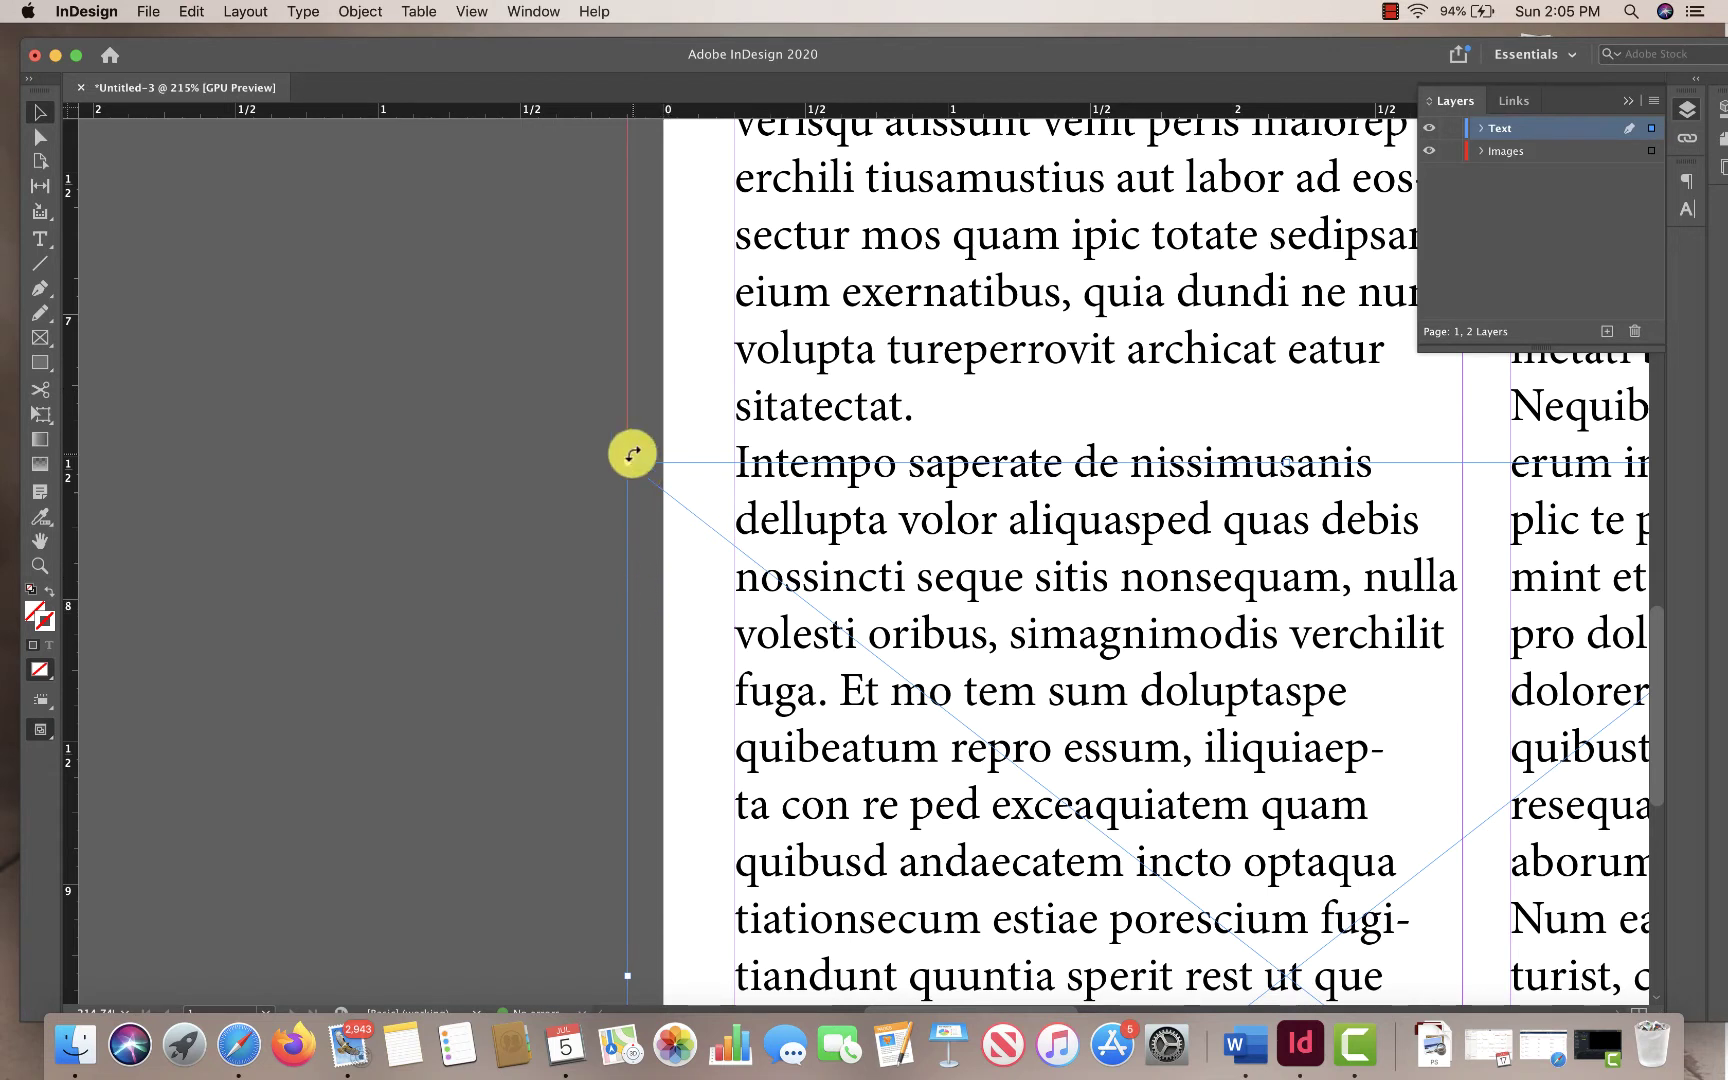
pyautogui.moveTo(630, 467); pyautogui.dragTo(628, 468)
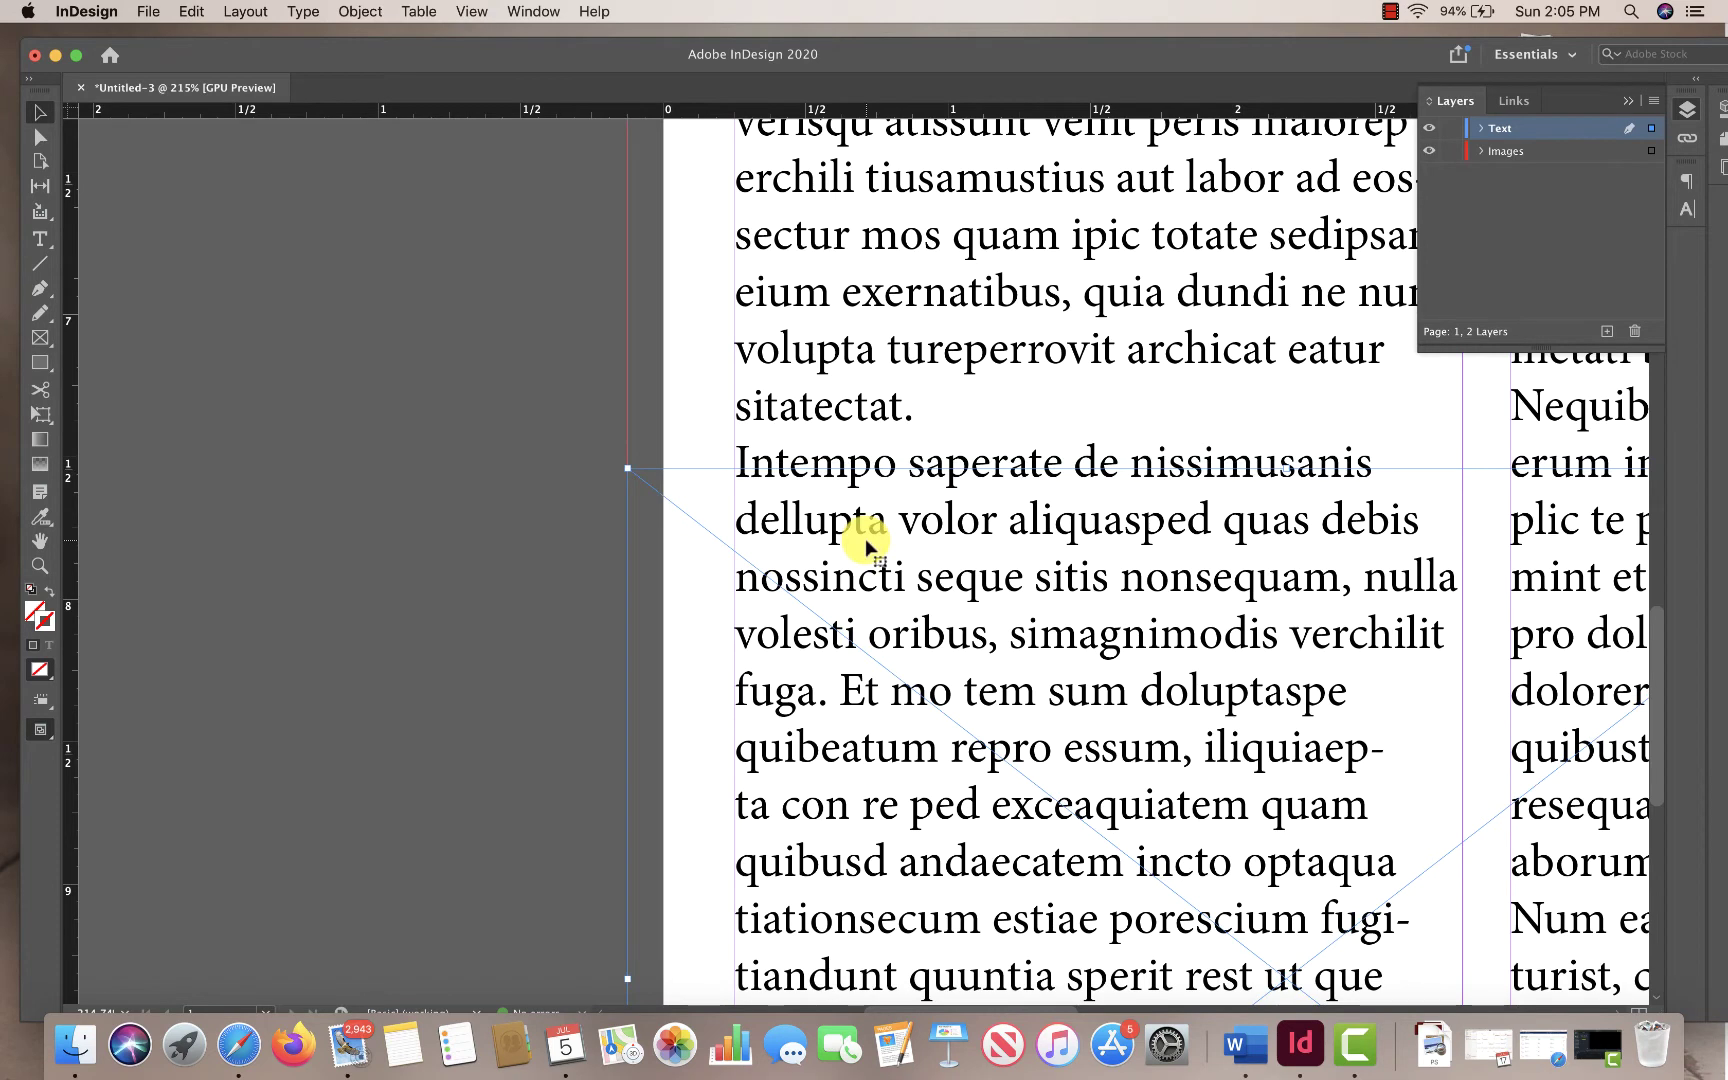
pyautogui.press('super+minus')
pyautogui.press('super+minus')
pyautogui.press('super+minus')
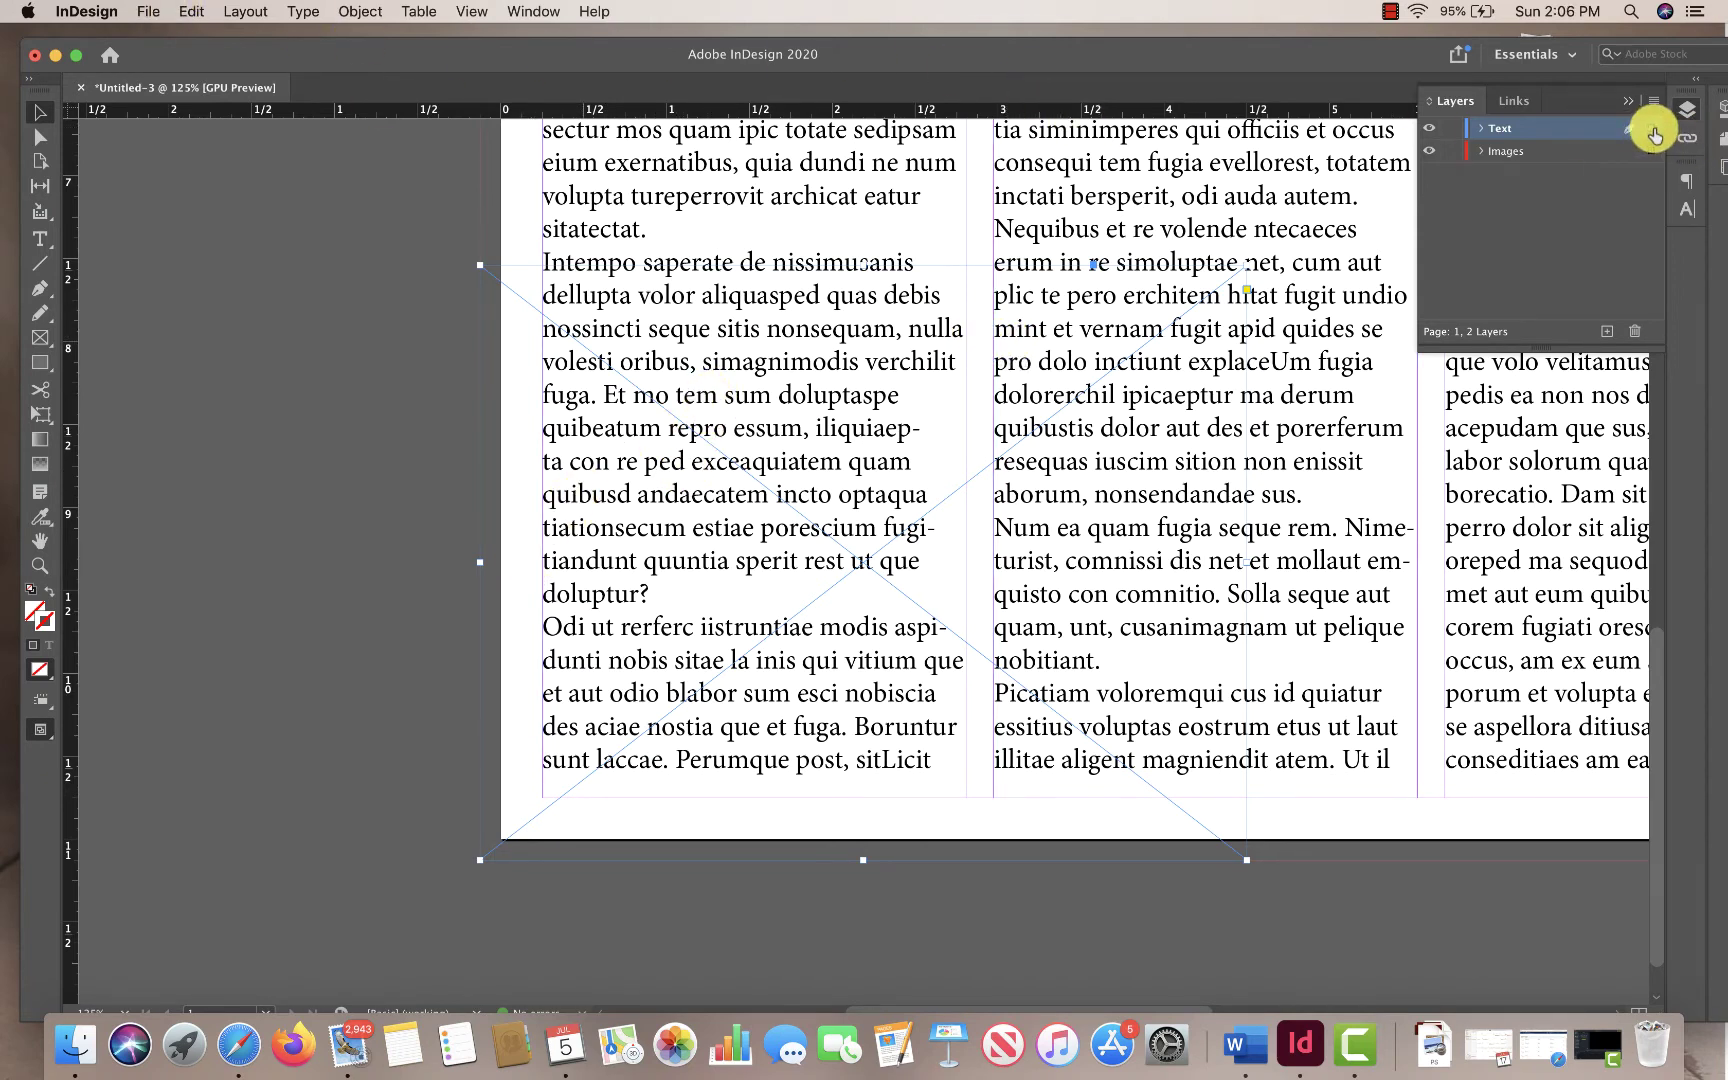
pyautogui.moveTo(1650, 130); pyautogui.dragTo(1650, 152)
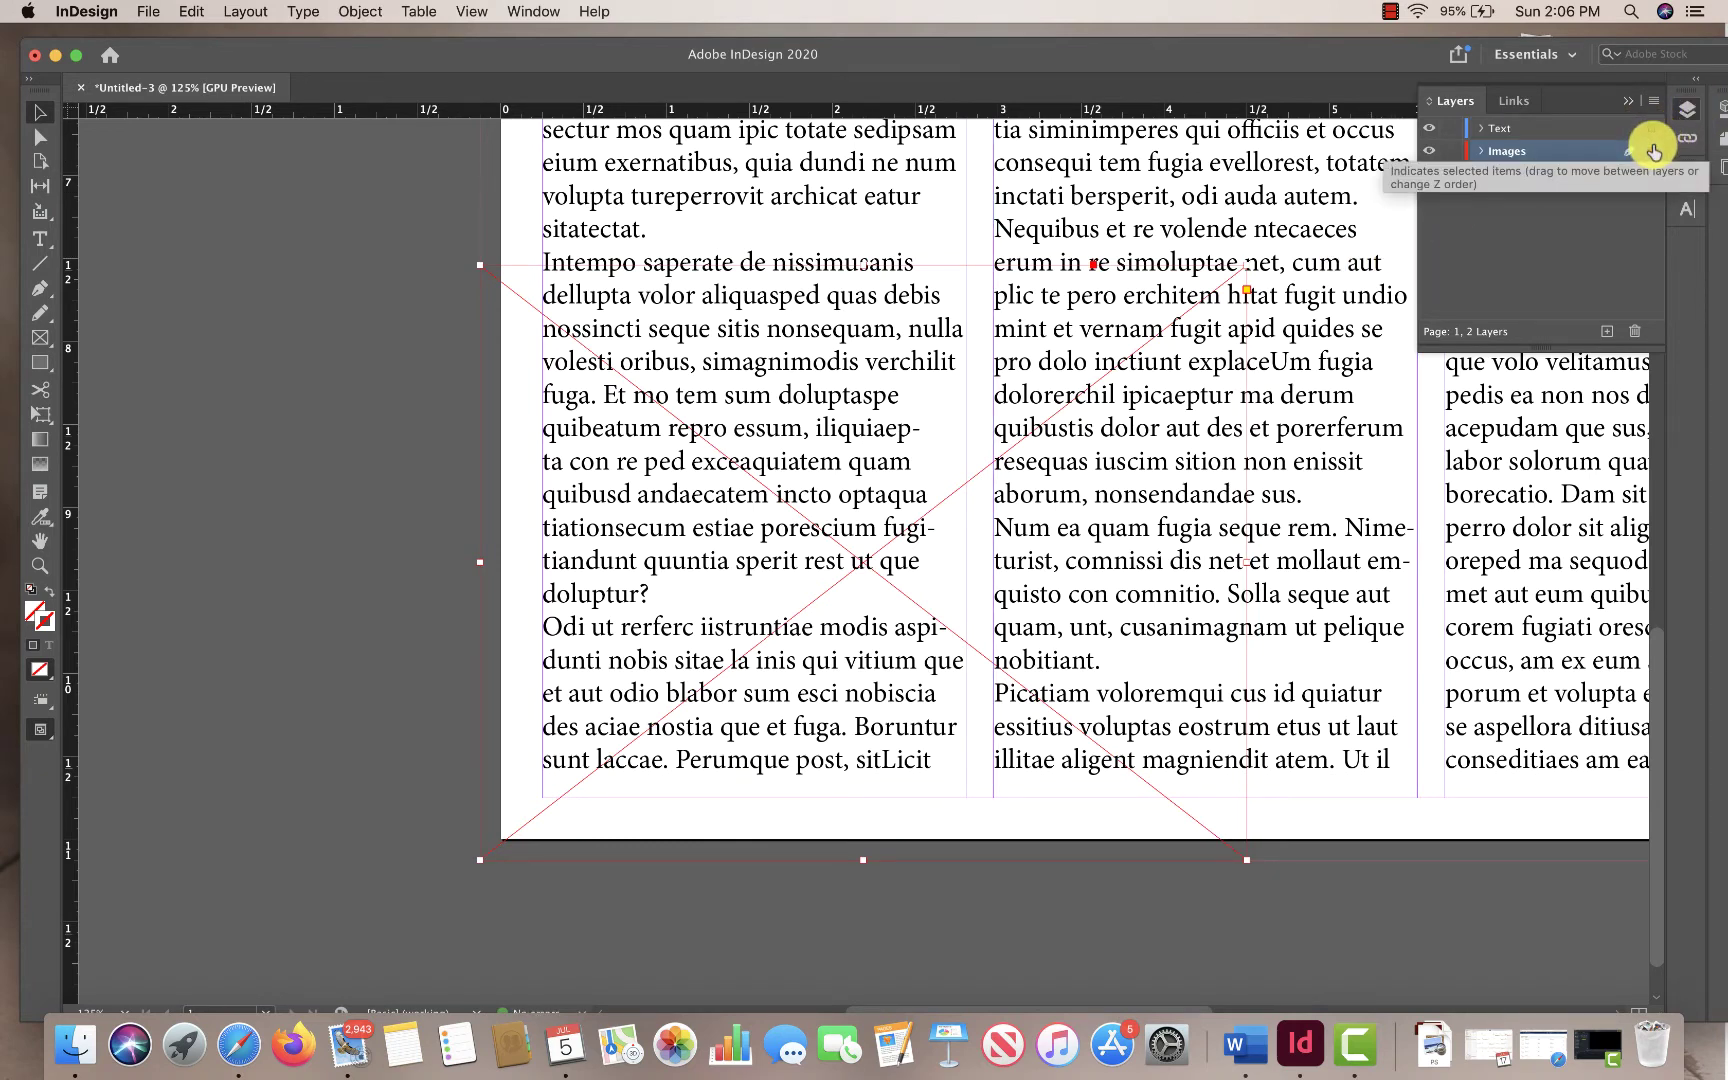
# Place 07bf21d14eaa5f973b78b31195f4598c_original-1.jpg from the Desktop into the page's lower-left image frame
pyautogui.click(165, 10)
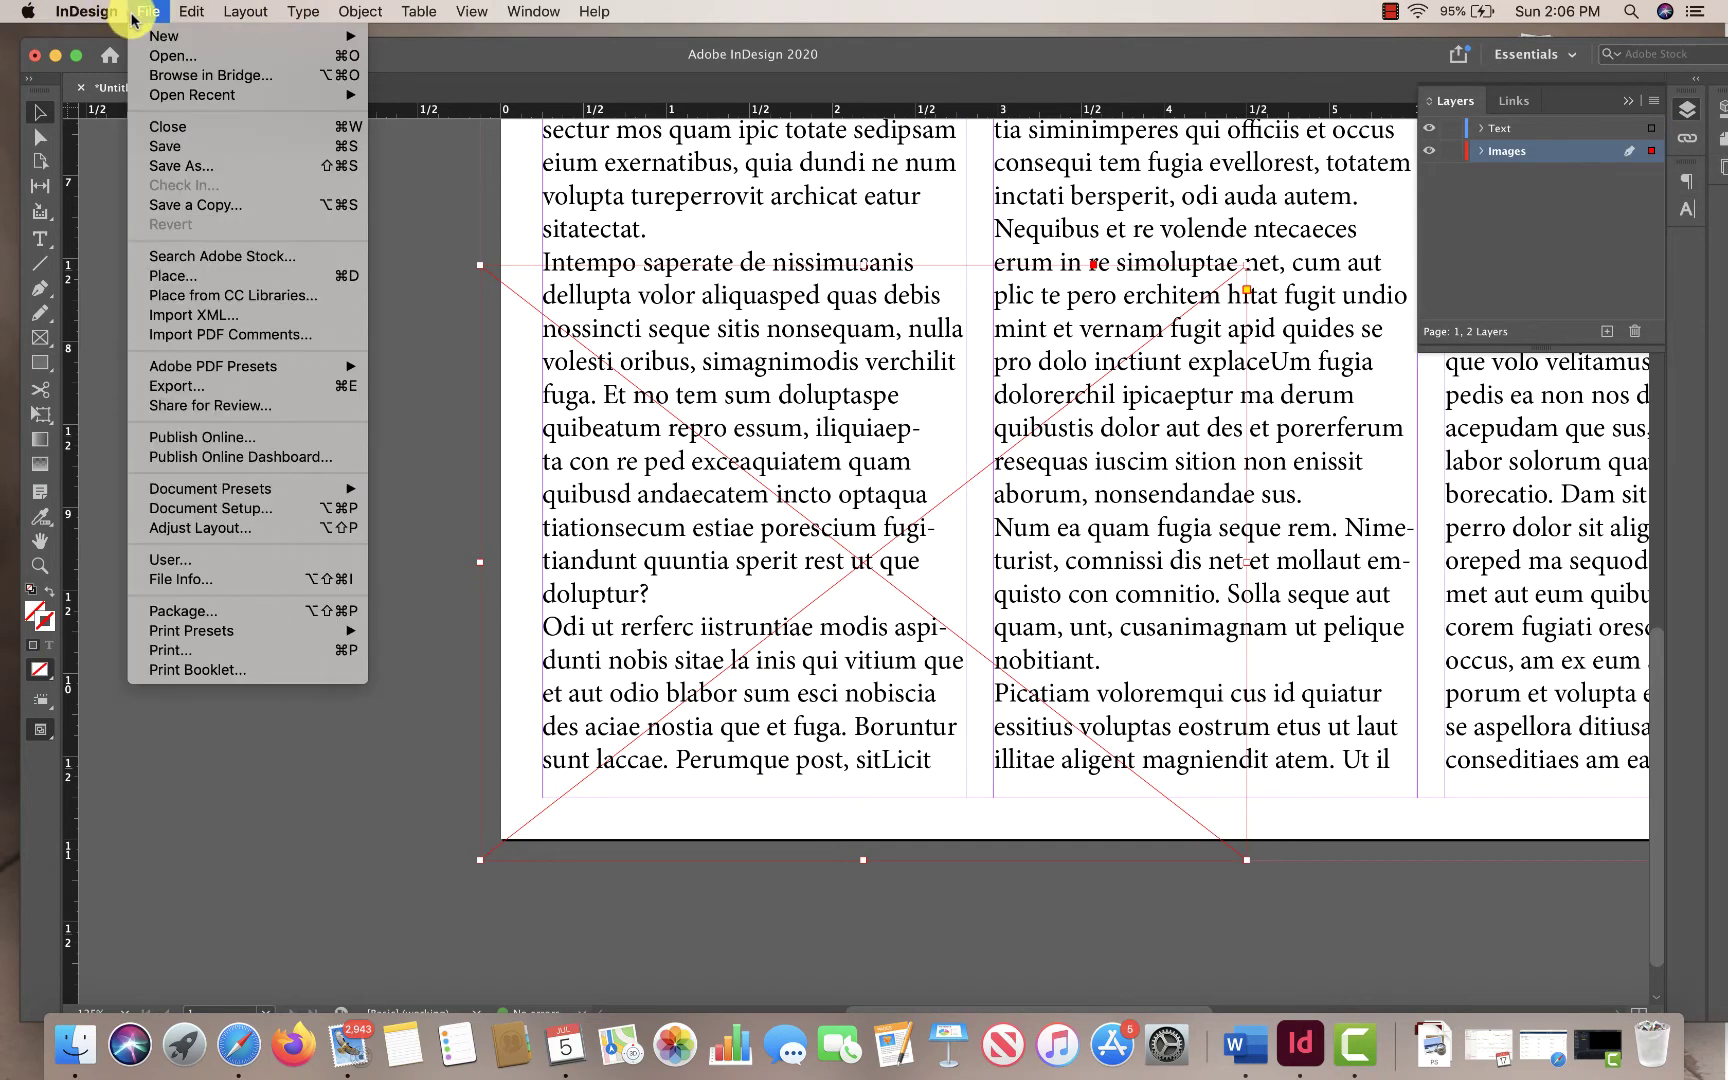
pyautogui.click(196, 286)
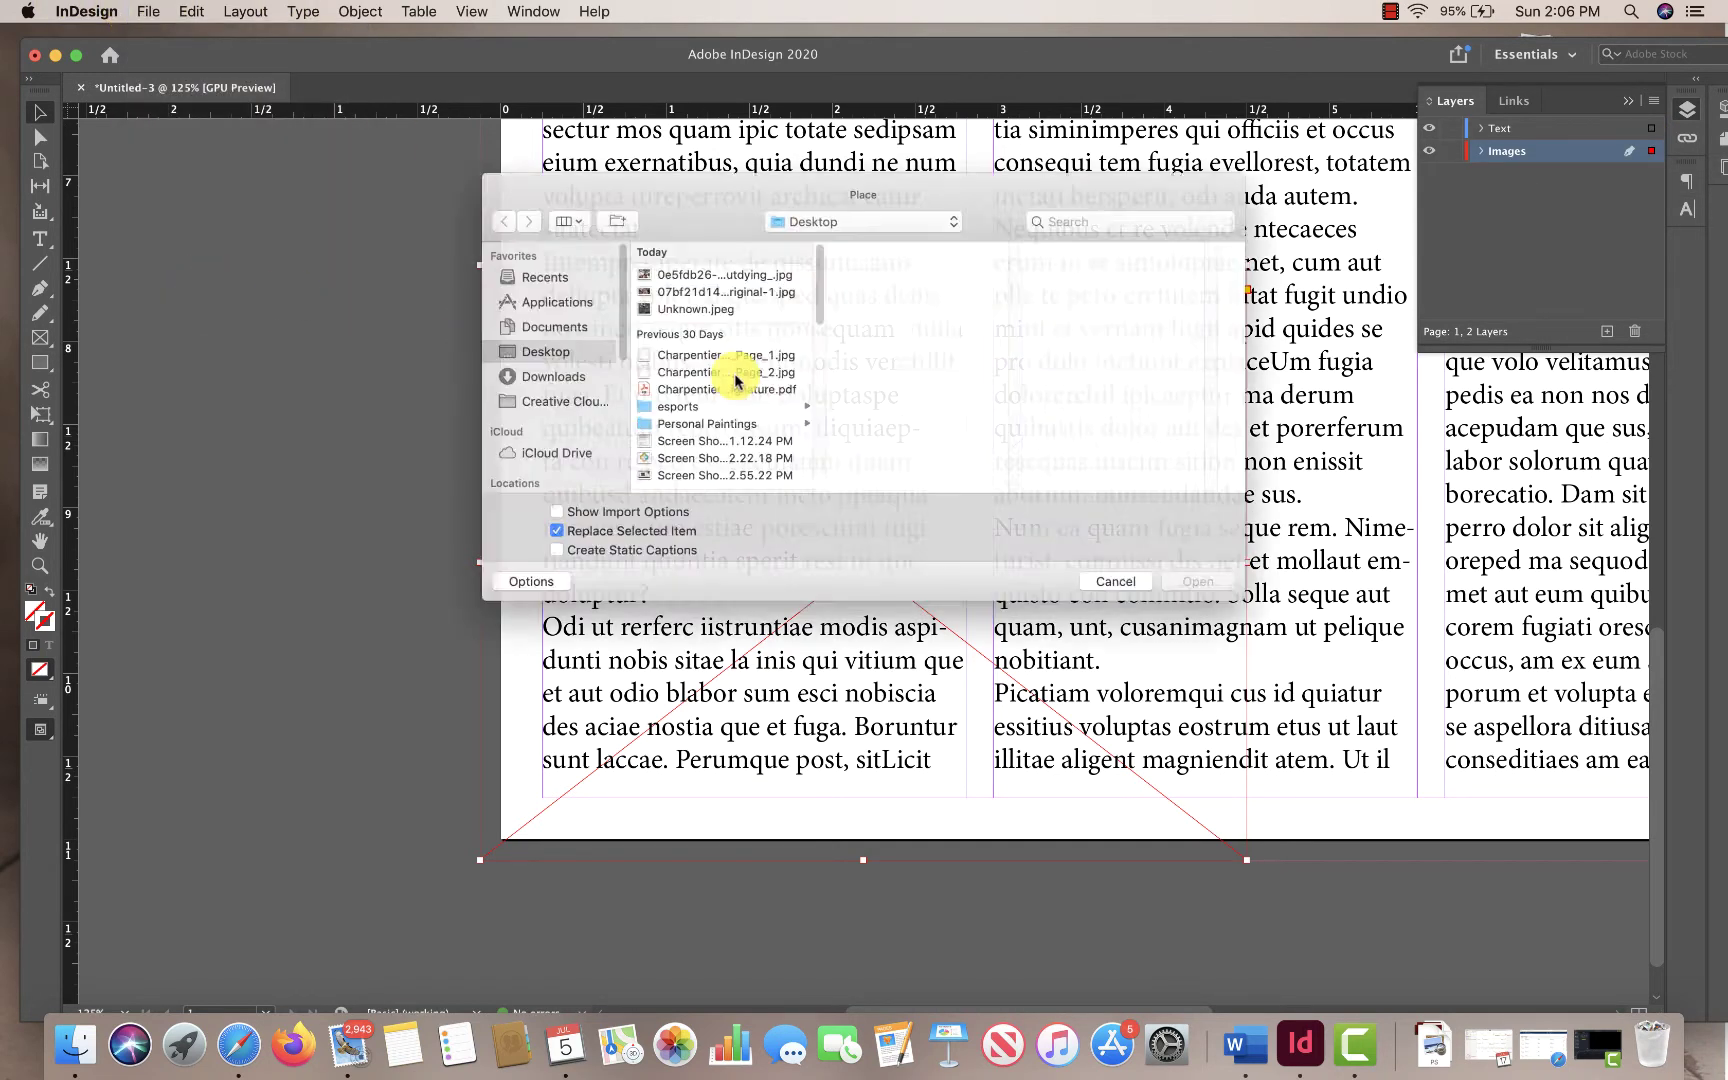
pyautogui.click(666, 286)
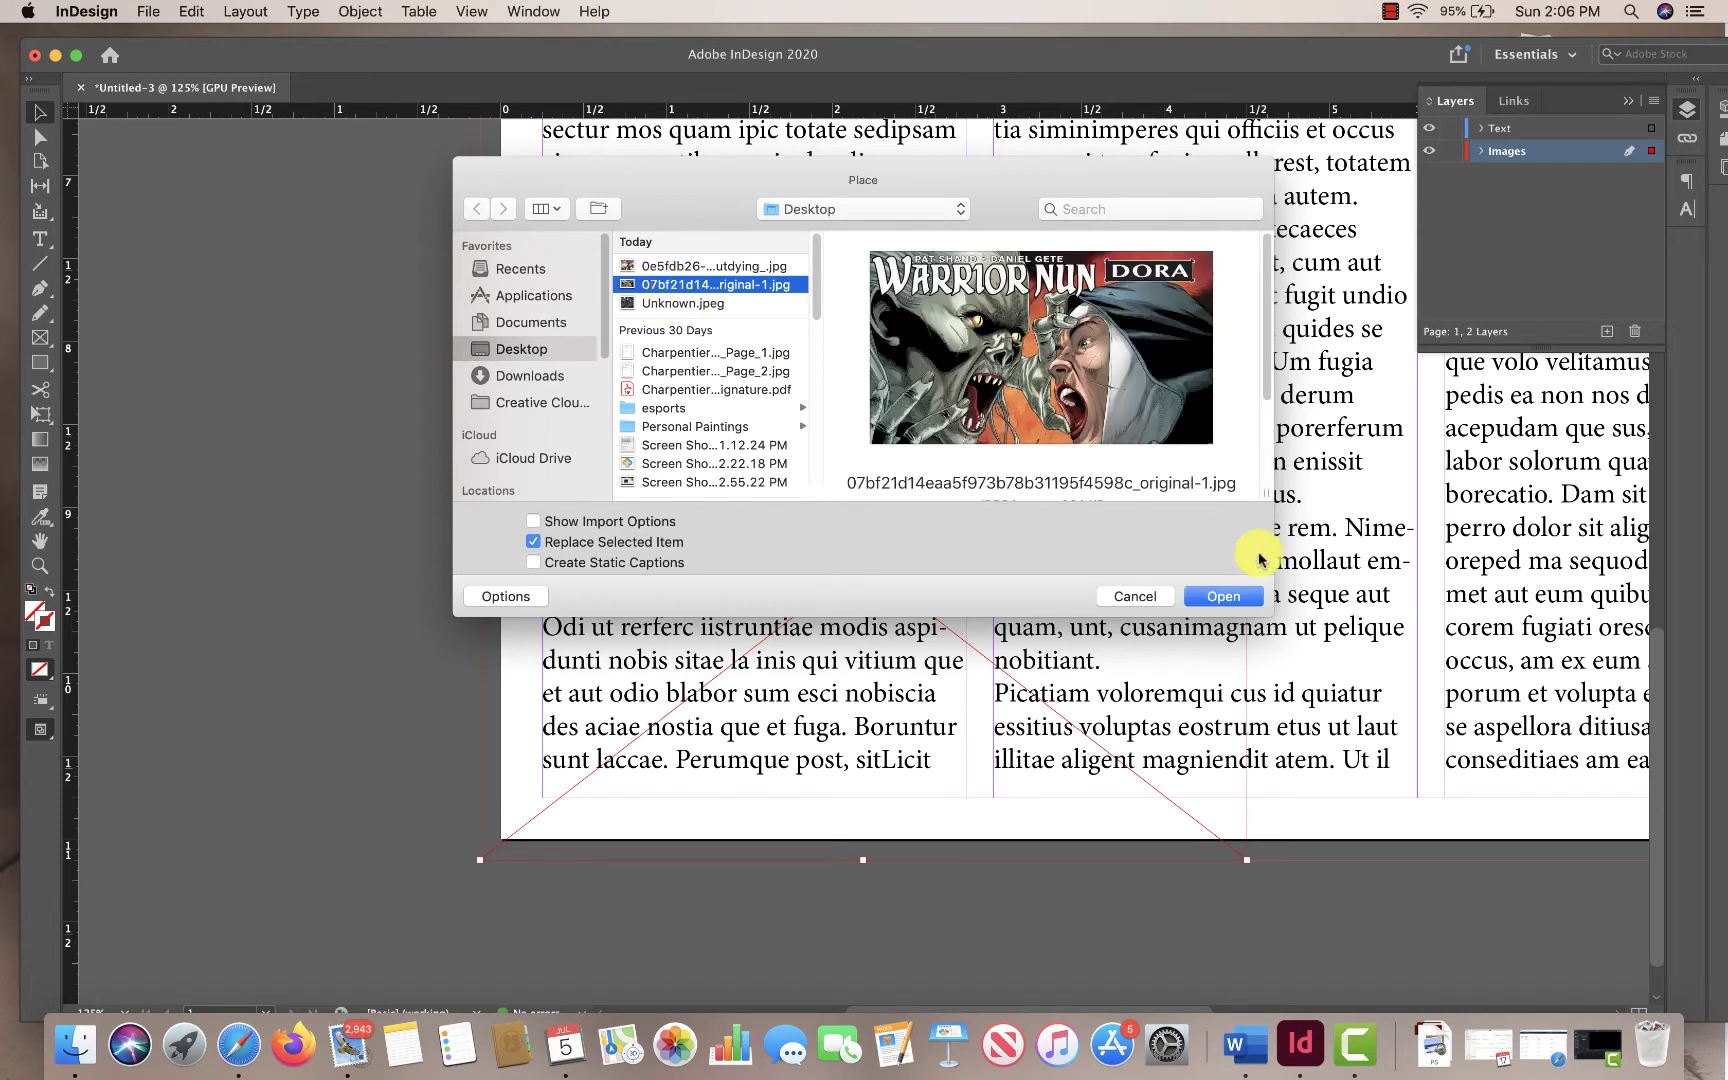
pyautogui.click(1222, 596)
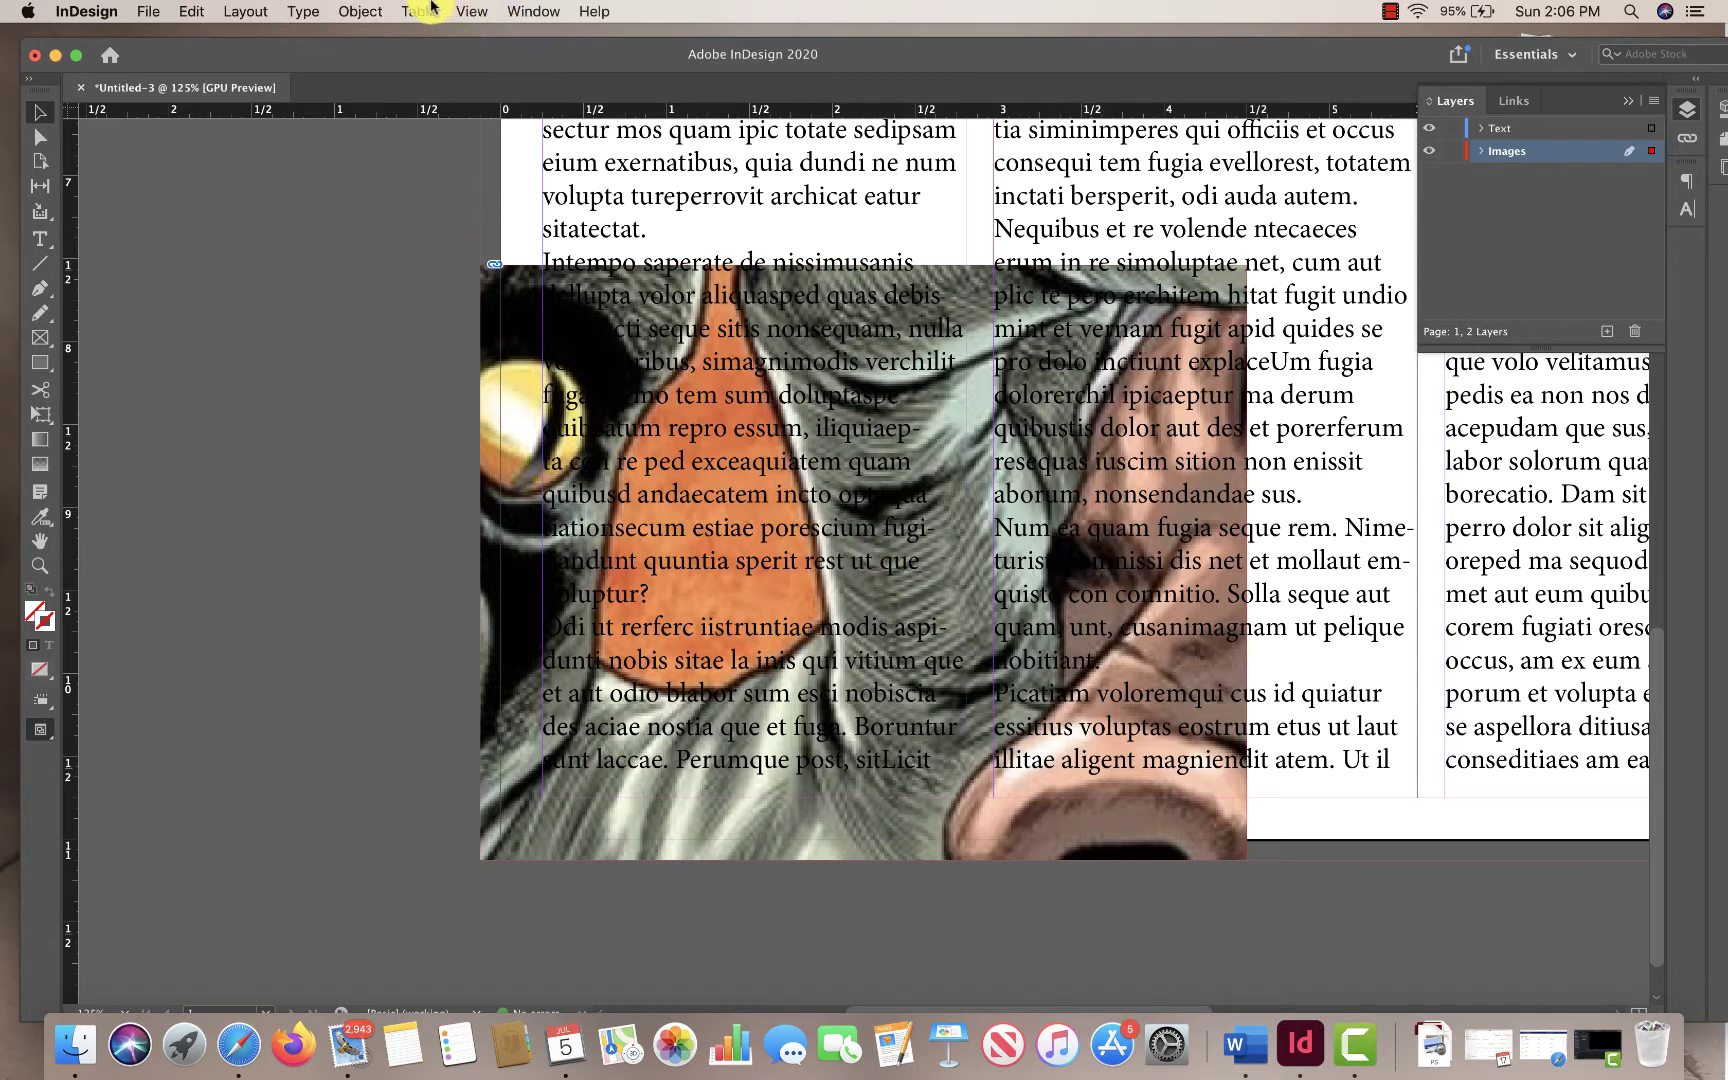
# Fit the placed cover image to the lower-left frame with Fill Frame Proportionally
pyautogui.click(352, 12)
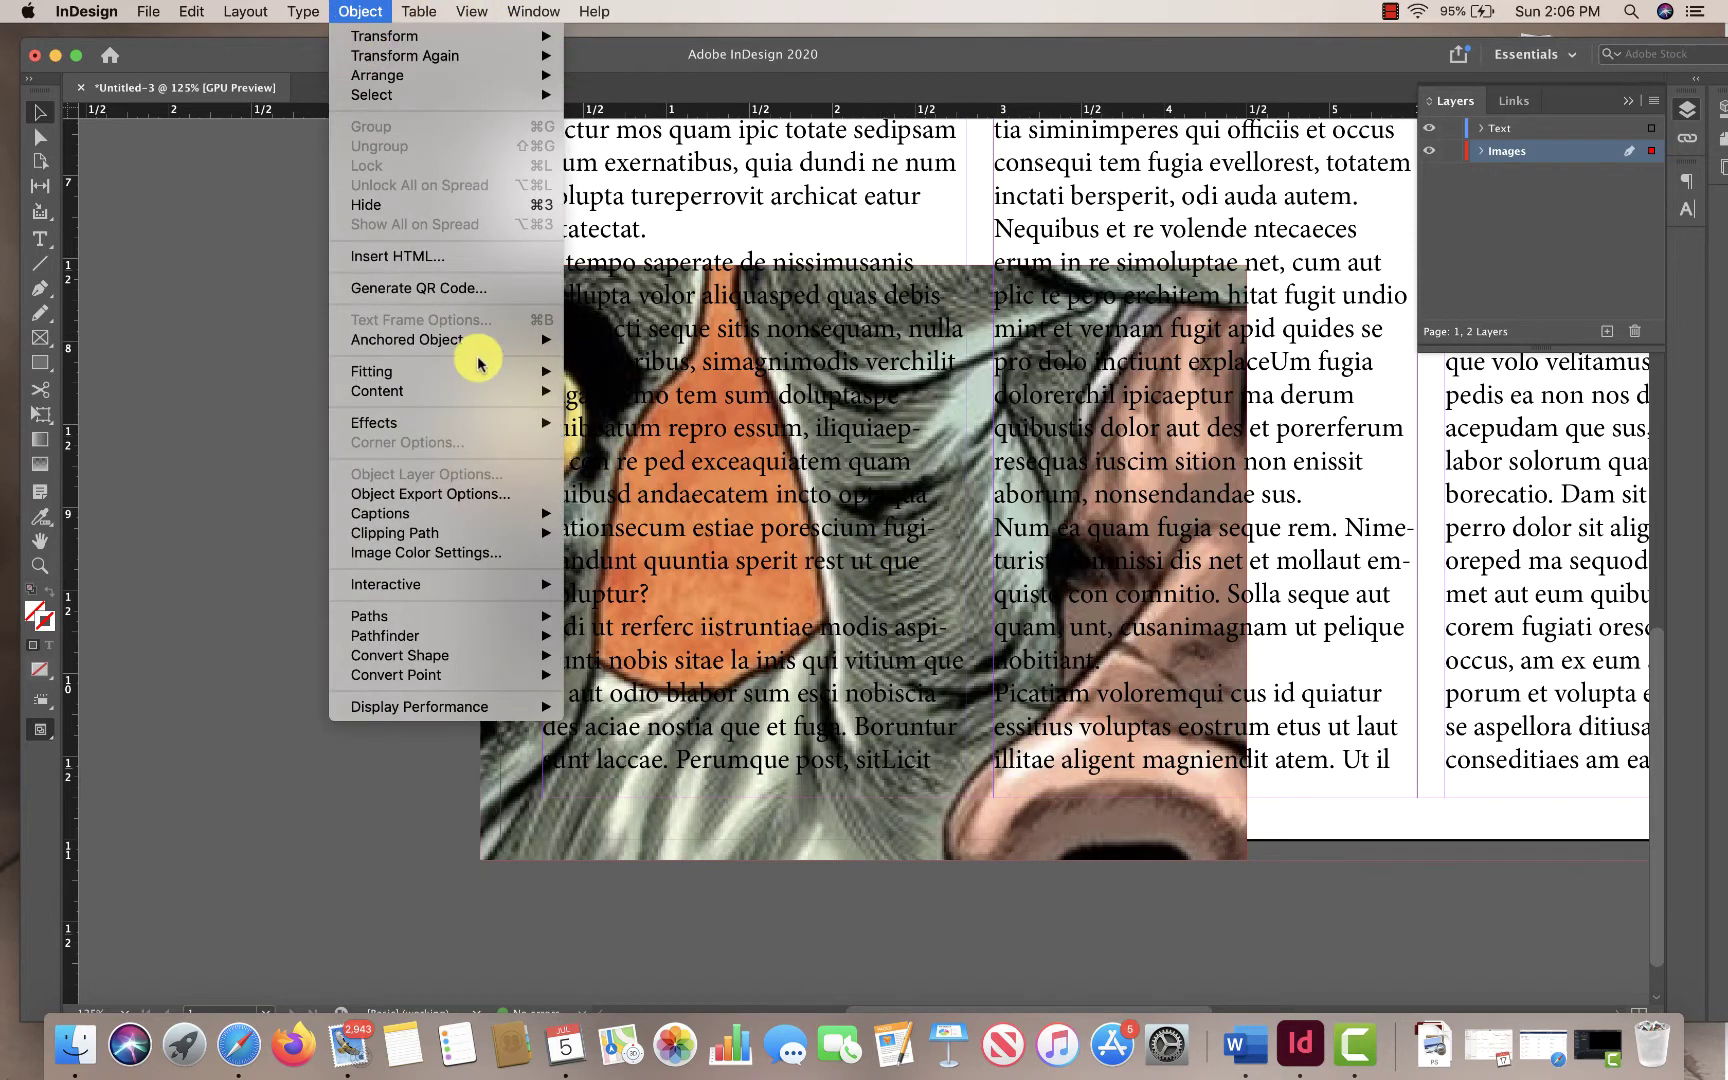
pyautogui.moveTo(471, 371)
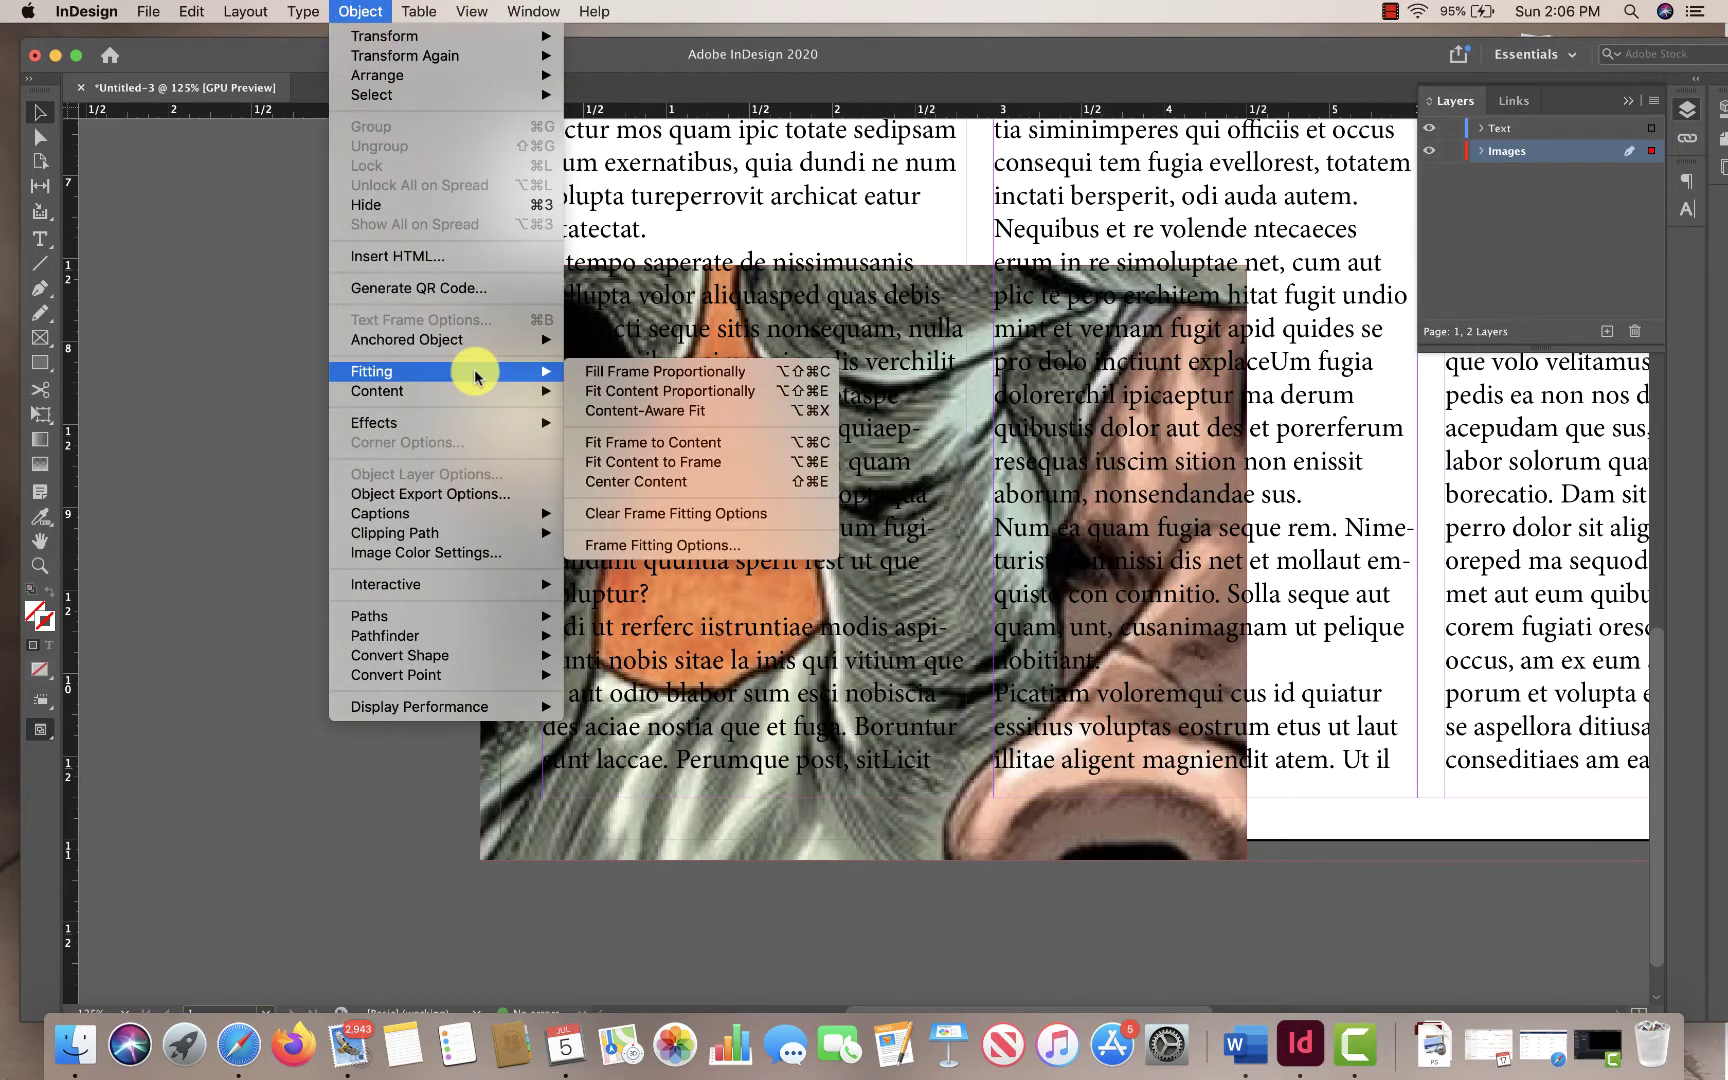
pyautogui.click(724, 373)
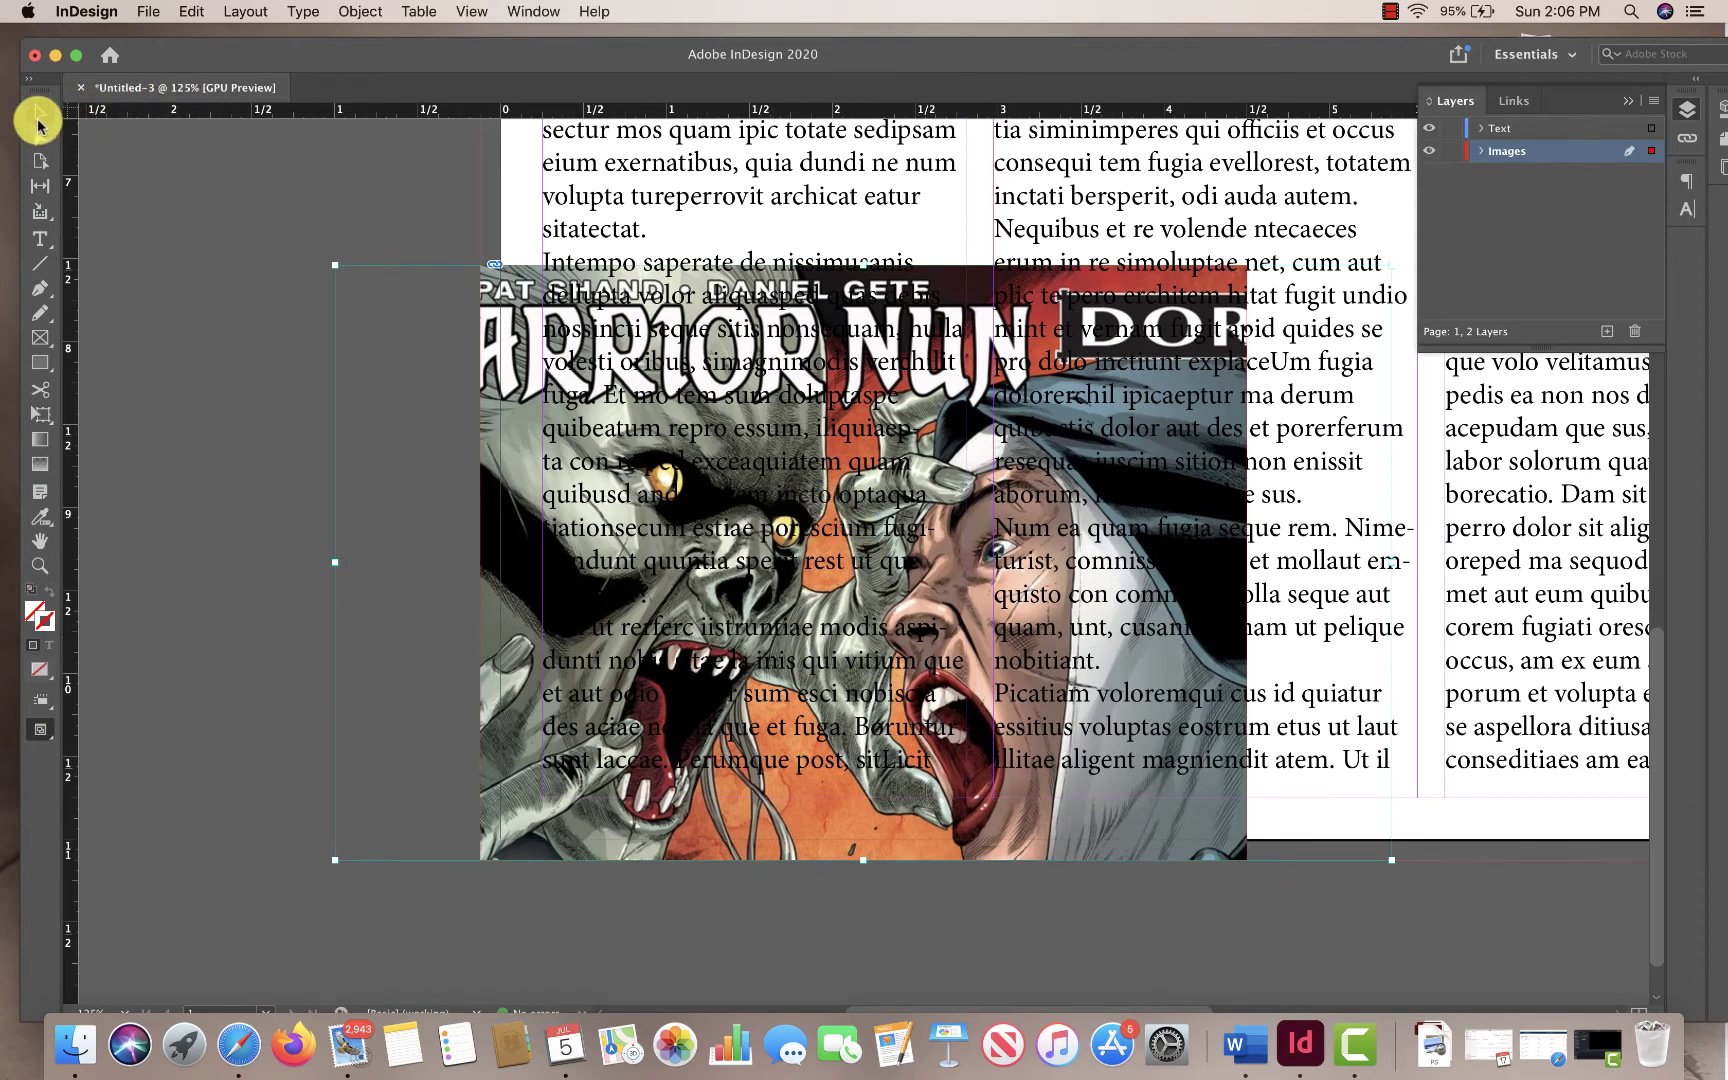
# Move the comic image frame at the page's centre from the Text layer to the Images layer and check that layer's contents
pyautogui.scroll(-2, 620, 158)
pyautogui.hscroll(3, 620, 158)
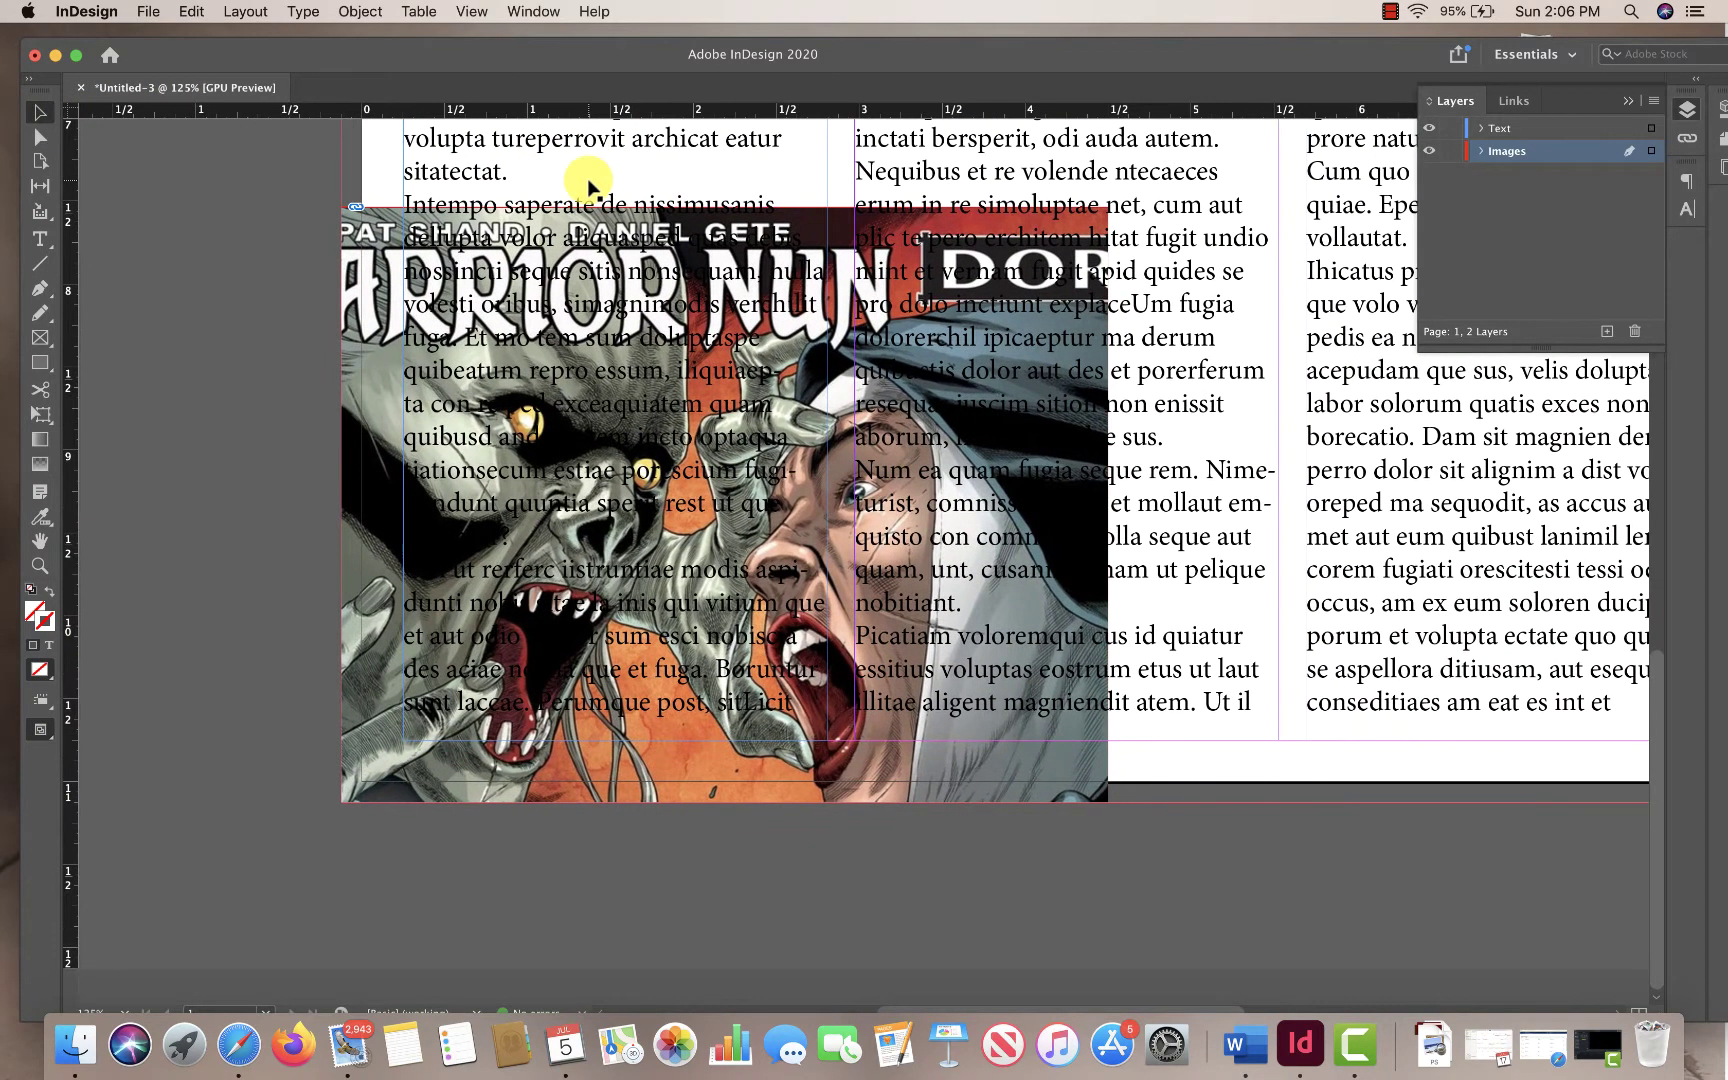
pyautogui.press('super+0')
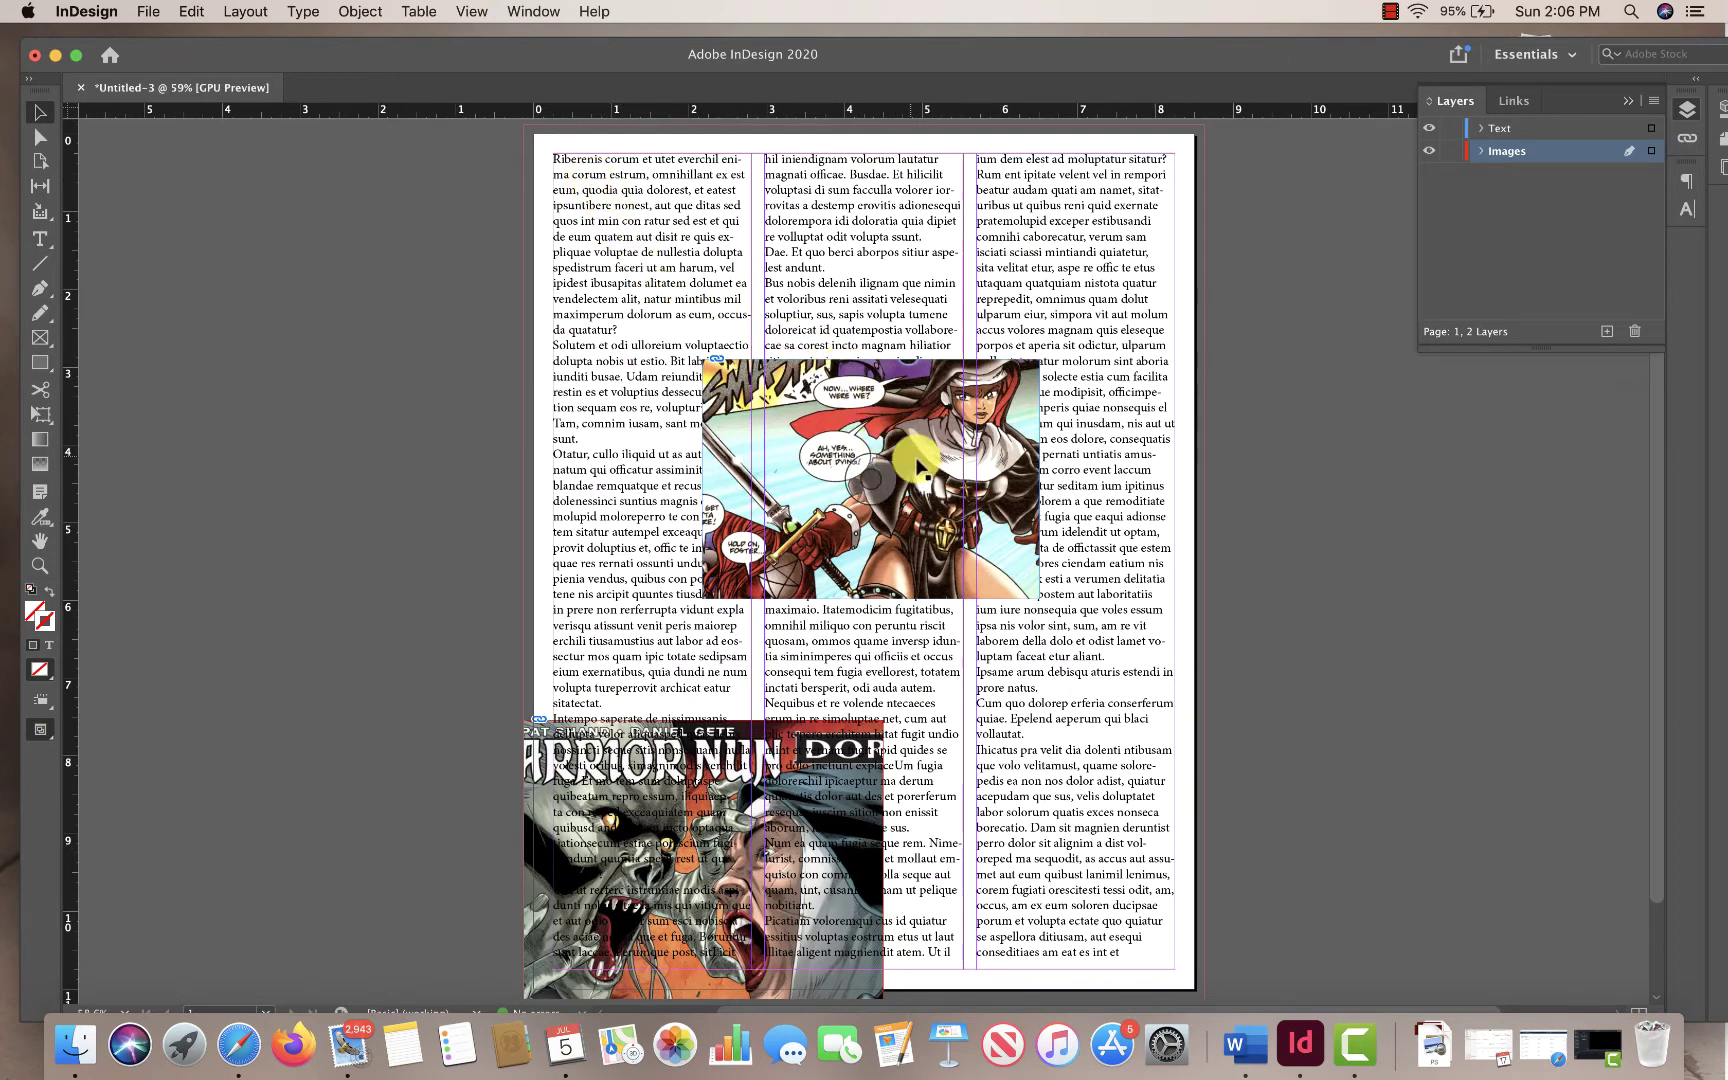
pyautogui.click(932, 470)
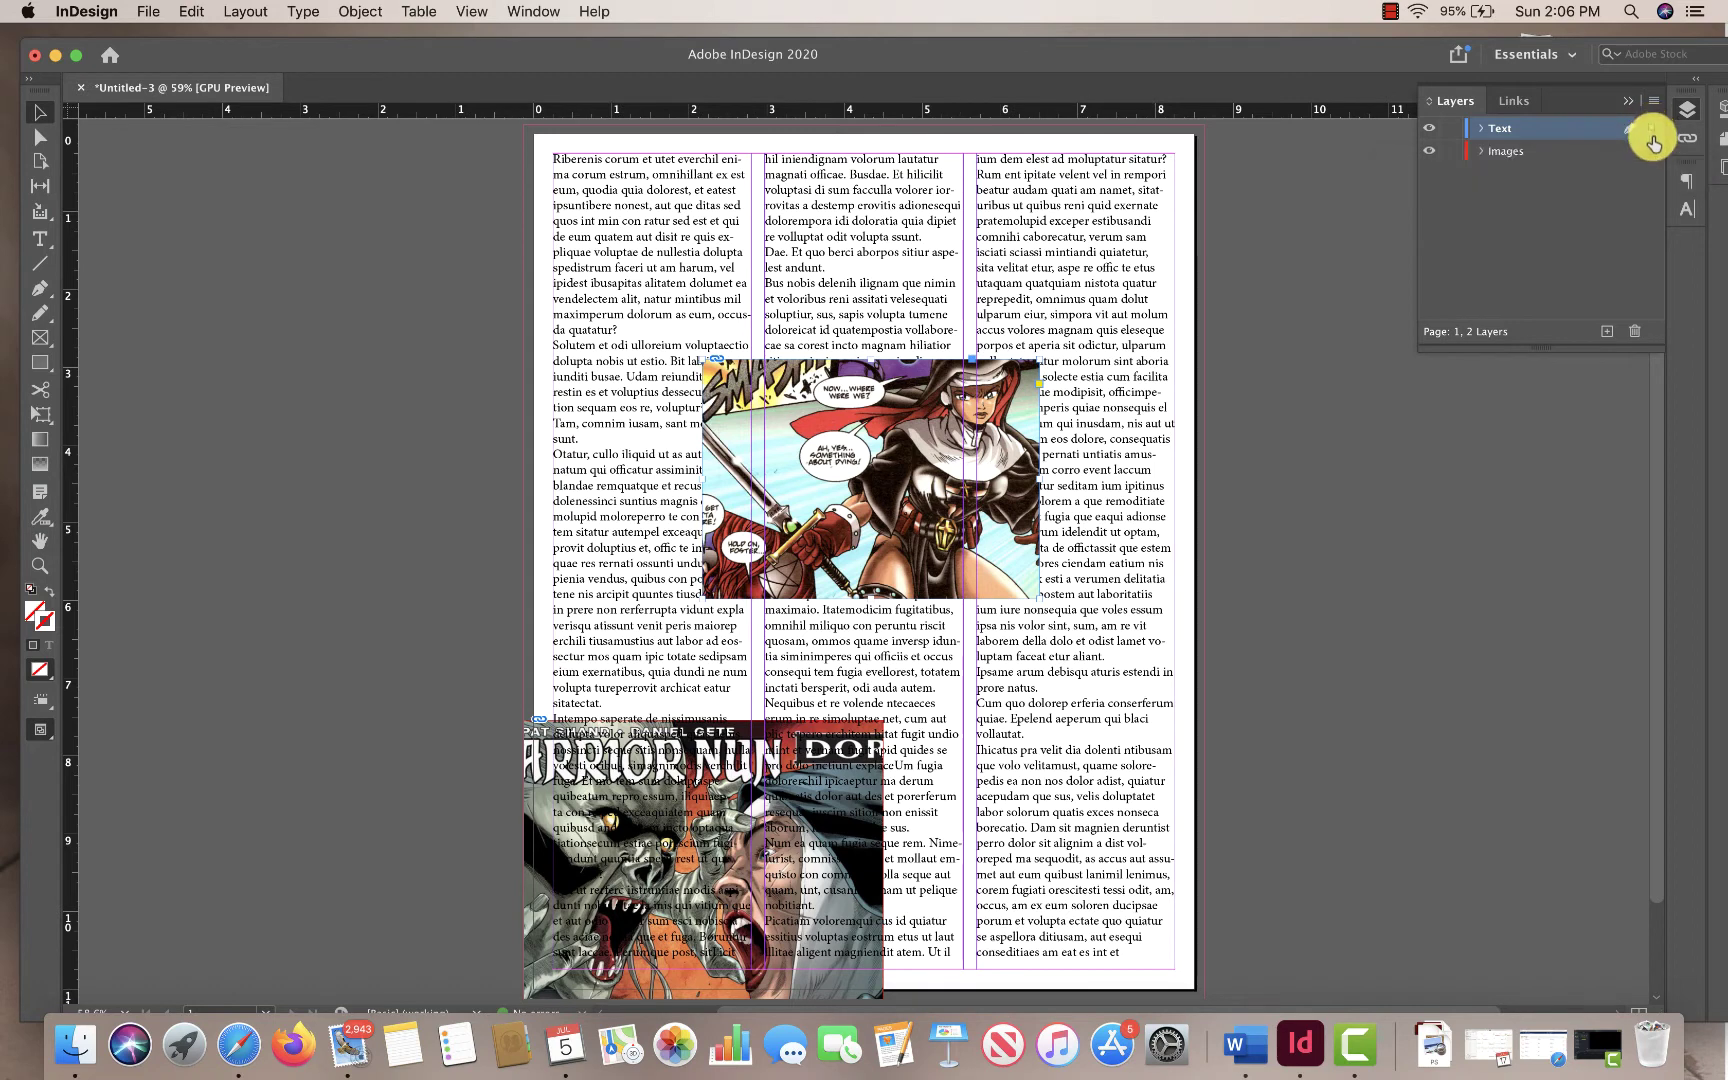
pyautogui.moveTo(1652, 157); pyautogui.dragTo(1651, 150)
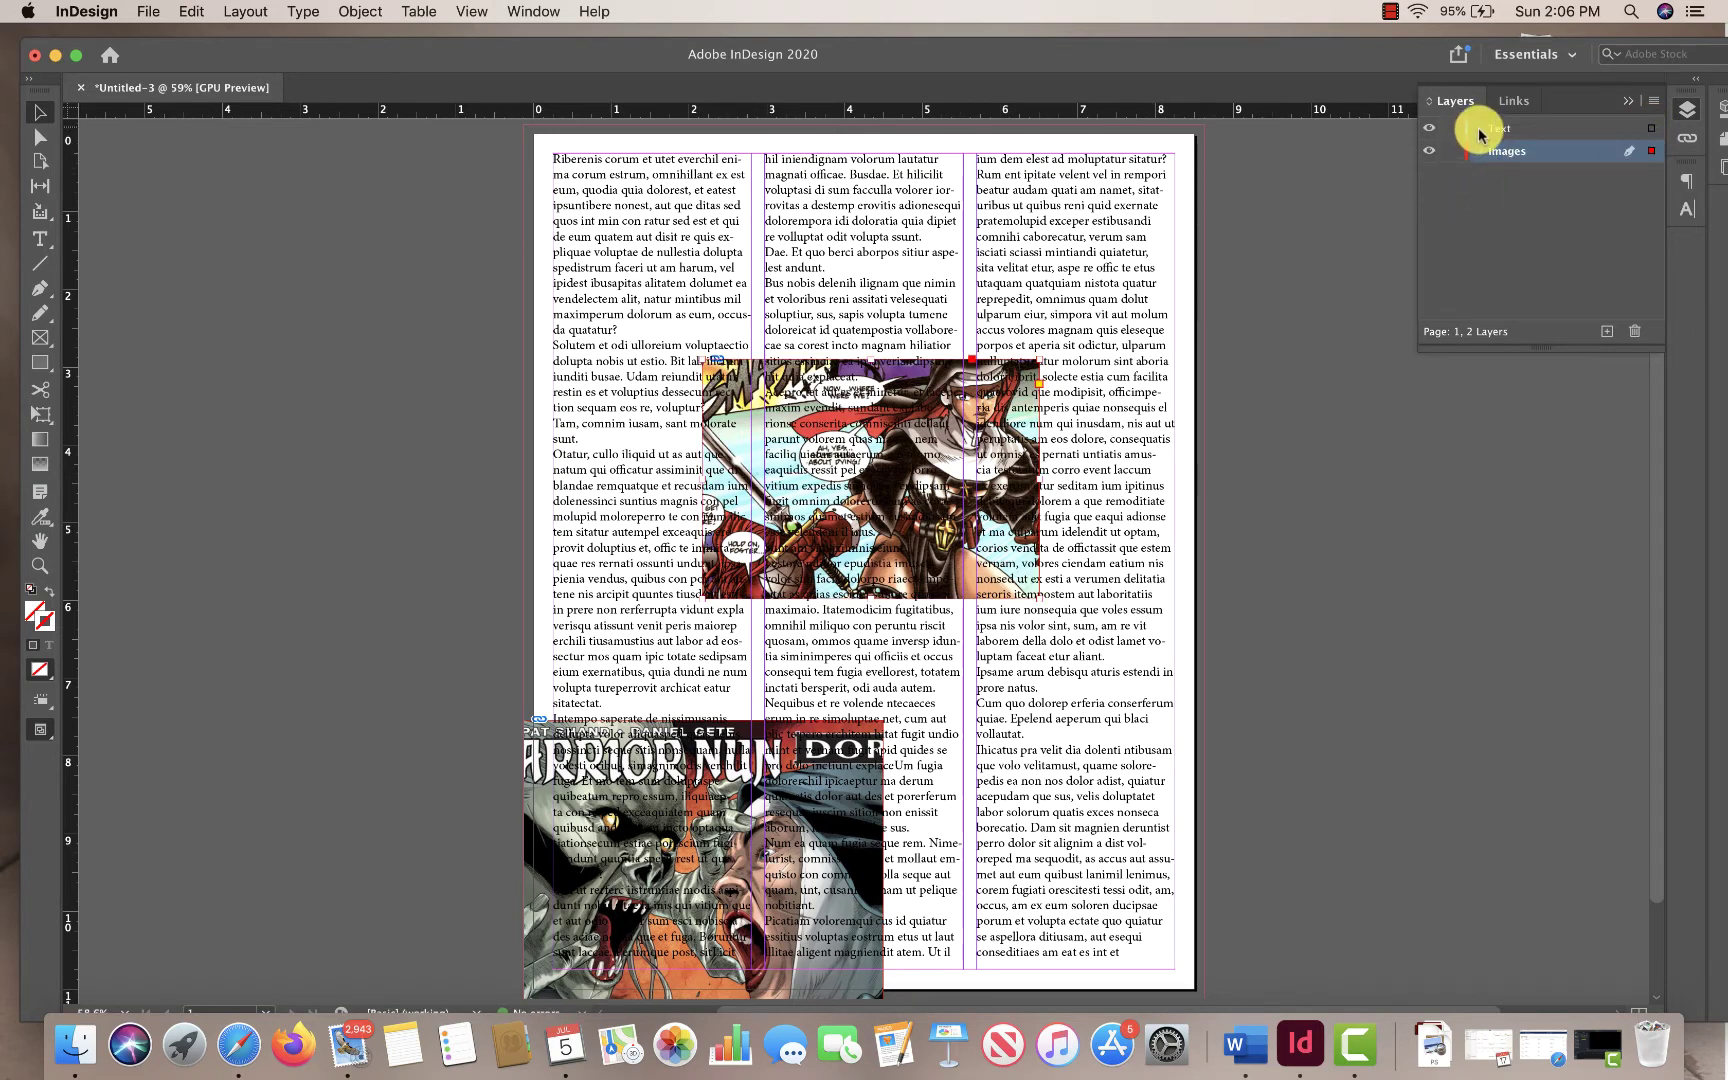
pyautogui.click(1481, 152)
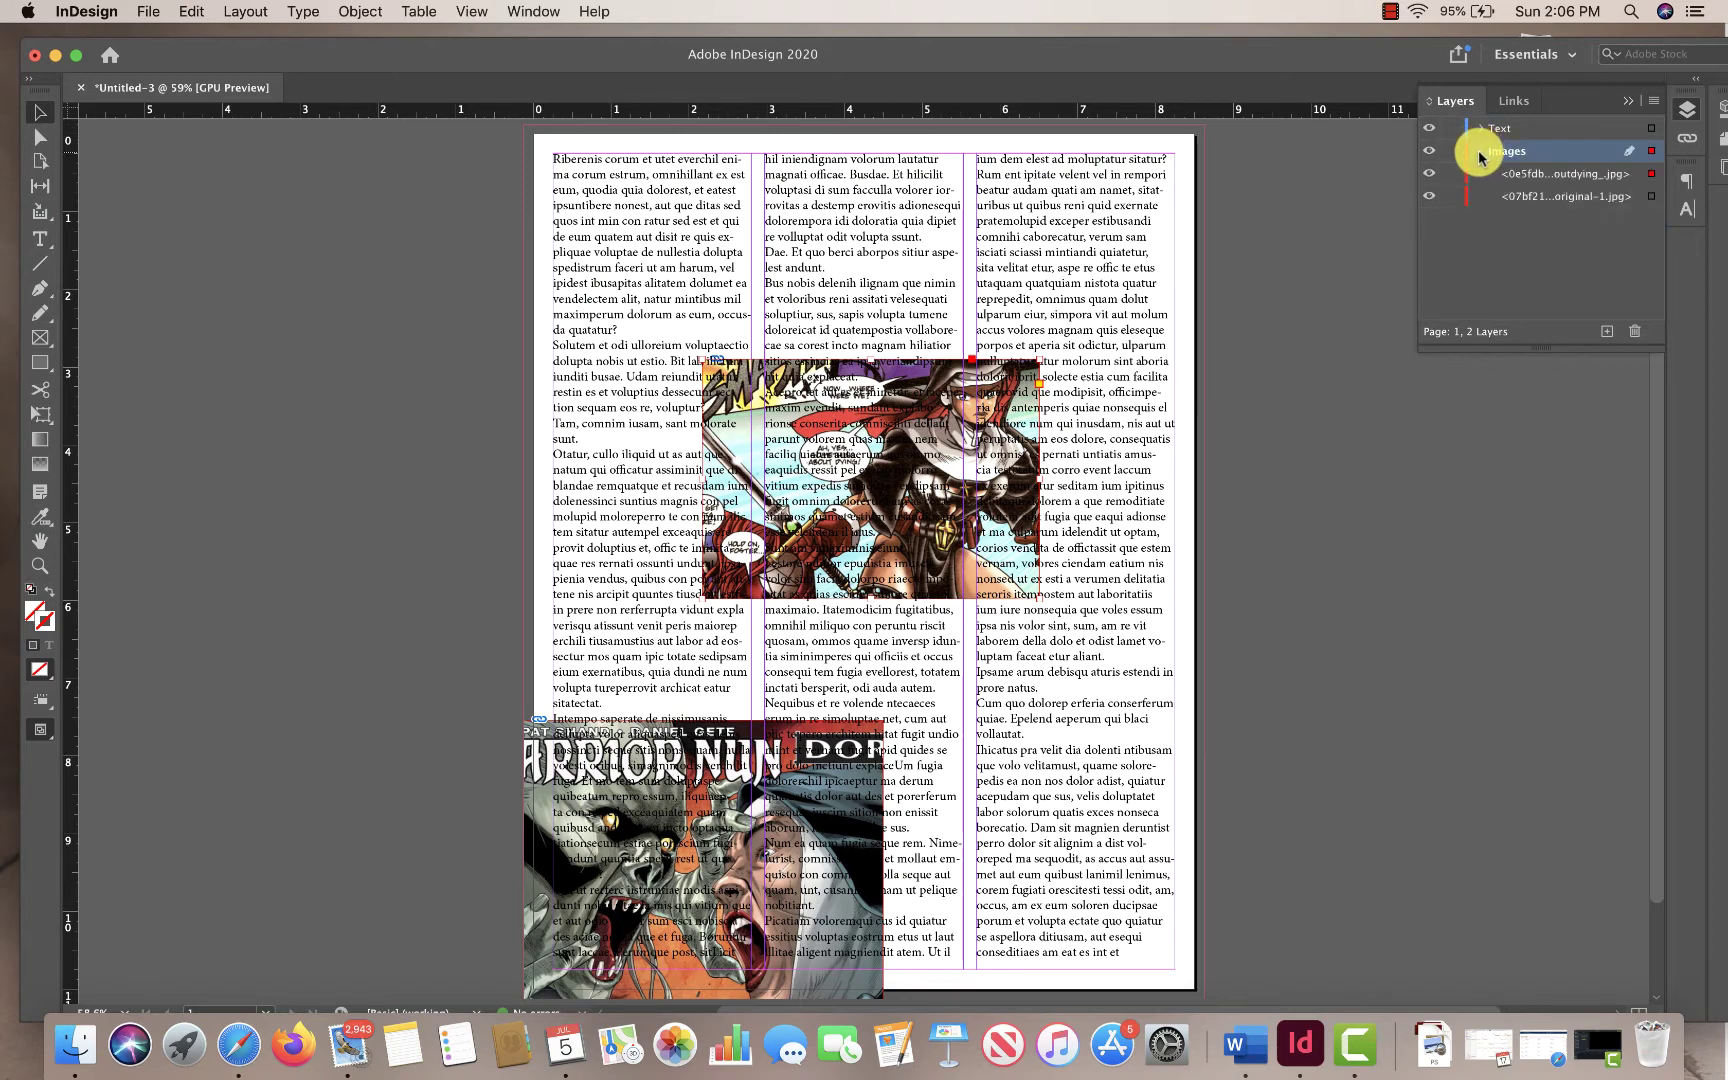
pyautogui.click(1540, 182)
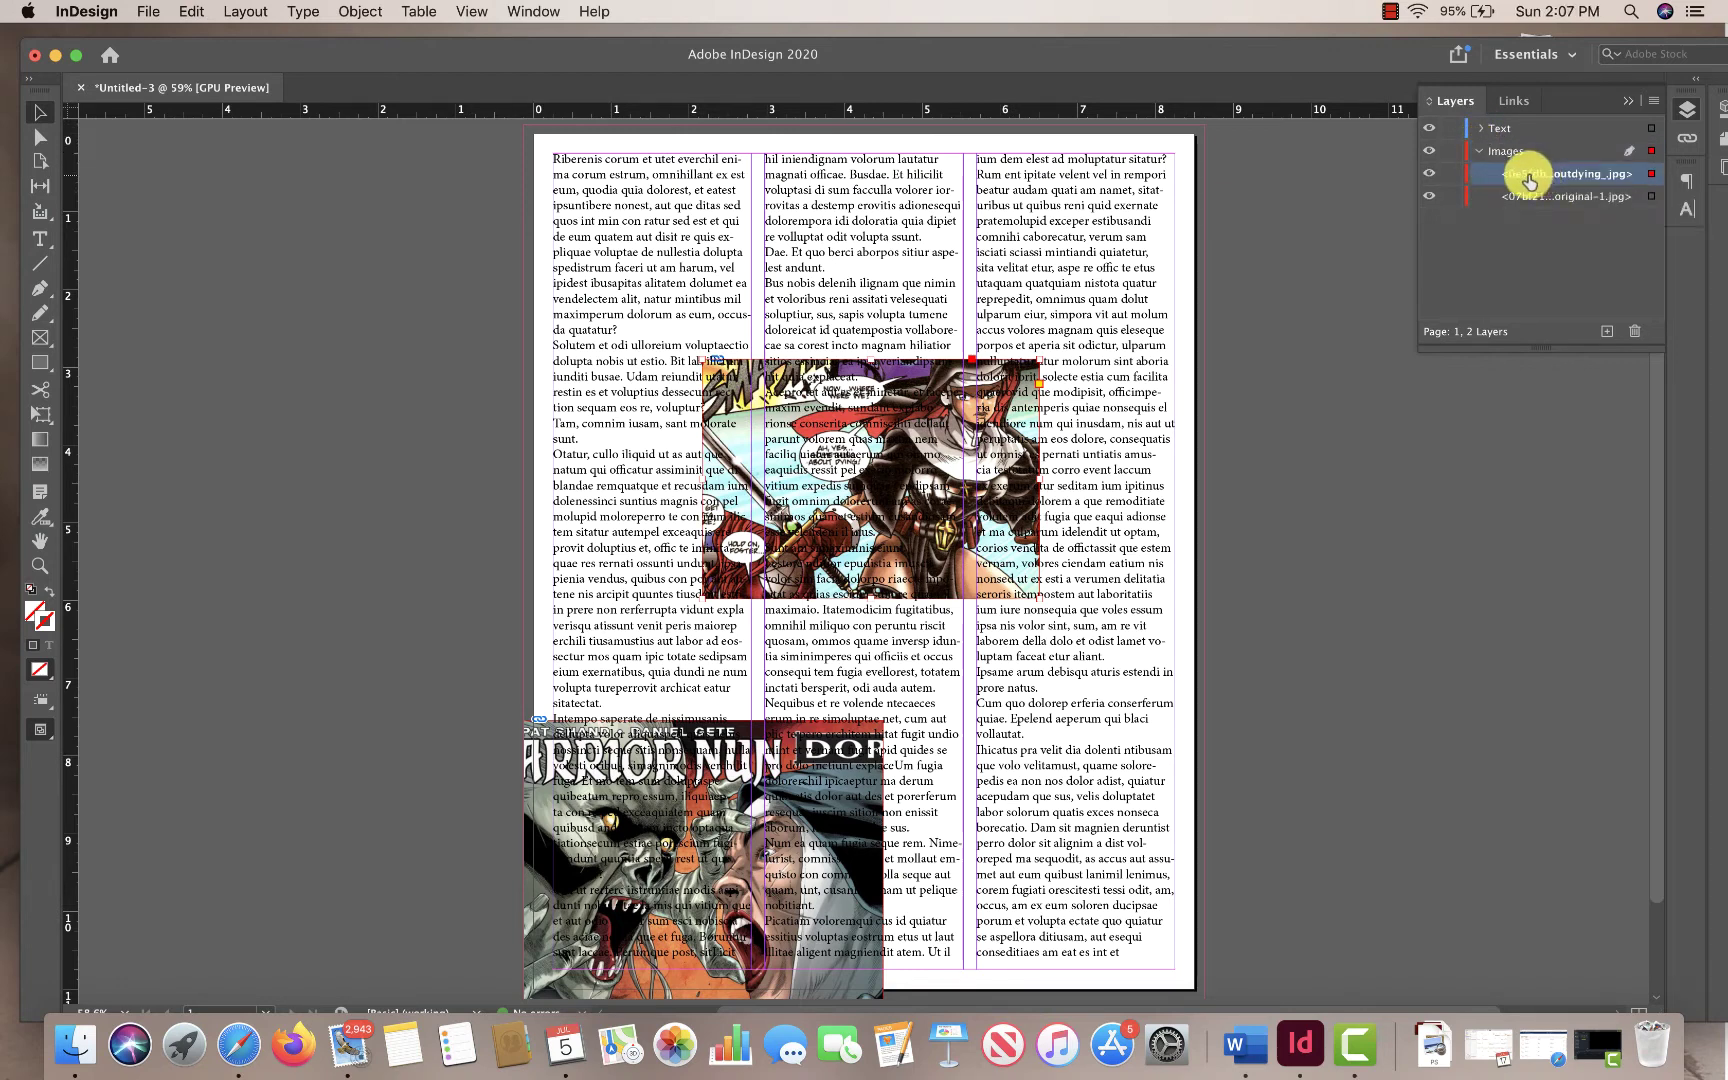
pyautogui.click(1481, 151)
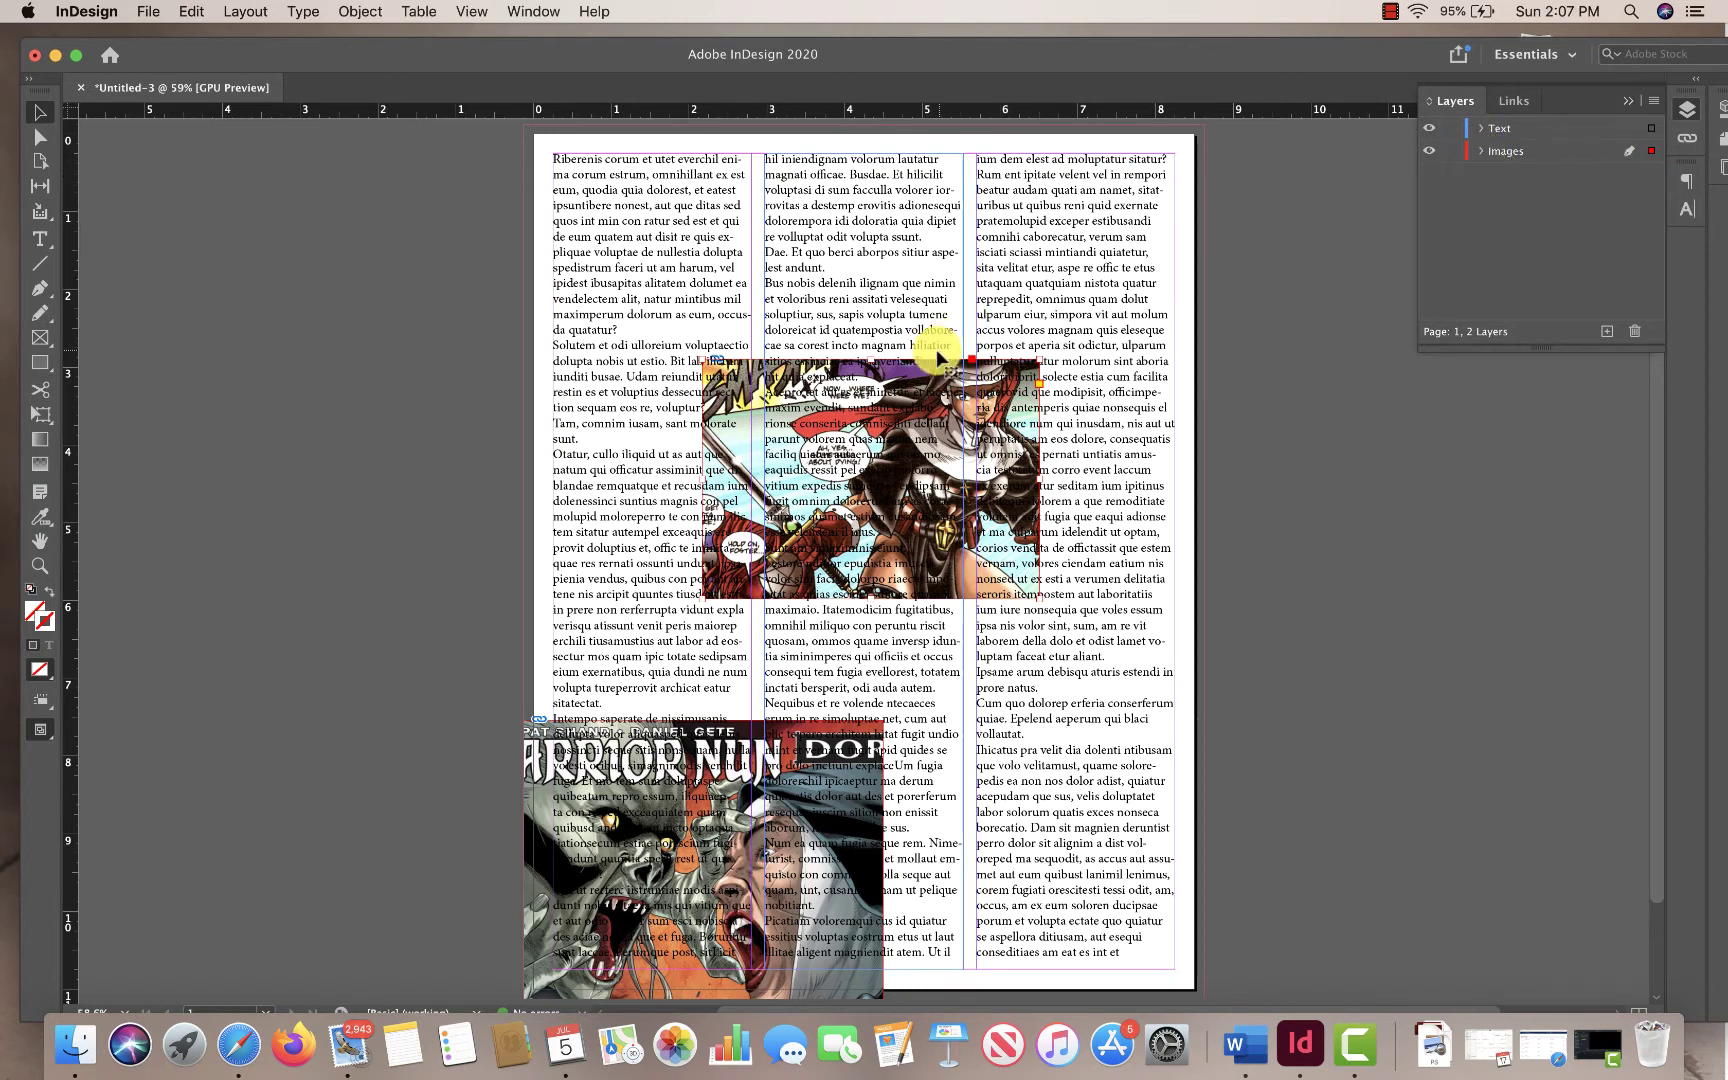
# Hide the Text layer and select the comic image frame at the page's centre
pyautogui.click(840, 410)
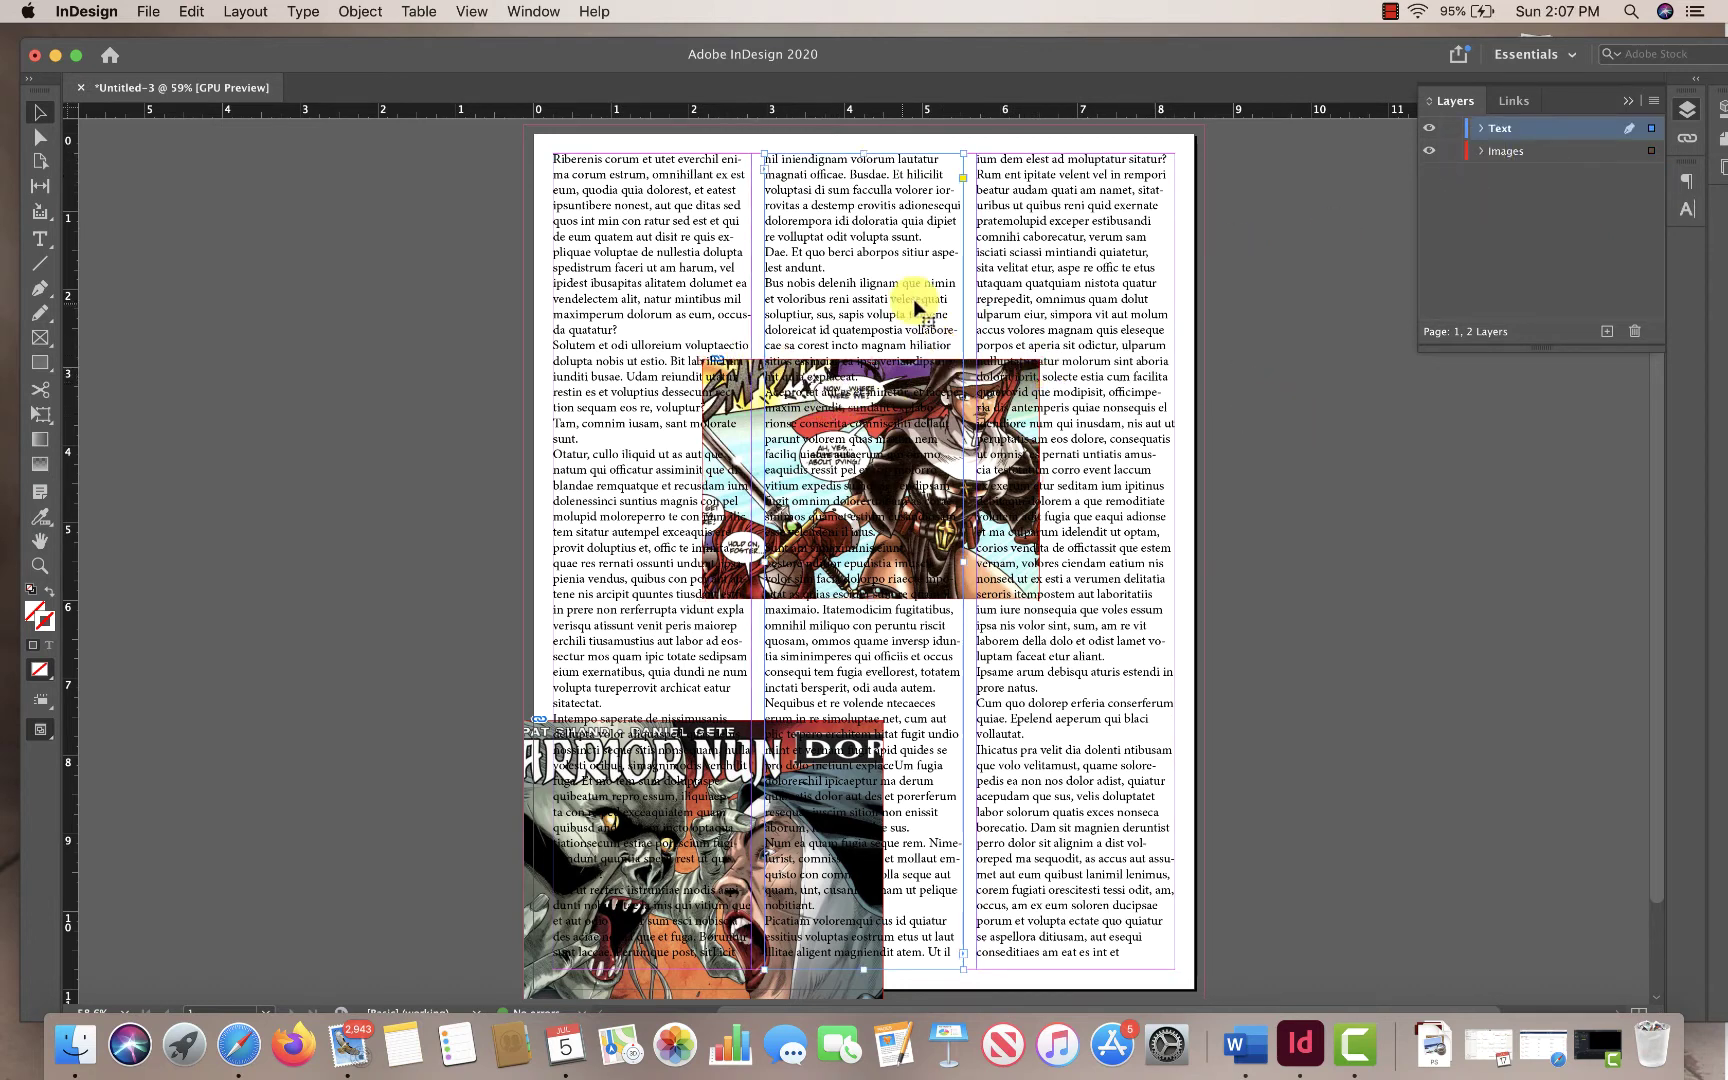
pyautogui.click(1430, 128)
pyautogui.click(869, 480)
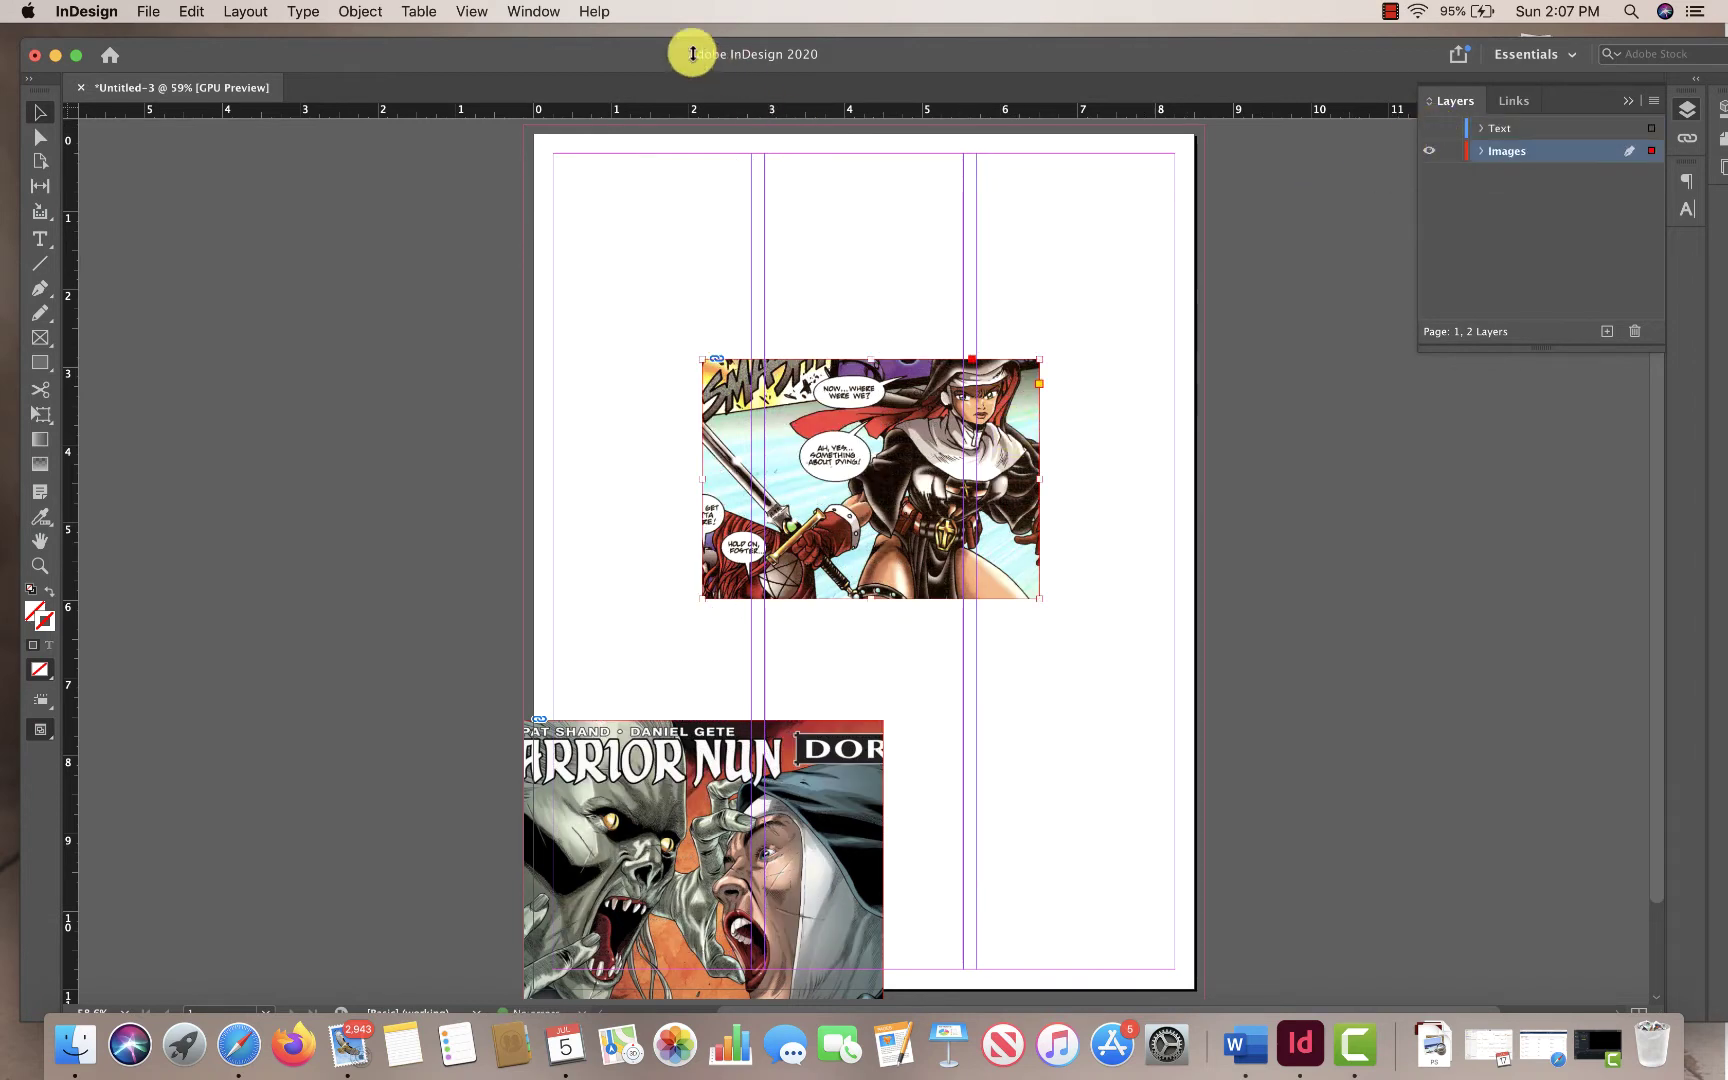
# Show the Text Wrap panel and dock it in the collapsed panel strip below the Character panel
pyautogui.click(517, 12)
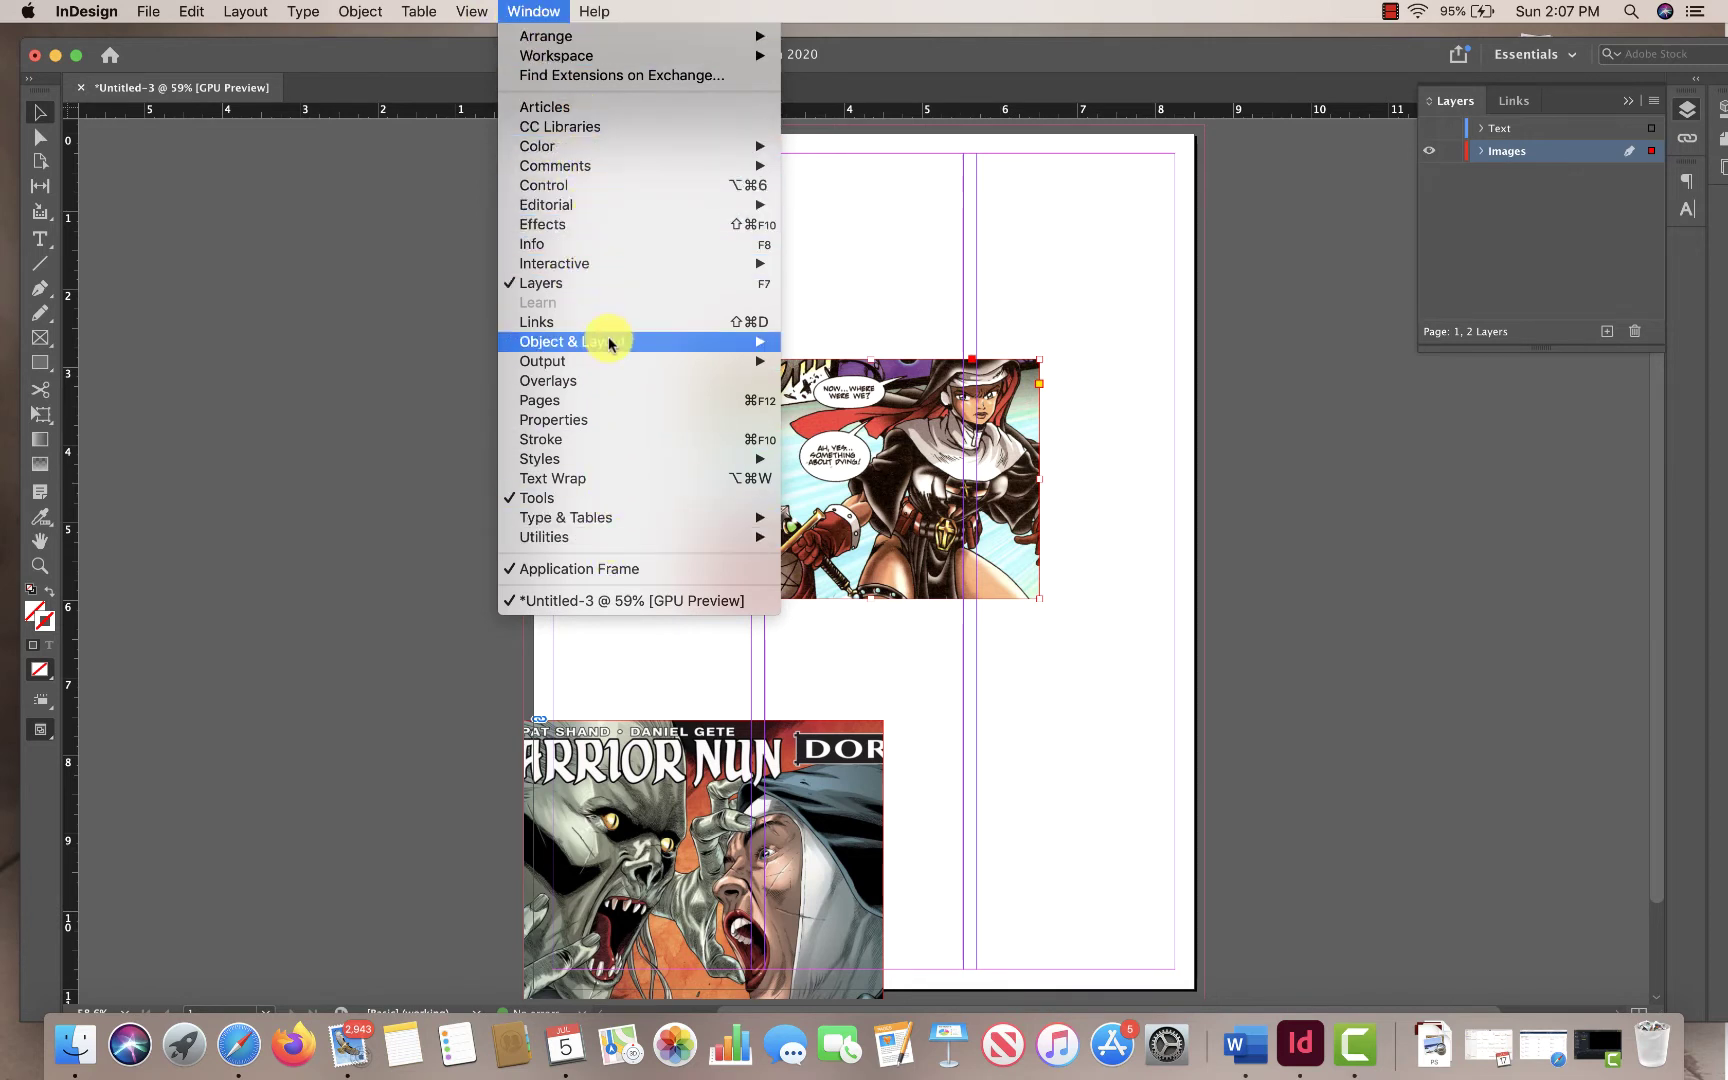
pyautogui.click(620, 479)
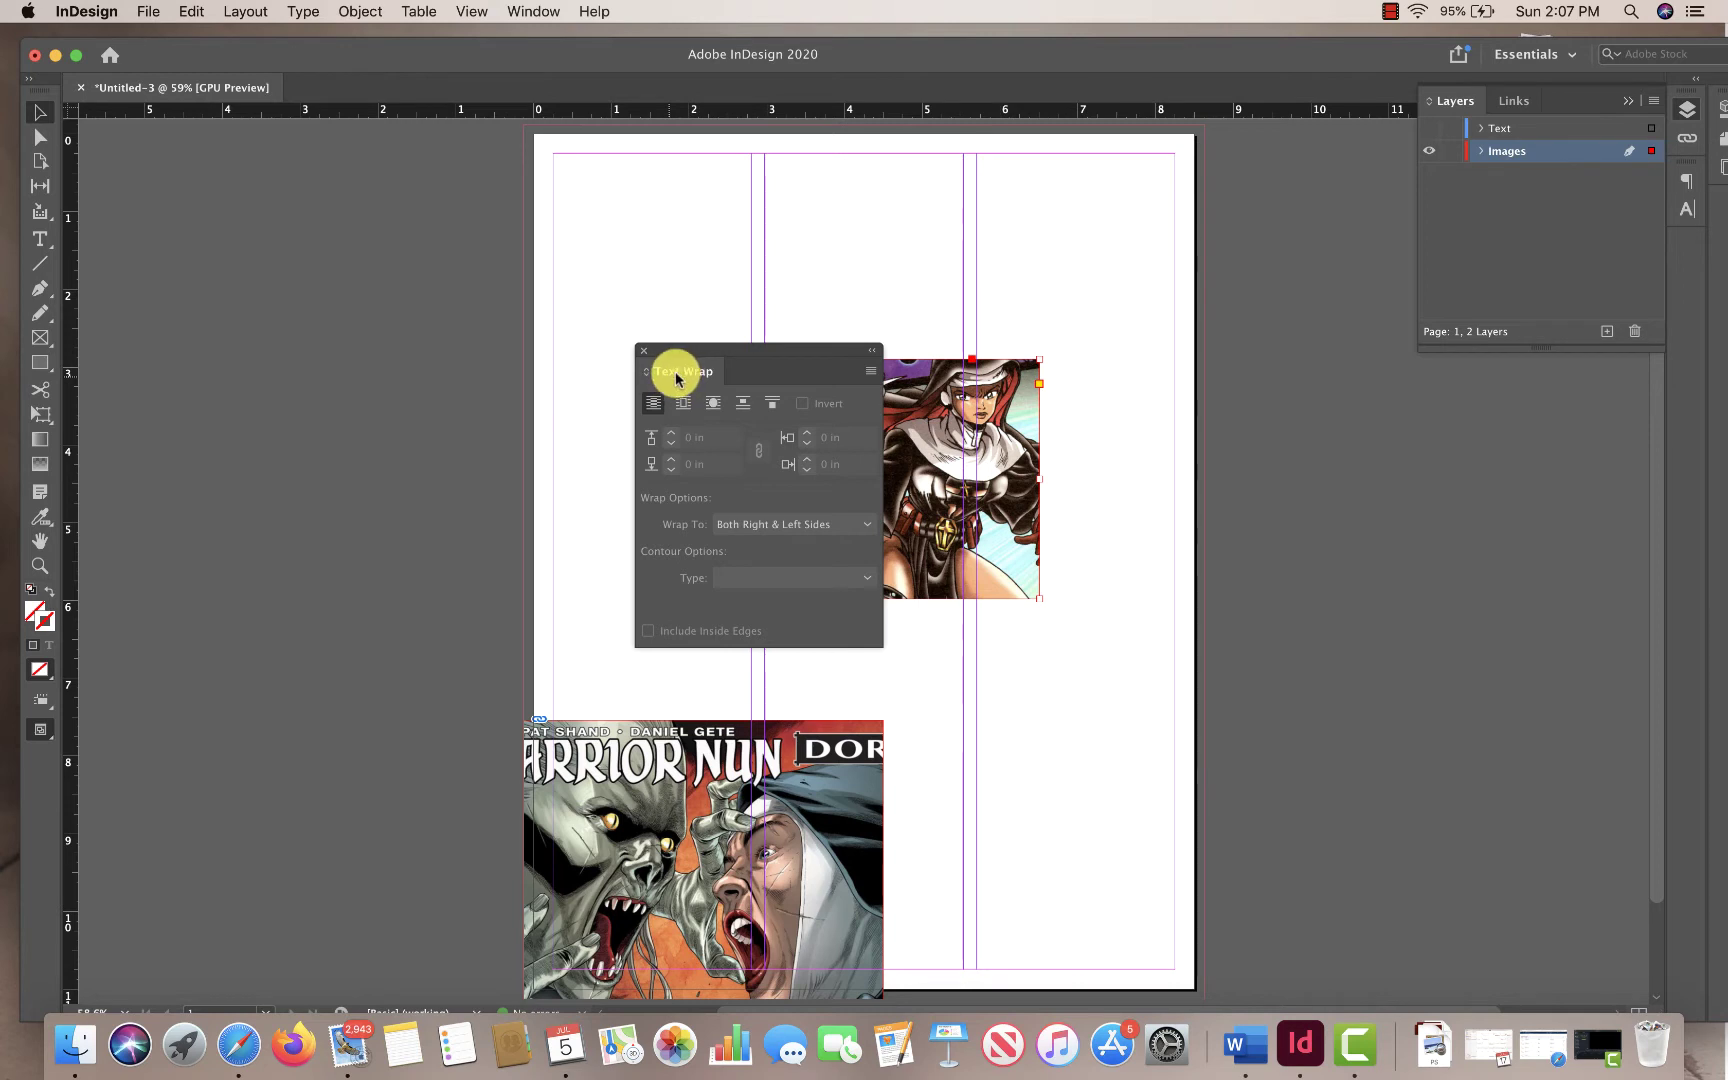
pyautogui.moveTo(676, 376); pyautogui.dragTo(1684, 256)
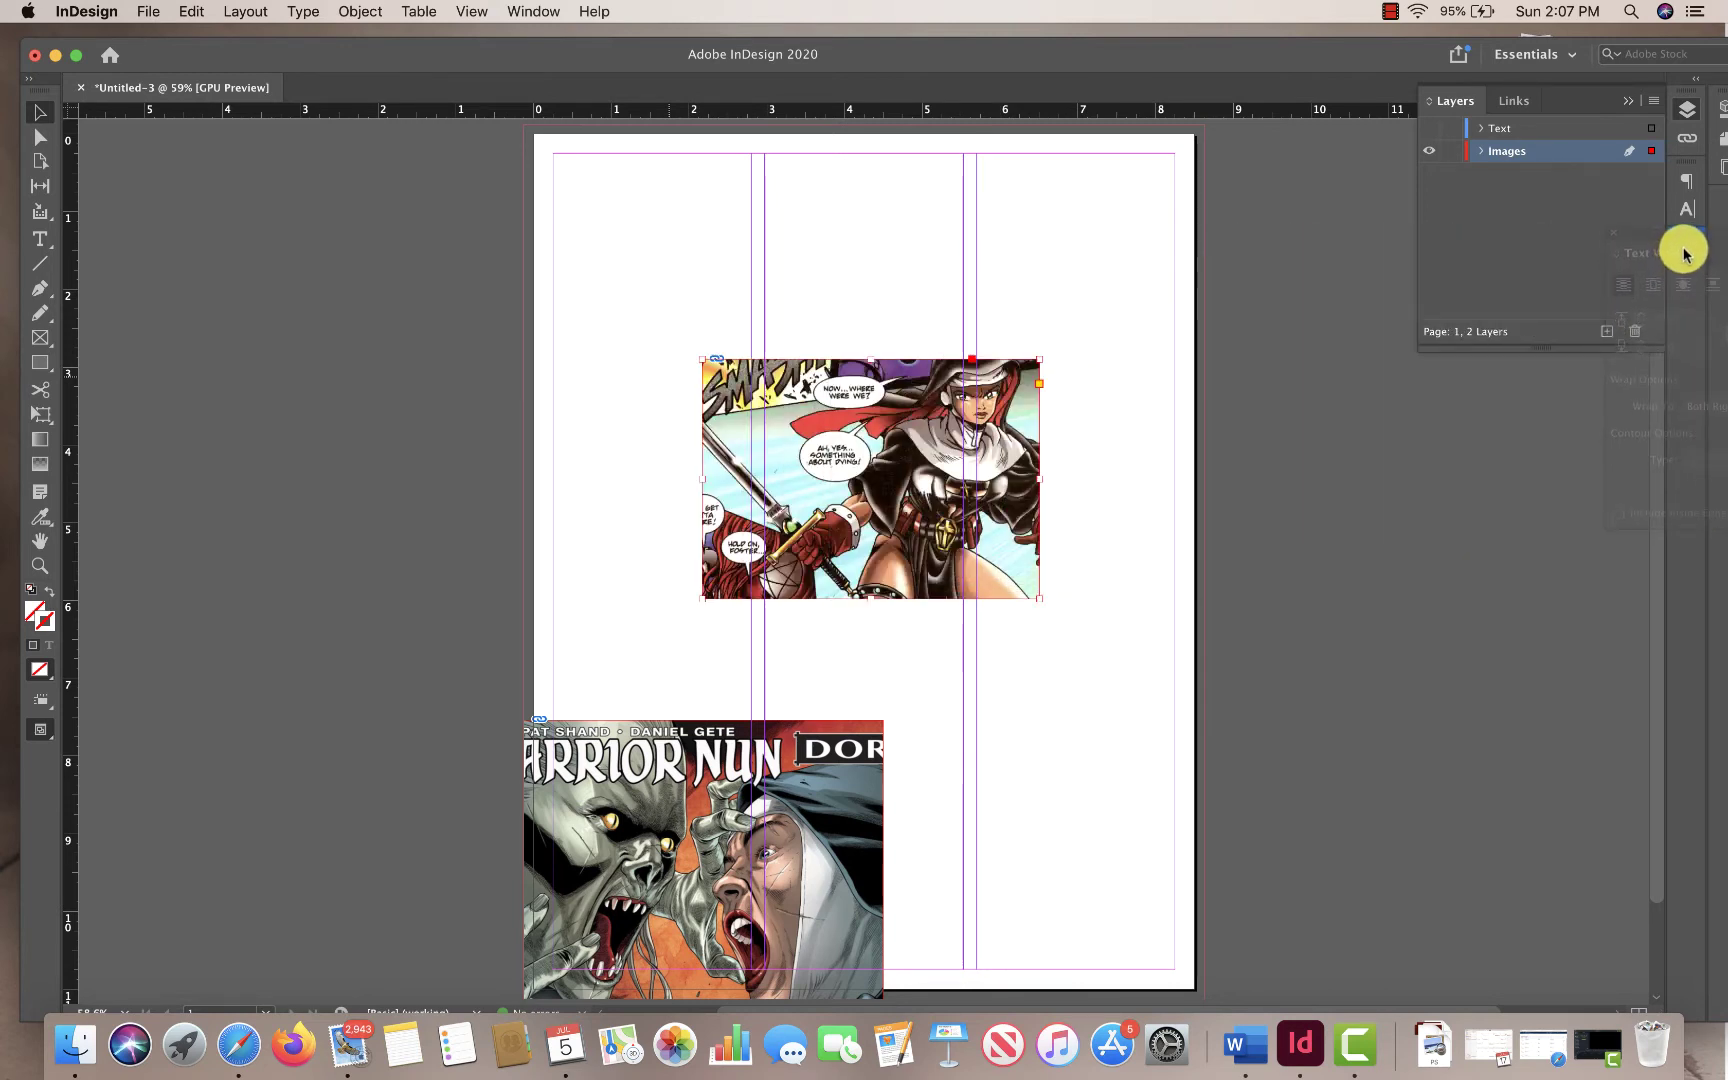
pyautogui.moveTo(1383, 52); pyautogui.dragTo(1342, 52)
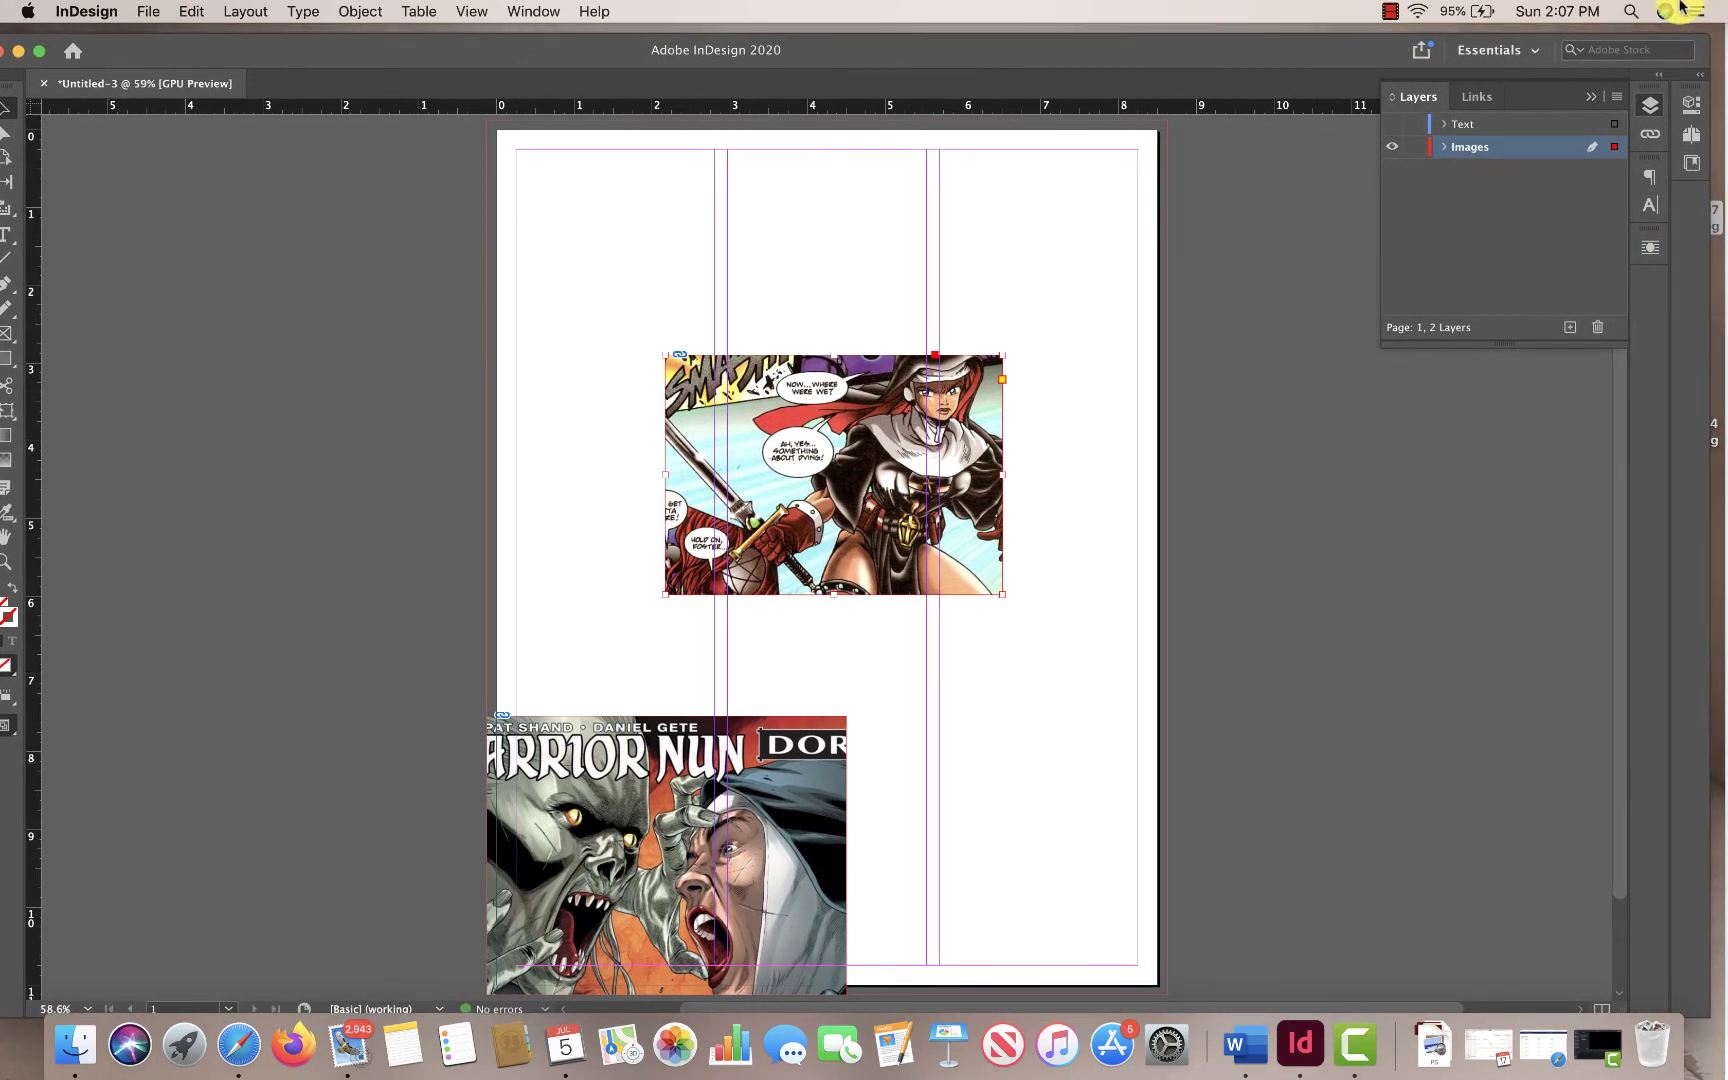
# Save the current panel layout as a new workspace named FIU, capturing panel locations and menu customization
pyautogui.click(1550, 50)
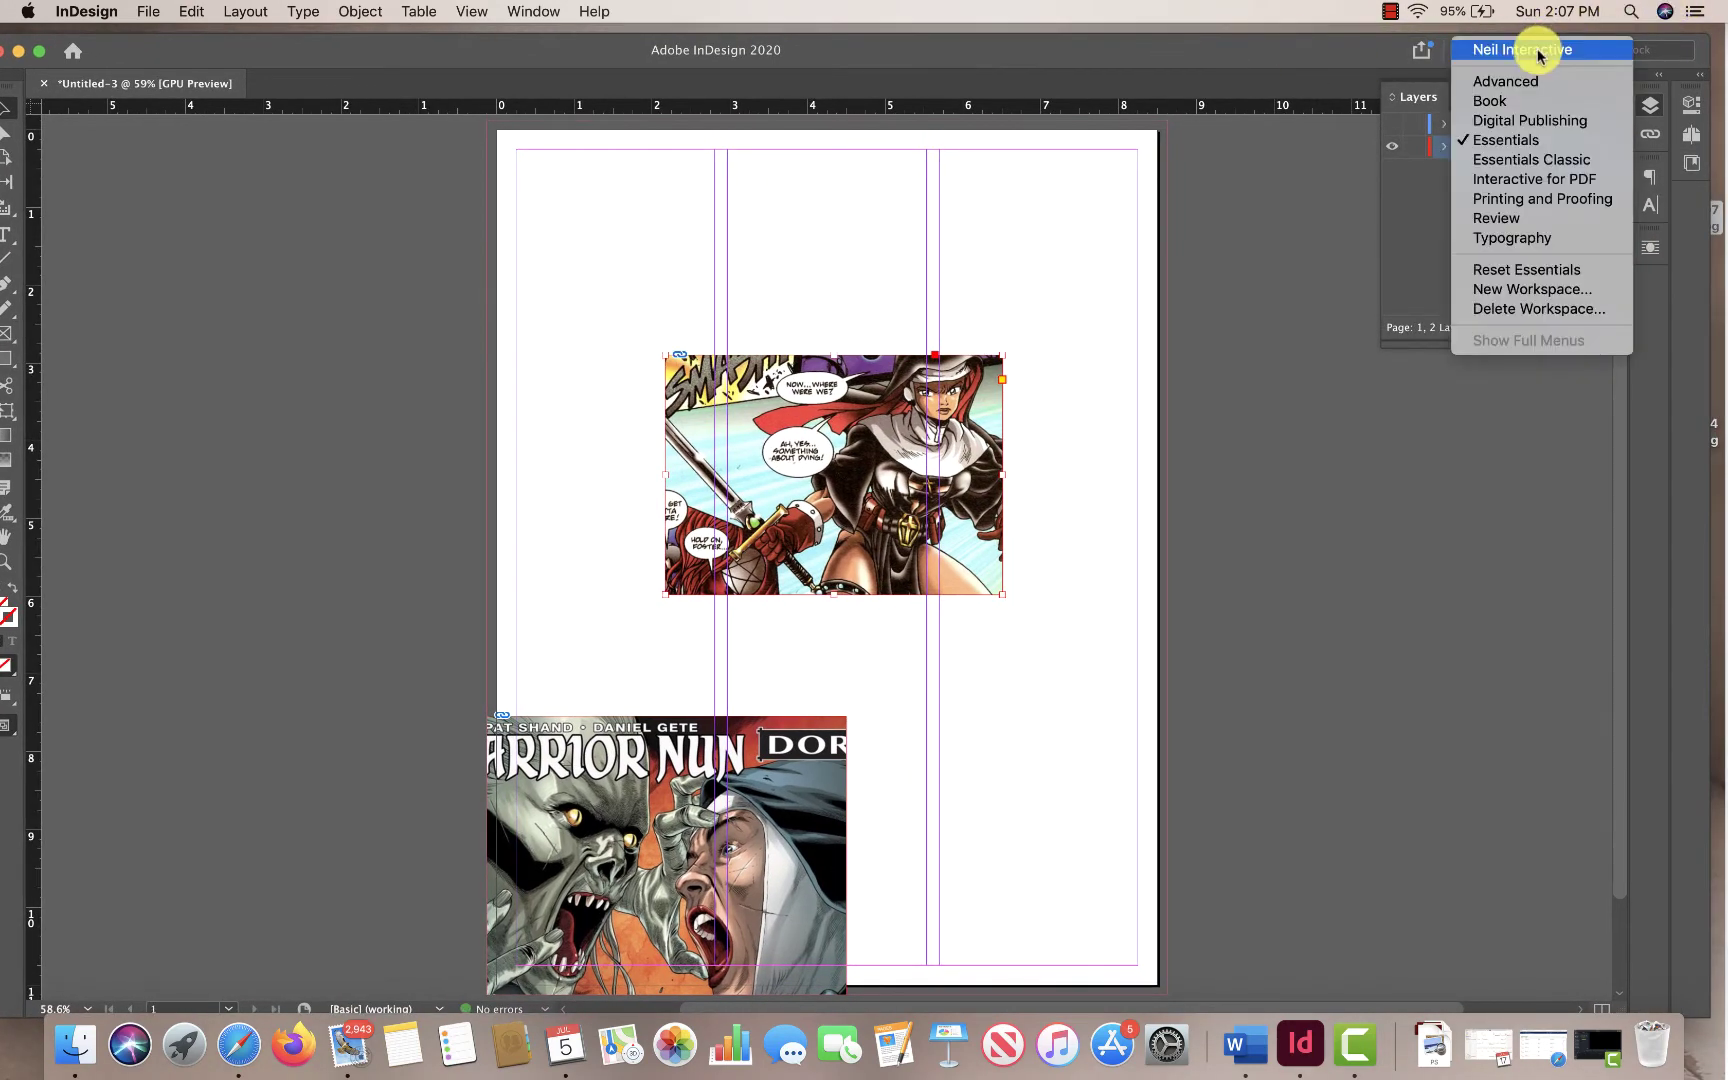
pyautogui.click(1562, 290)
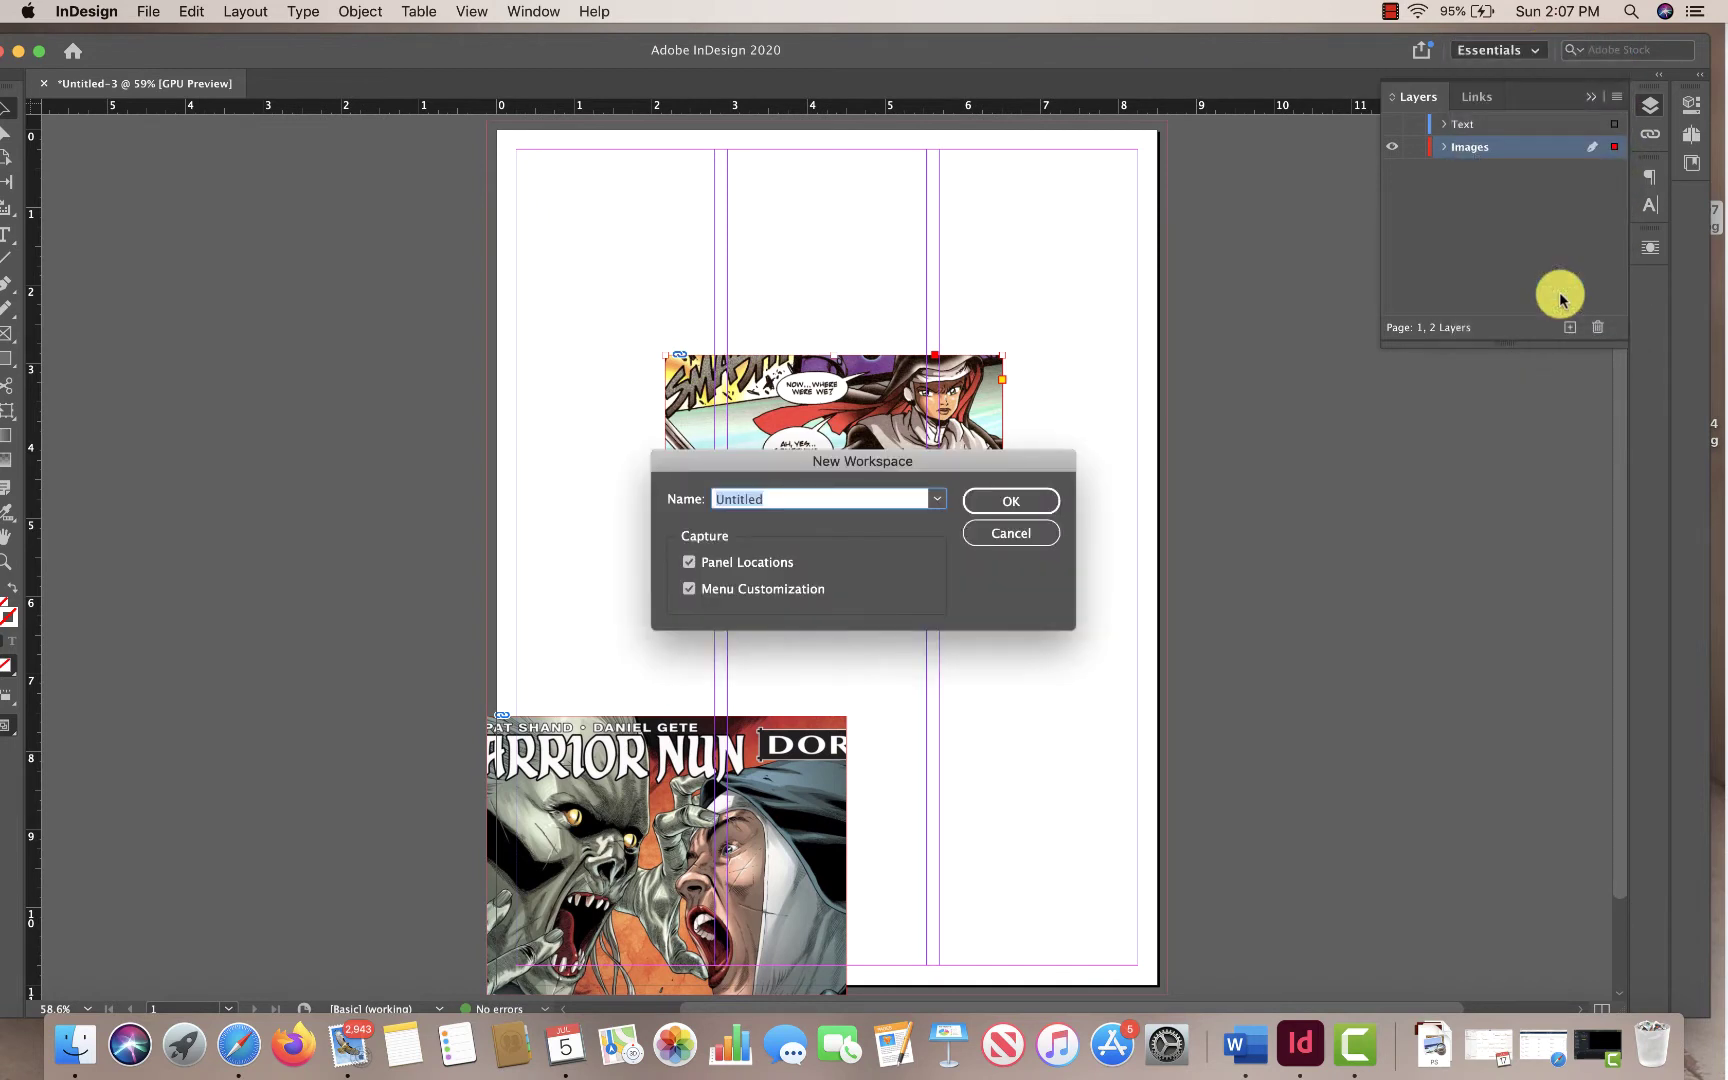
pyautogui.write('FIU')
pyautogui.click(1024, 497)
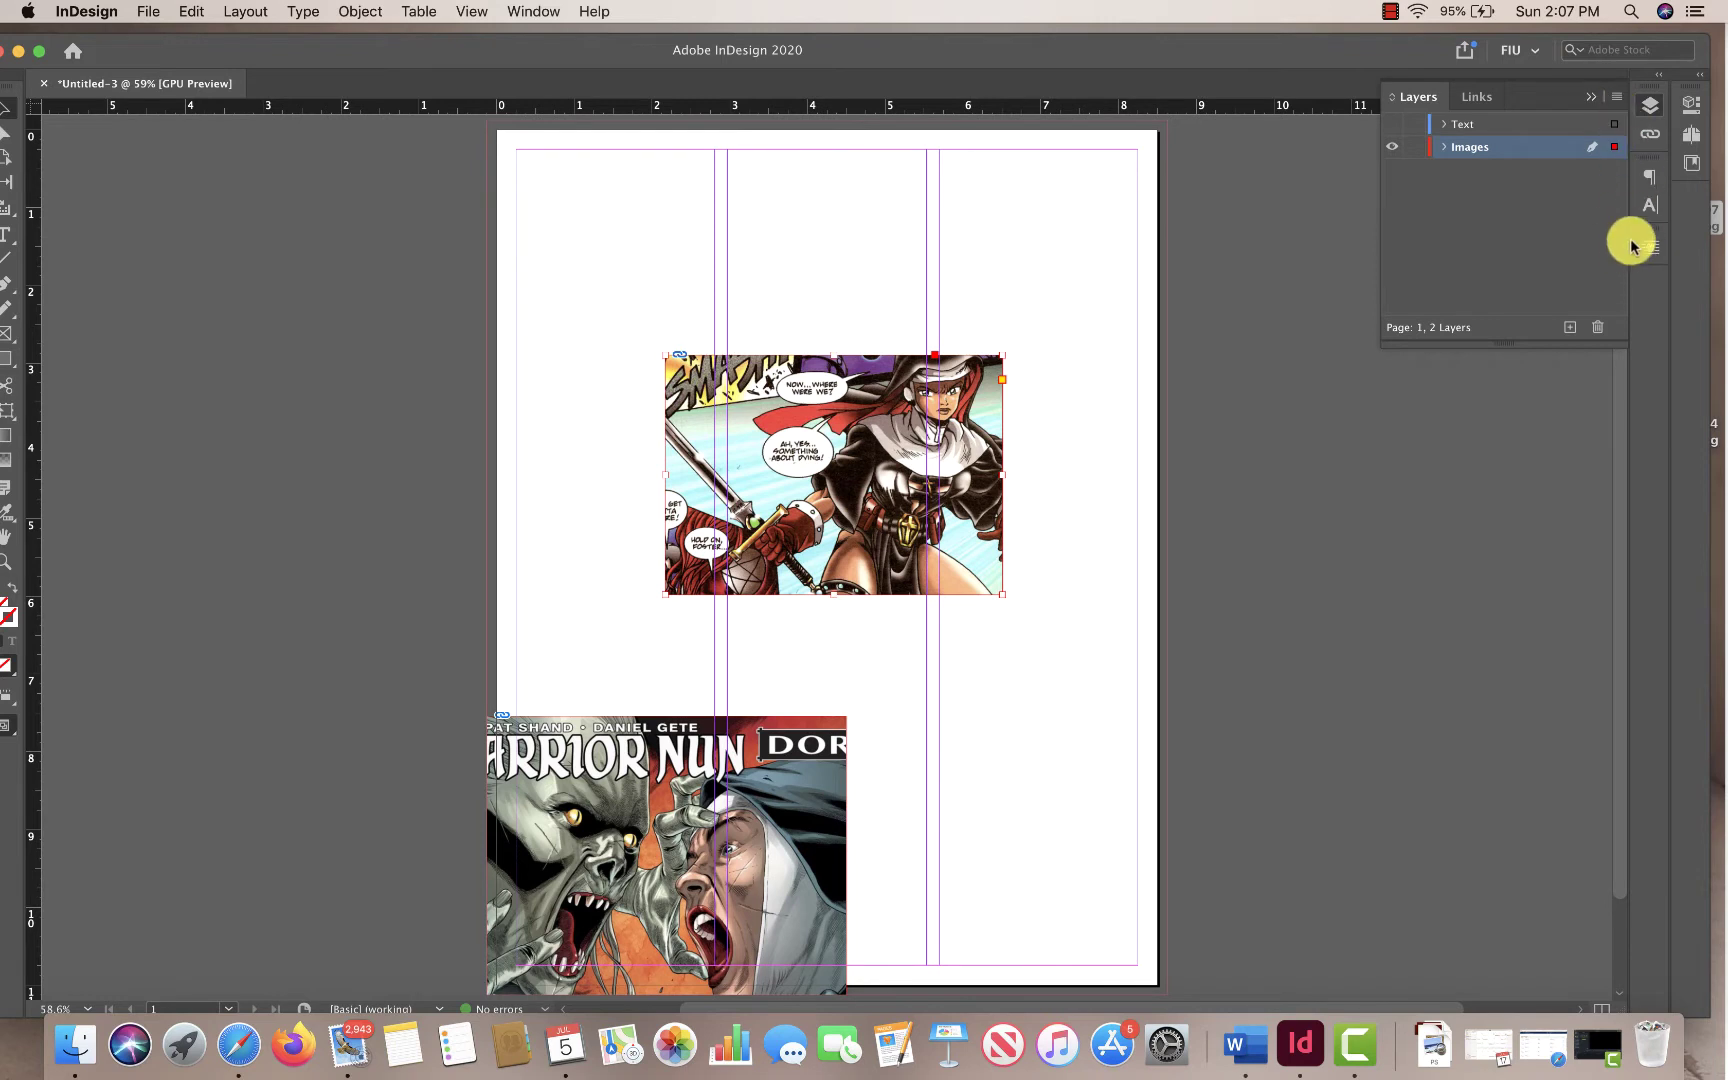
# Add a second page based on A-Master, look at it below page 1, and delete it again
pyautogui.click(1689, 106)
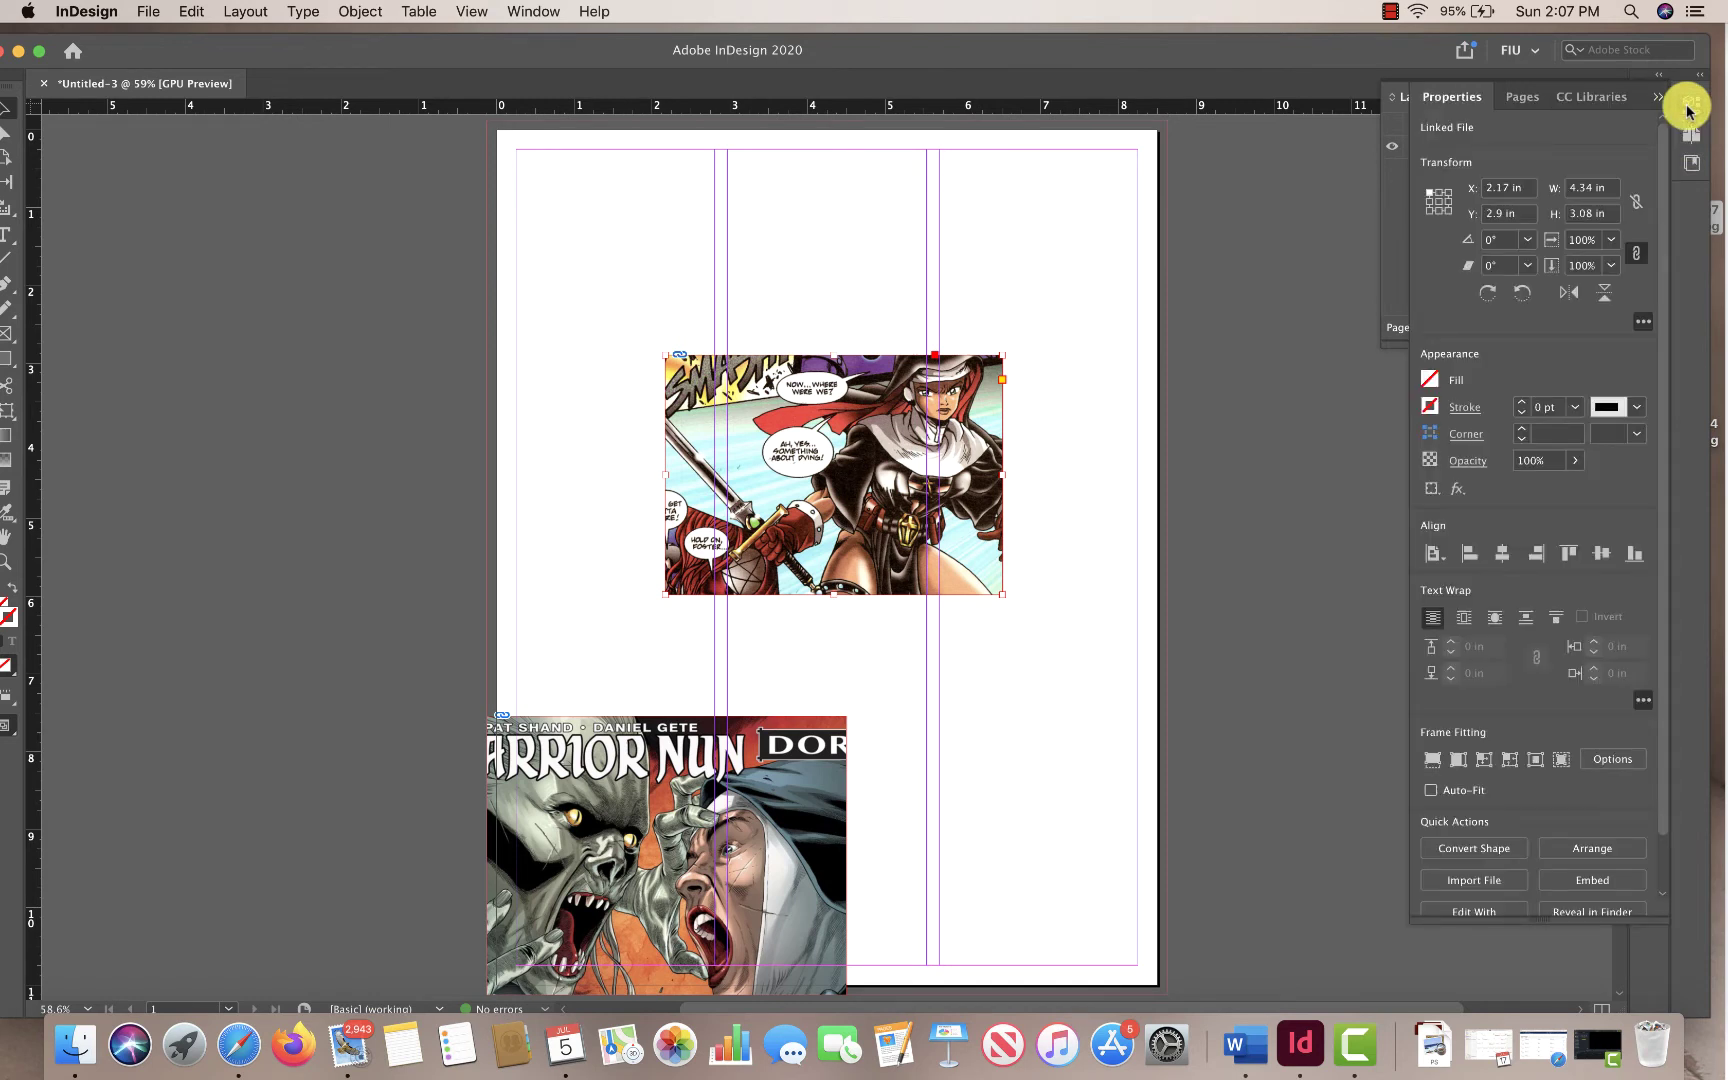
pyautogui.click(1526, 101)
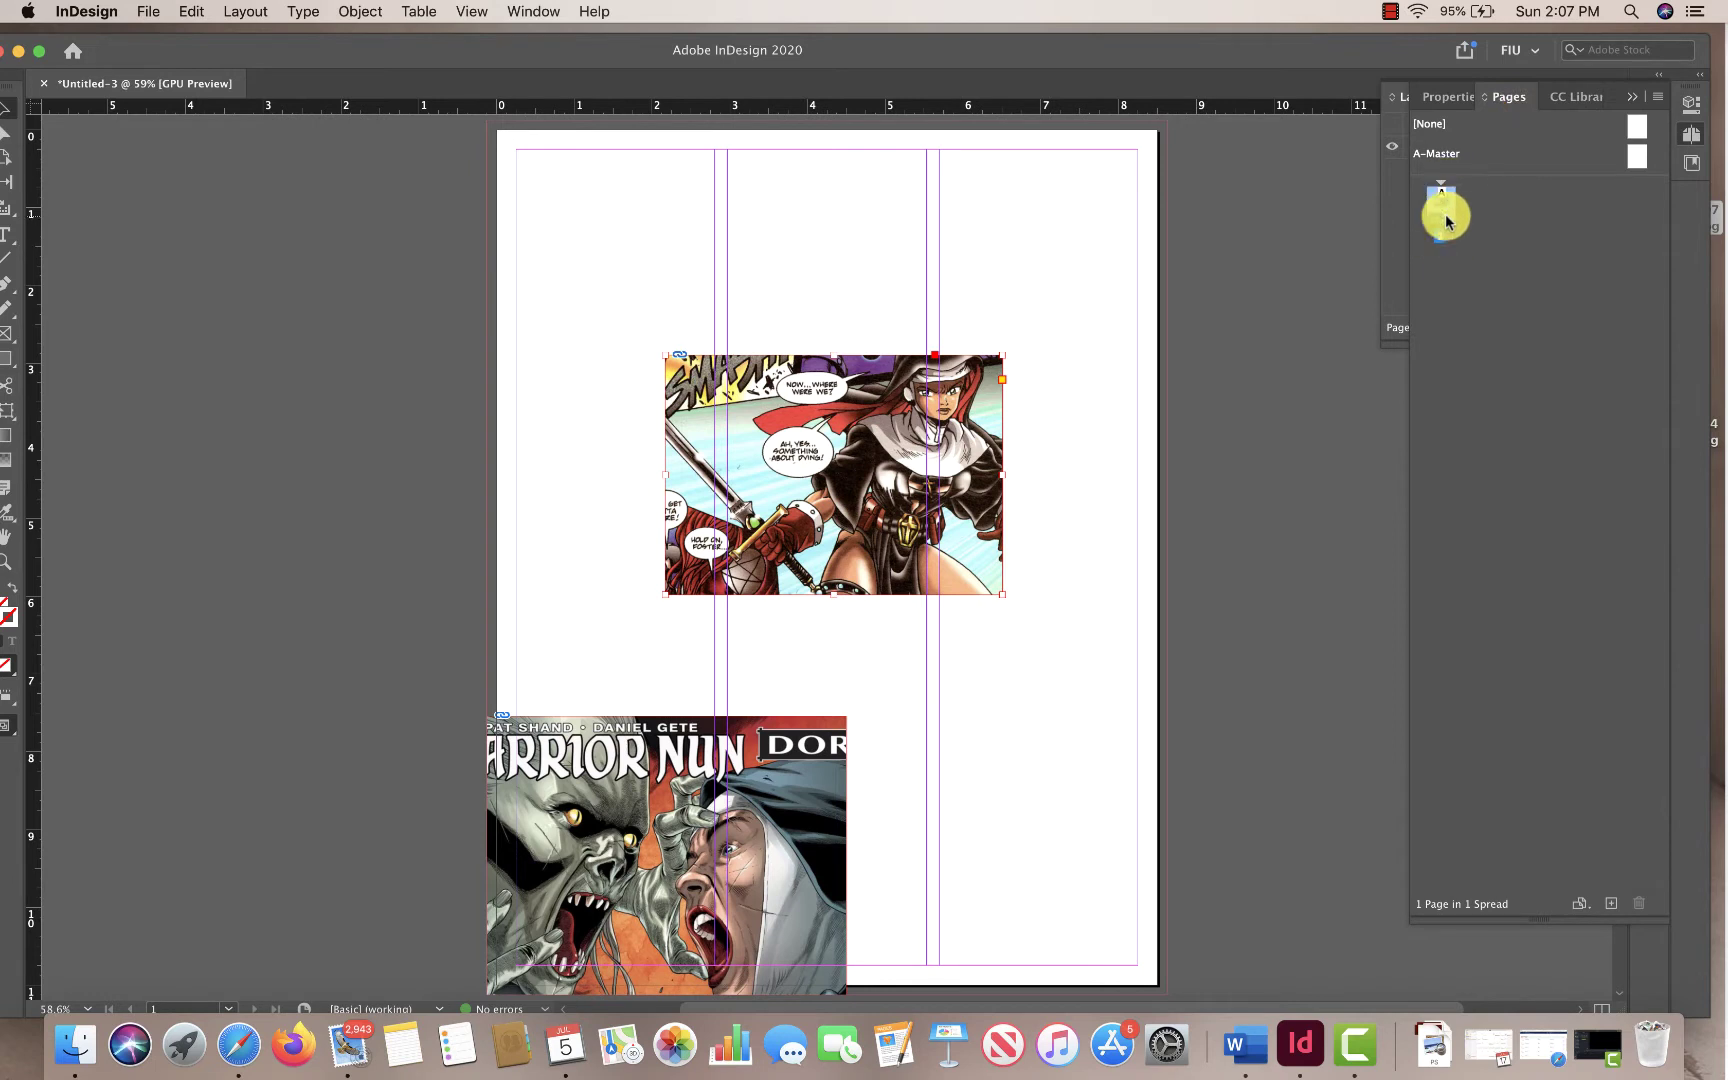
pyautogui.click(1604, 908)
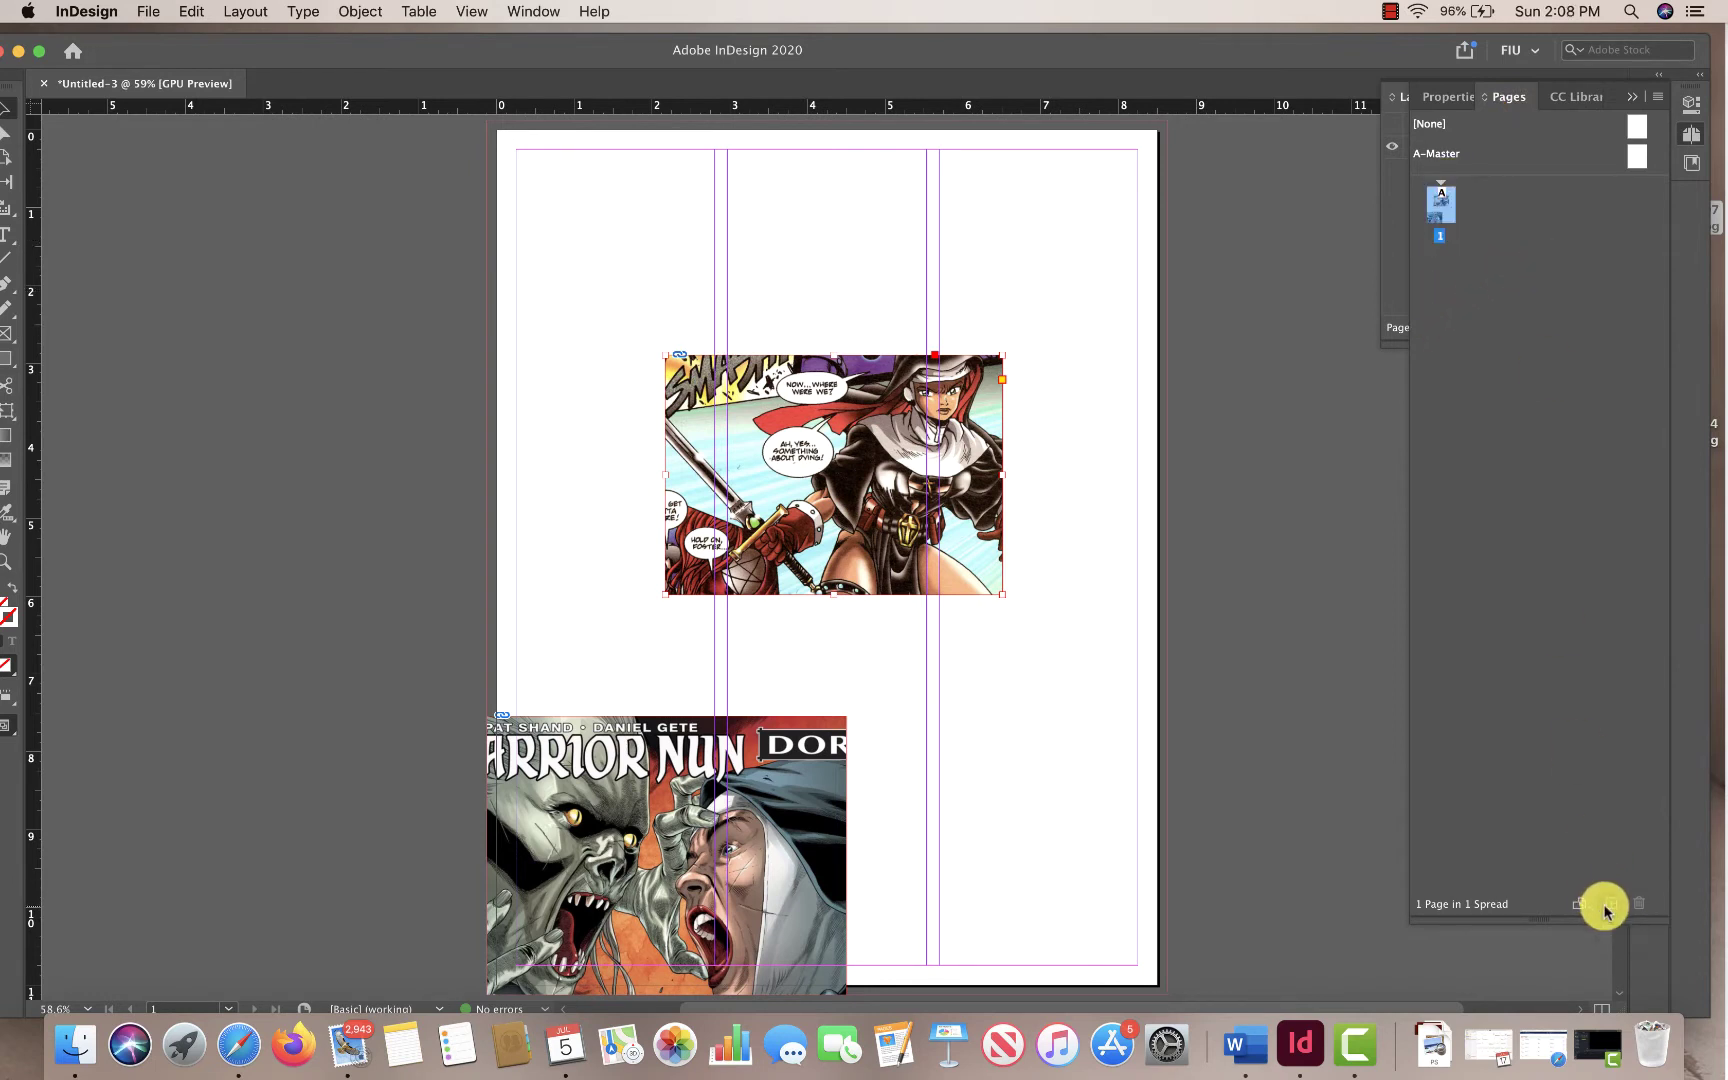
pyautogui.click(1437, 300)
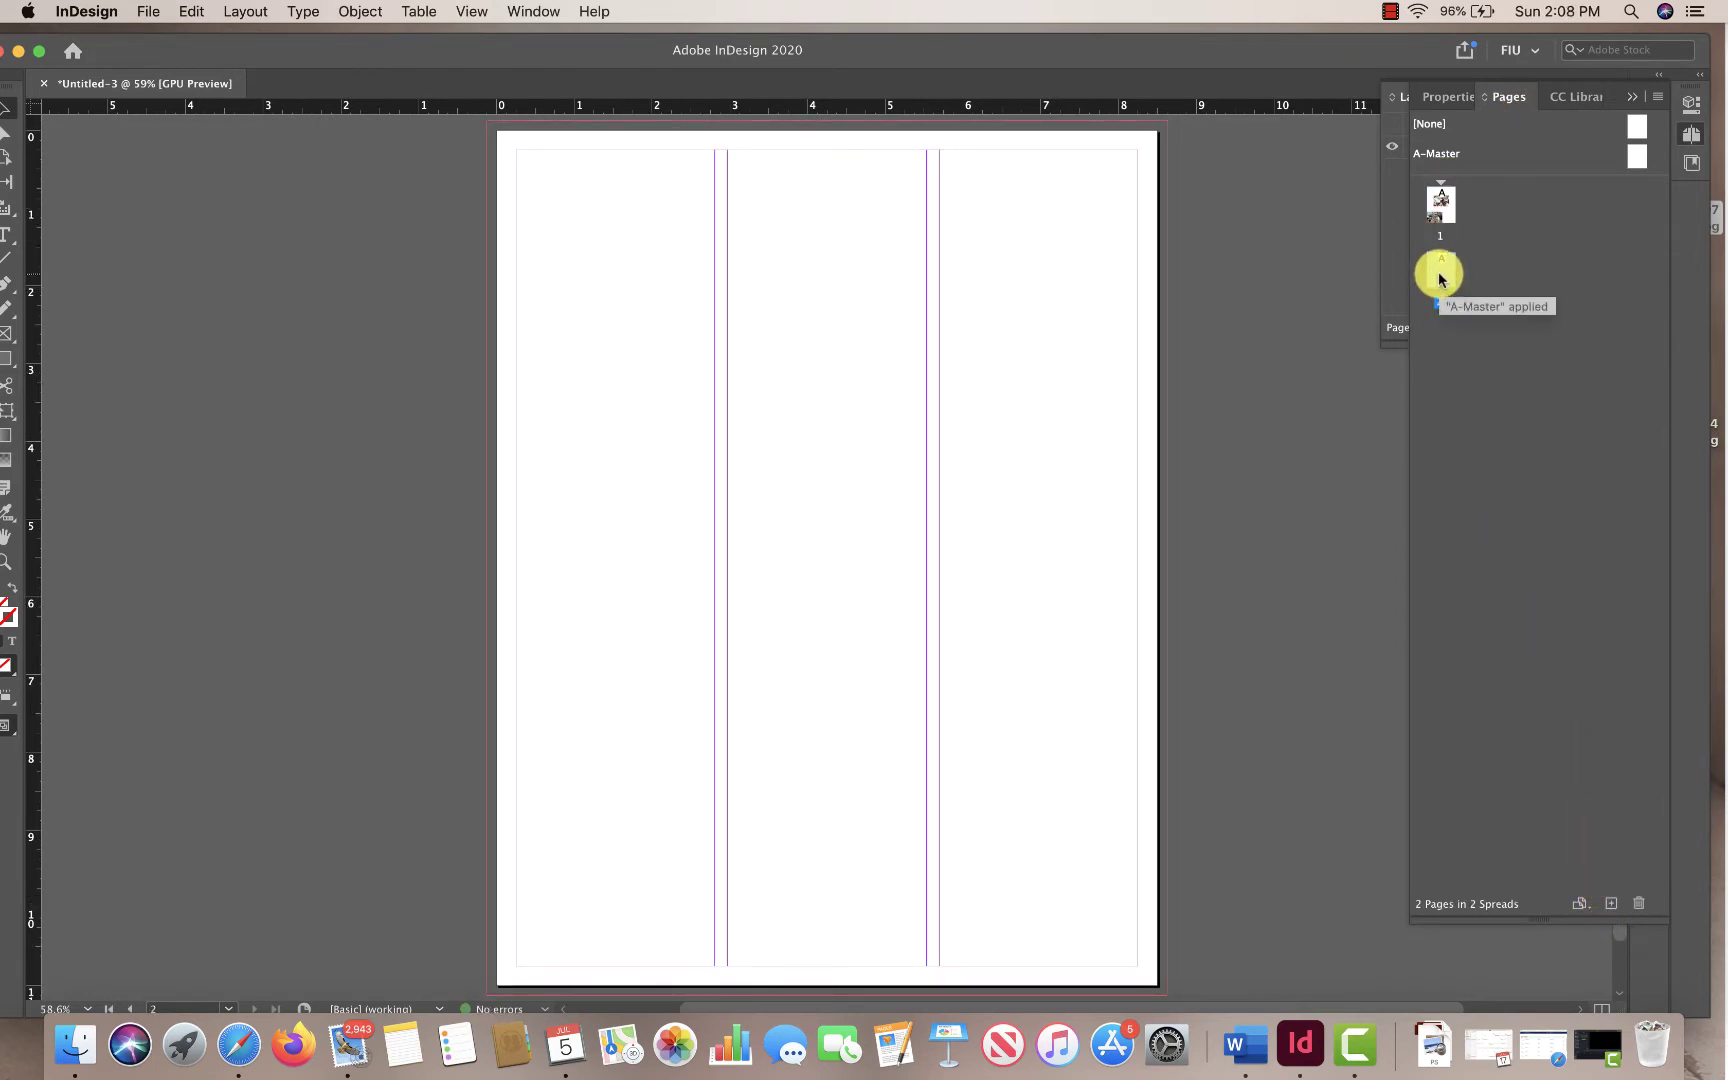
pyautogui.scroll(10, 1121, 197)
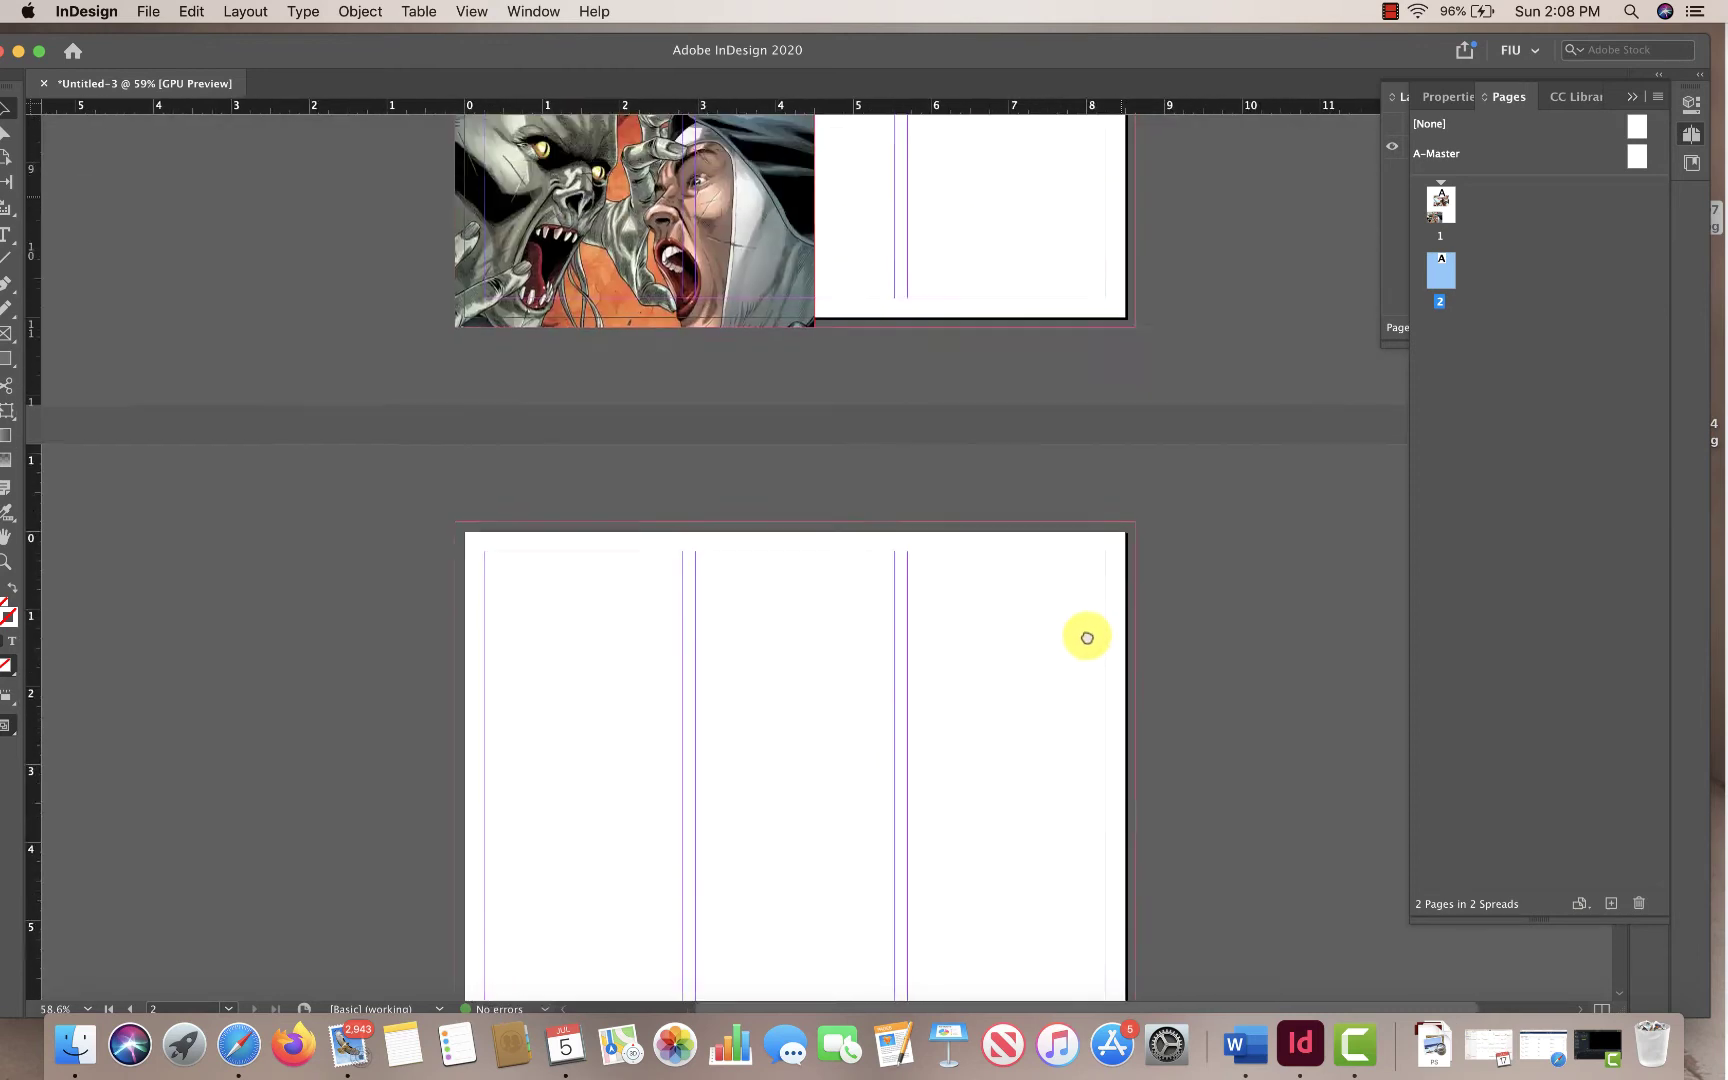
pyautogui.scroll(-5, 1068, 675)
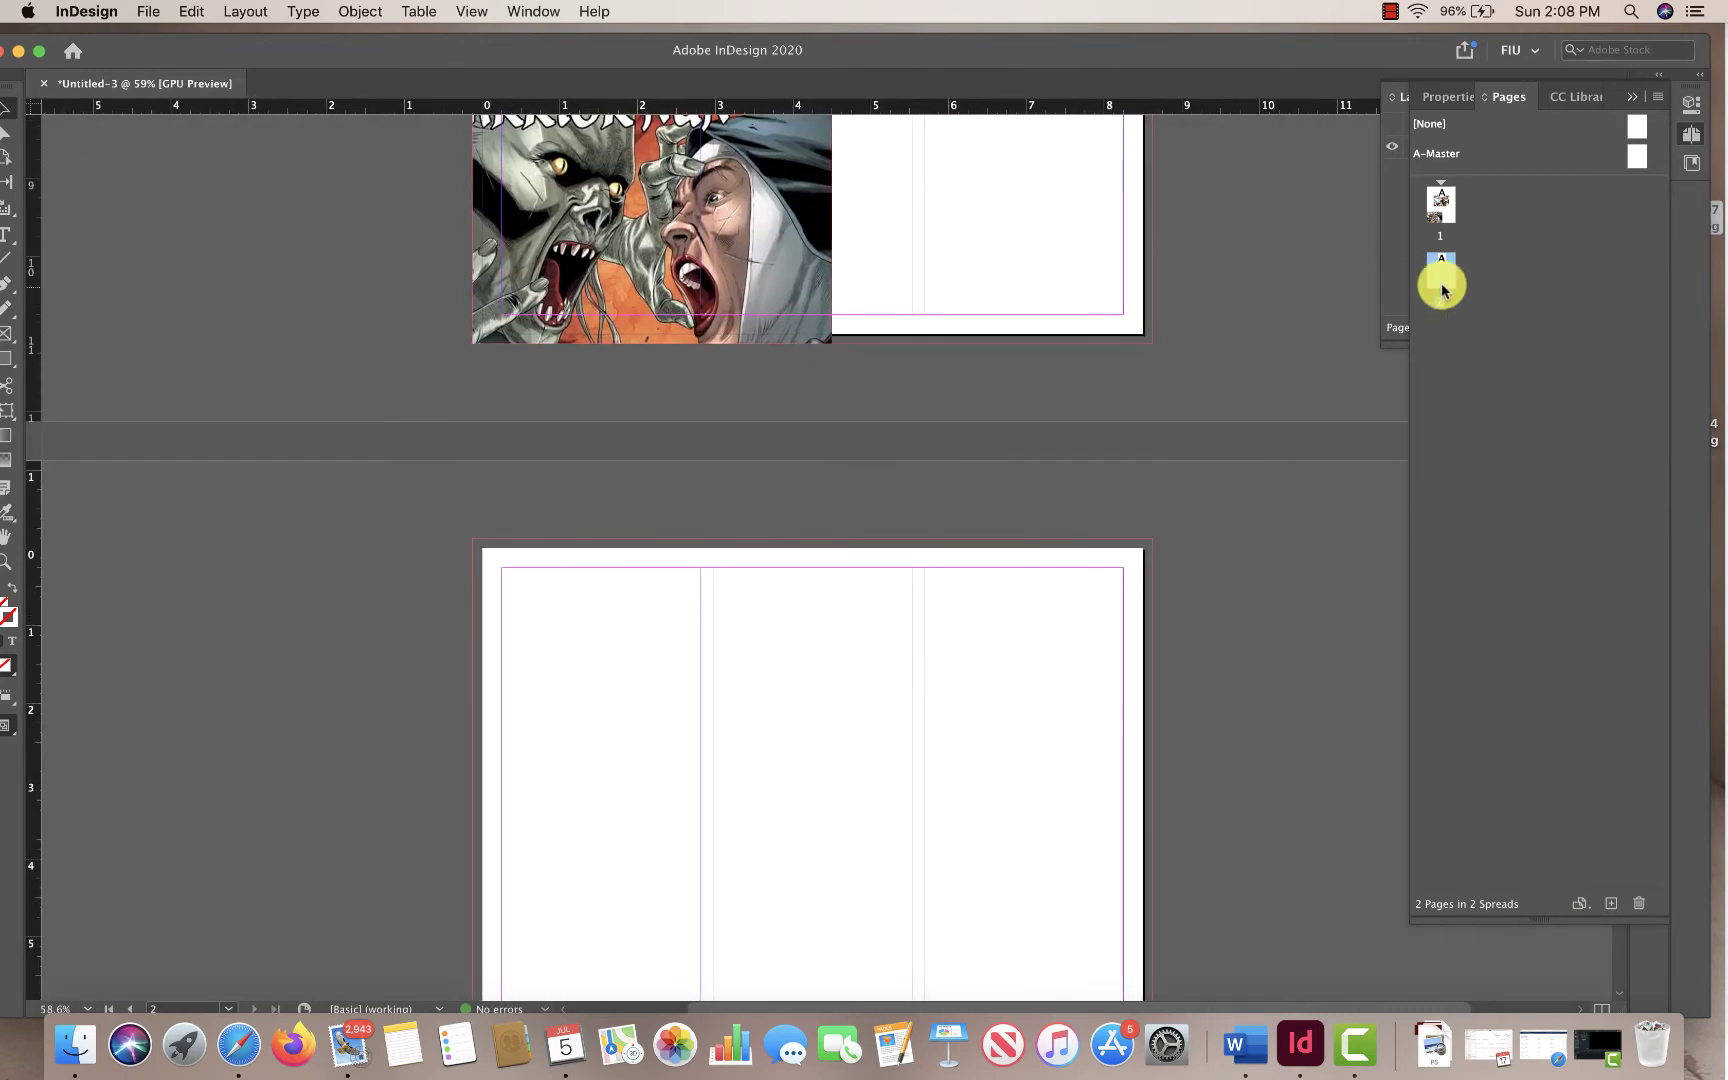
pyautogui.click(1633, 907)
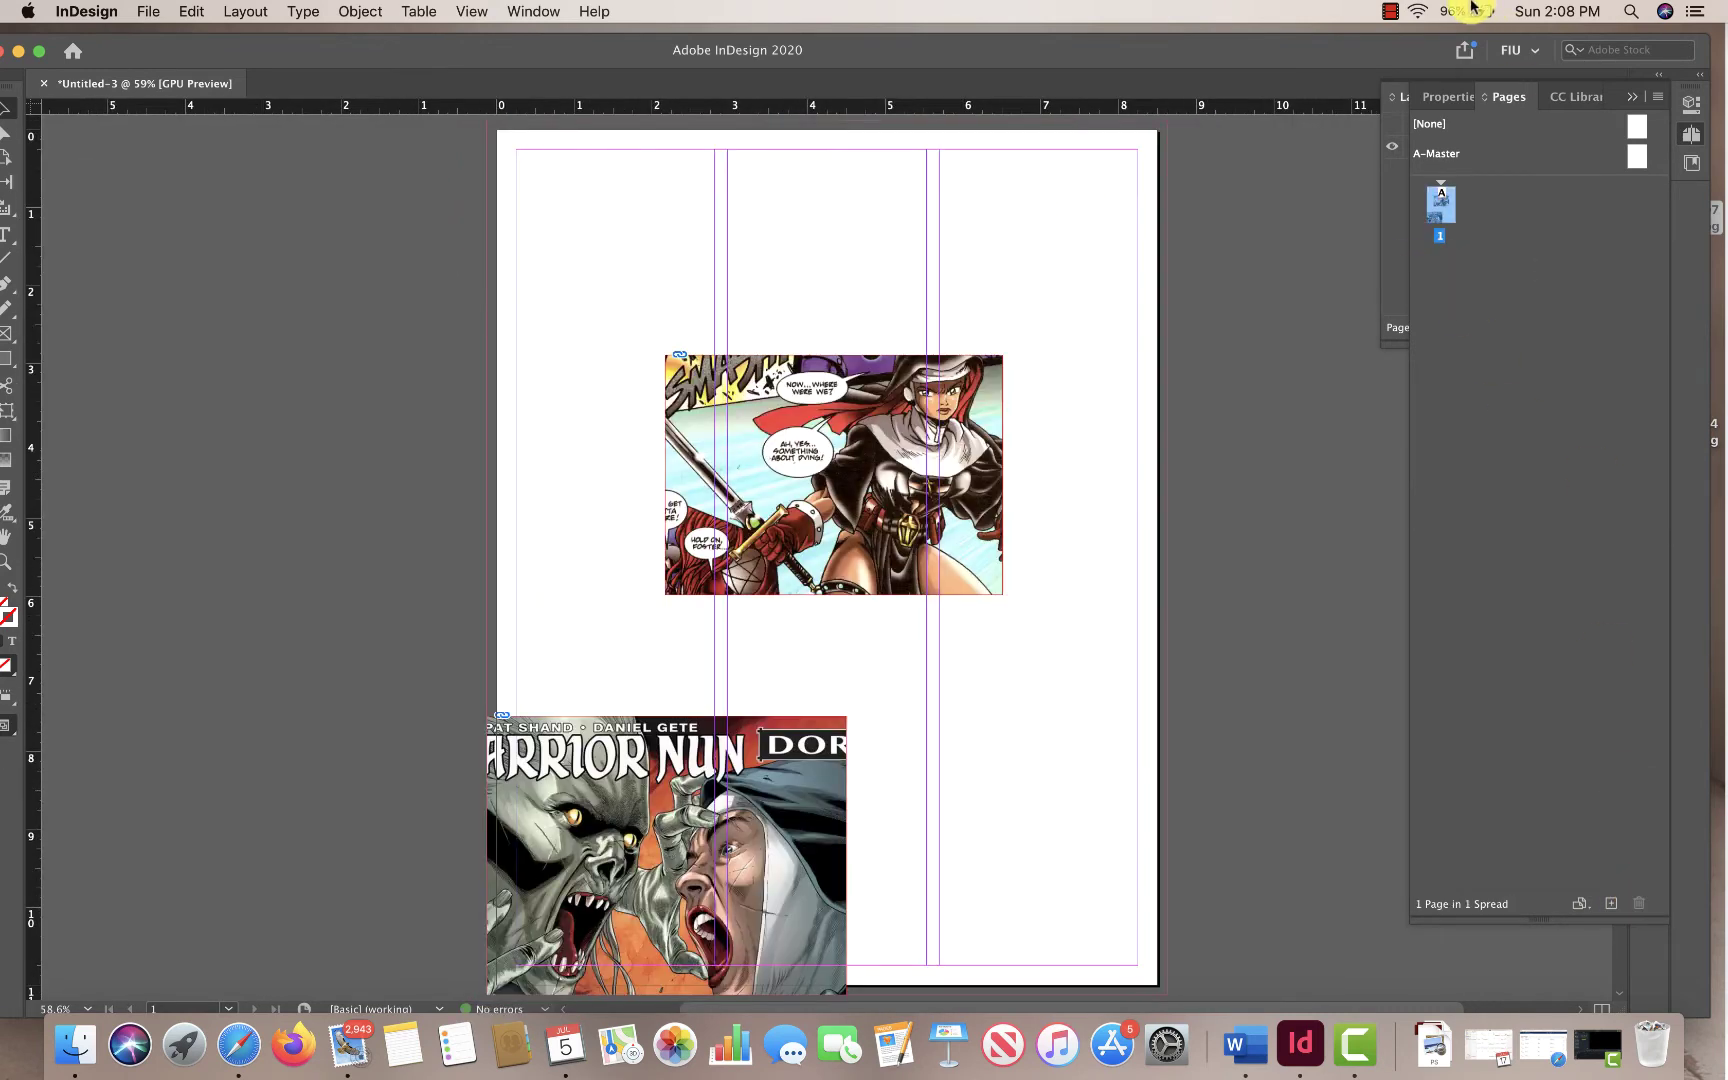
# Apply the Wrap Around Object Shape text wrap to the comic image frame at the page's centre
pyautogui.click(1396, 192)
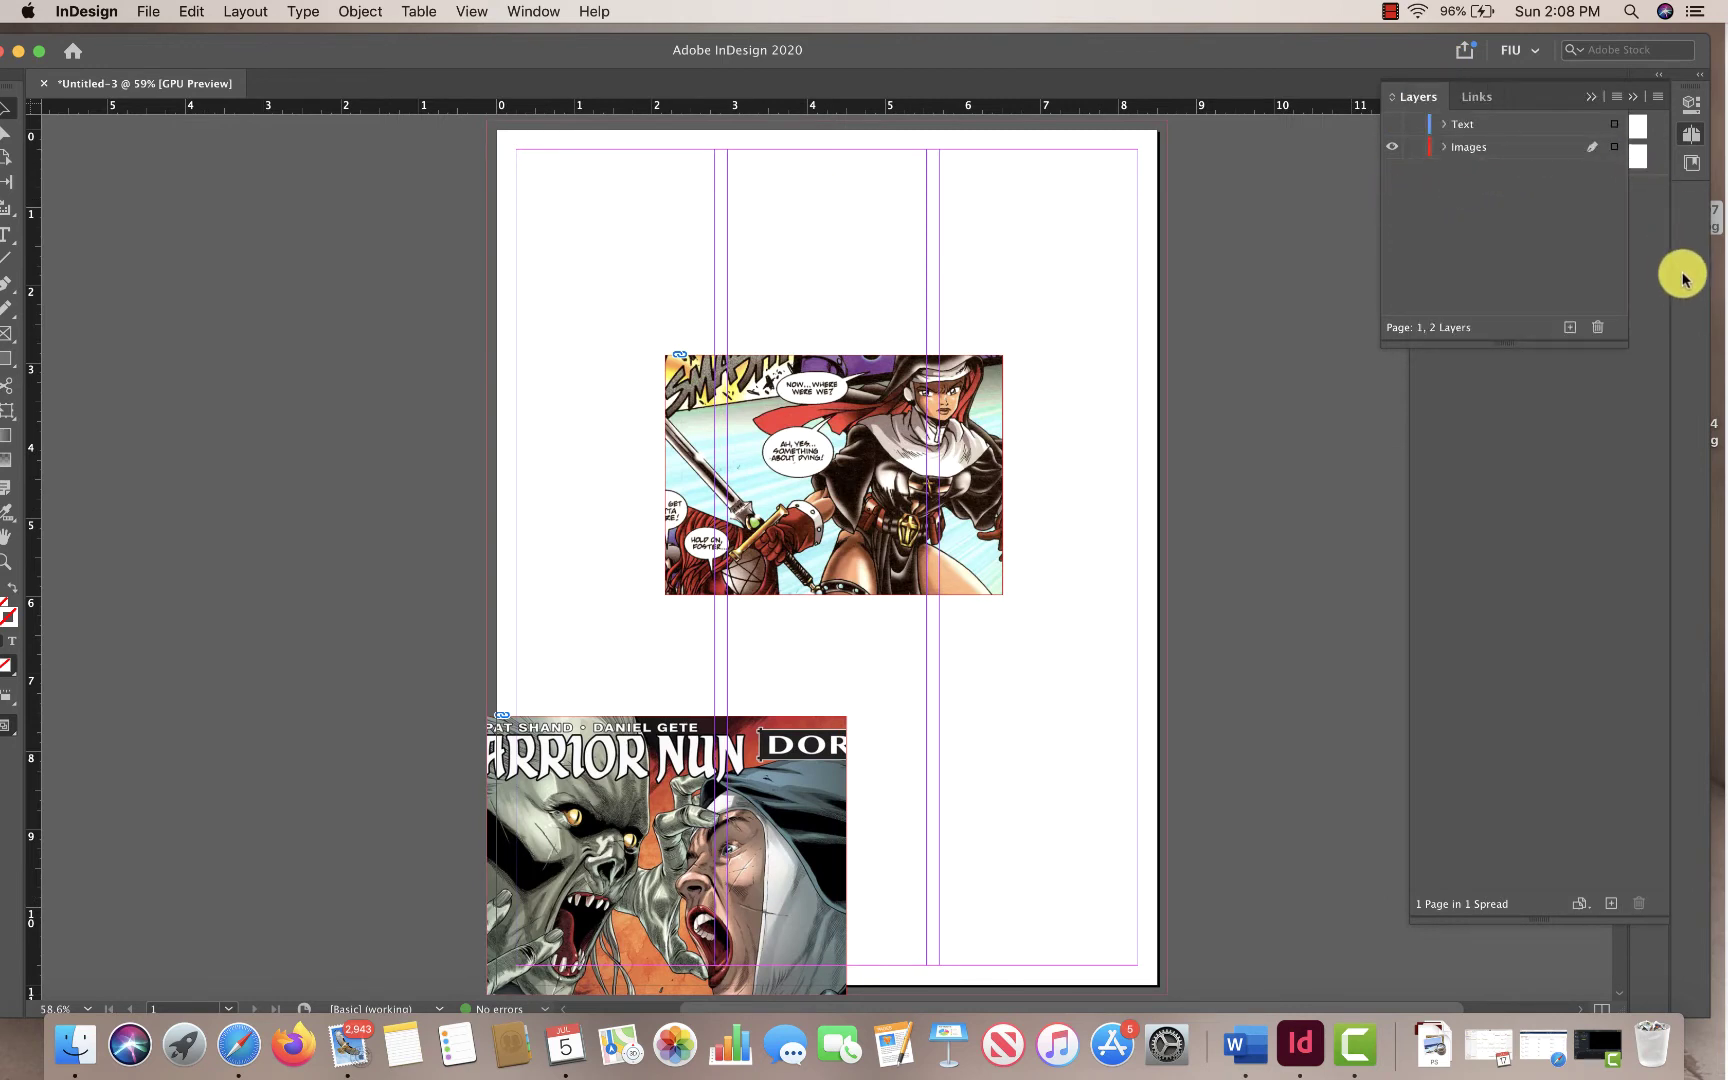
pyautogui.click(1634, 97)
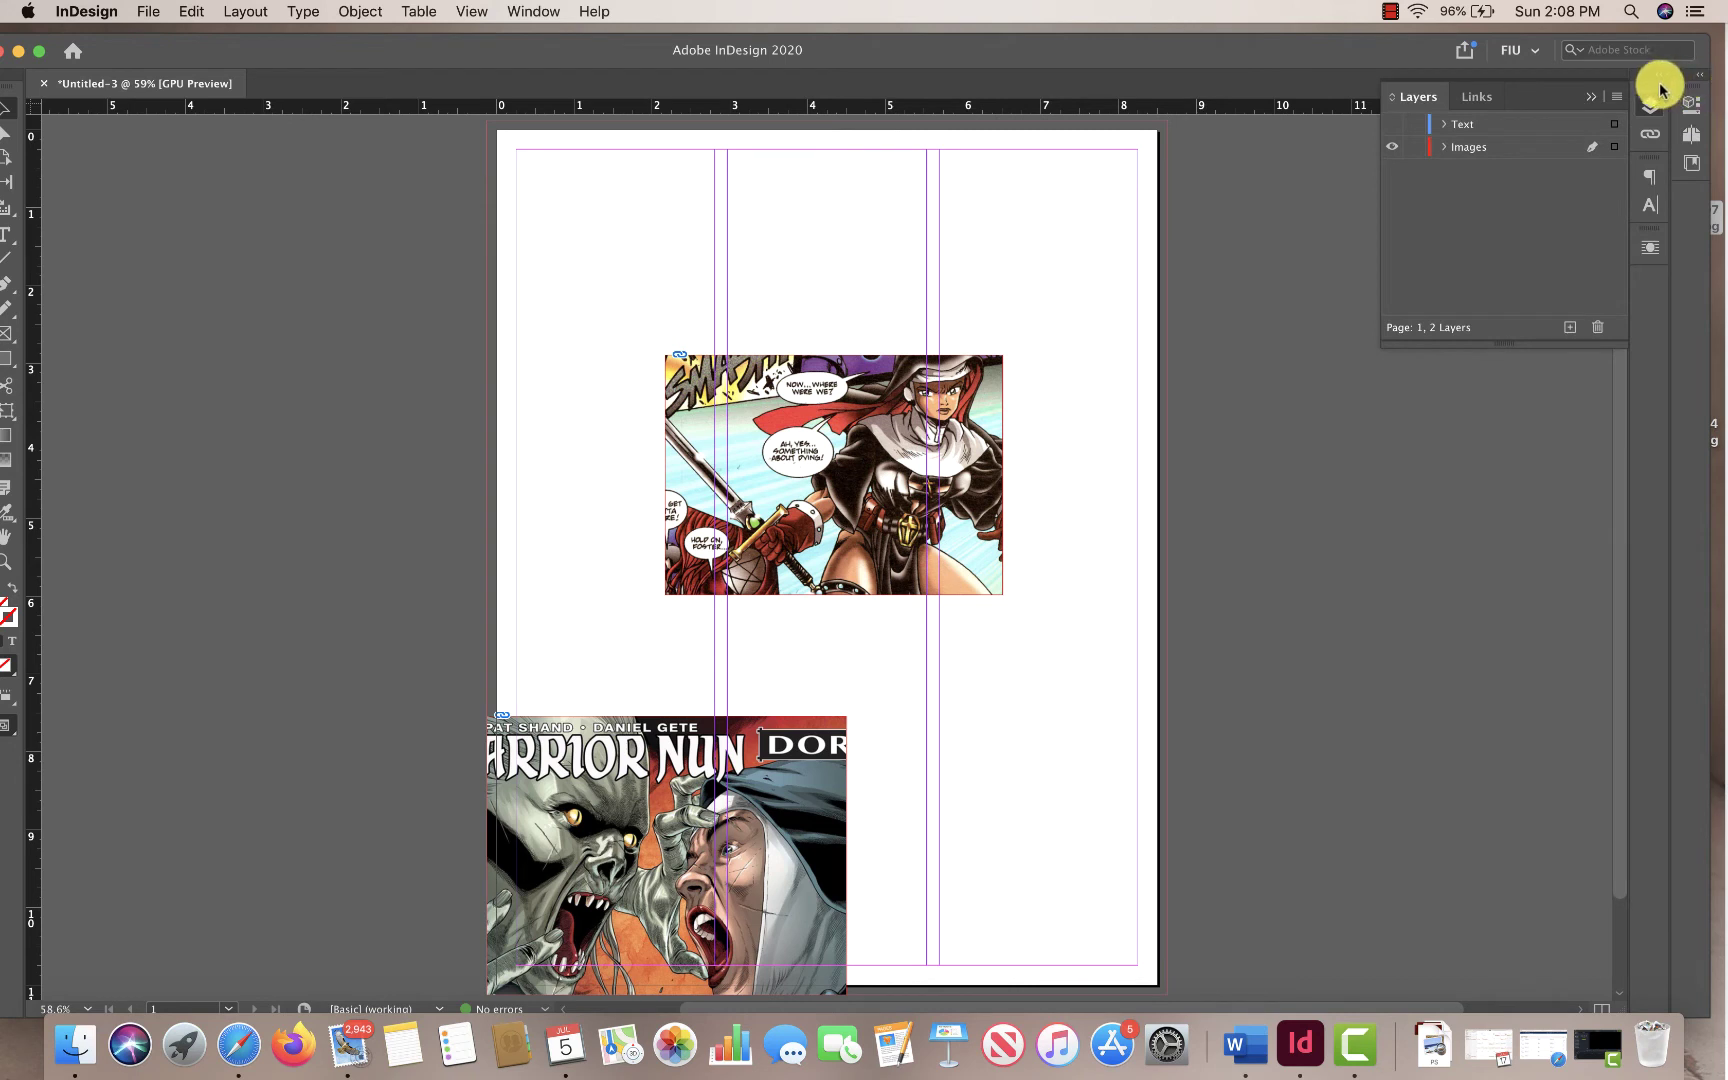
pyautogui.click(1648, 256)
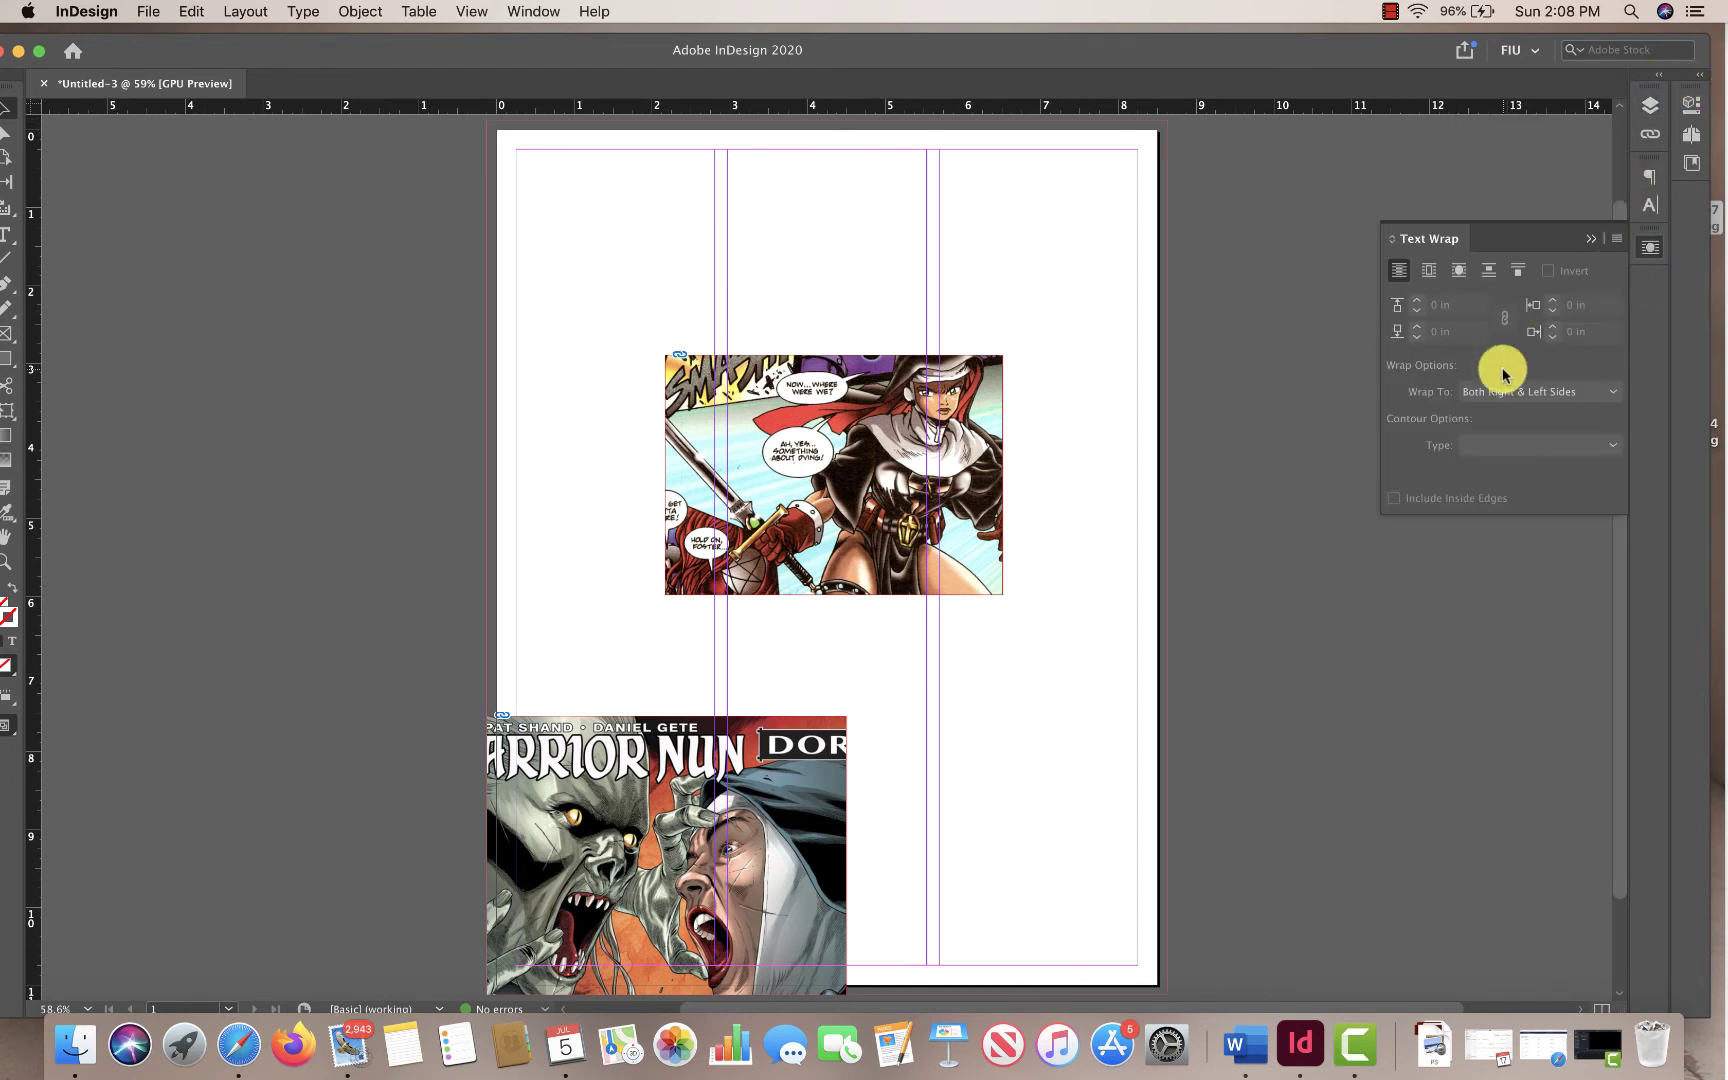
pyautogui.click(943, 512)
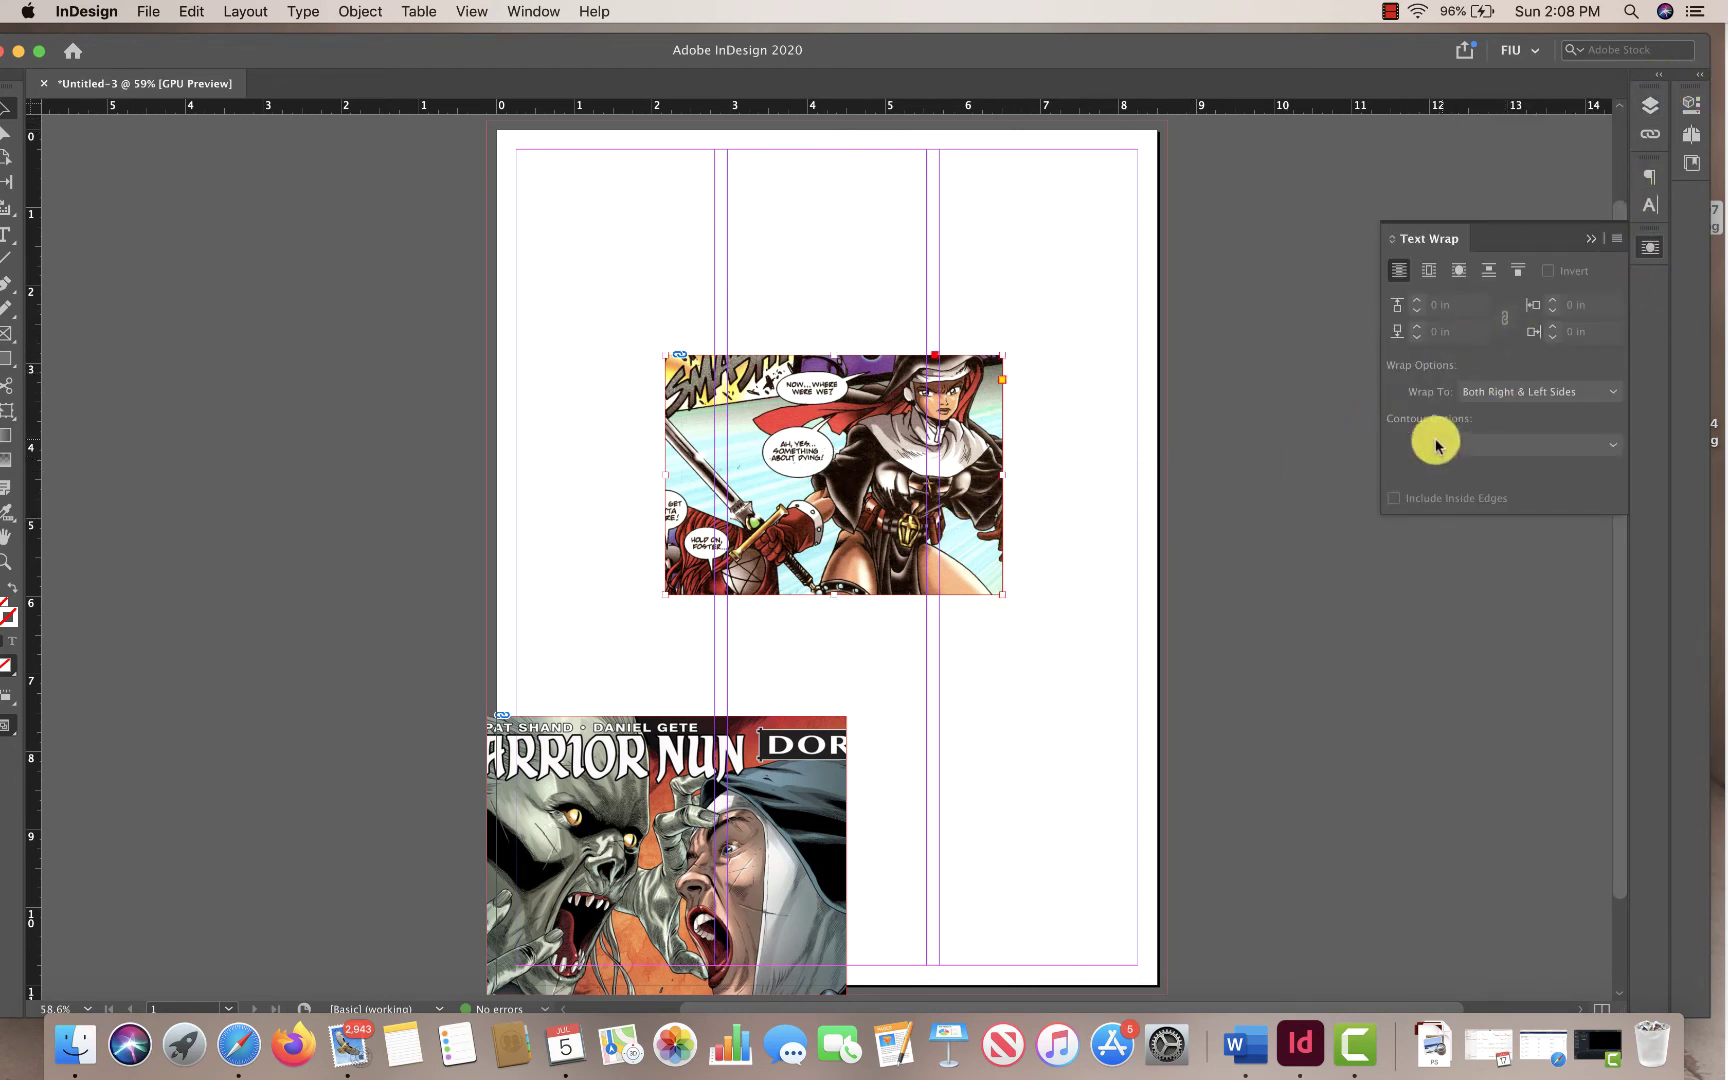
pyautogui.click(1459, 271)
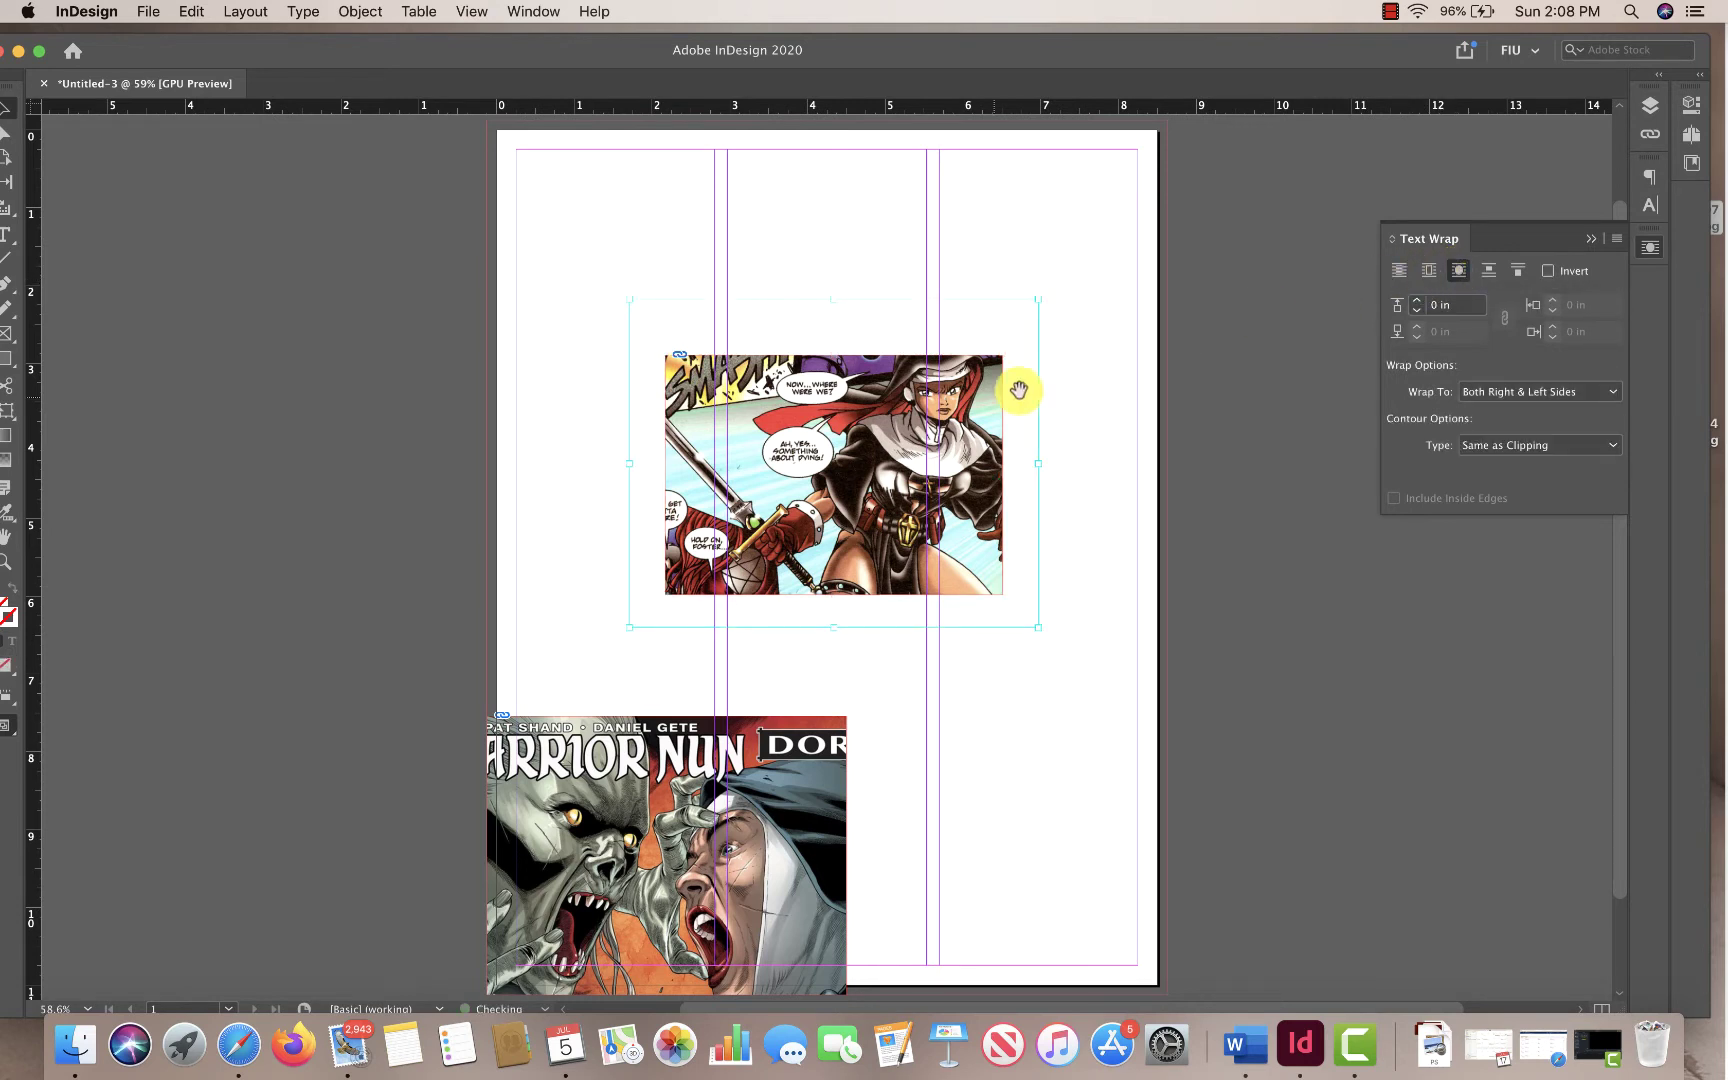
# Apply the Wrap Around Object Shape text wrap to the Warrior Nun cover image frame near the page's lower-left corner
pyautogui.click(1235, 555)
pyautogui.click(952, 497)
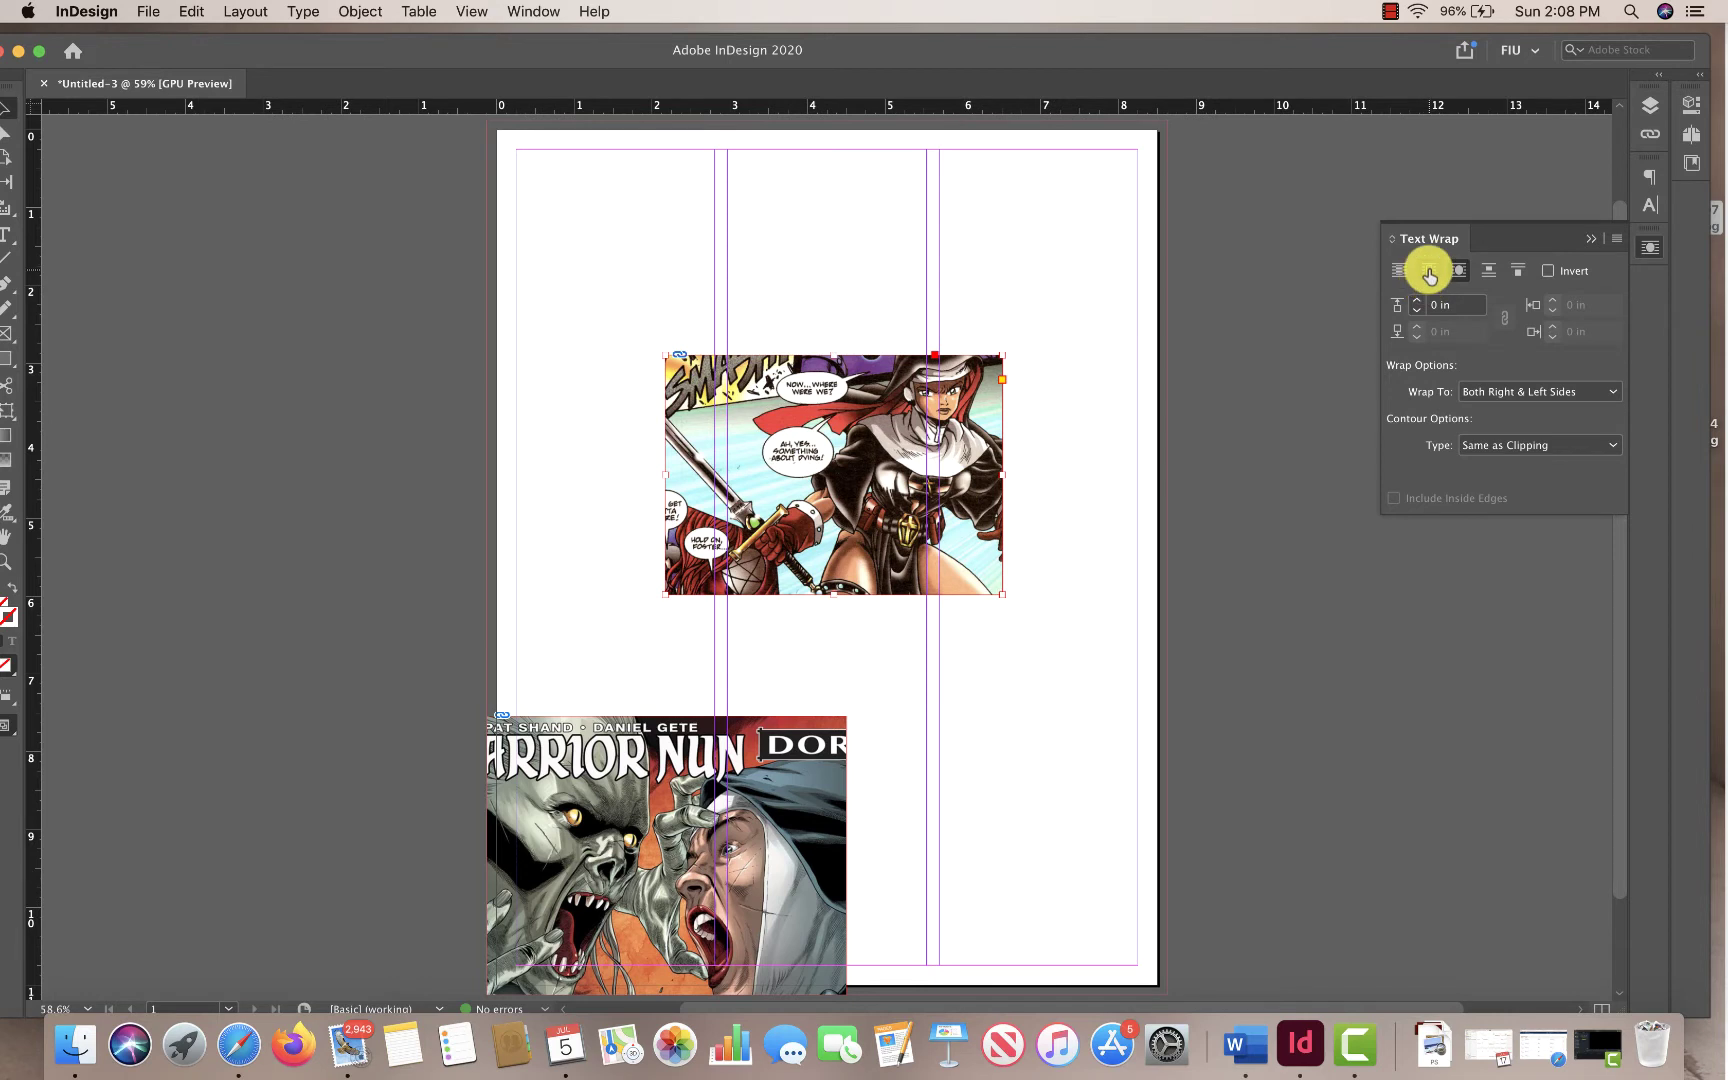
pyautogui.click(705, 885)
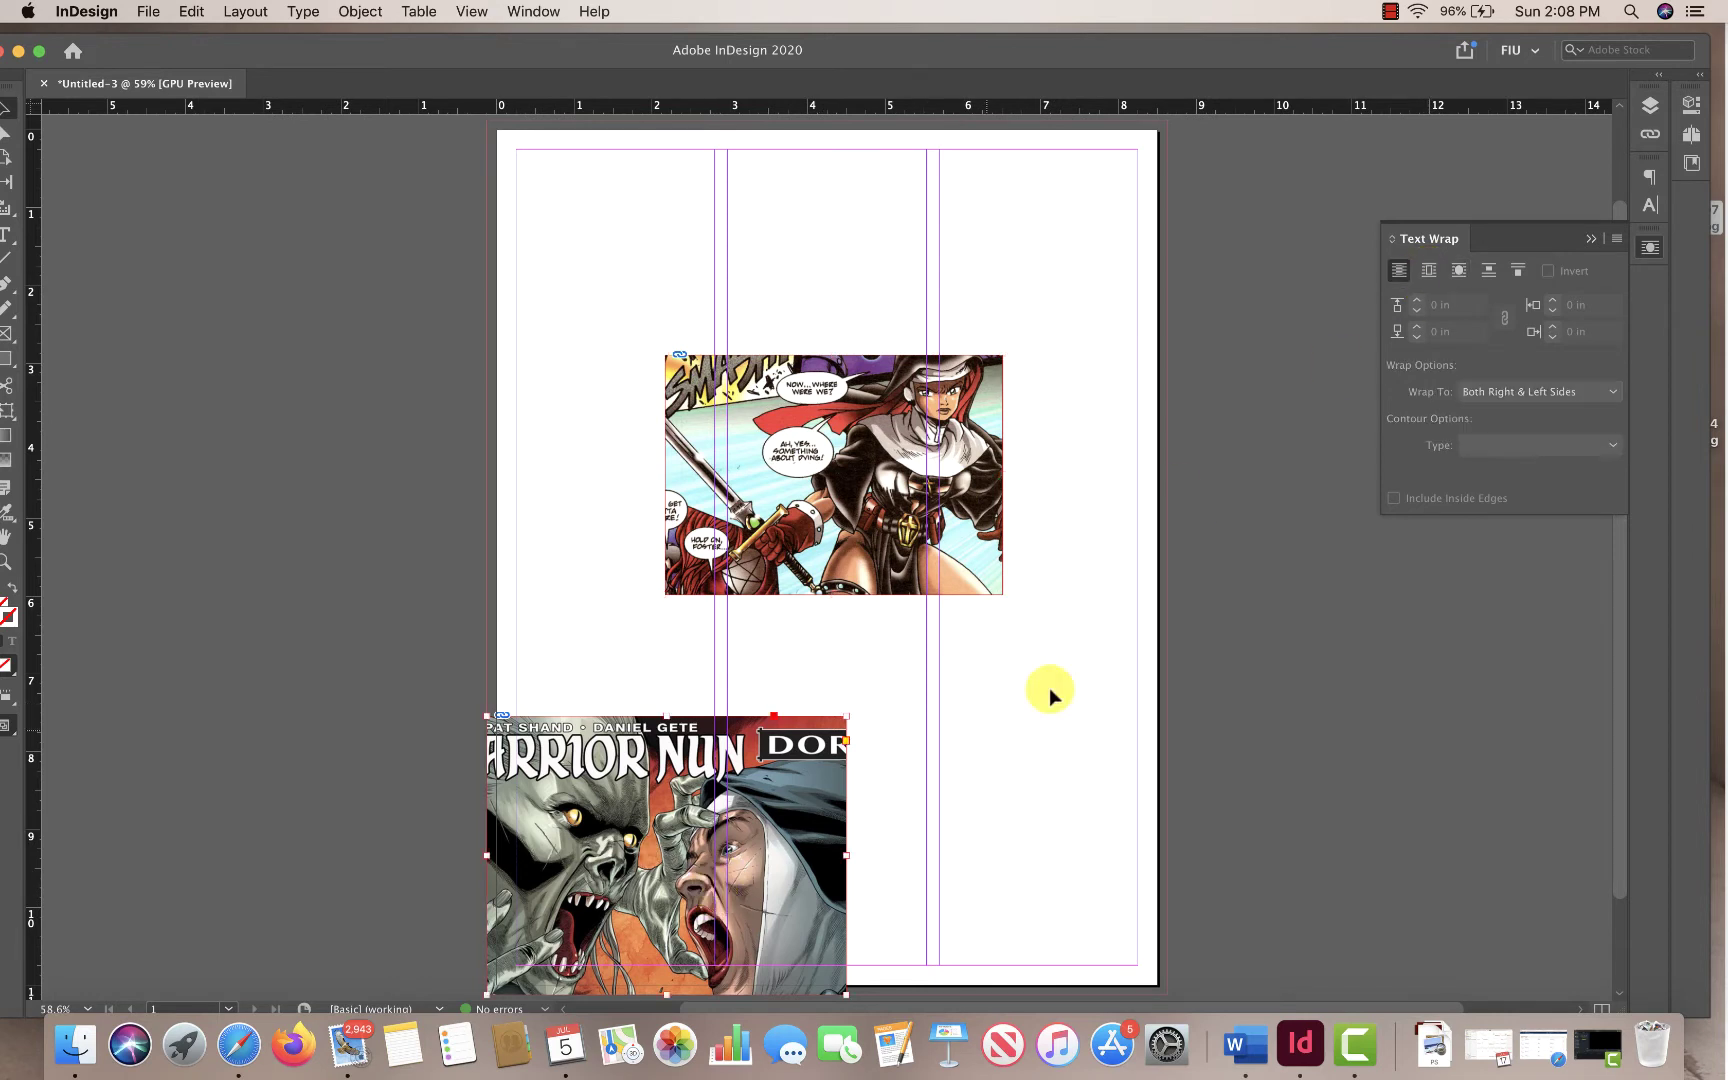
pyautogui.click(1456, 268)
pyautogui.click(1287, 368)
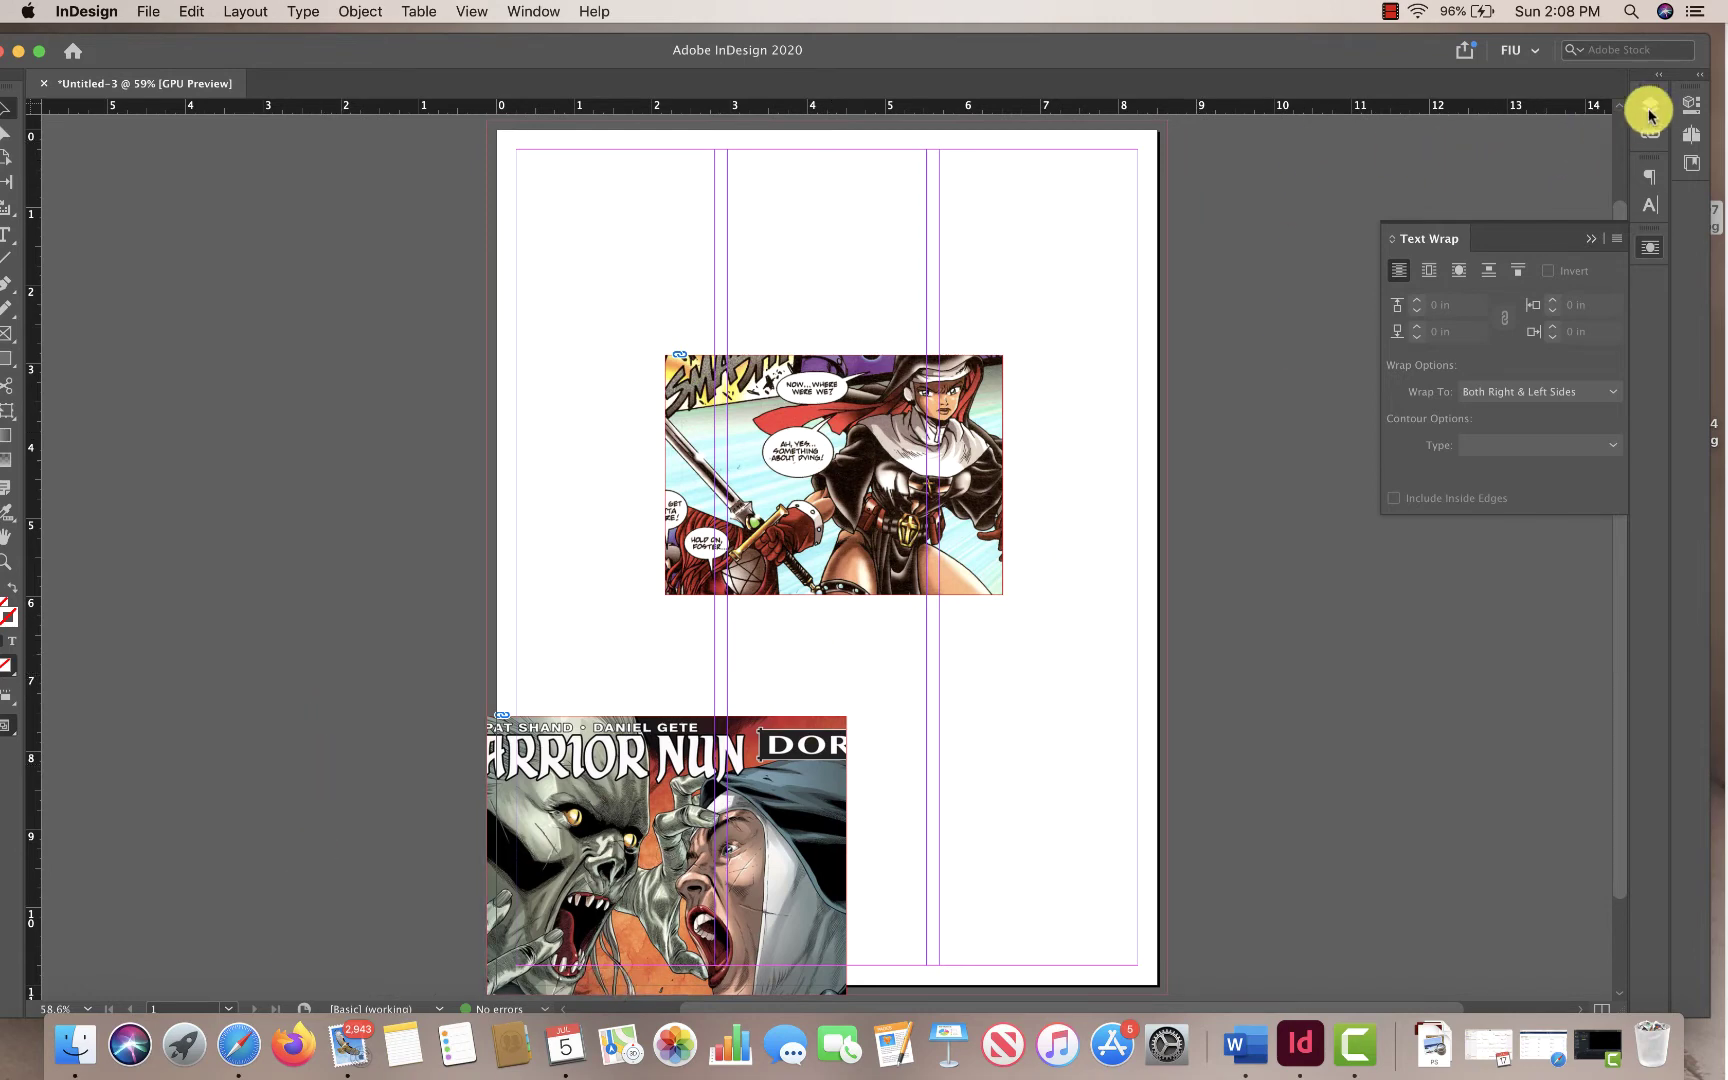
# Turn the Text layer's visibility back on and lock the layer
pyautogui.click(1650, 108)
pyautogui.click(1392, 124)
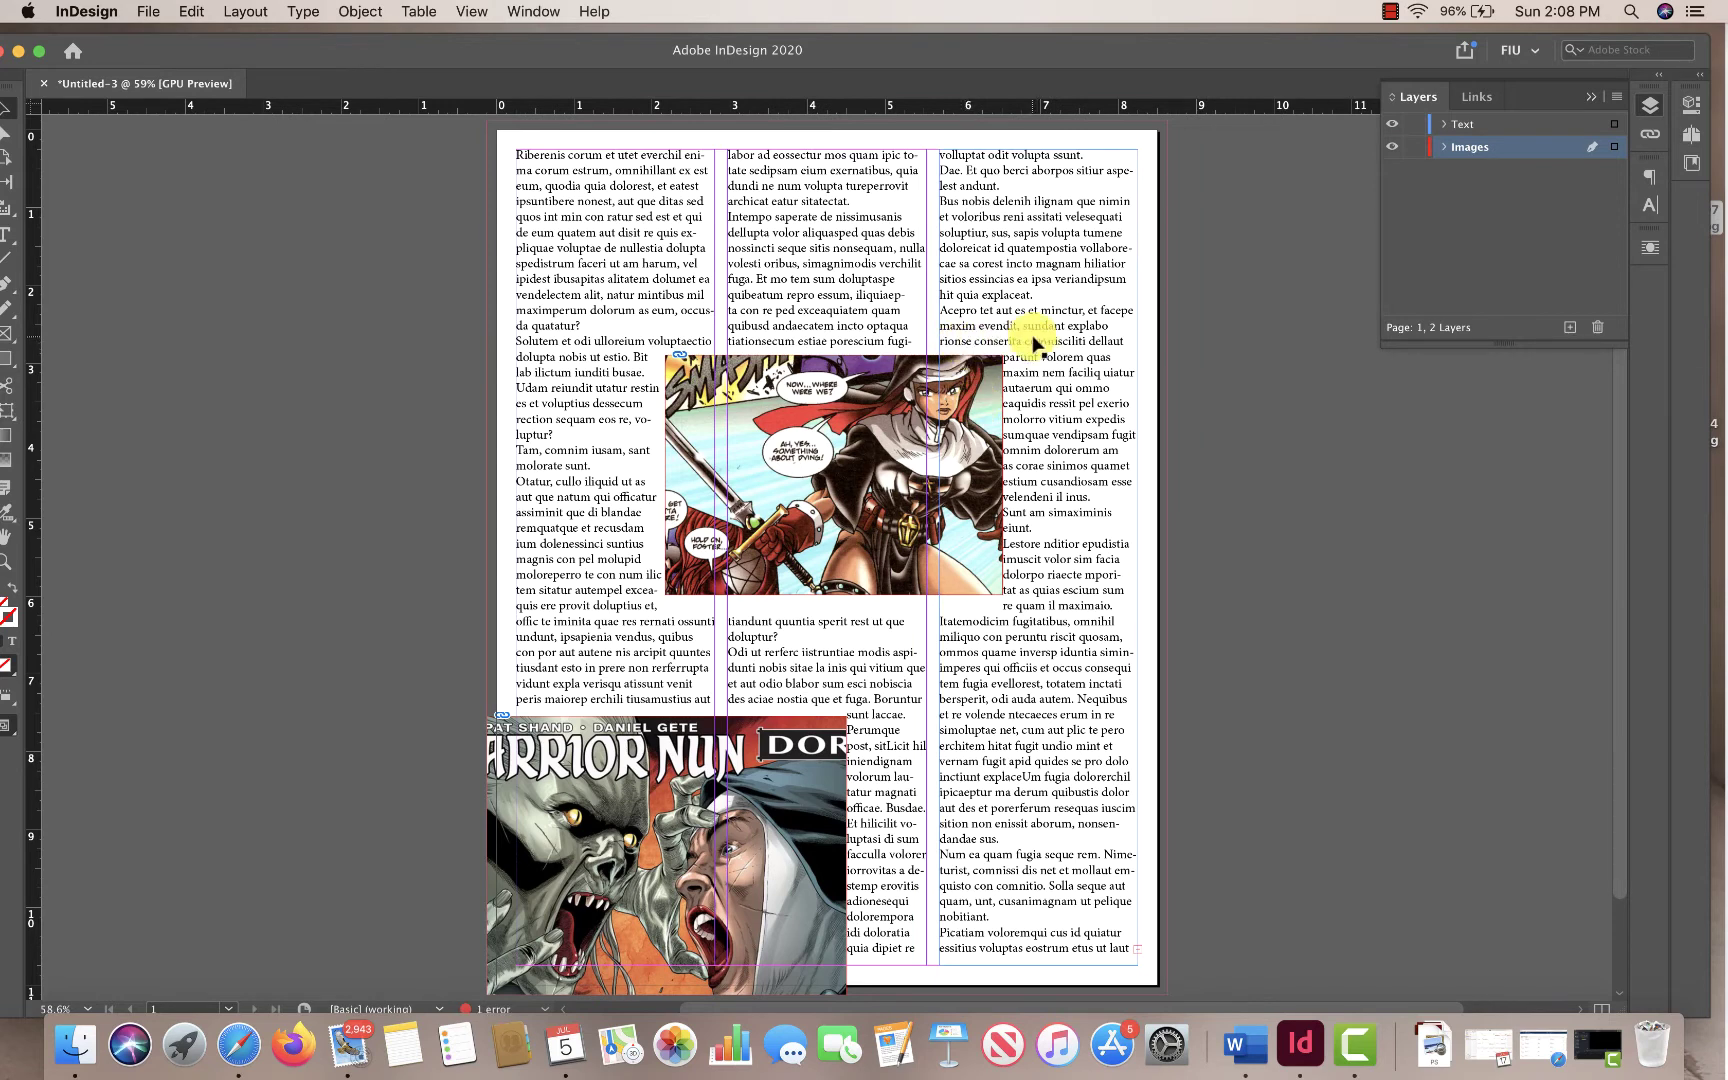
pyautogui.moveTo(908, 508); pyautogui.dragTo(802, 556)
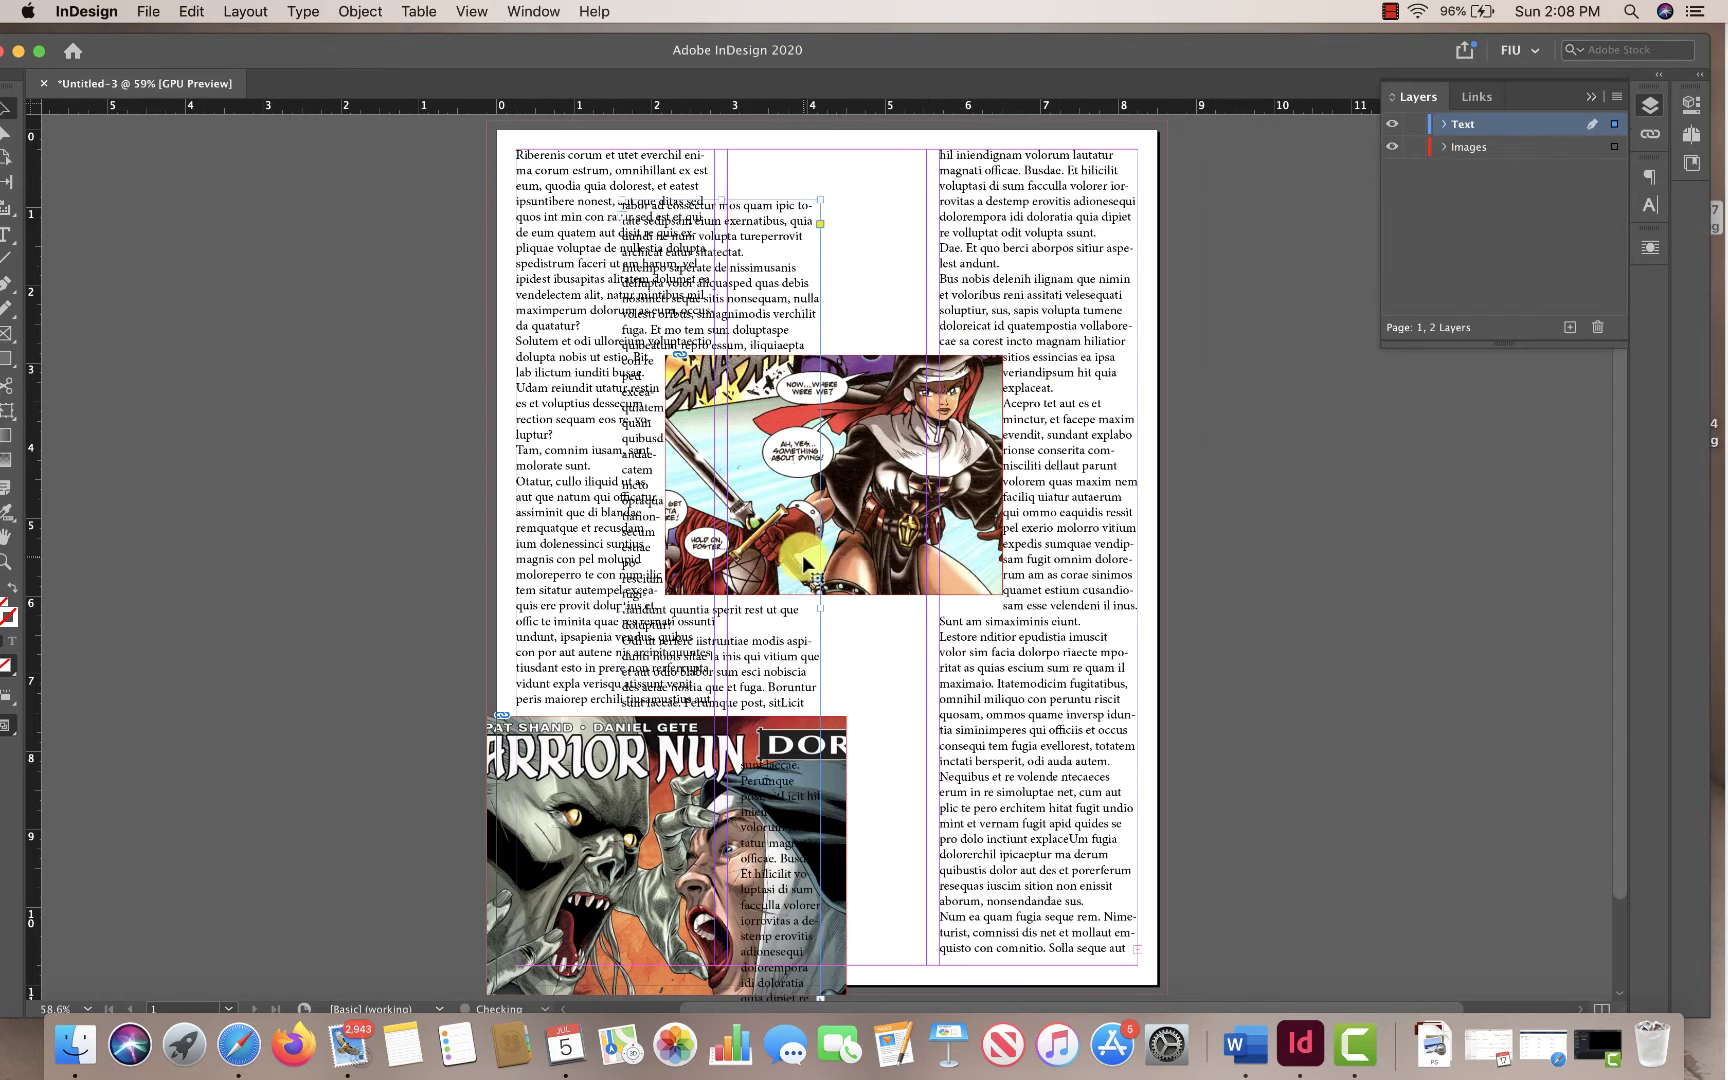
pyautogui.press('super+z')
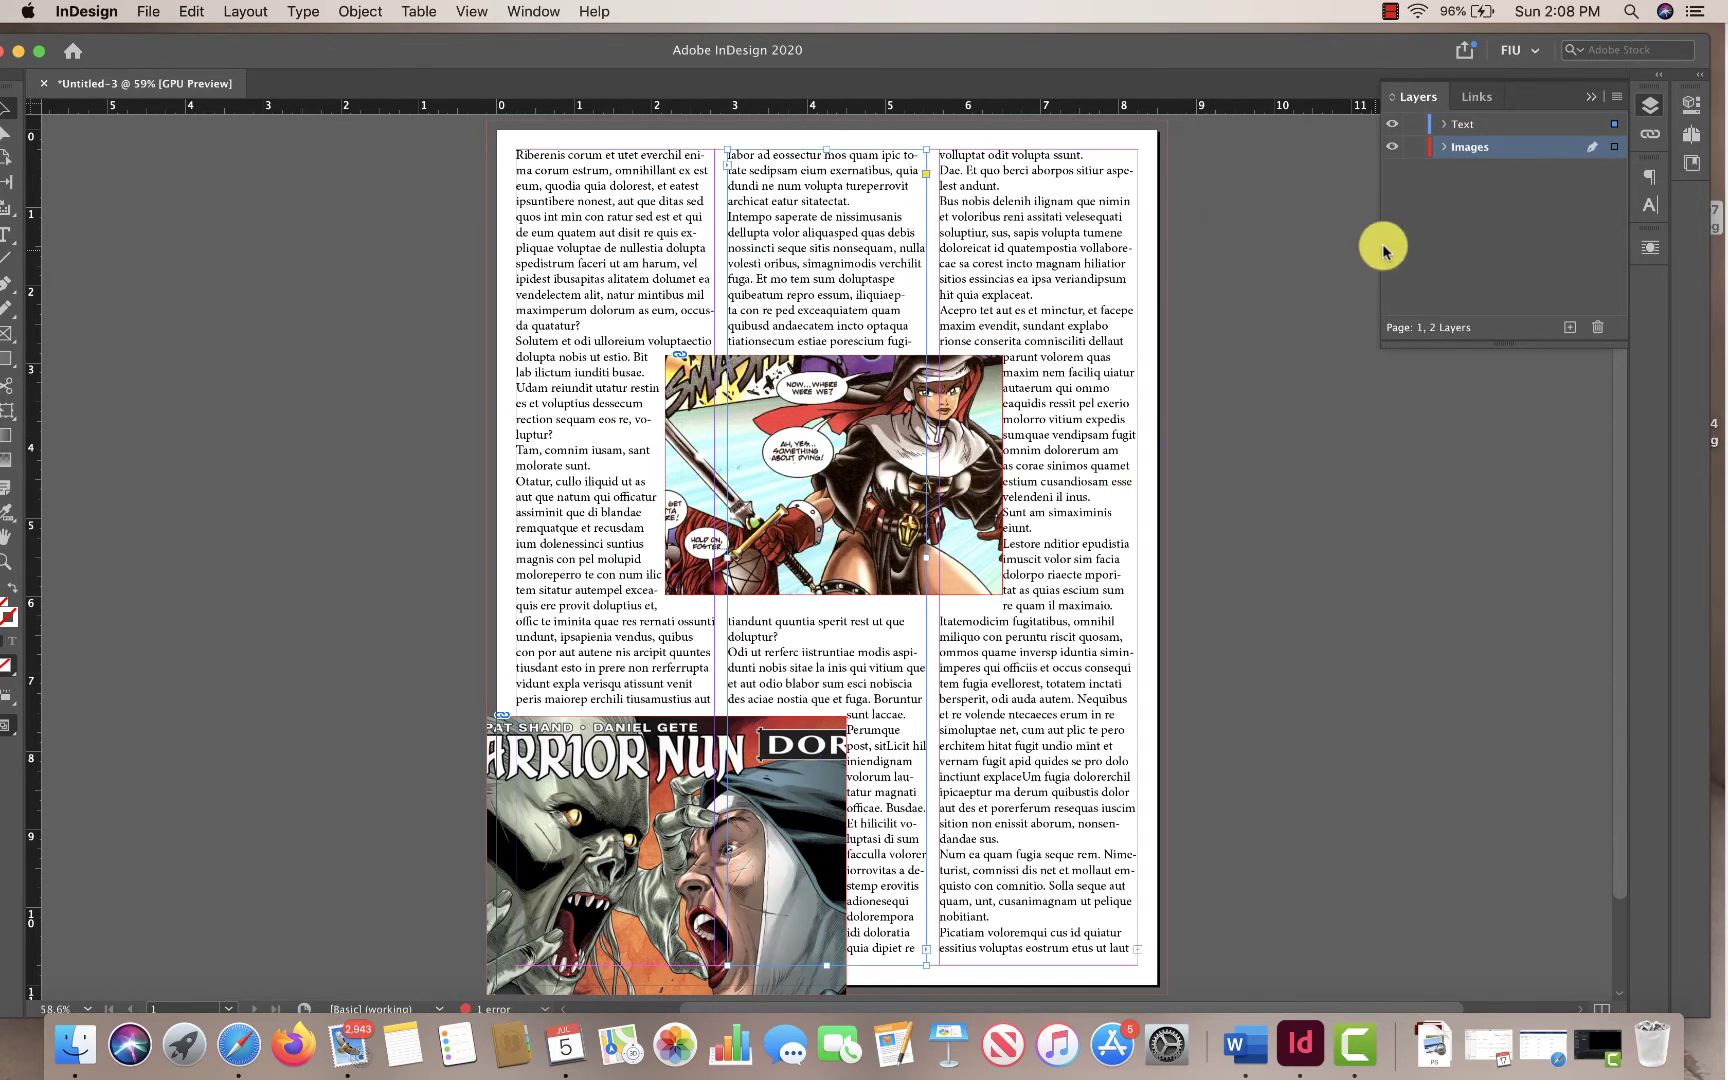
pyautogui.click(1413, 124)
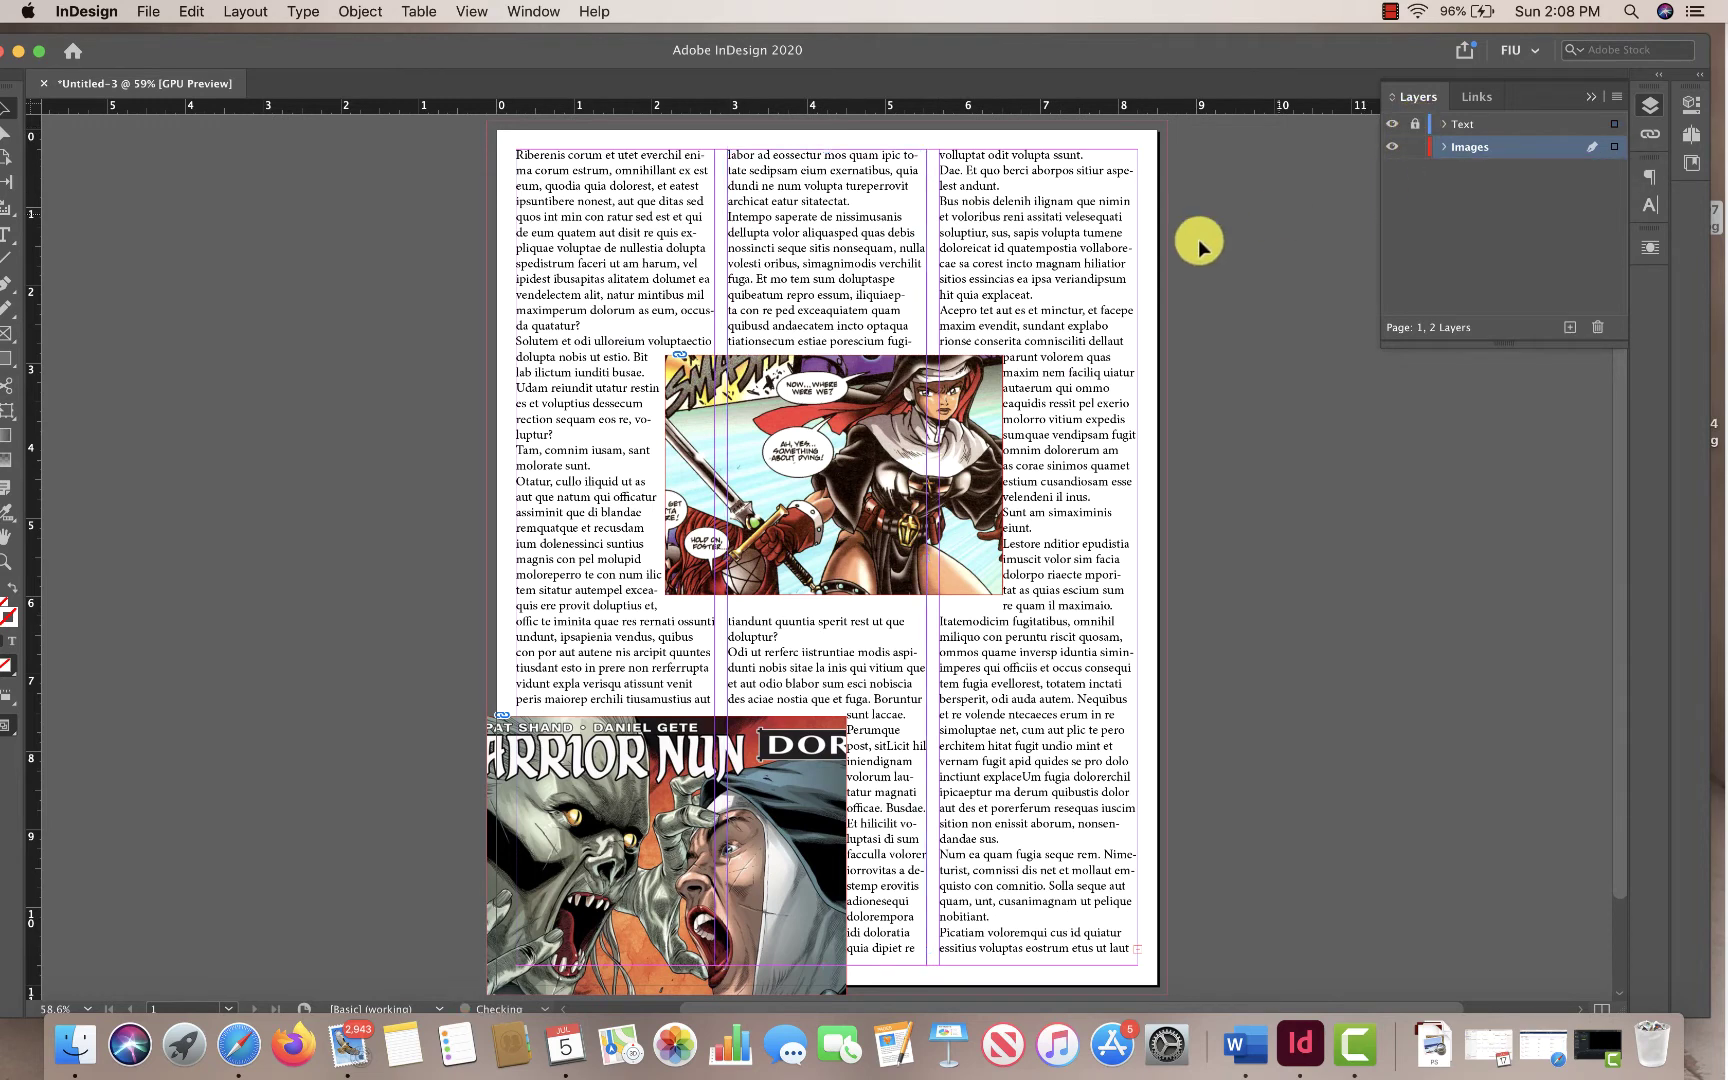
# Move the central comic image around over the text columns, leaving it slightly higher on the page
pyautogui.moveTo(877, 460); pyautogui.dragTo(866, 414)
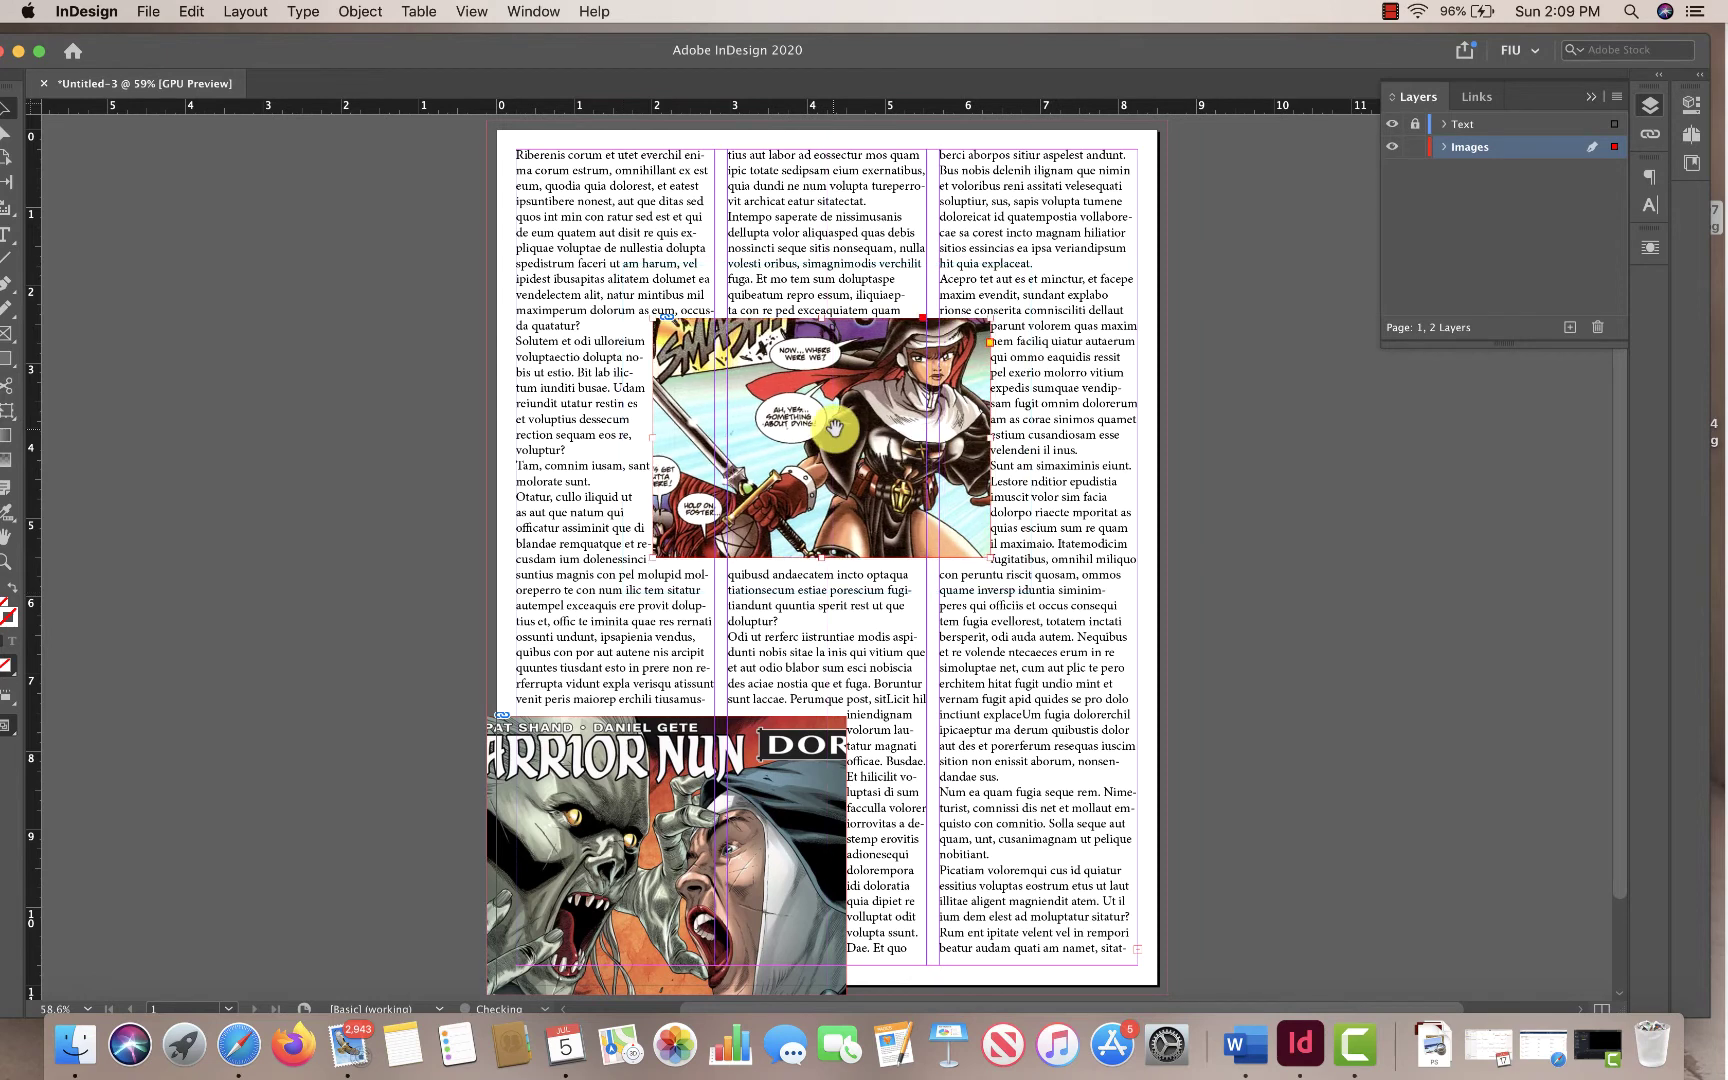
pyautogui.moveTo(880, 440); pyautogui.dragTo(912, 537)
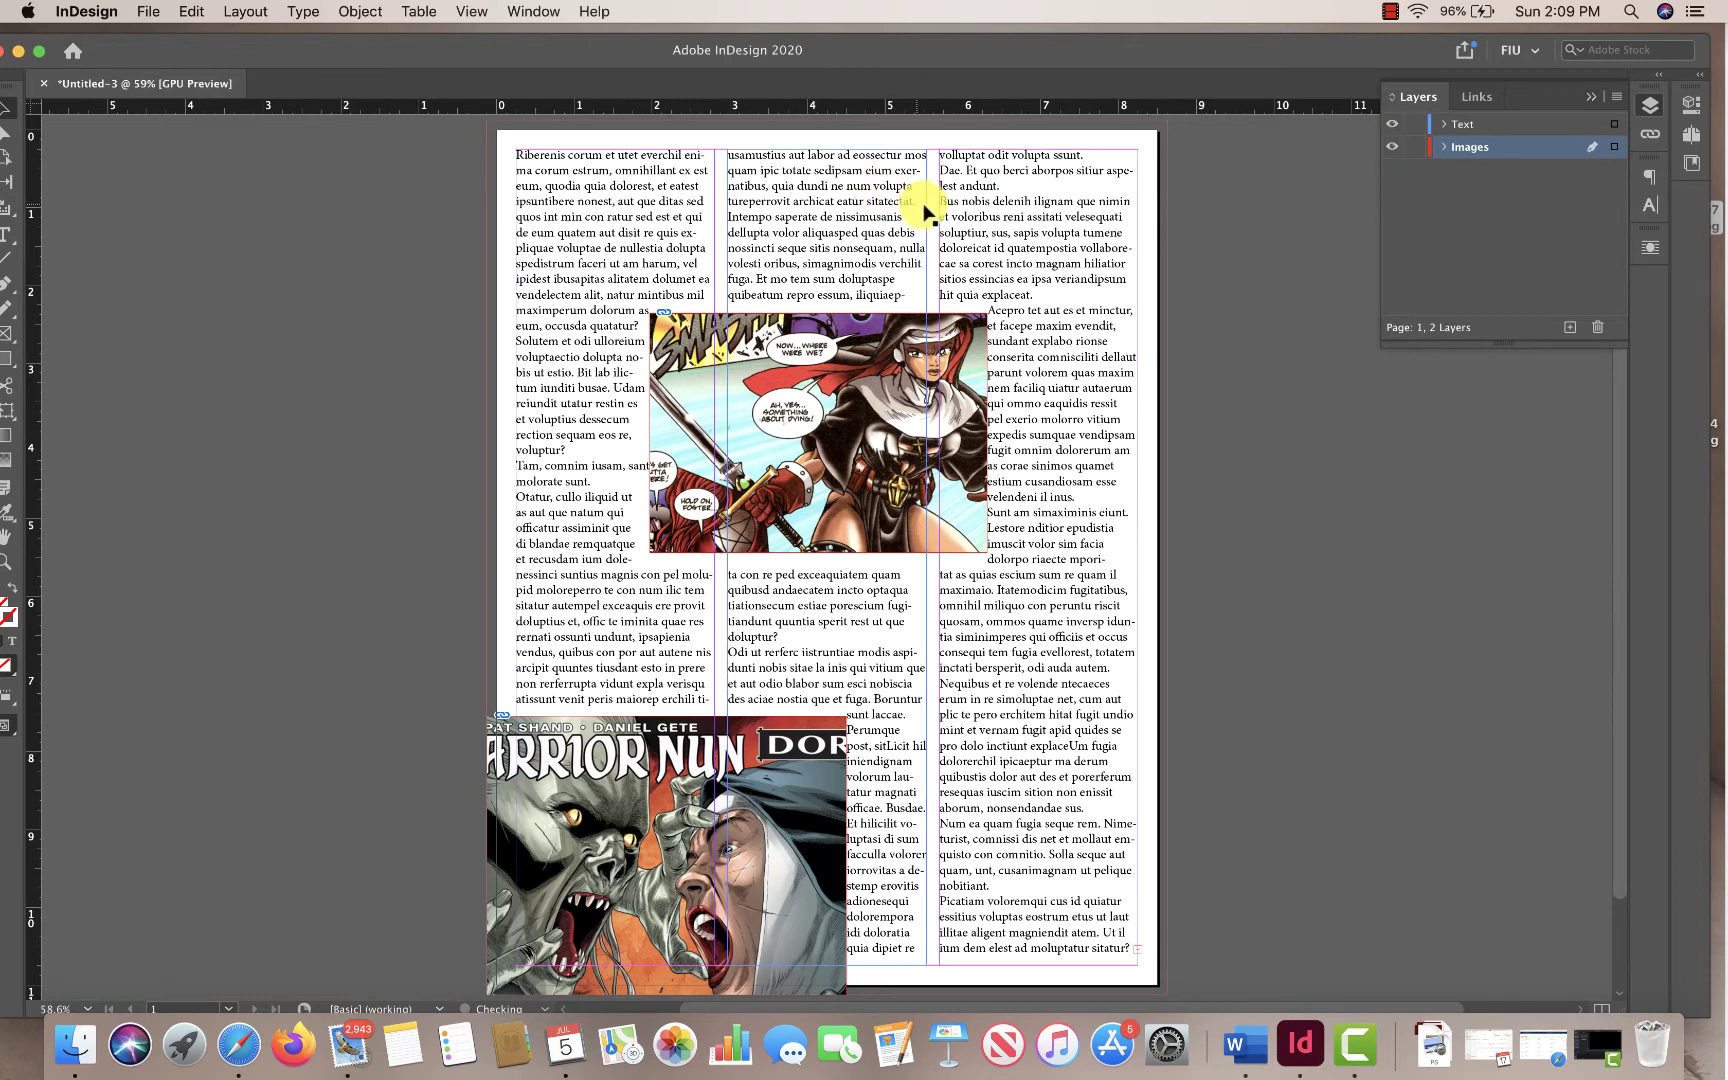
# Lower the upper edges of all three column text frames to about 1.5 in on the vertical ruler
pyautogui.click(1034, 212)
pyautogui.moveTo(1037, 148); pyautogui.dragTo(1037, 243)
pyautogui.moveTo(822, 152); pyautogui.dragTo(822, 243)
pyautogui.click(622, 182)
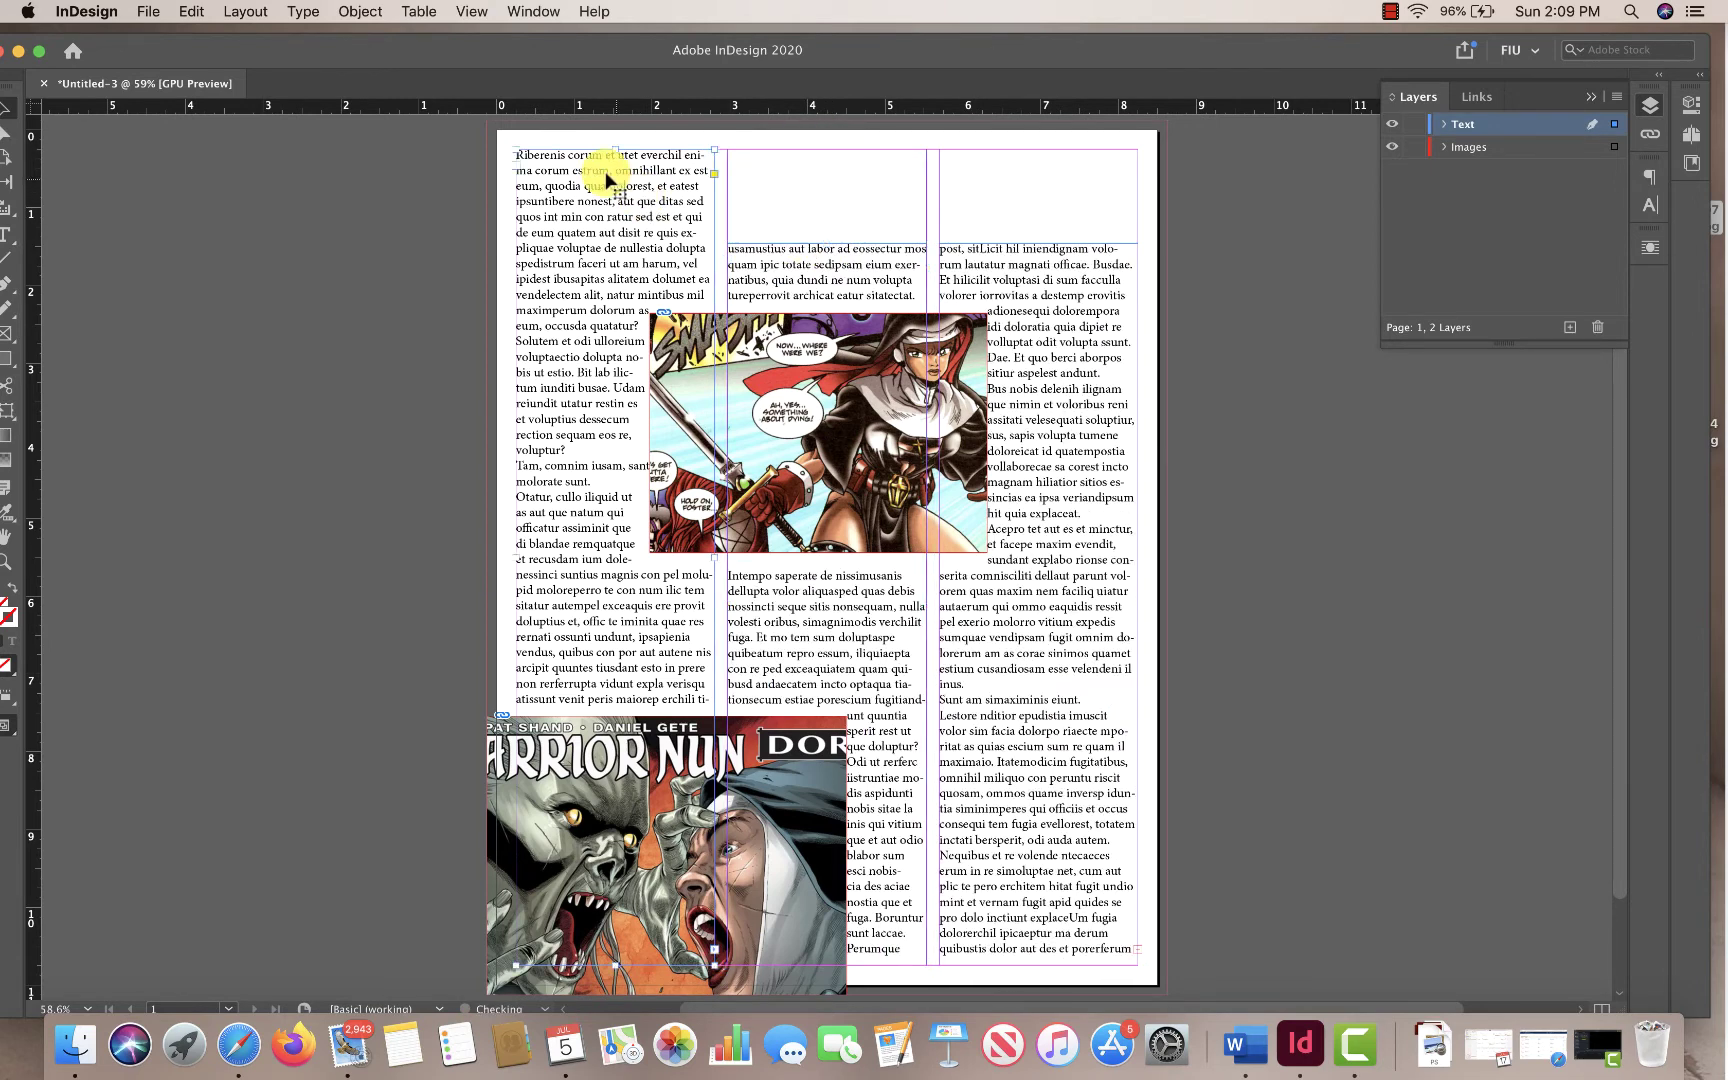
pyautogui.moveTo(620, 148); pyautogui.dragTo(628, 244)
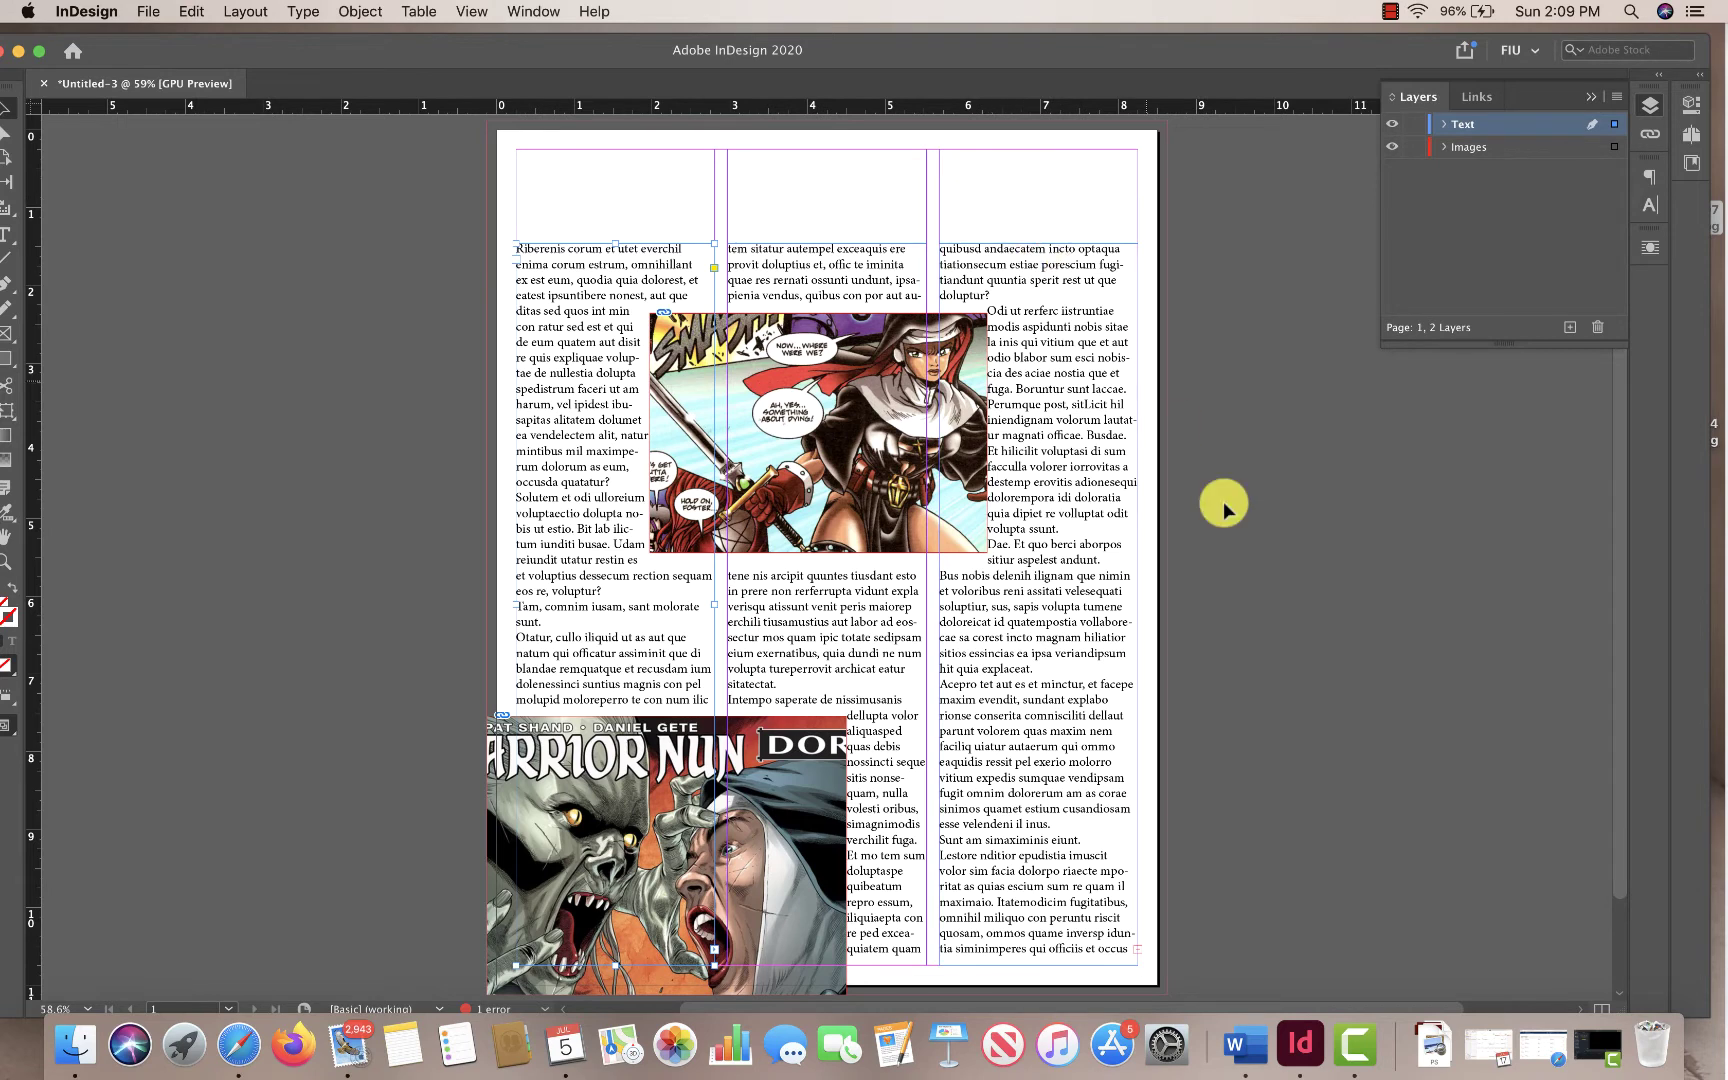
# Continue the third column's overset text in a new threaded frame, about 3.4 by 1.7 in, on the pasteboard beside the page
pyautogui.scroll(-2, 1288, 668)
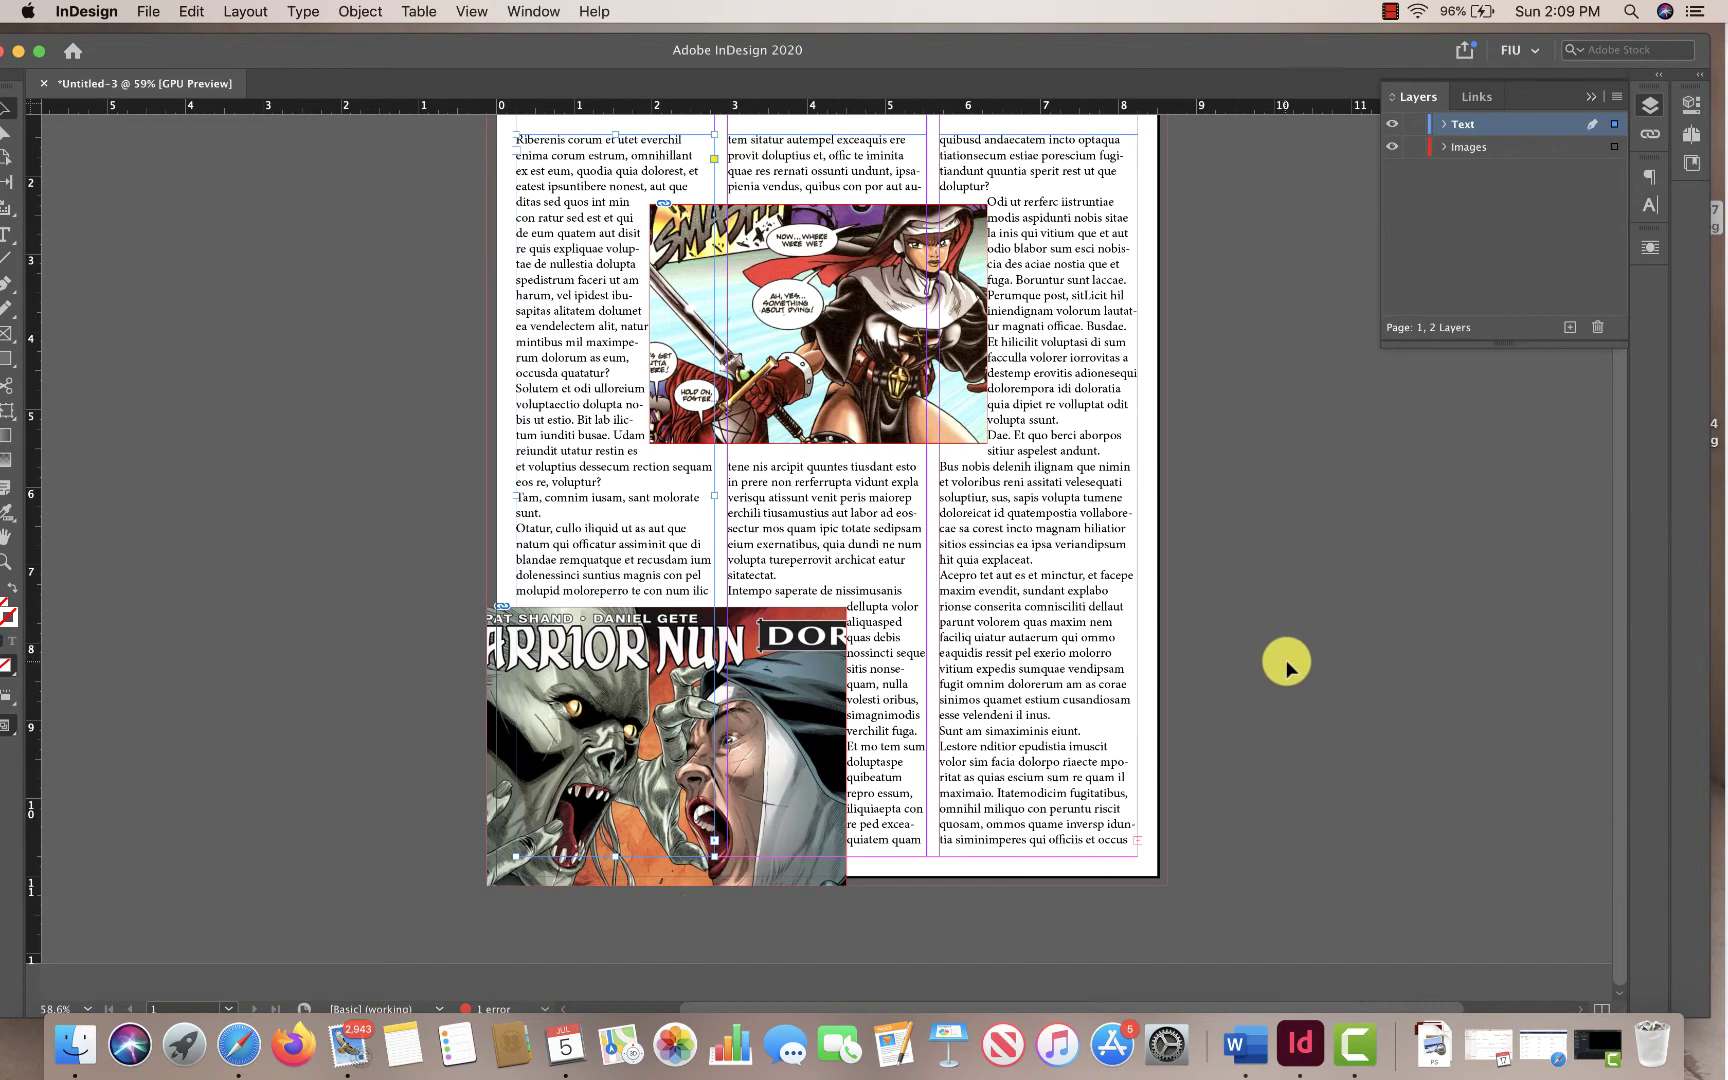
pyautogui.click(1146, 855)
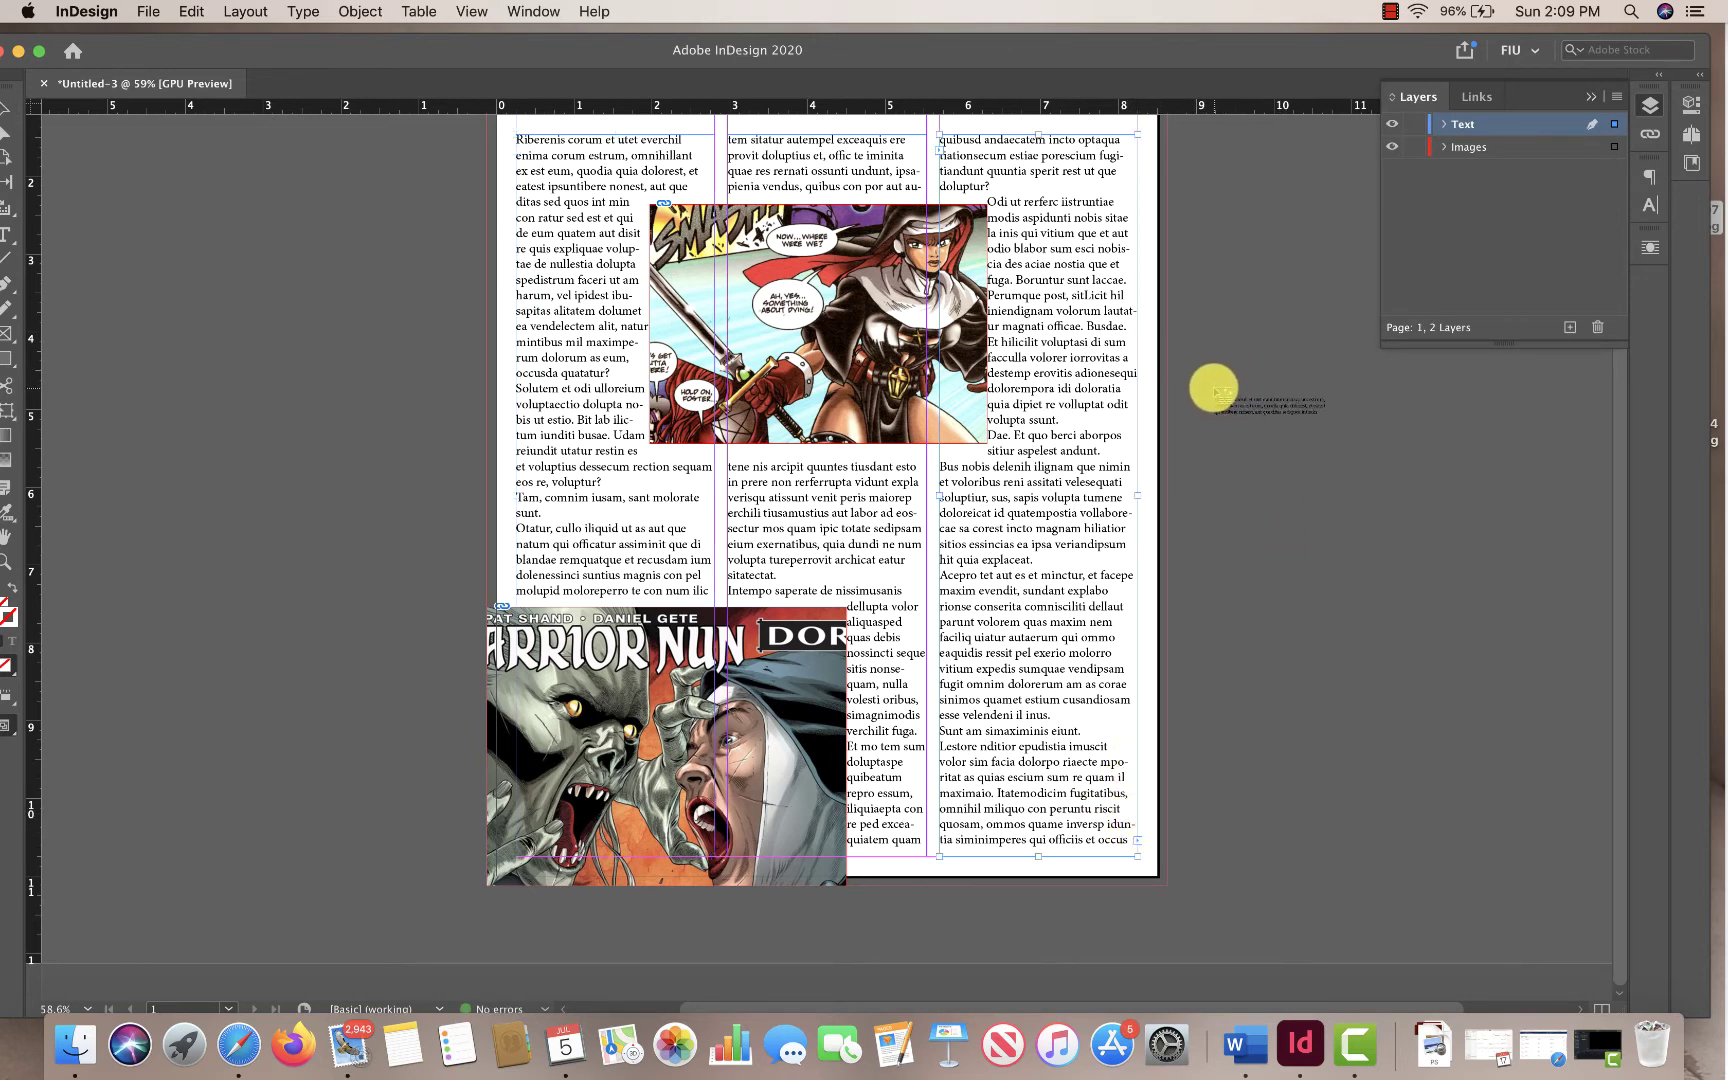
pyautogui.moveTo(1214, 388); pyautogui.dragTo(1481, 521)
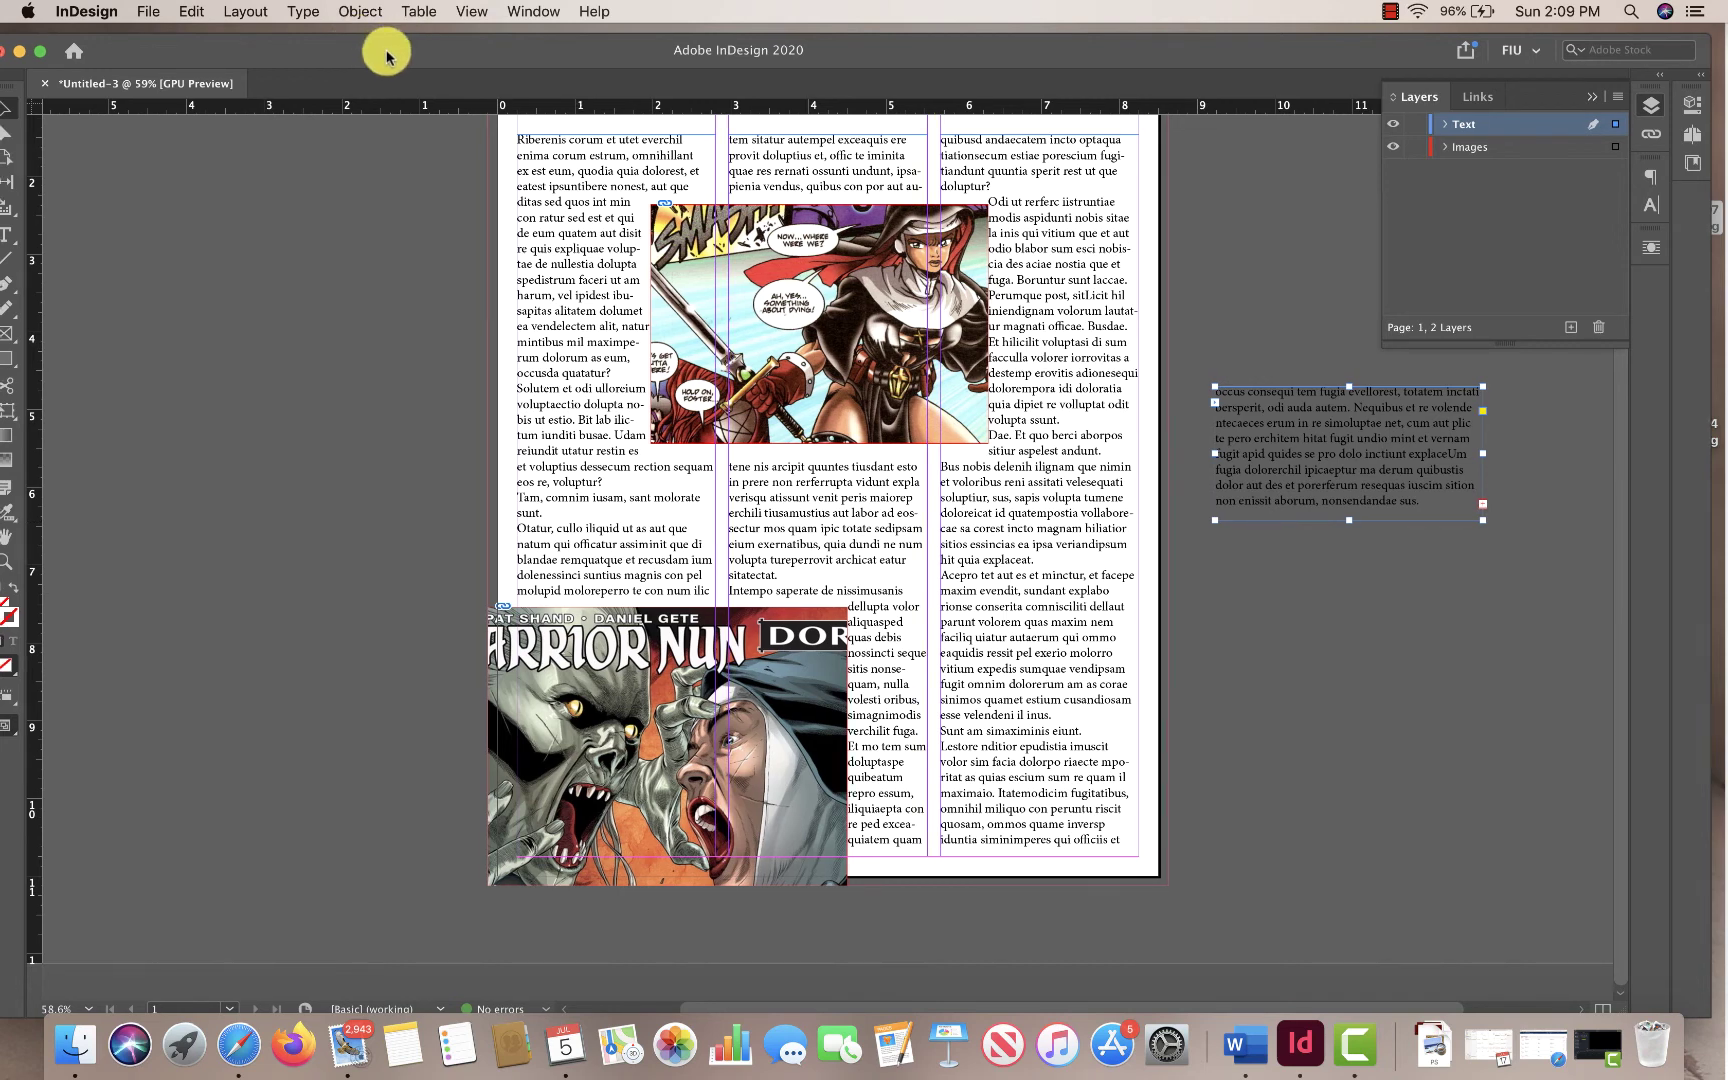
# Fill the pasteboard text frame with yellow from the Color Picker and move the frame about 1 in down
pyautogui.moveTo(383, 57); pyautogui.dragTo(461, 57)
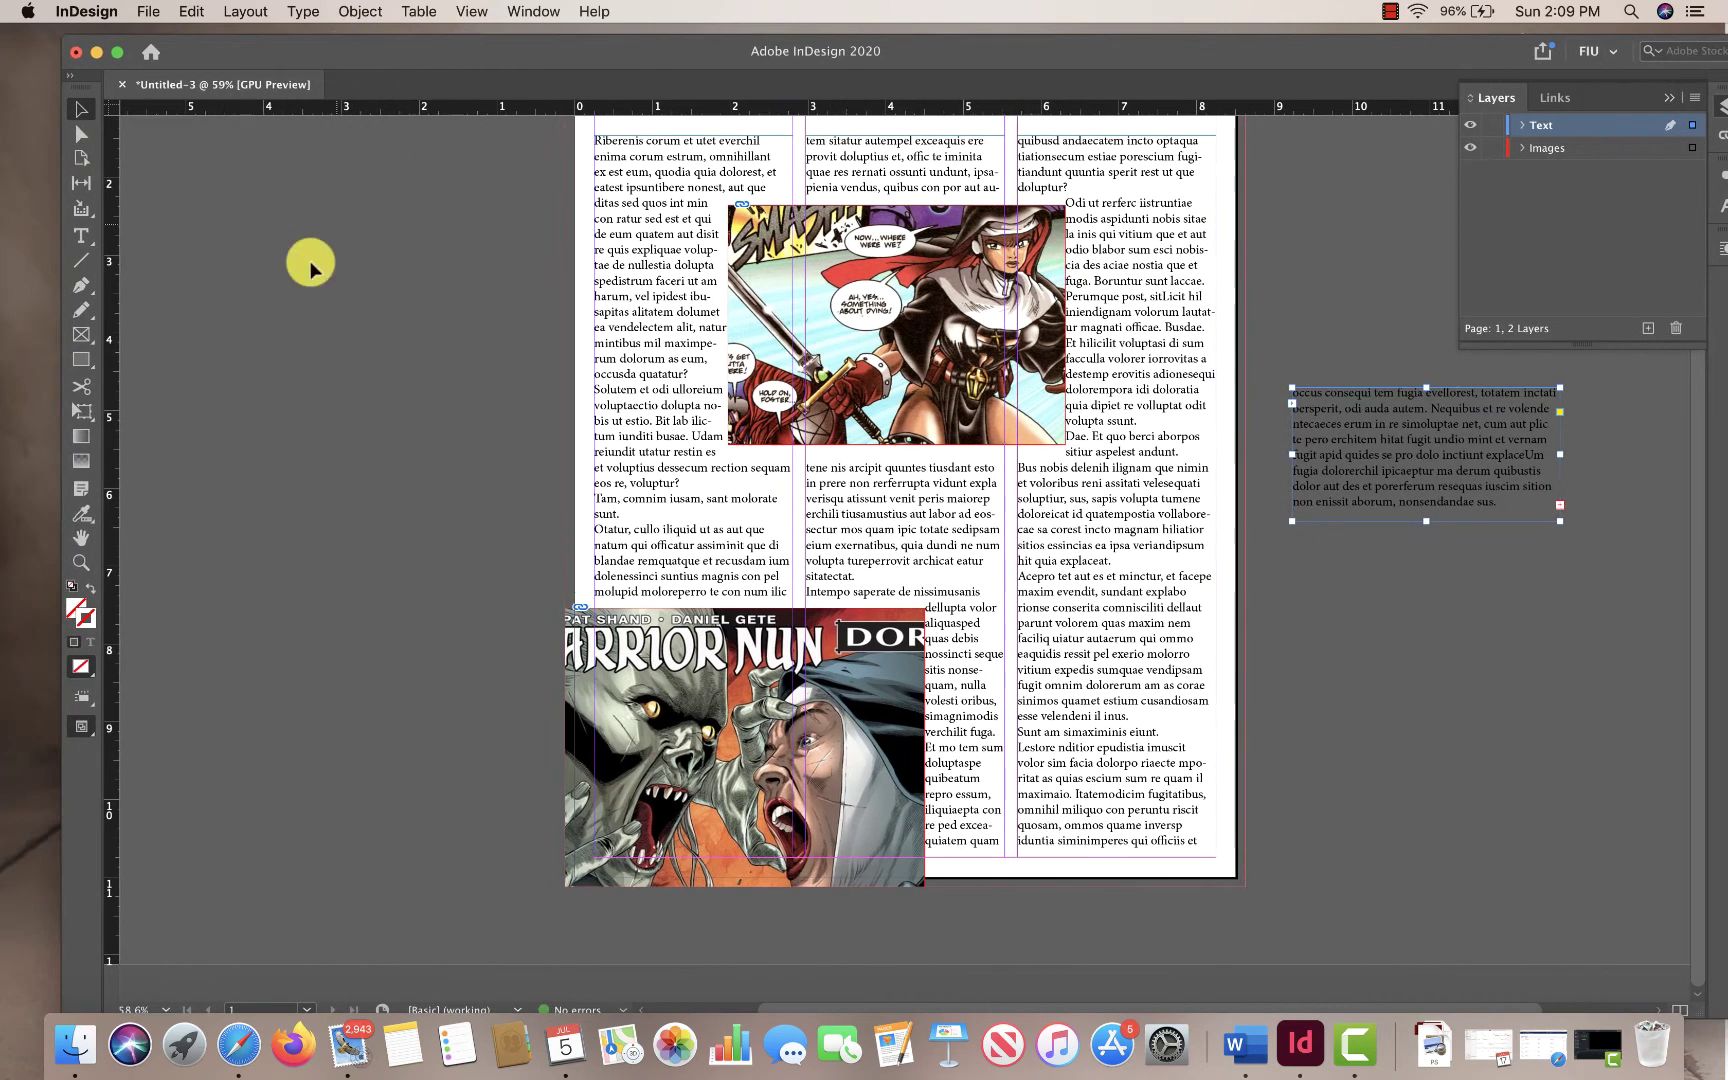
pyautogui.doubleClick(77, 611)
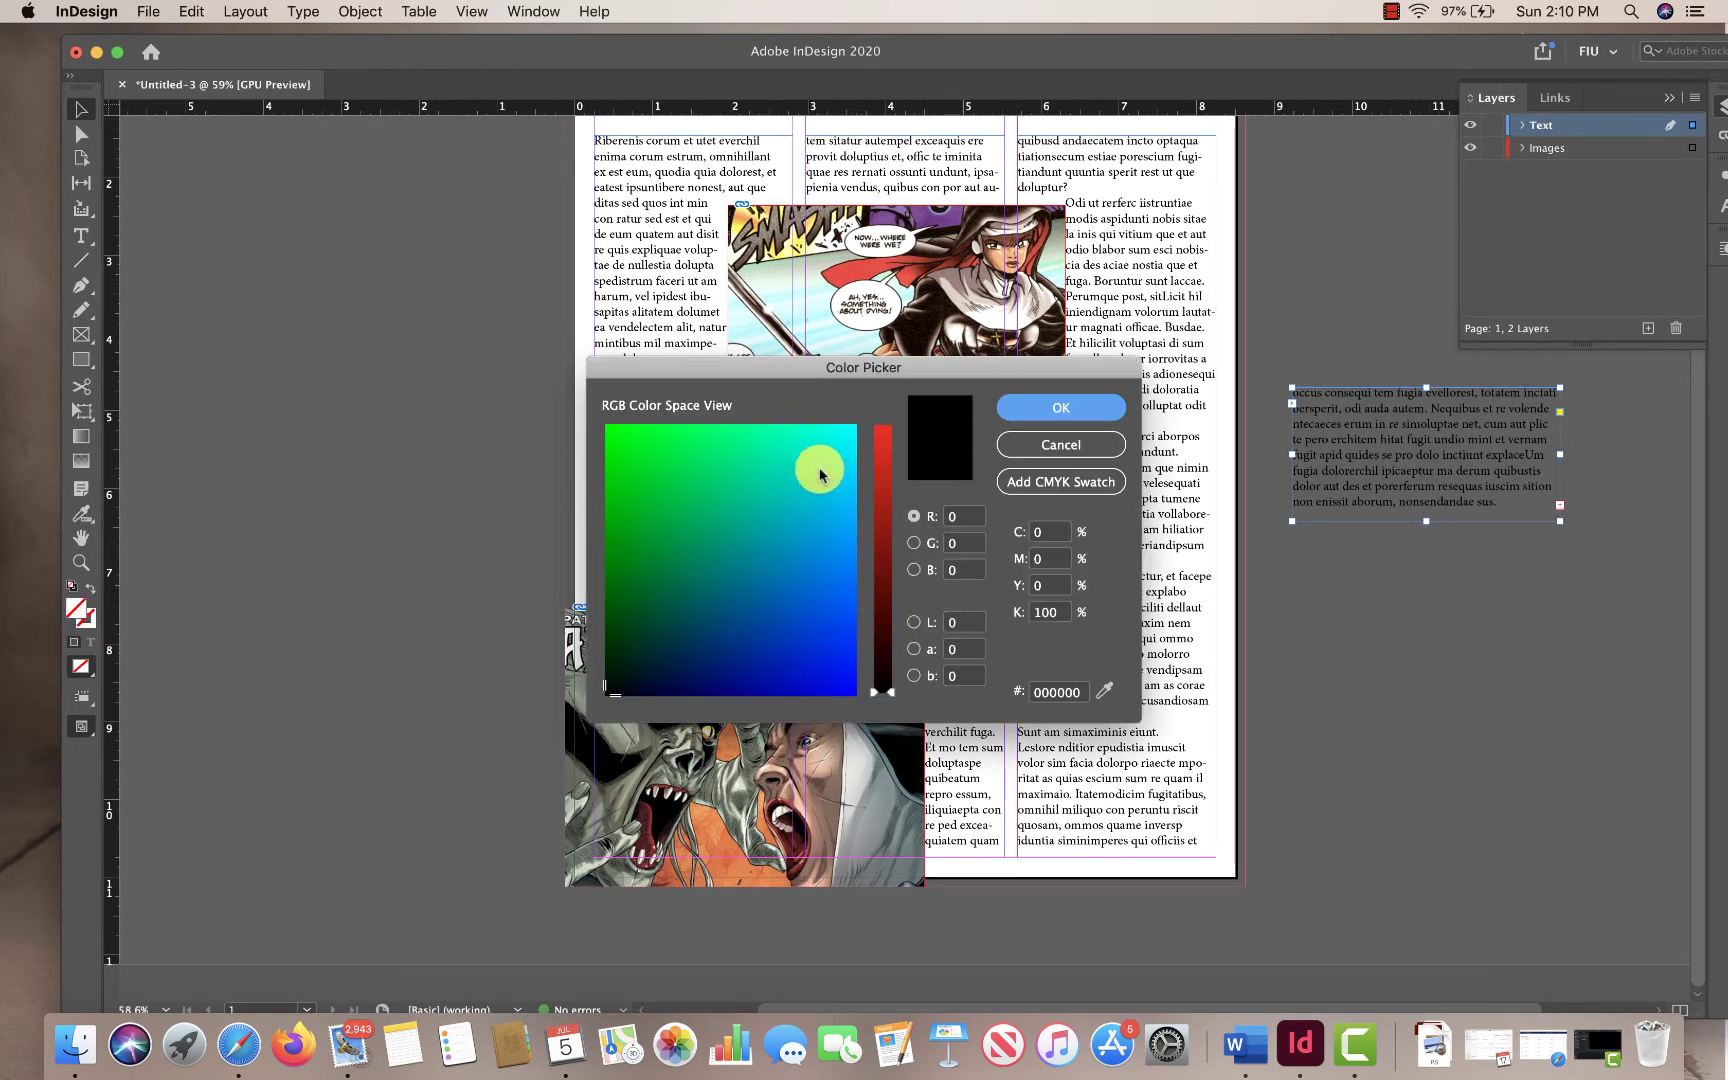
pyautogui.moveTo(886, 690); pyautogui.dragTo(880, 422)
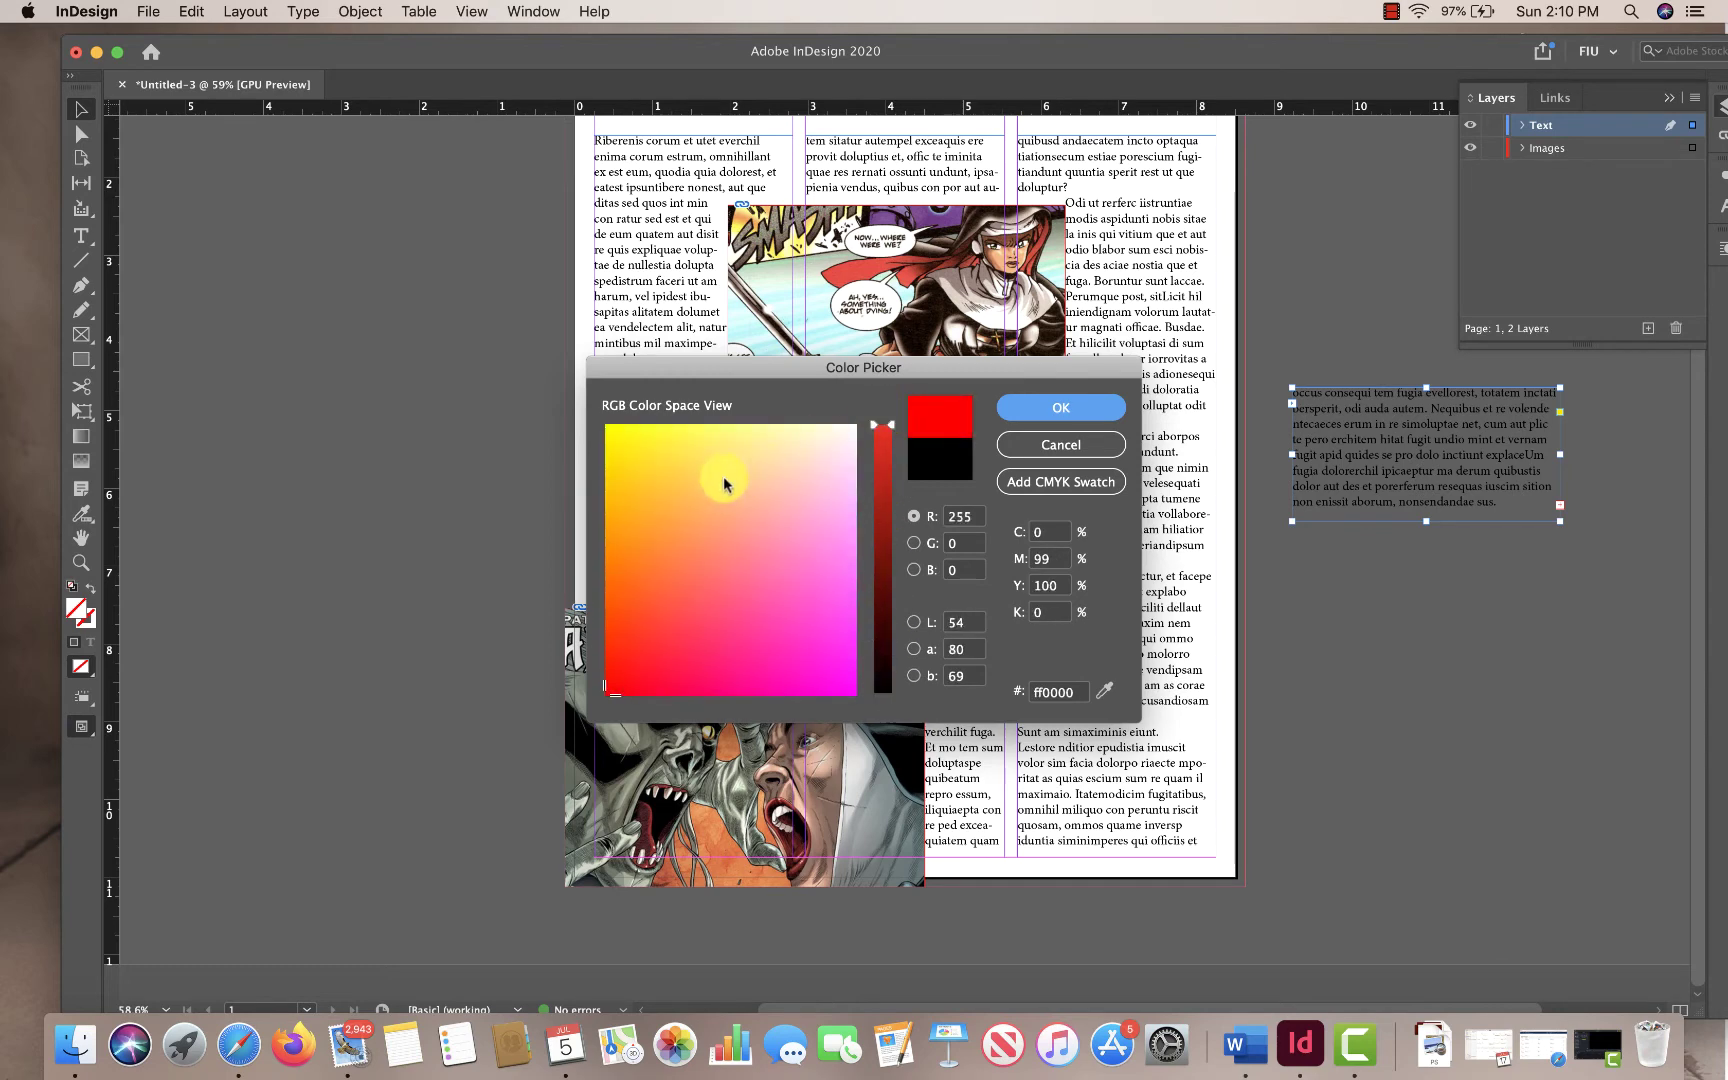
pyautogui.moveTo(731, 483); pyautogui.dragTo(608, 428)
pyautogui.click(1040, 408)
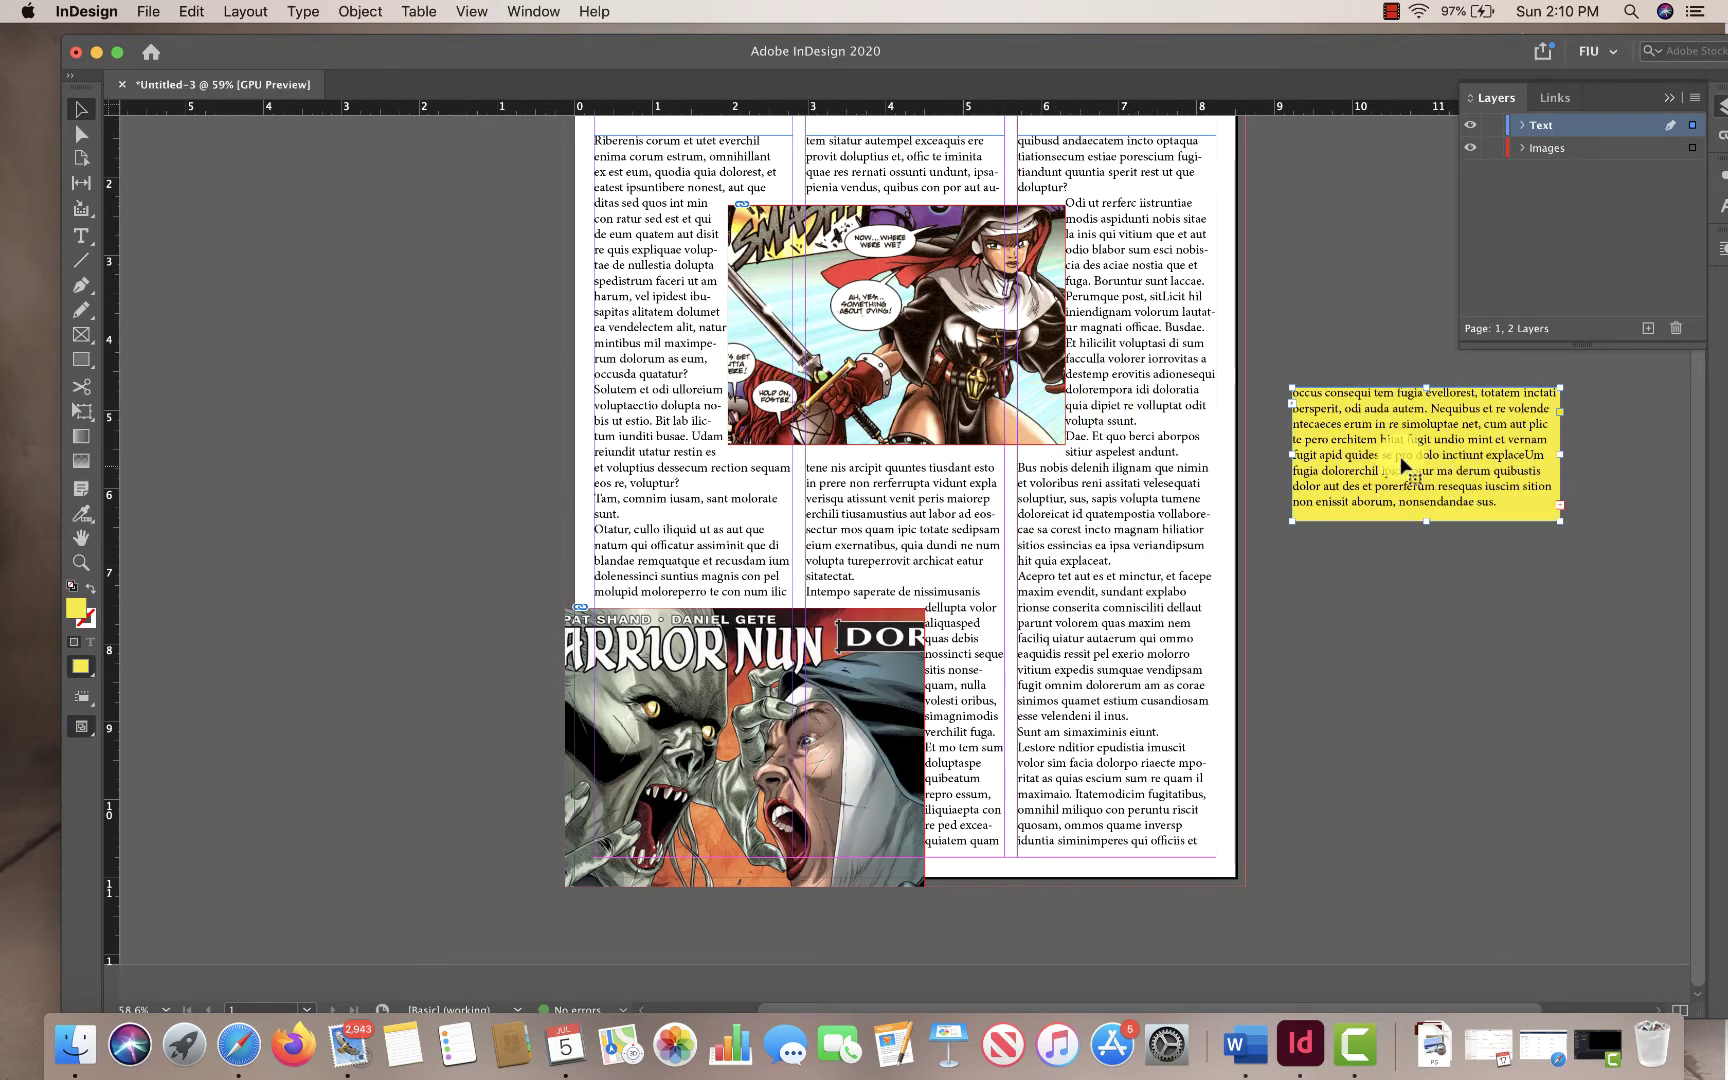
pyautogui.moveTo(1425, 478); pyautogui.dragTo(1432, 567)
pyautogui.click(1302, 400)
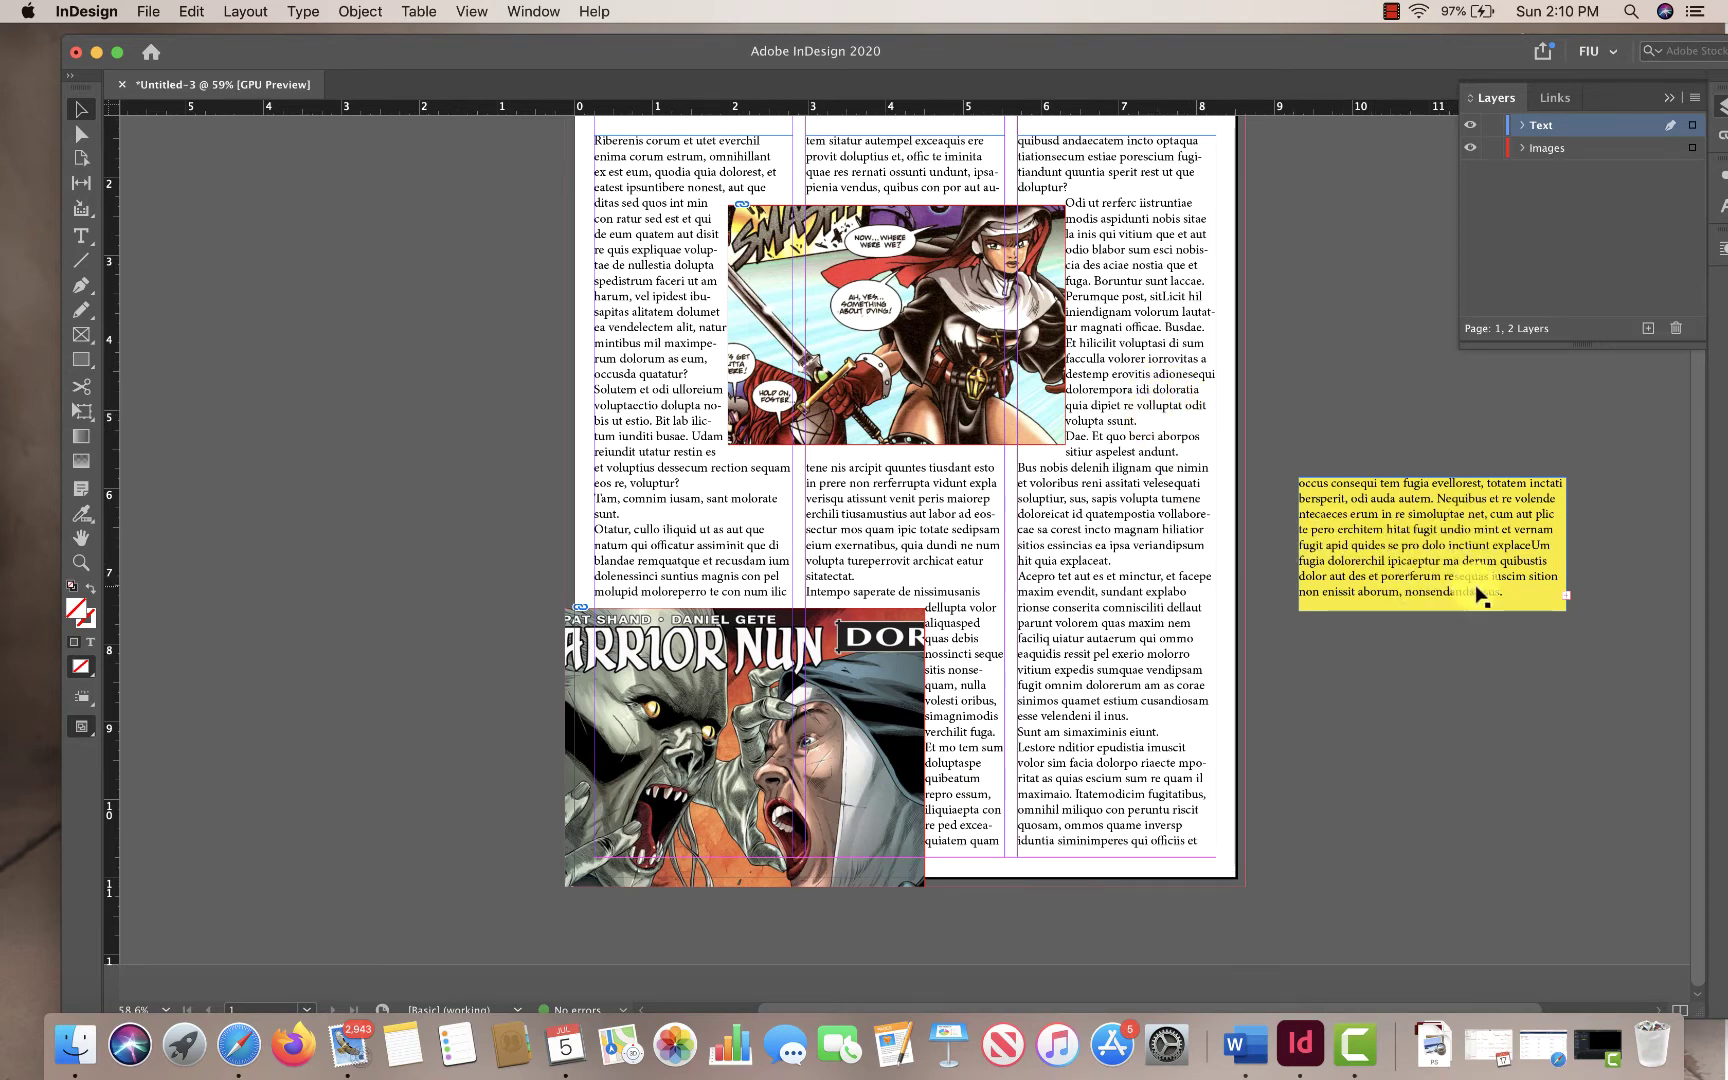
# Draw a text frame about 7.5 in wide and 1 in tall in the empty space above the three columns
pyautogui.scroll(3, 1315, 378)
pyautogui.scroll(-3, 1311, 374)
pyautogui.scroll(1, 1303, 386)
pyautogui.scroll(2, 902, 193)
pyautogui.click(81, 236)
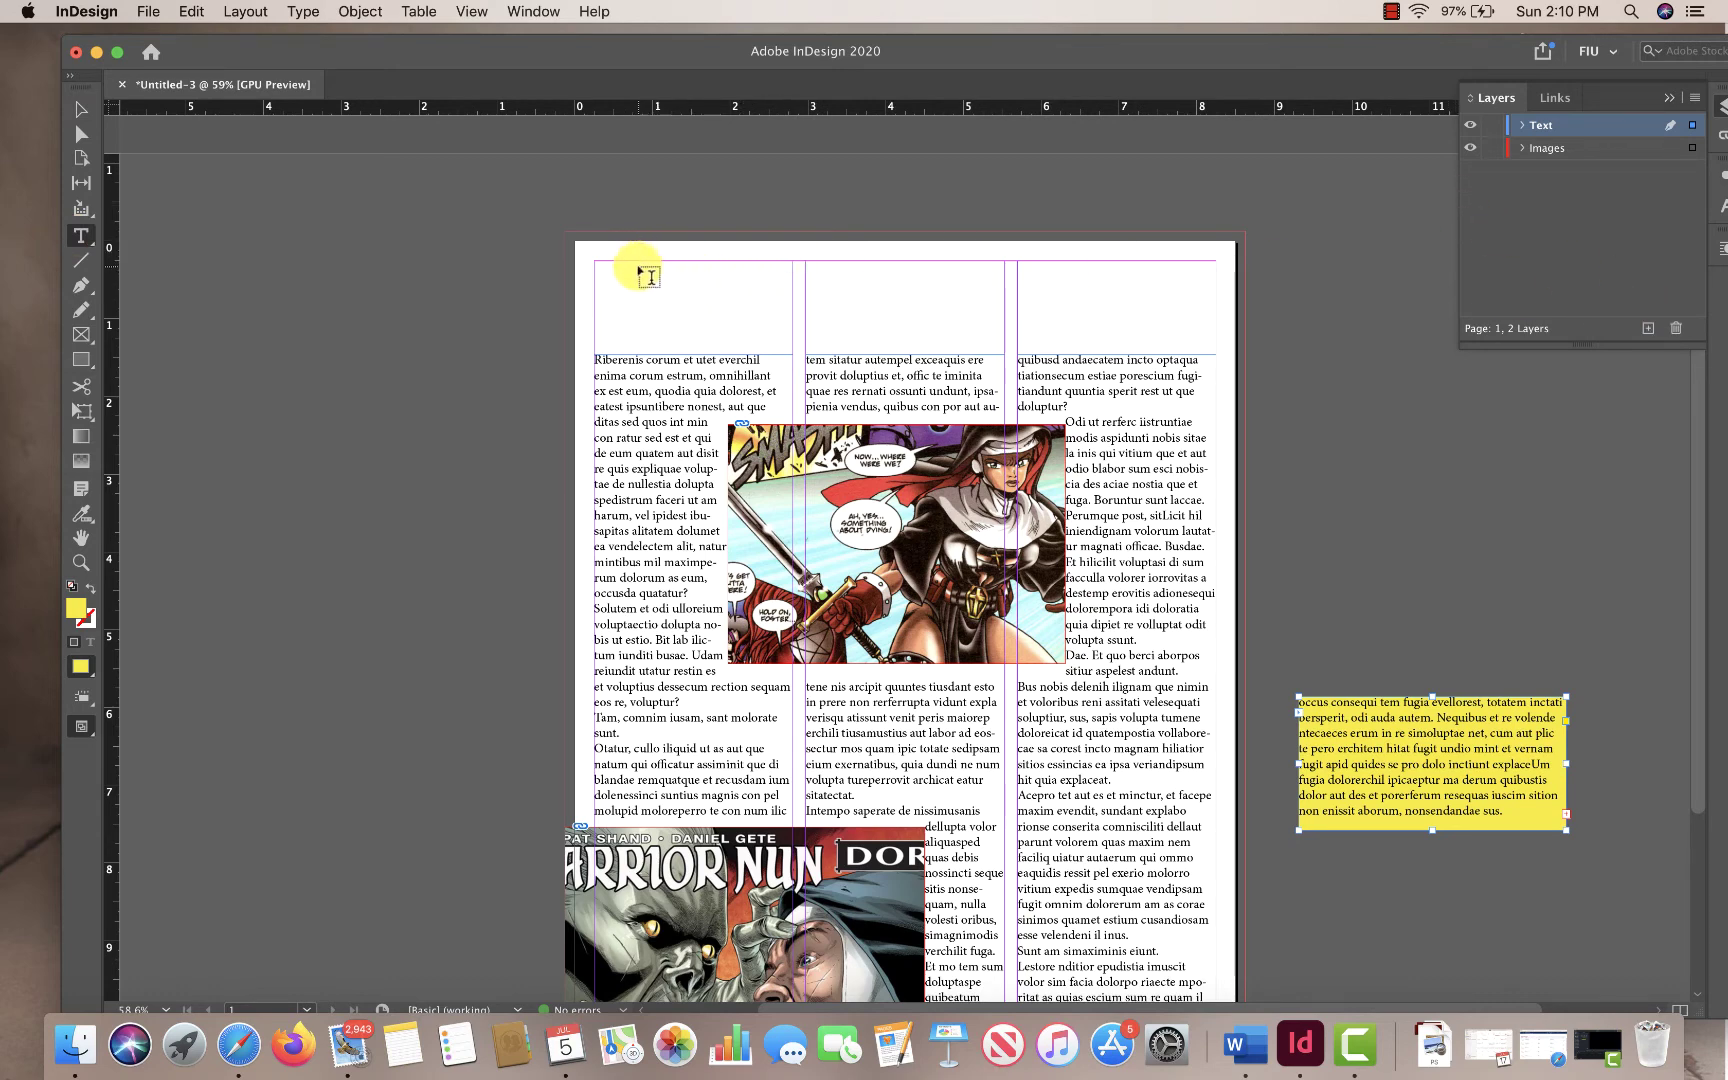
pyautogui.moveTo(638, 265); pyautogui.dragTo(1218, 337)
# Set the new frame's text to 24 pt Impact and enter the word Headline
pyautogui.moveTo(1434, 63); pyautogui.dragTo(1361, 66)
pyautogui.click(1655, 210)
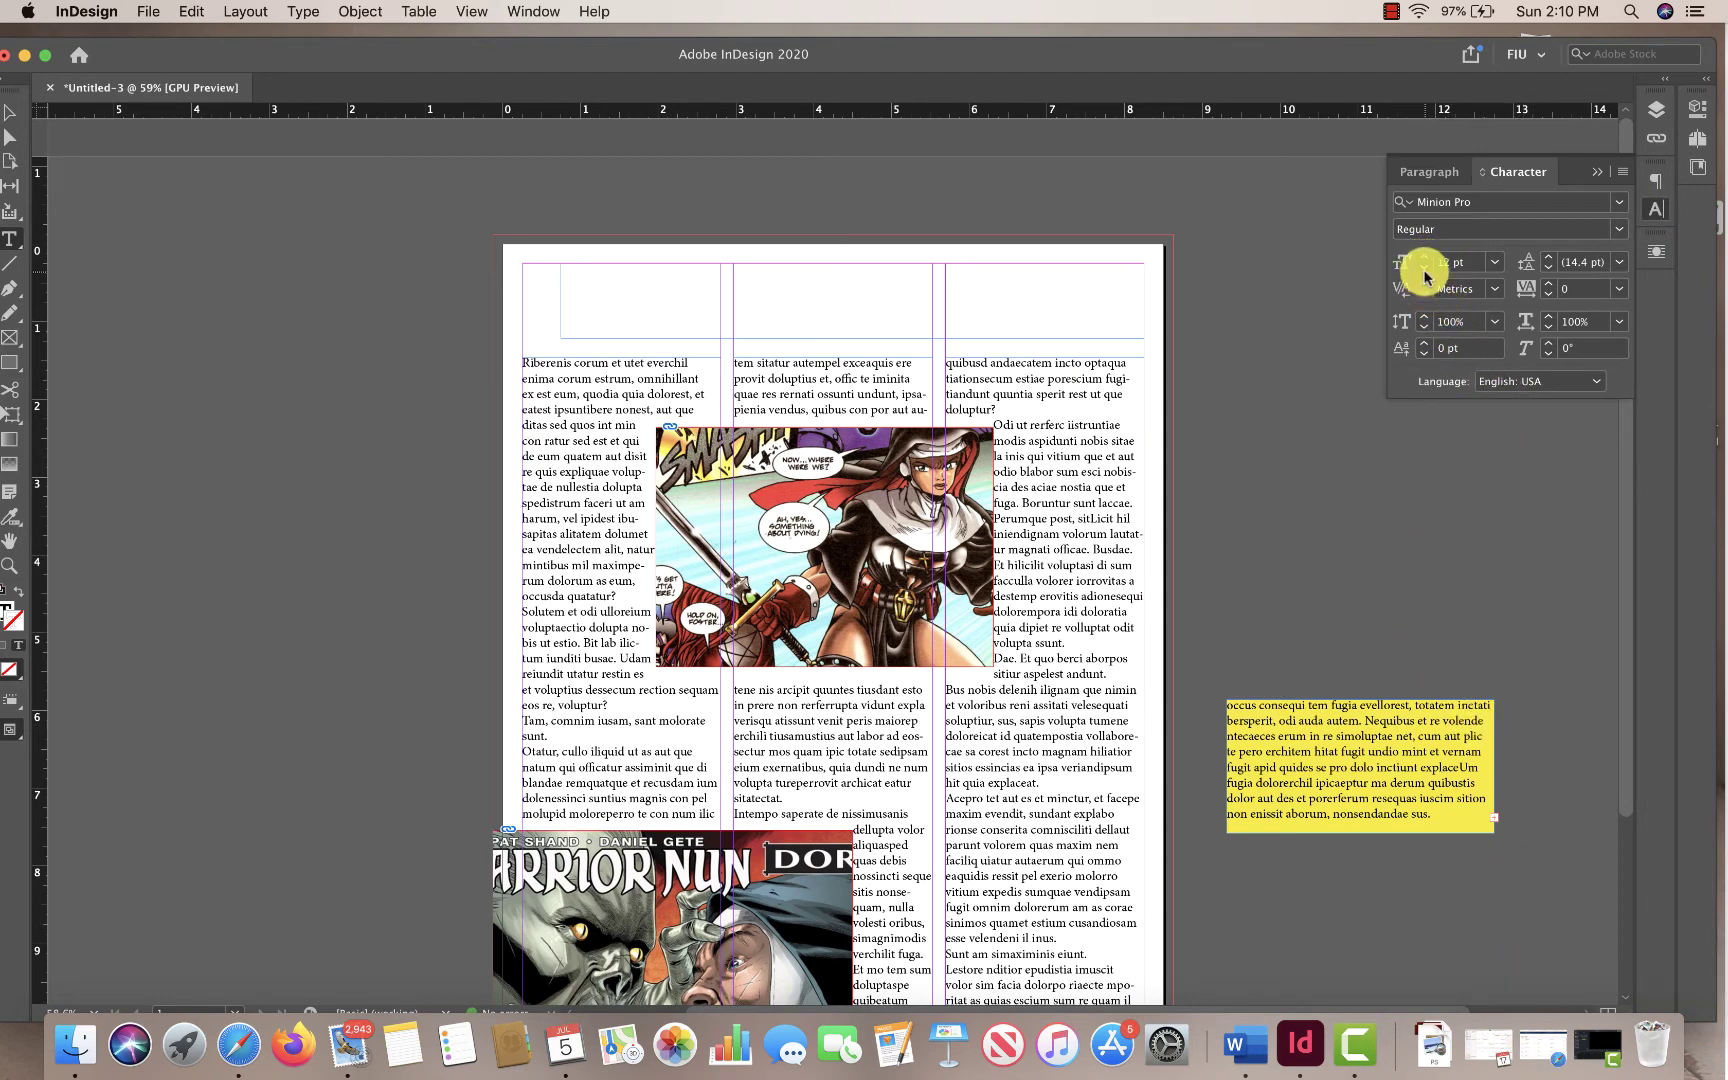
pyautogui.click(1494, 262)
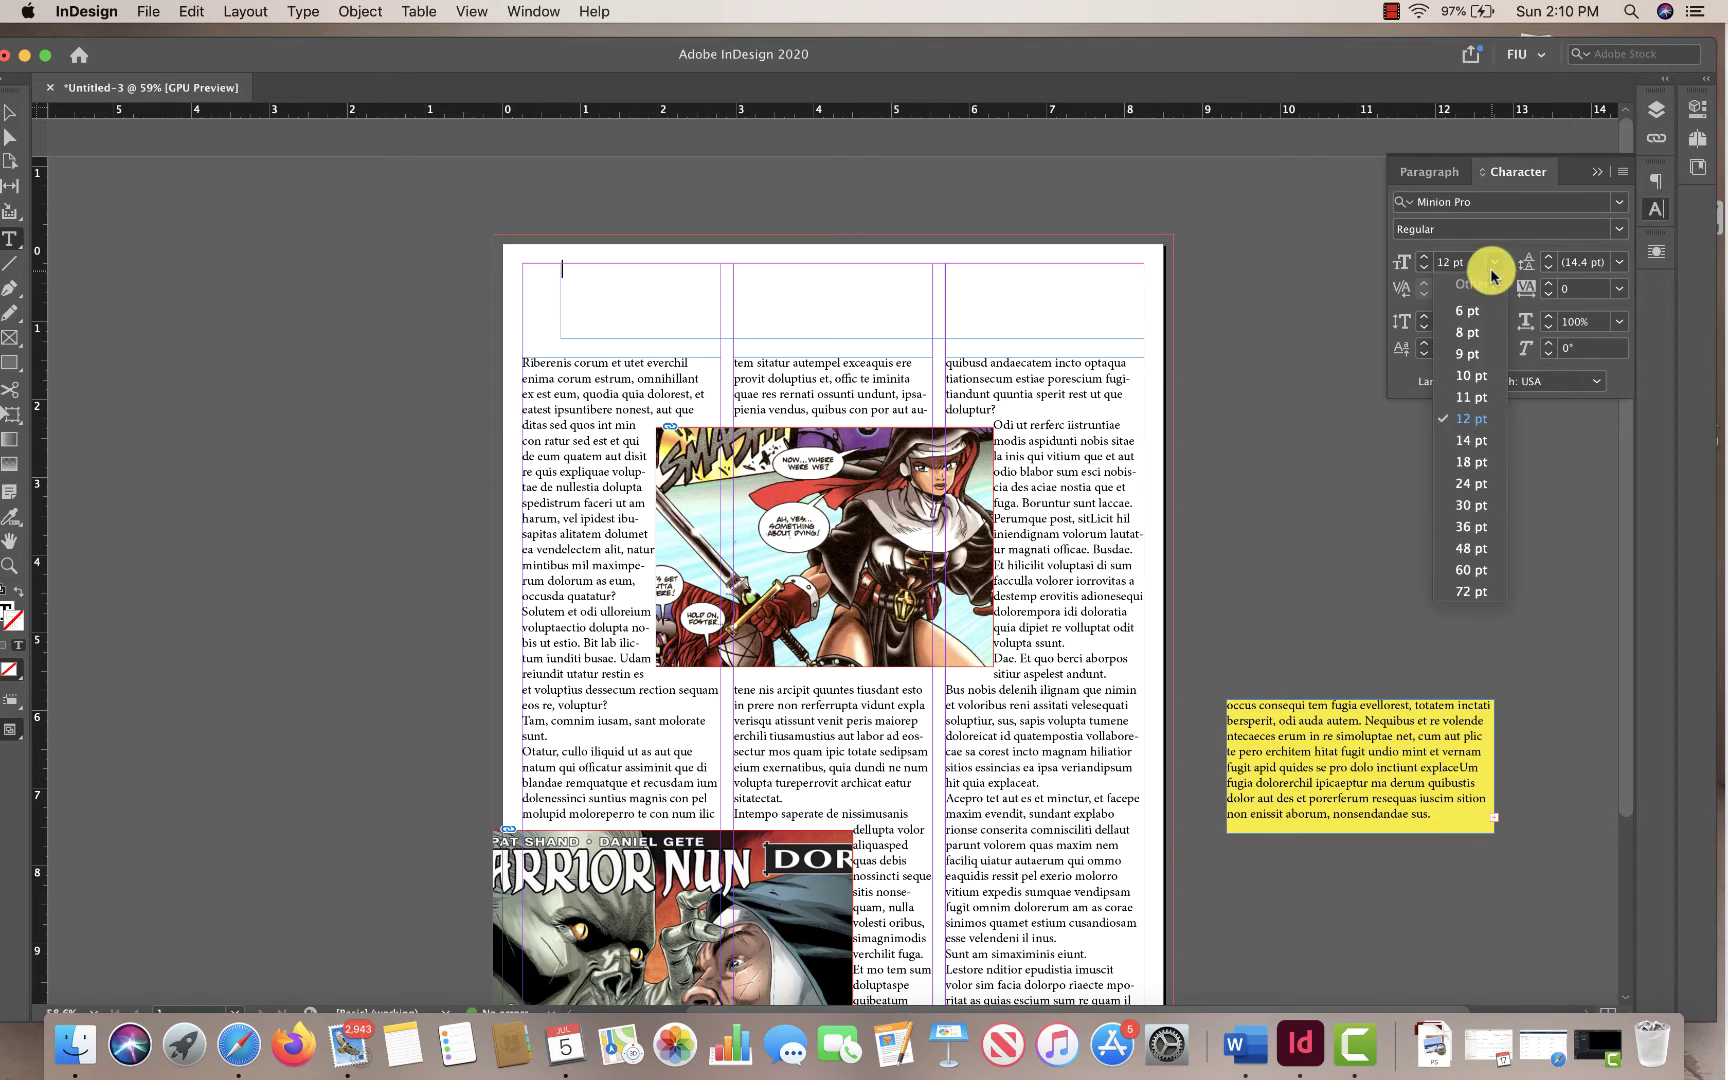
pyautogui.click(1468, 488)
pyautogui.click(1619, 201)
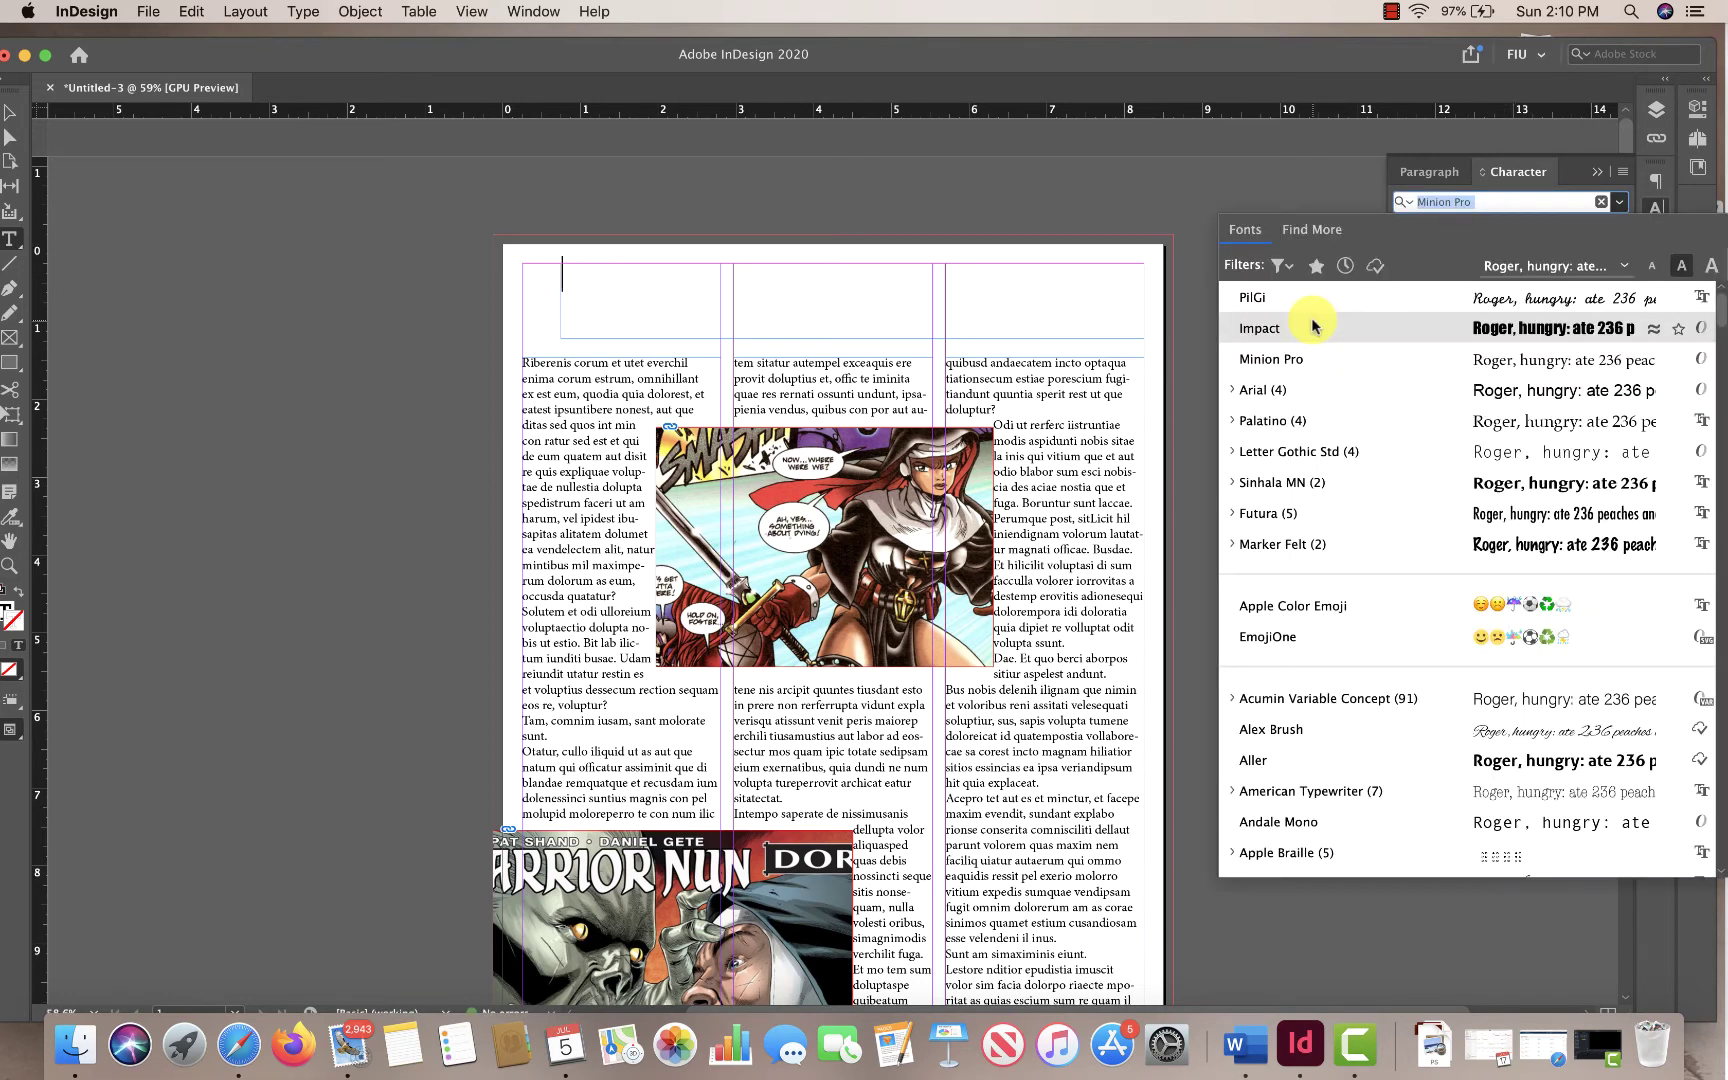
pyautogui.click(1305, 335)
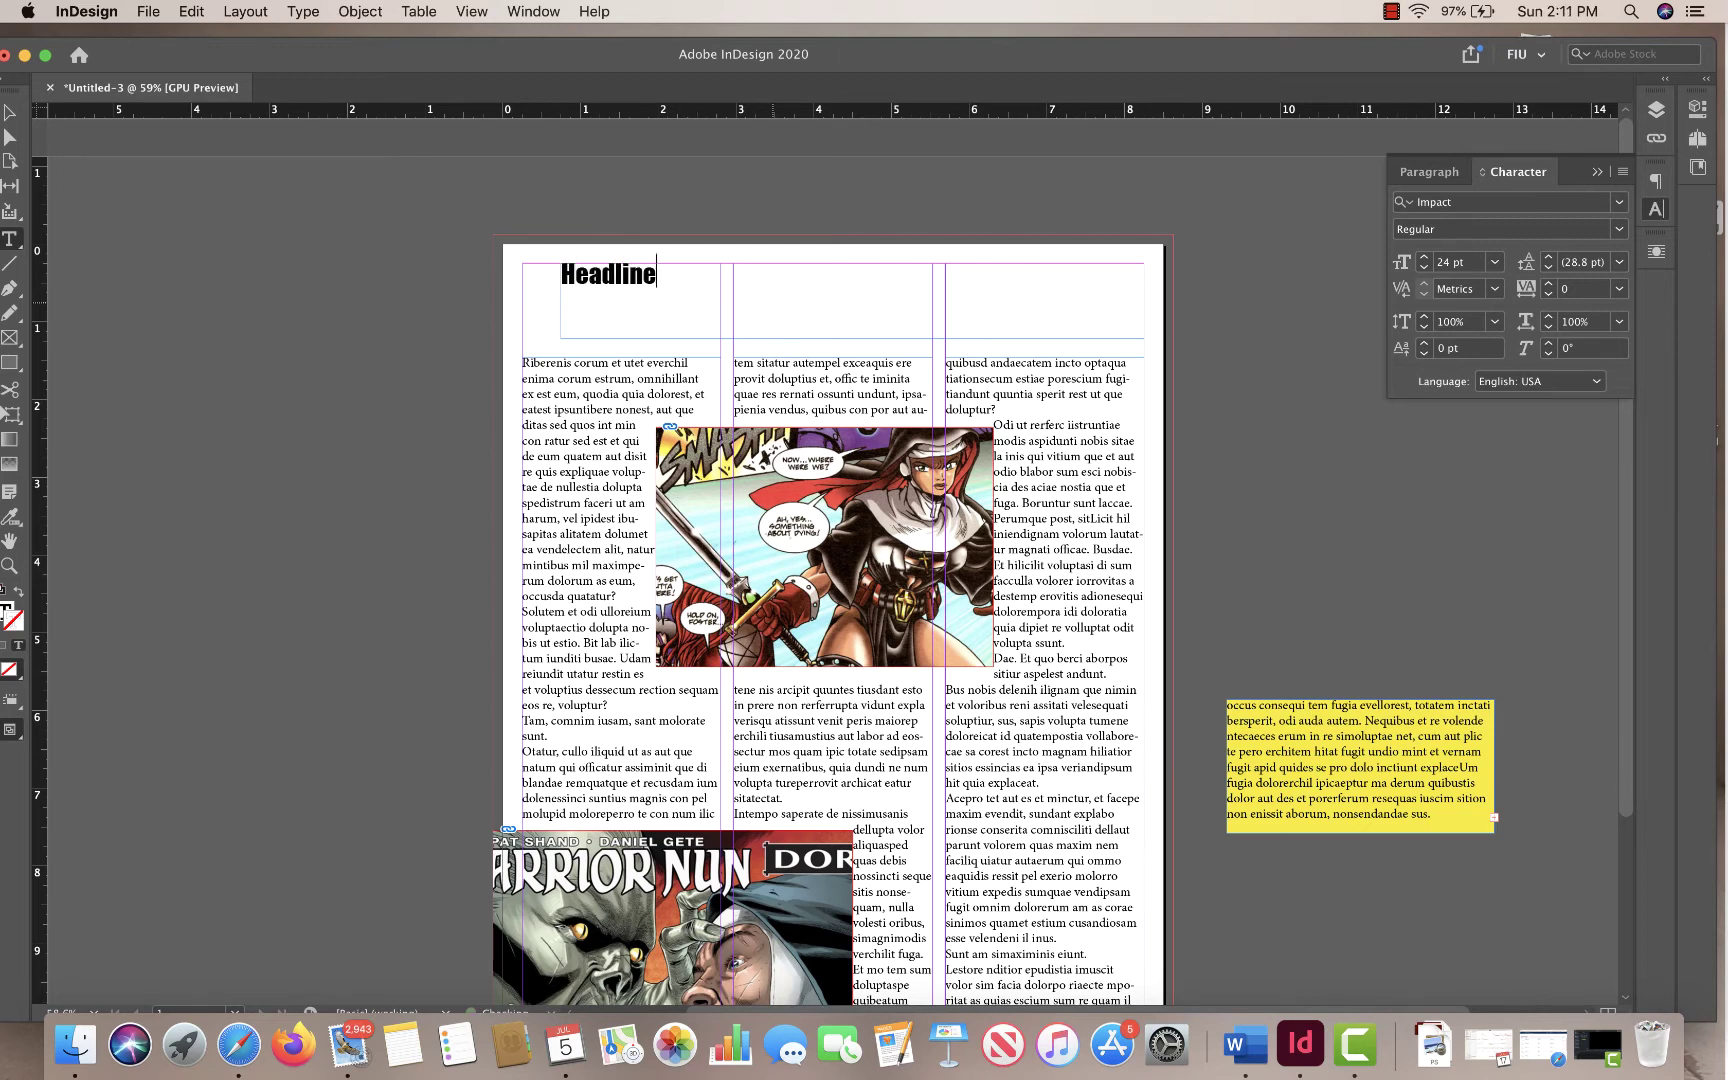
# Set the size of the word Headline to 48 pt
pyautogui.tripleClick(773, 300)
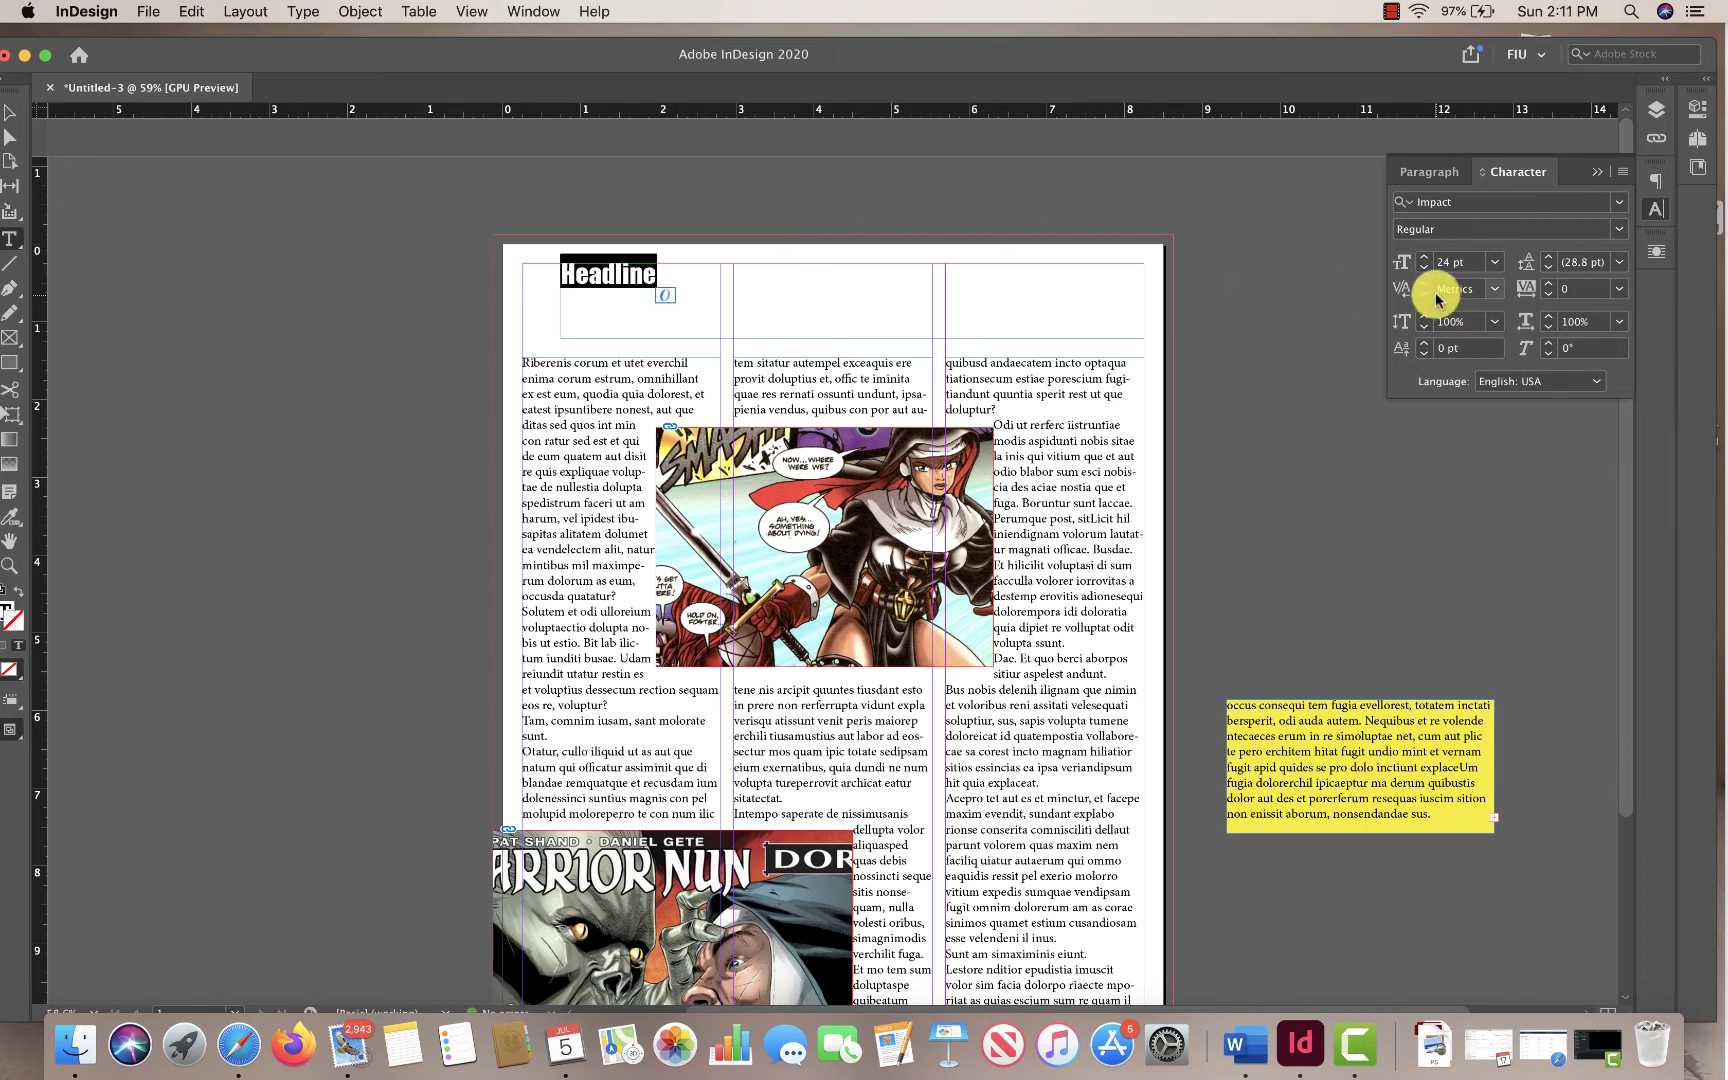
pyautogui.click(1494, 262)
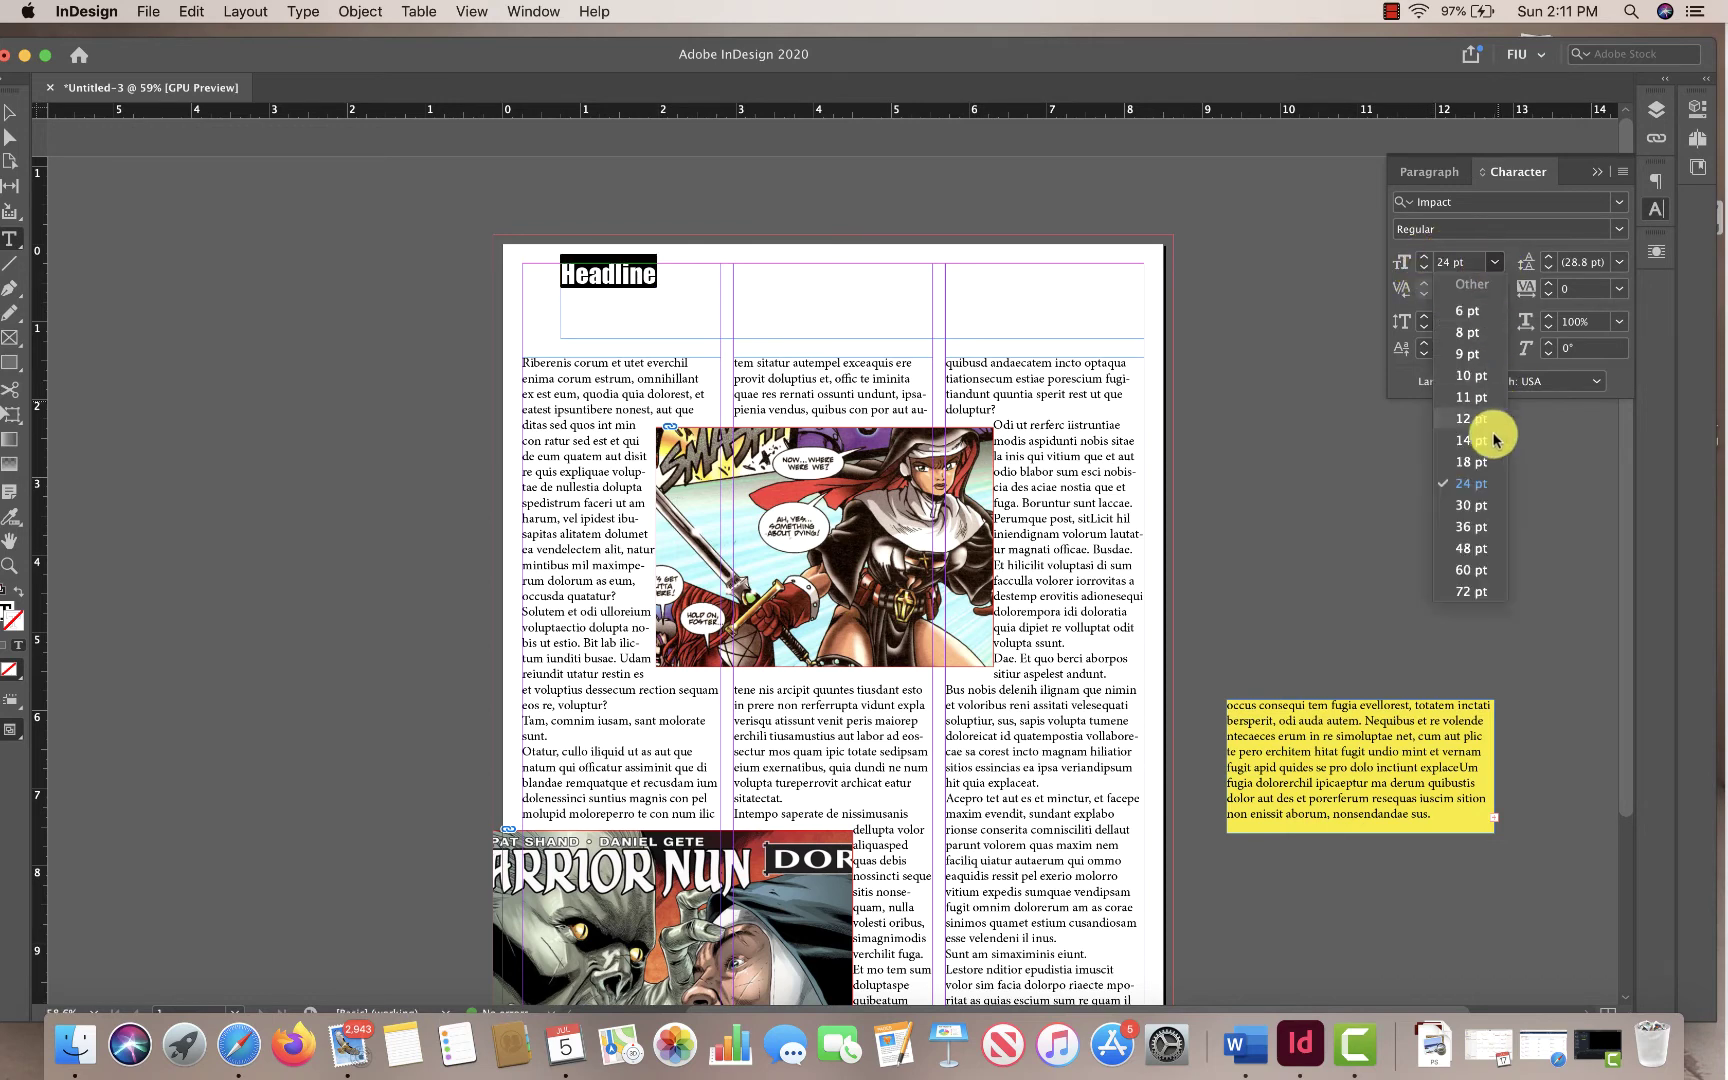
pyautogui.click(1468, 547)
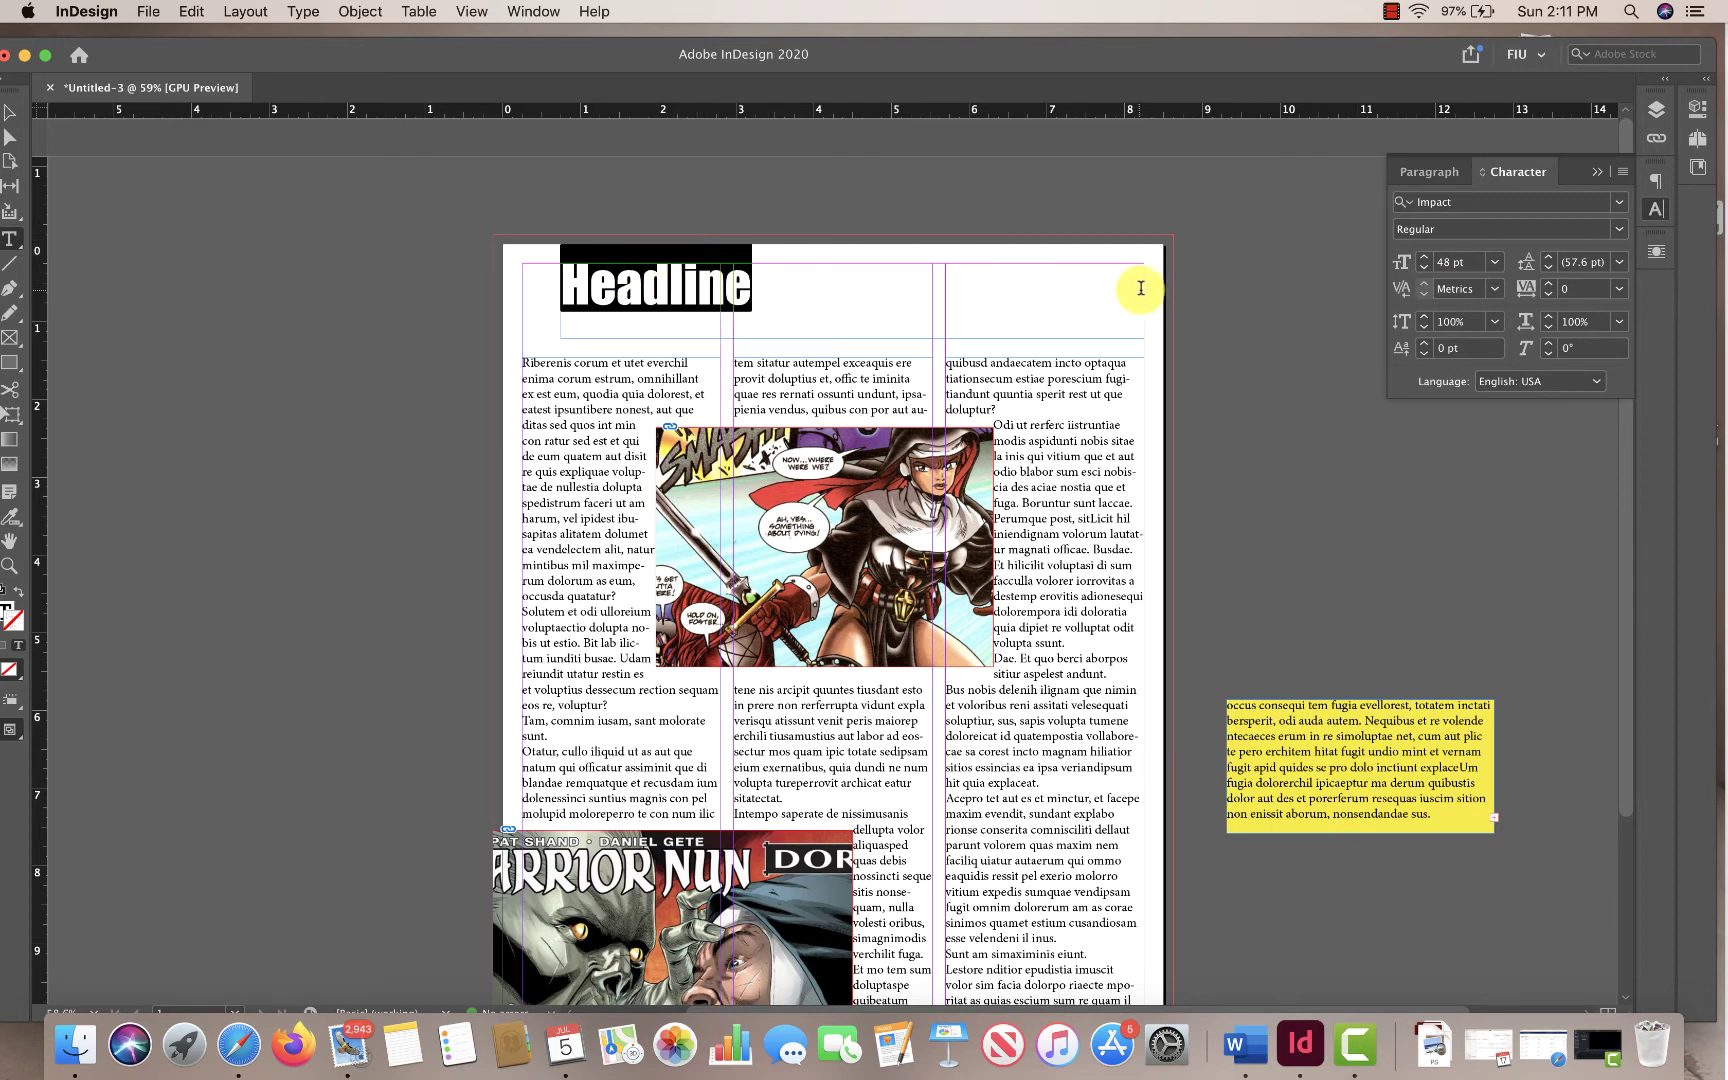
# Try center, right, left and justified alignments on the Headline text, ending with justify with last line aligned right
pyautogui.moveTo(405, 50); pyautogui.dragTo(440, 47)
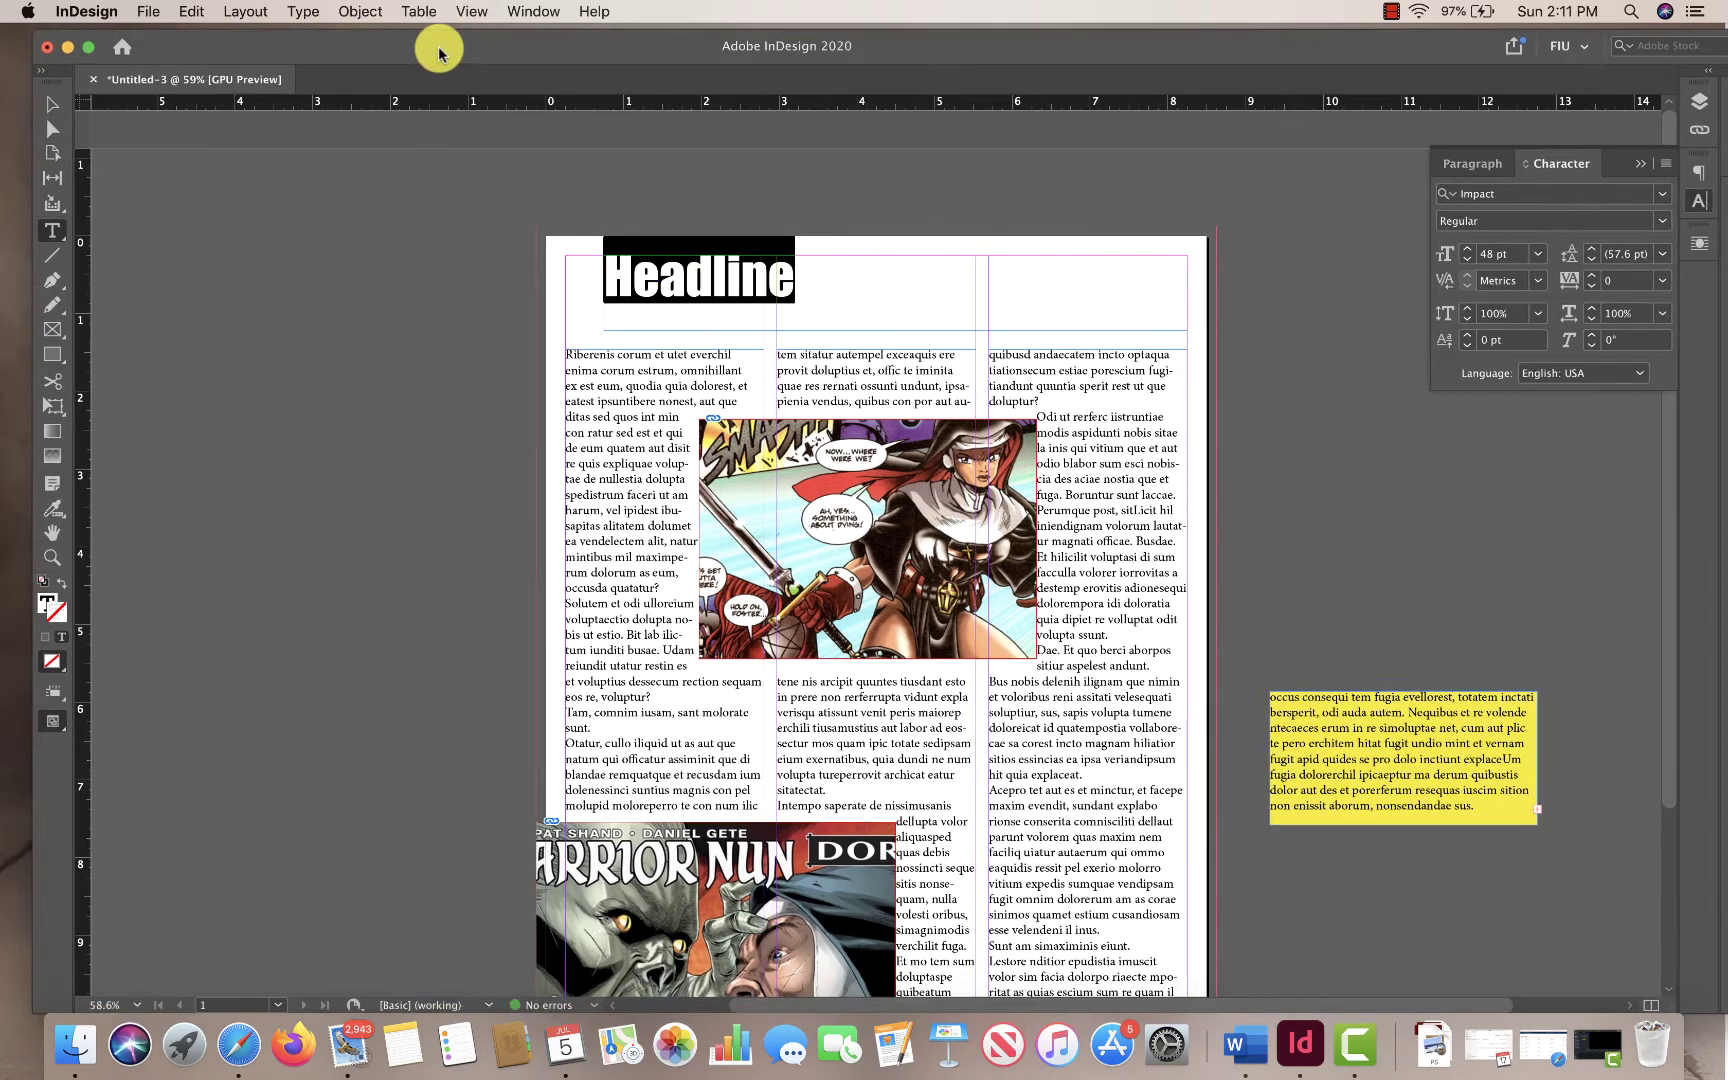
pyautogui.click(44, 109)
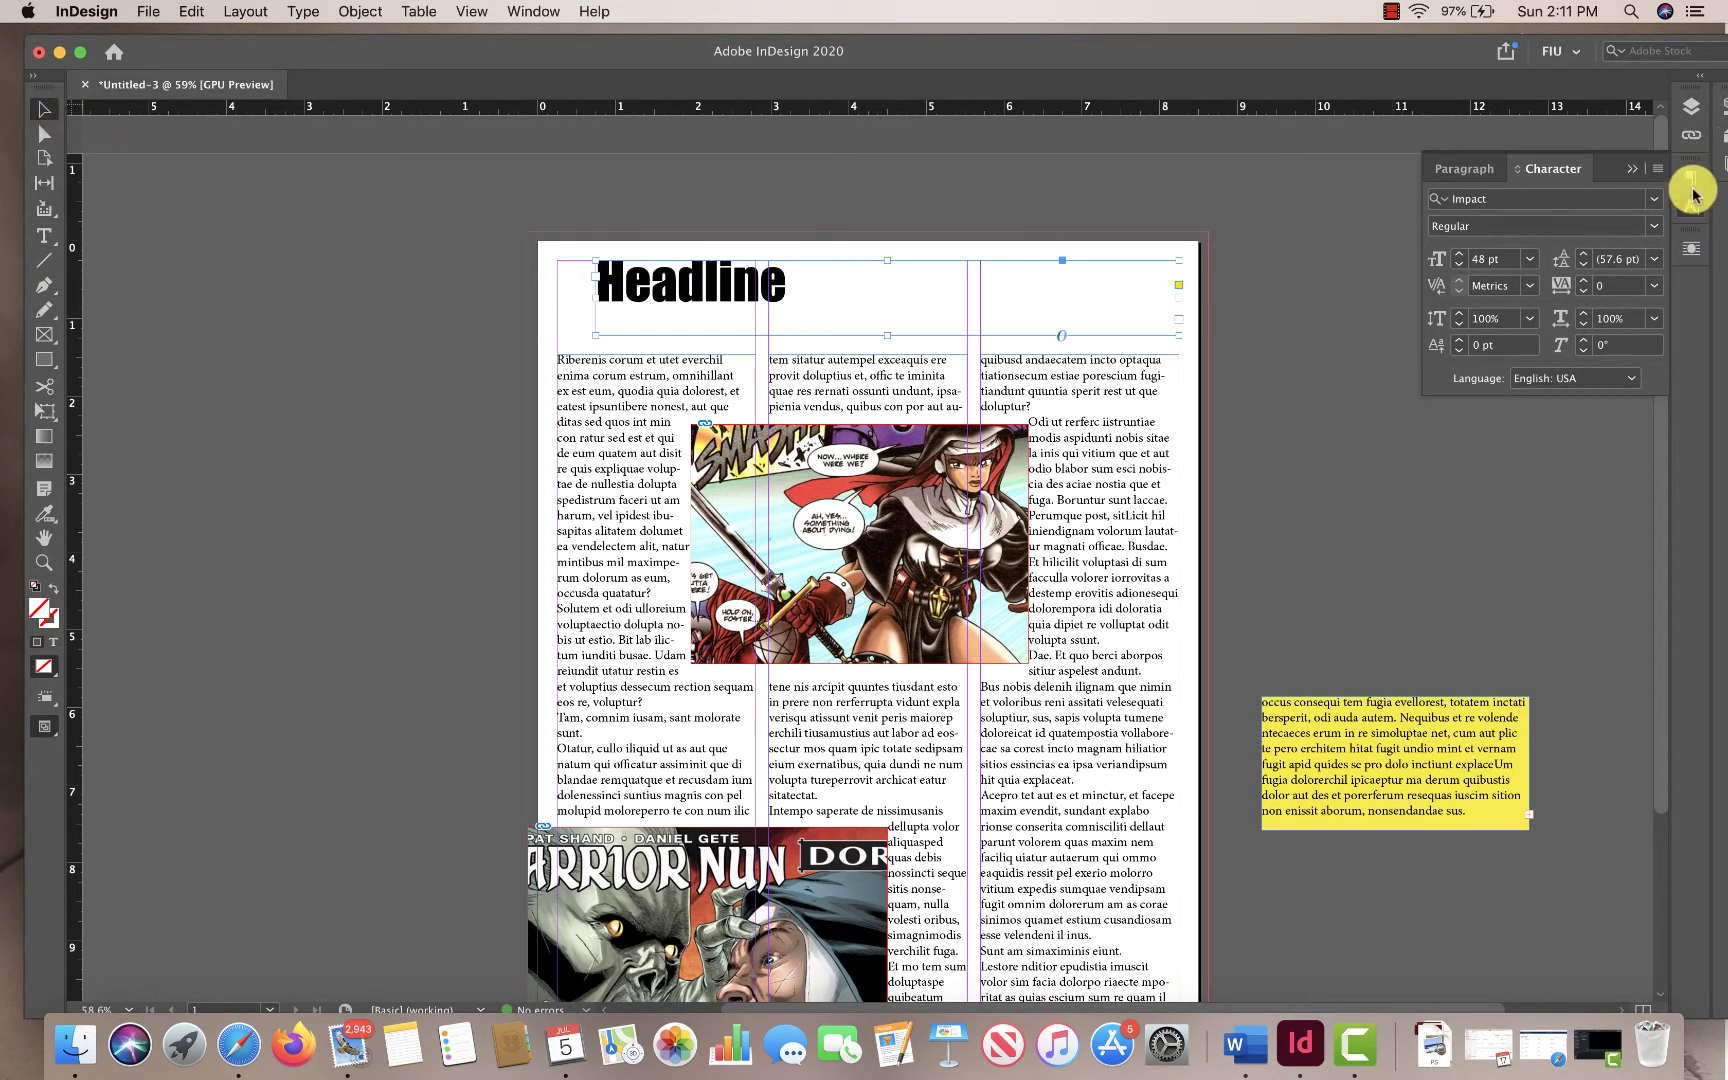
pyautogui.click(1465, 172)
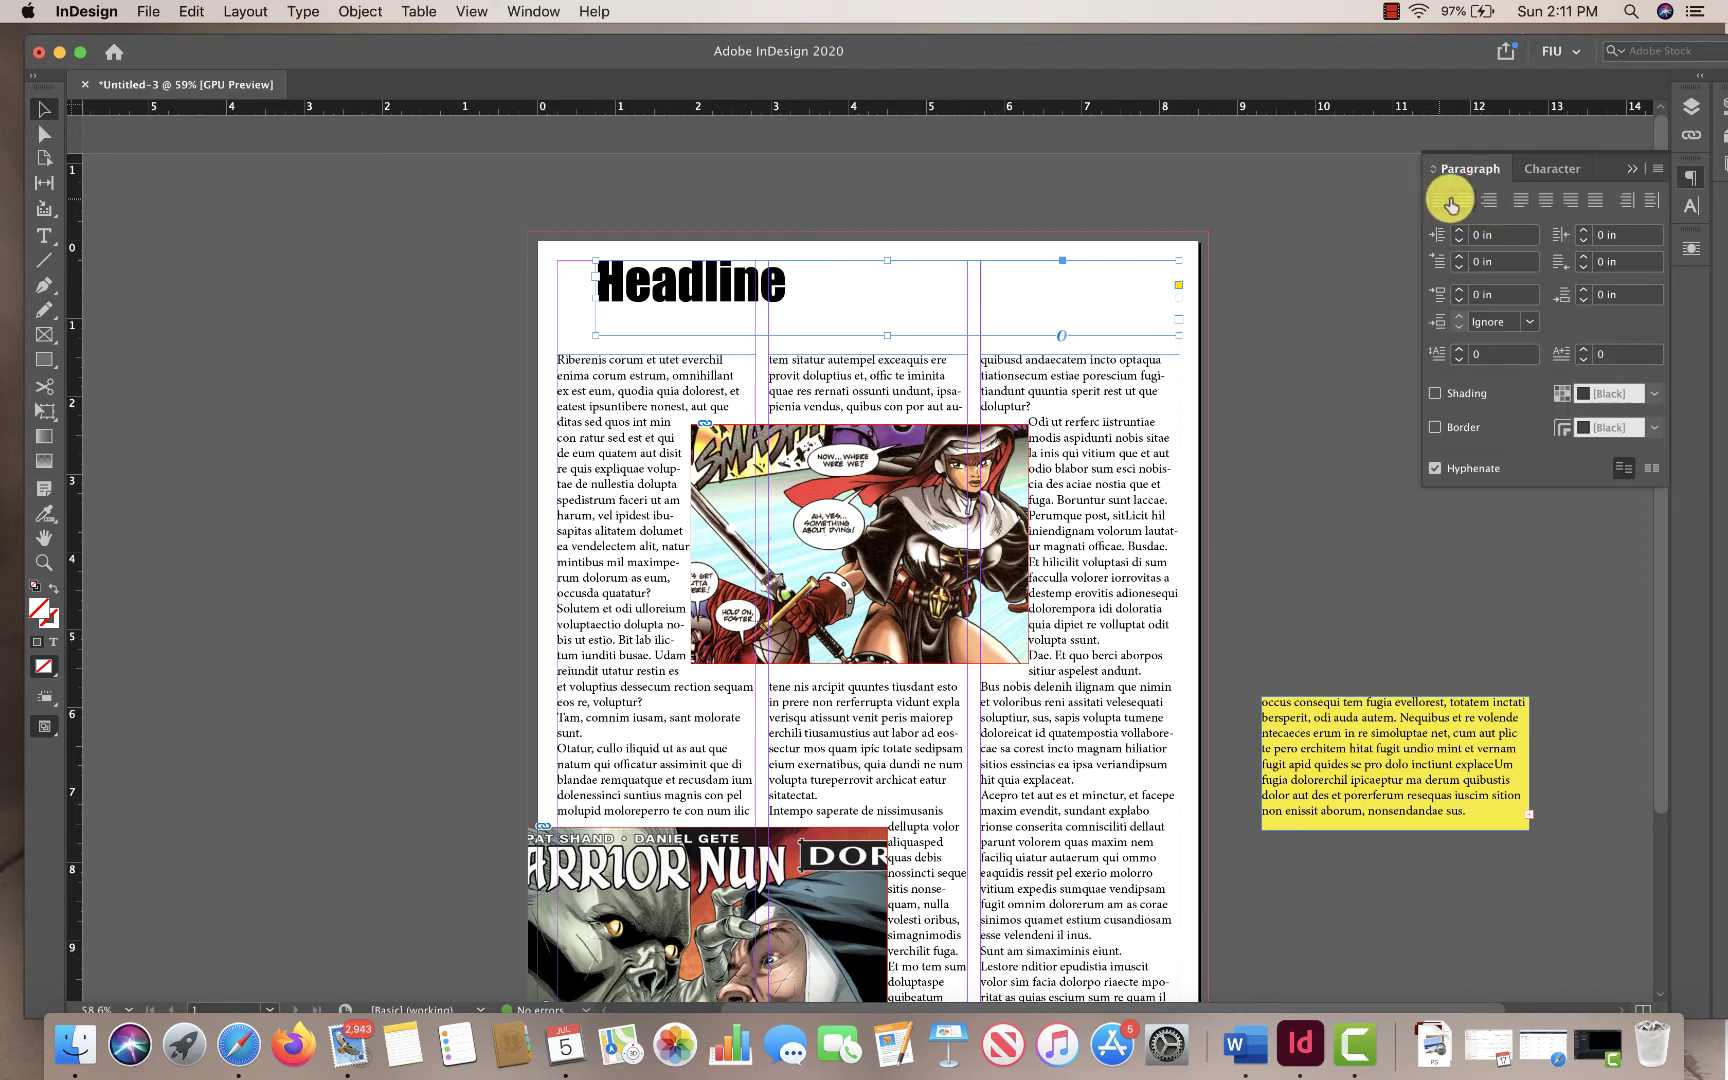
pyautogui.click(1464, 201)
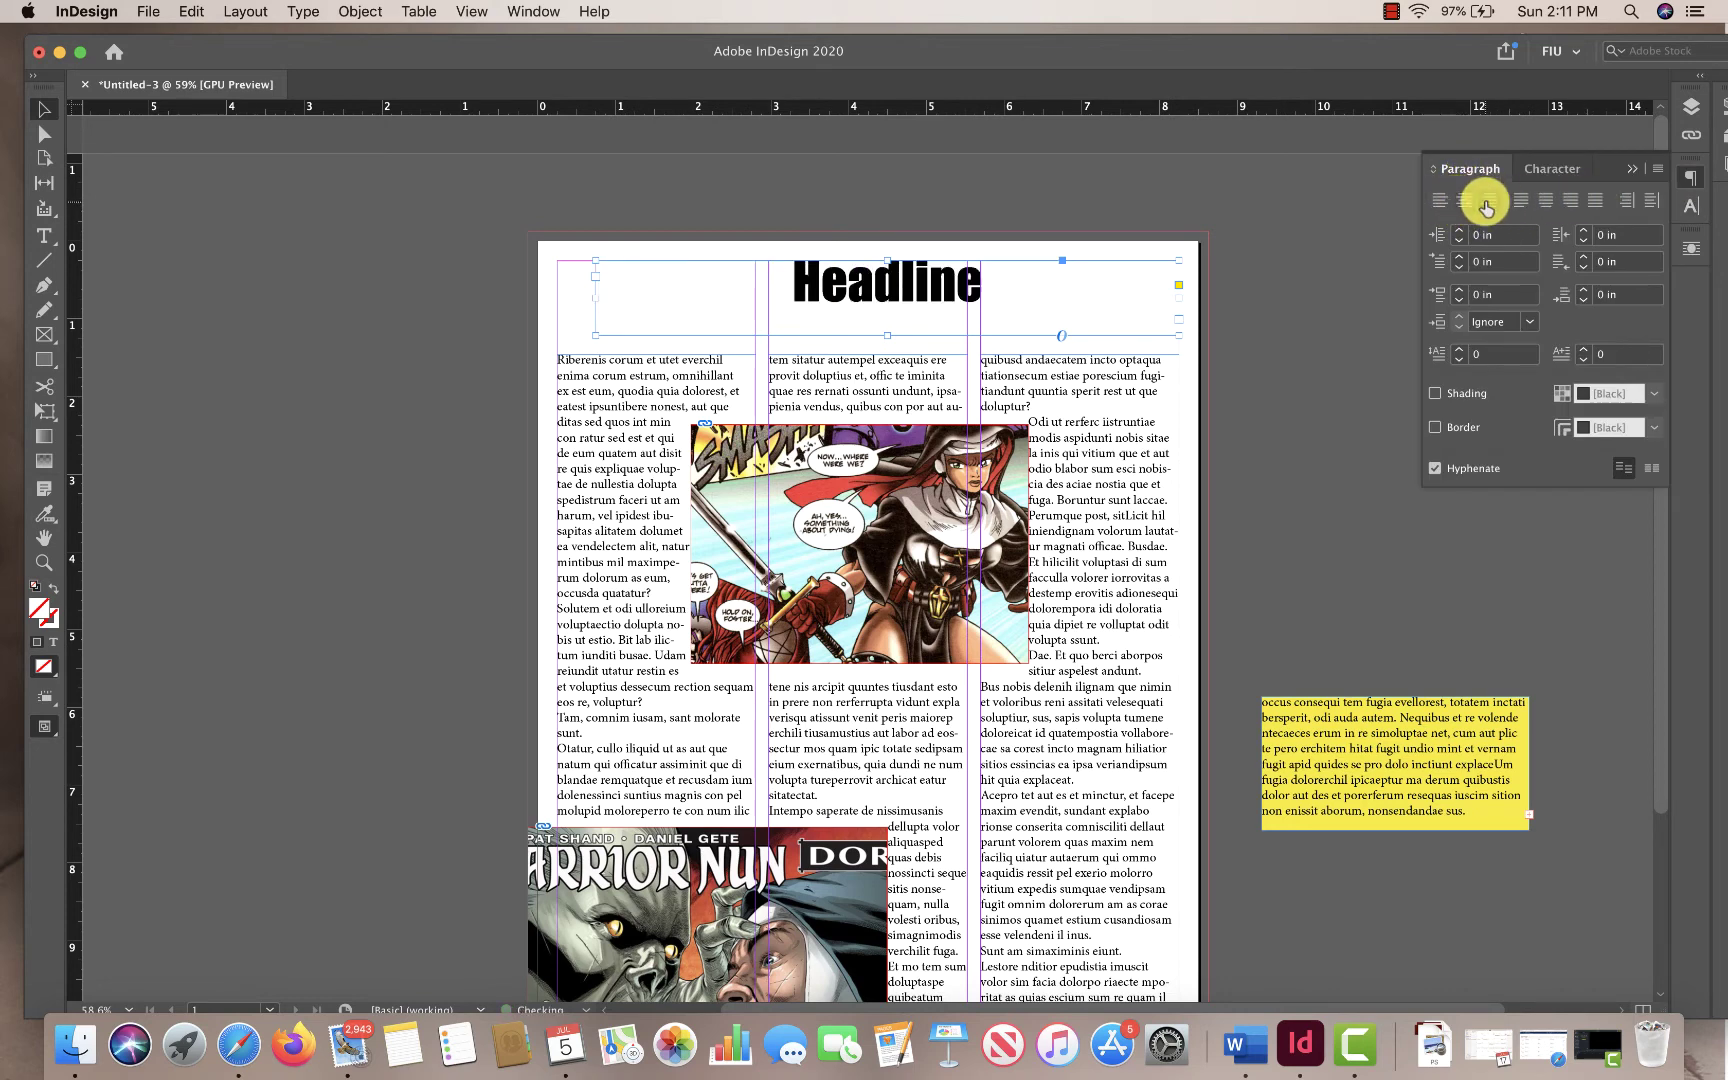
pyautogui.click(1487, 201)
pyautogui.click(1440, 201)
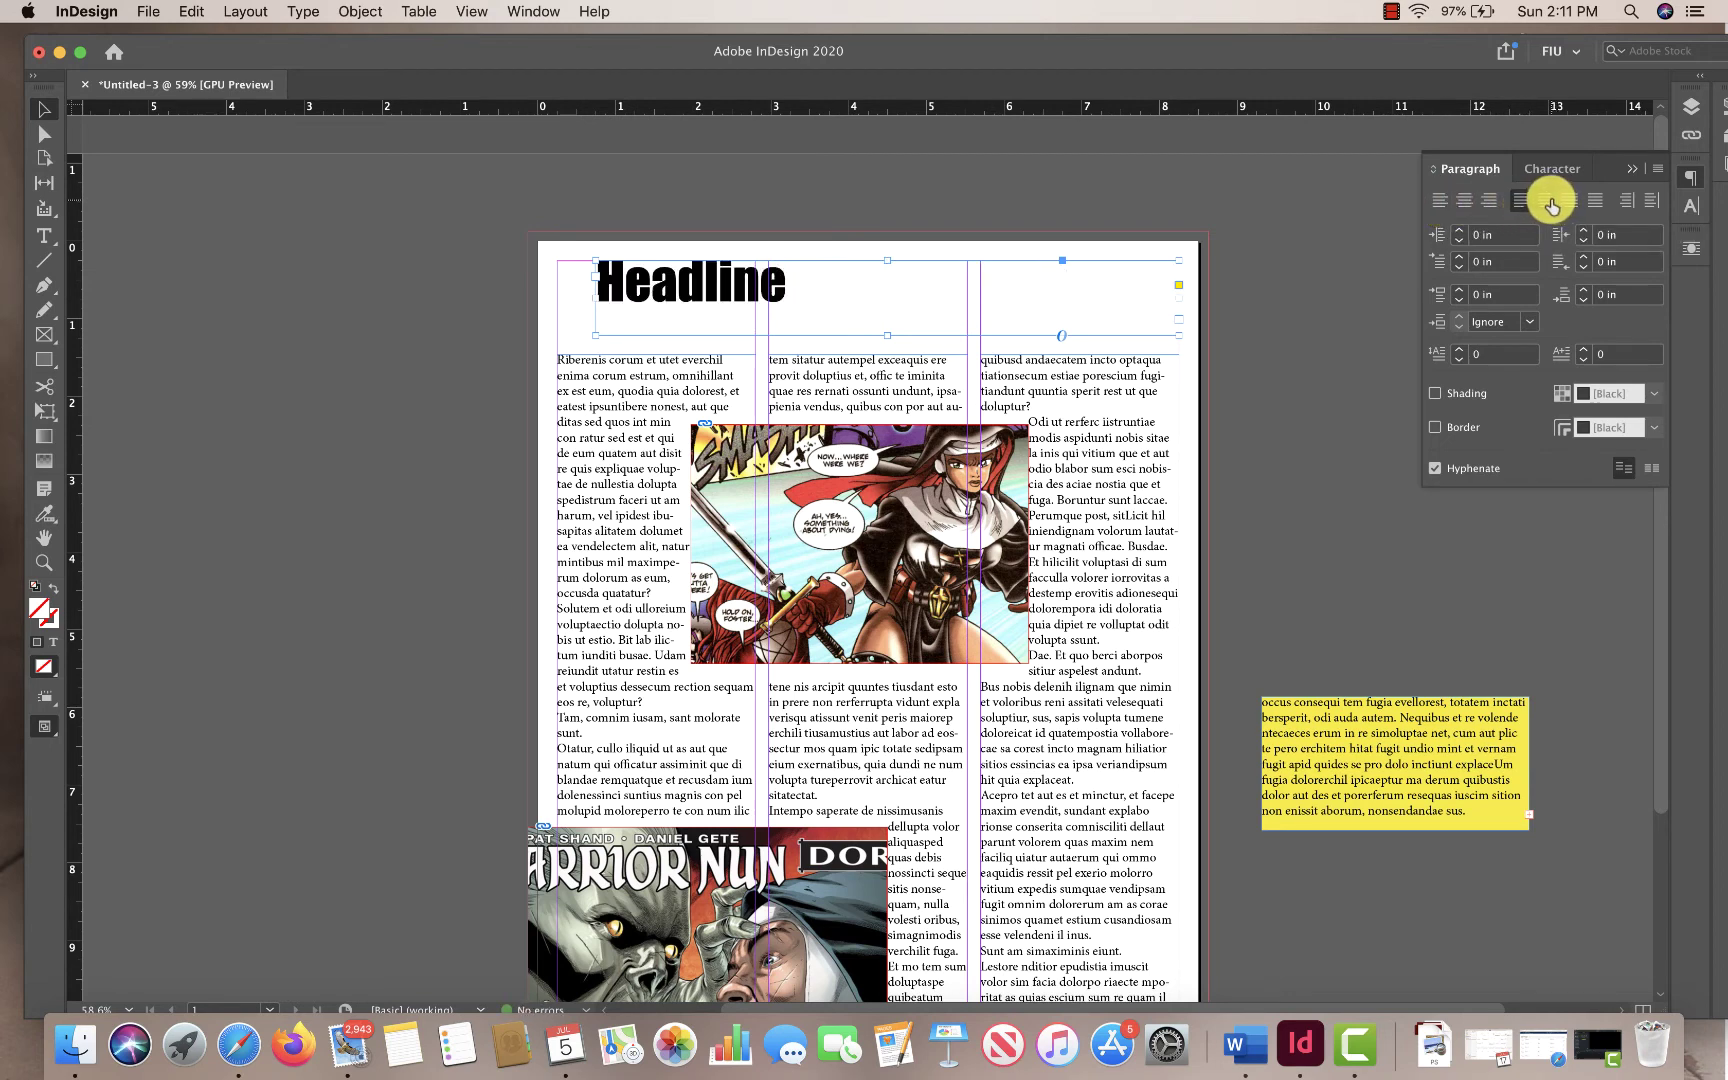
pyautogui.click(1549, 202)
pyautogui.click(1570, 201)
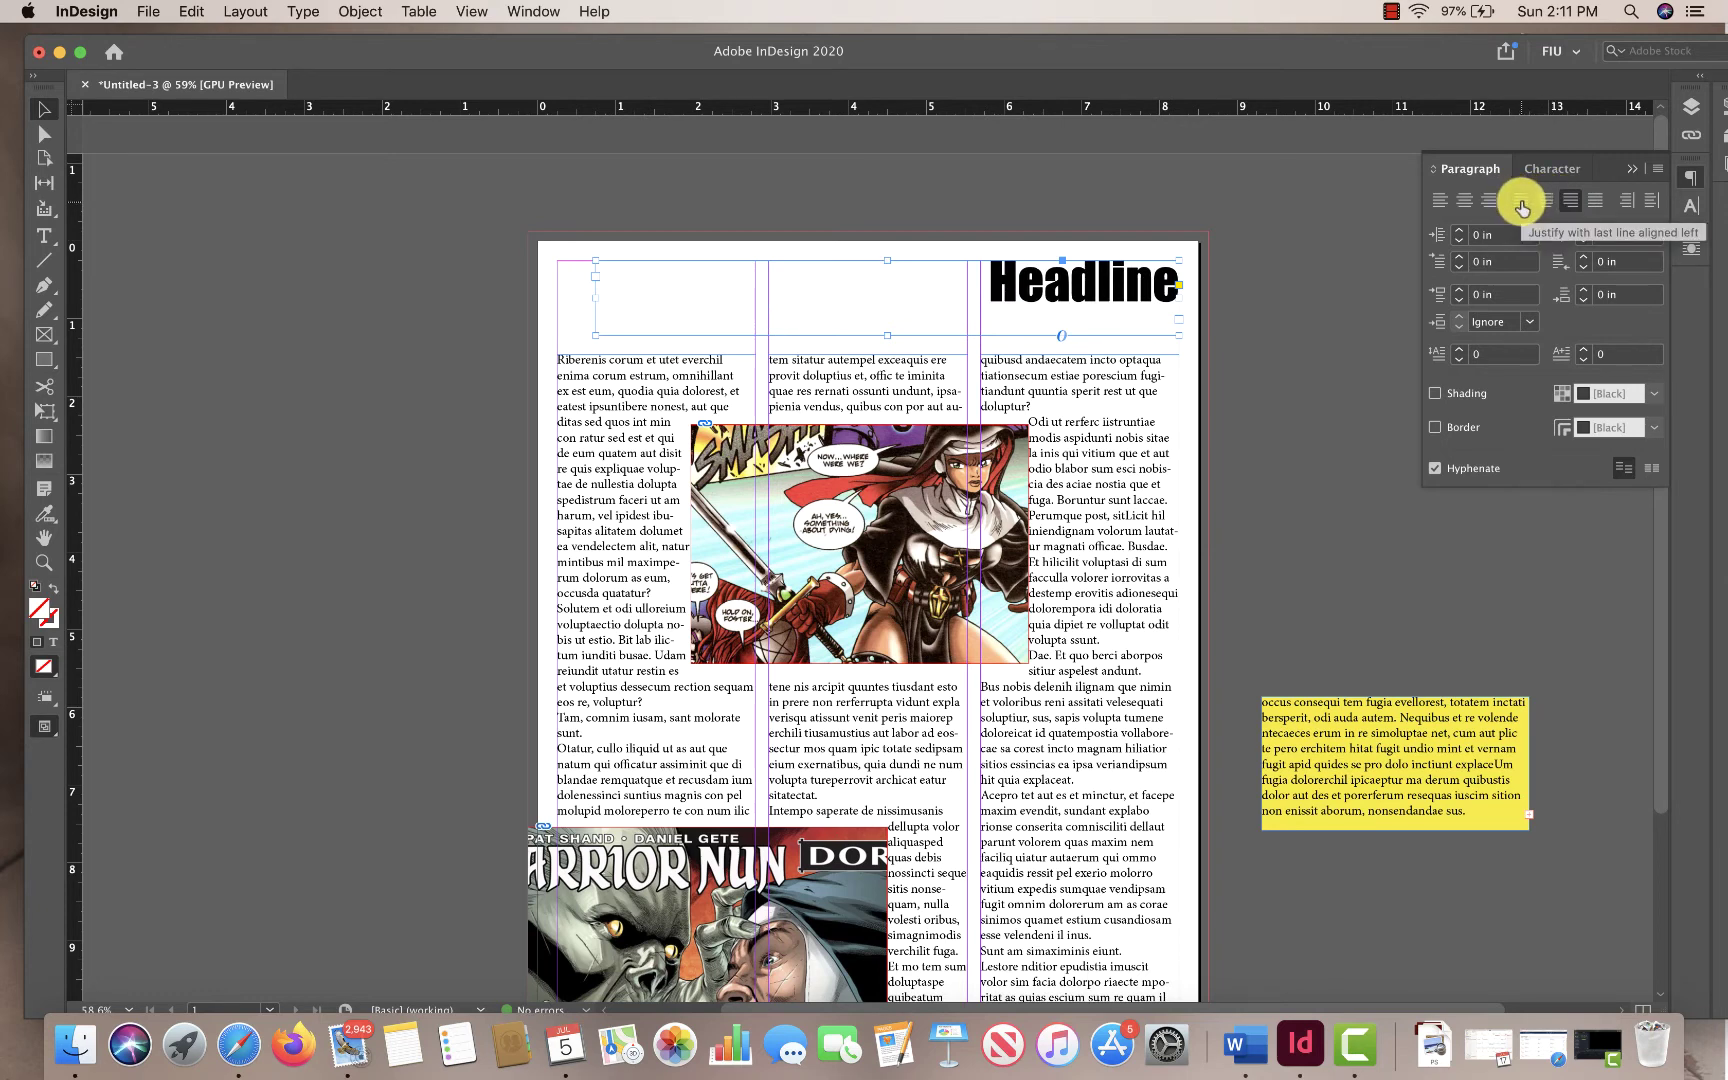
# Try justifying all lines and then justifying with last line aligned left on the threaded body text, ending with left alignment
pyautogui.click(620, 378)
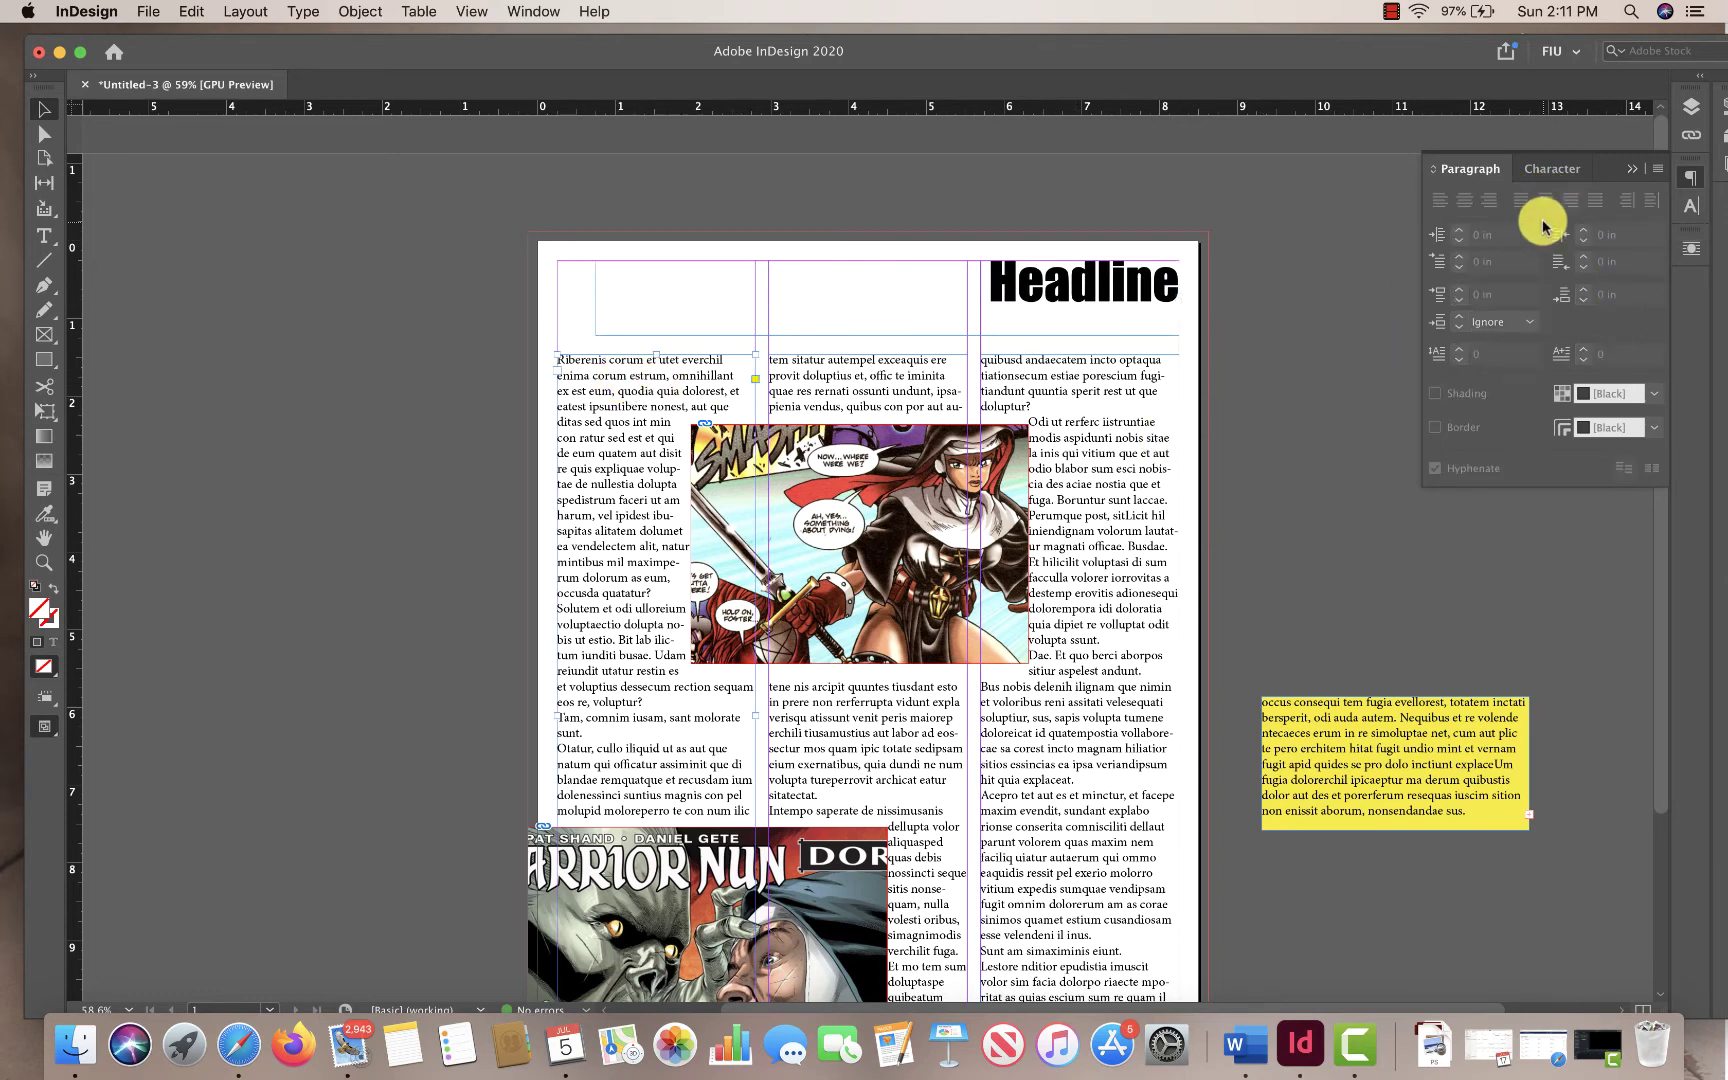
pyautogui.doubleClick(635, 395)
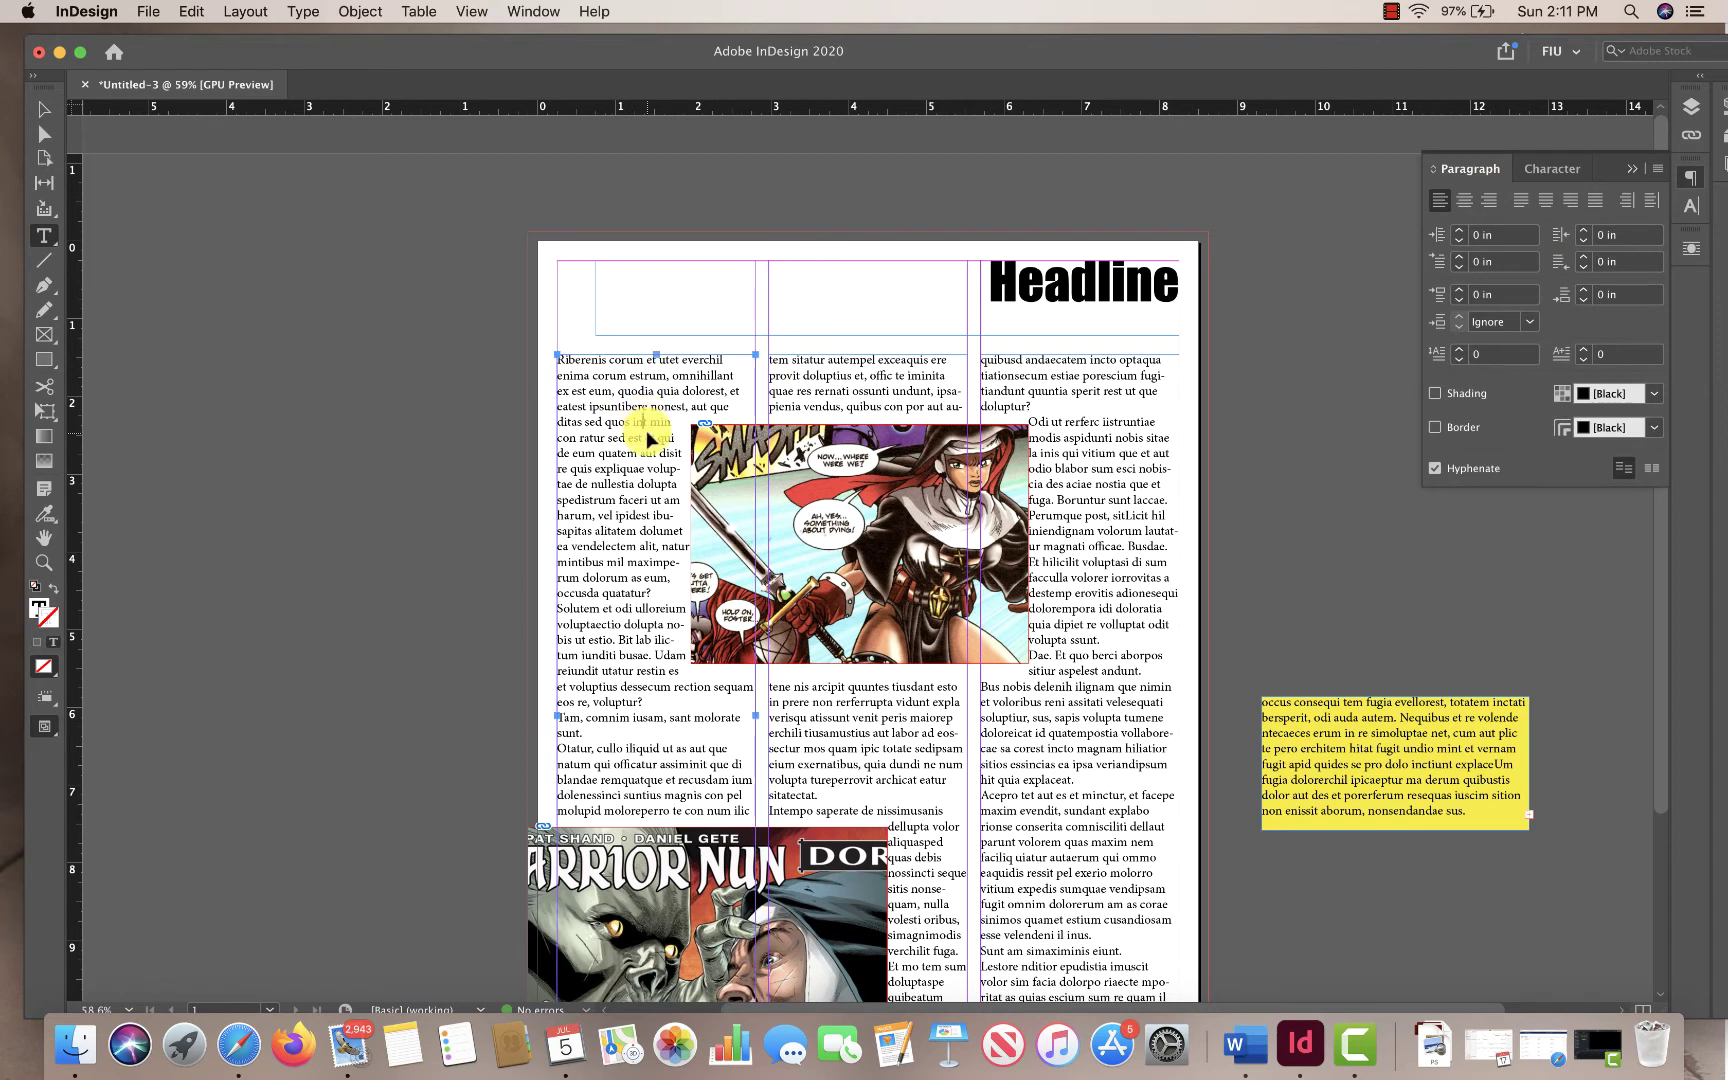
pyautogui.press('super+a')
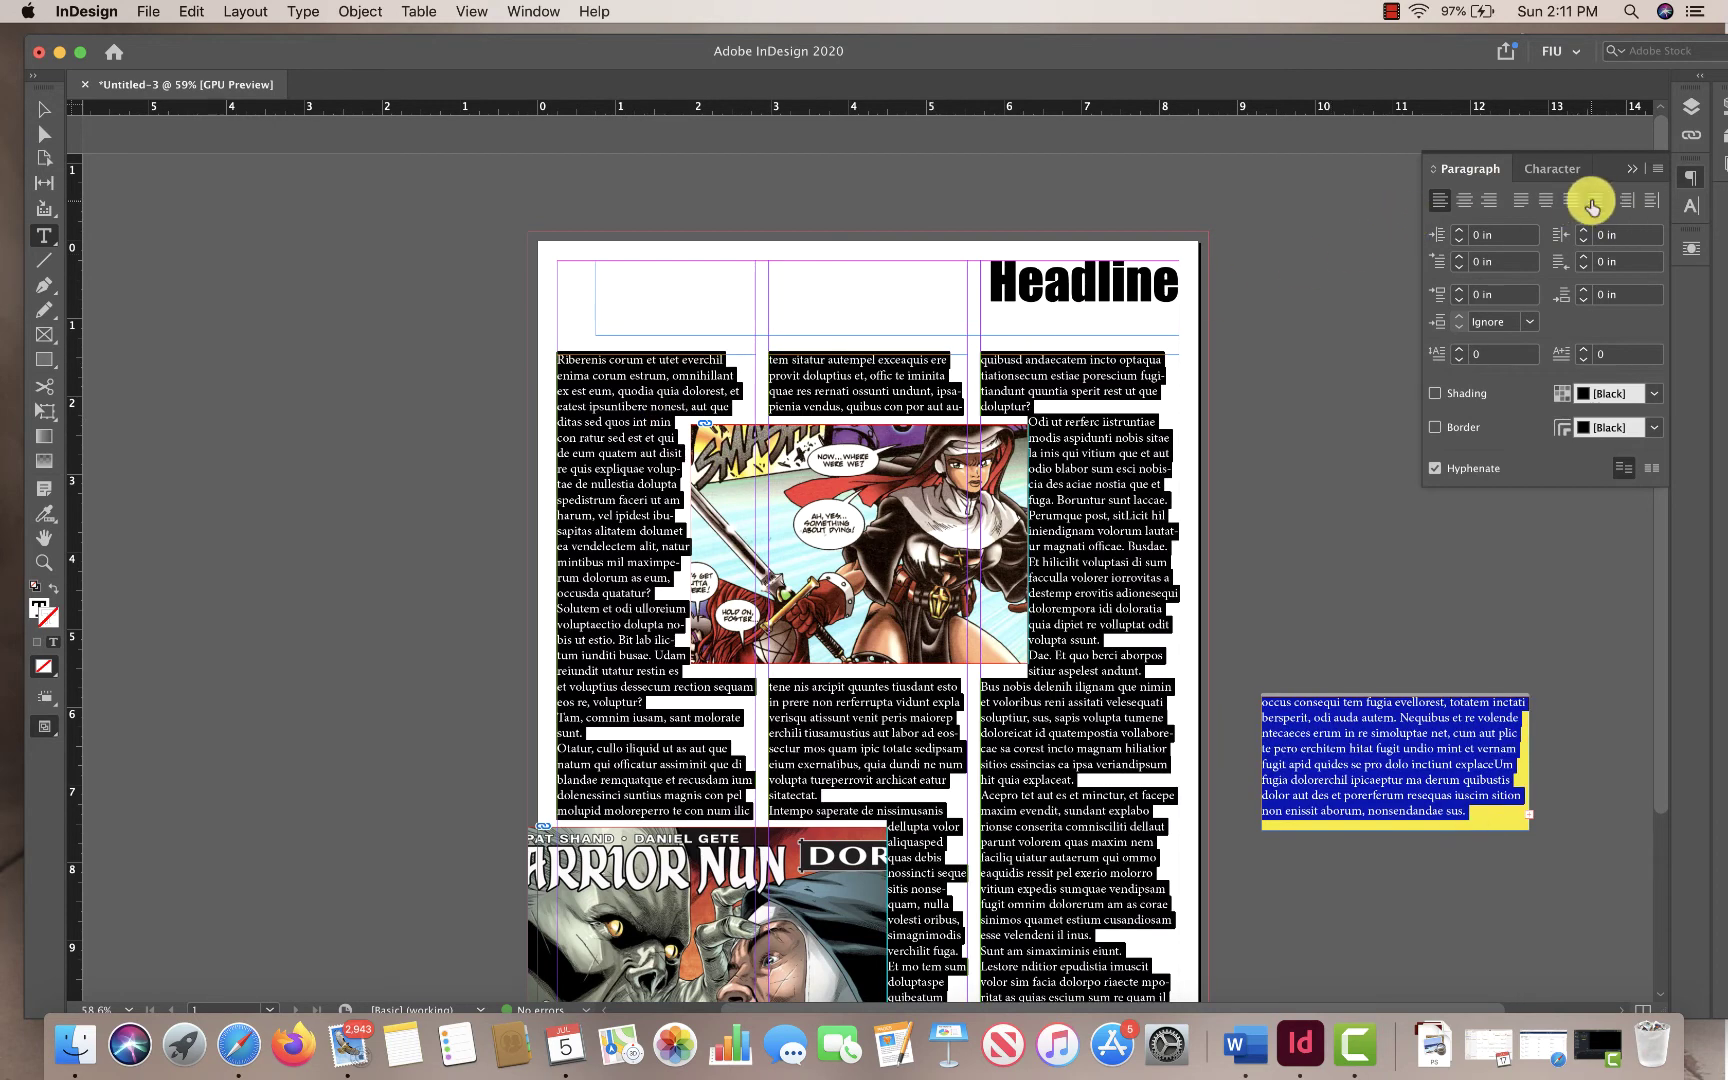
pyautogui.click(1591, 203)
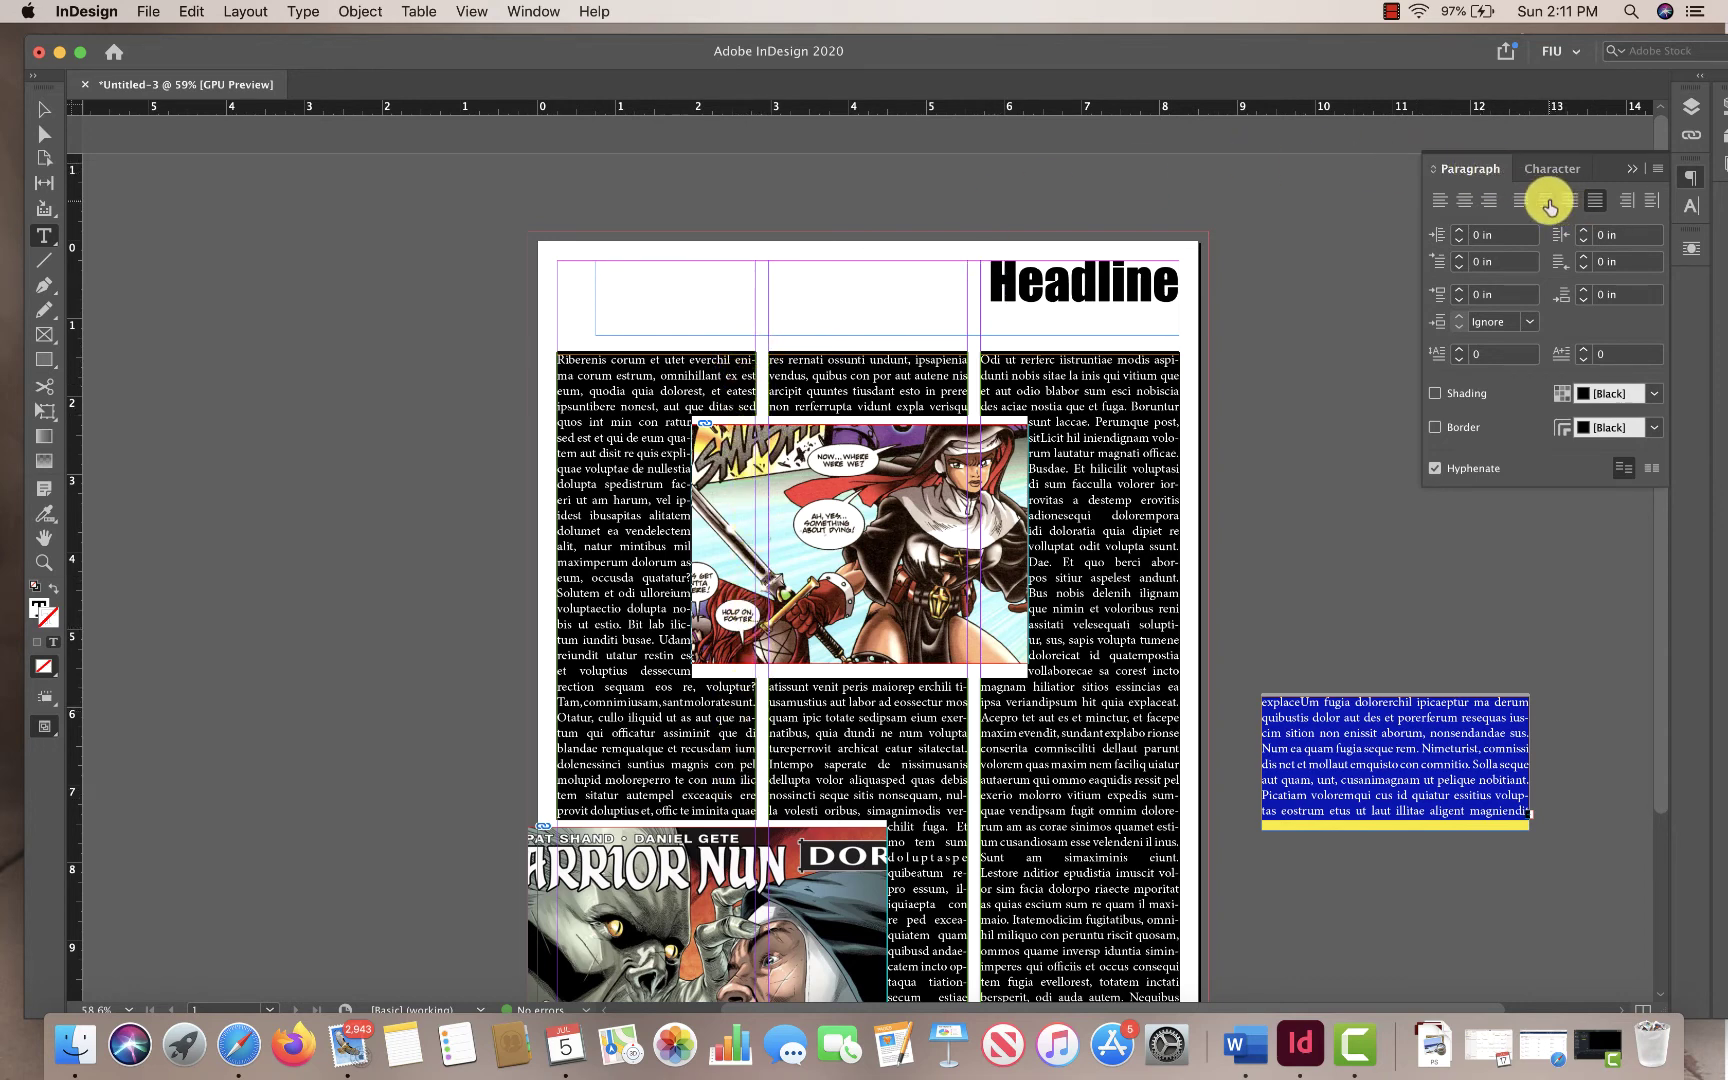
pyautogui.click(1520, 201)
pyautogui.scroll(-3, 1352, 510)
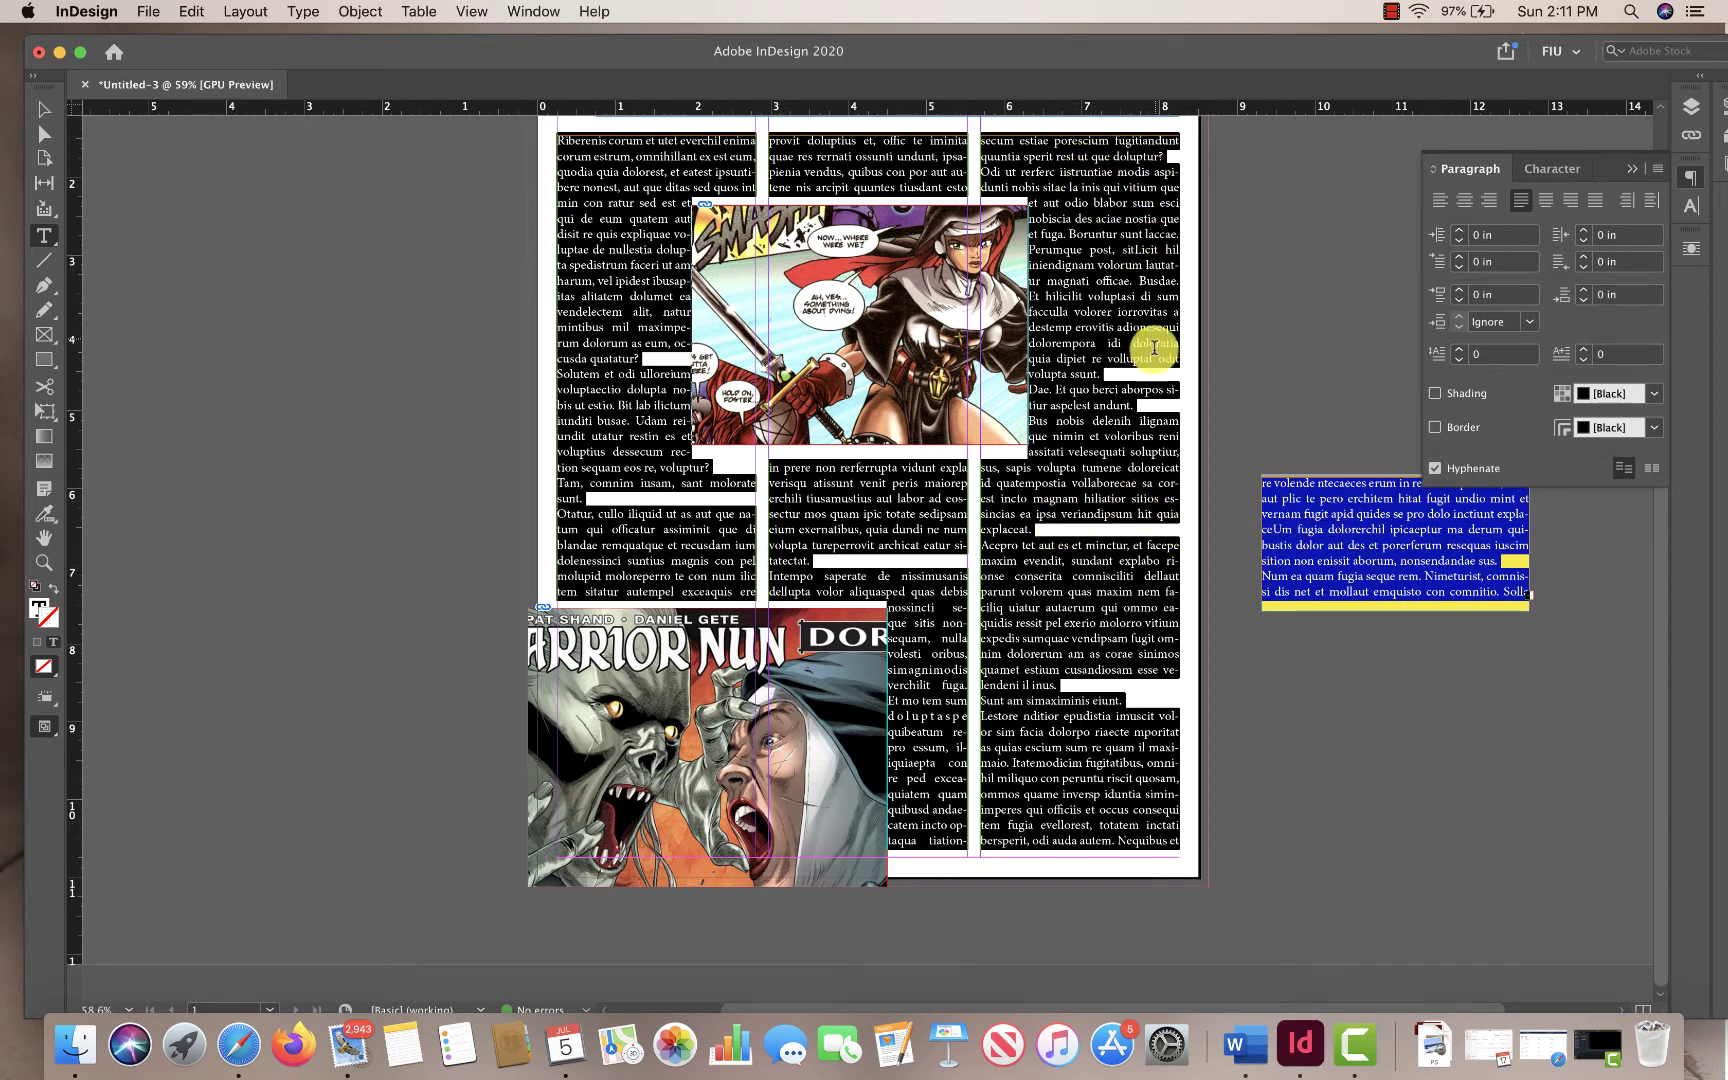
pyautogui.click(1100, 376)
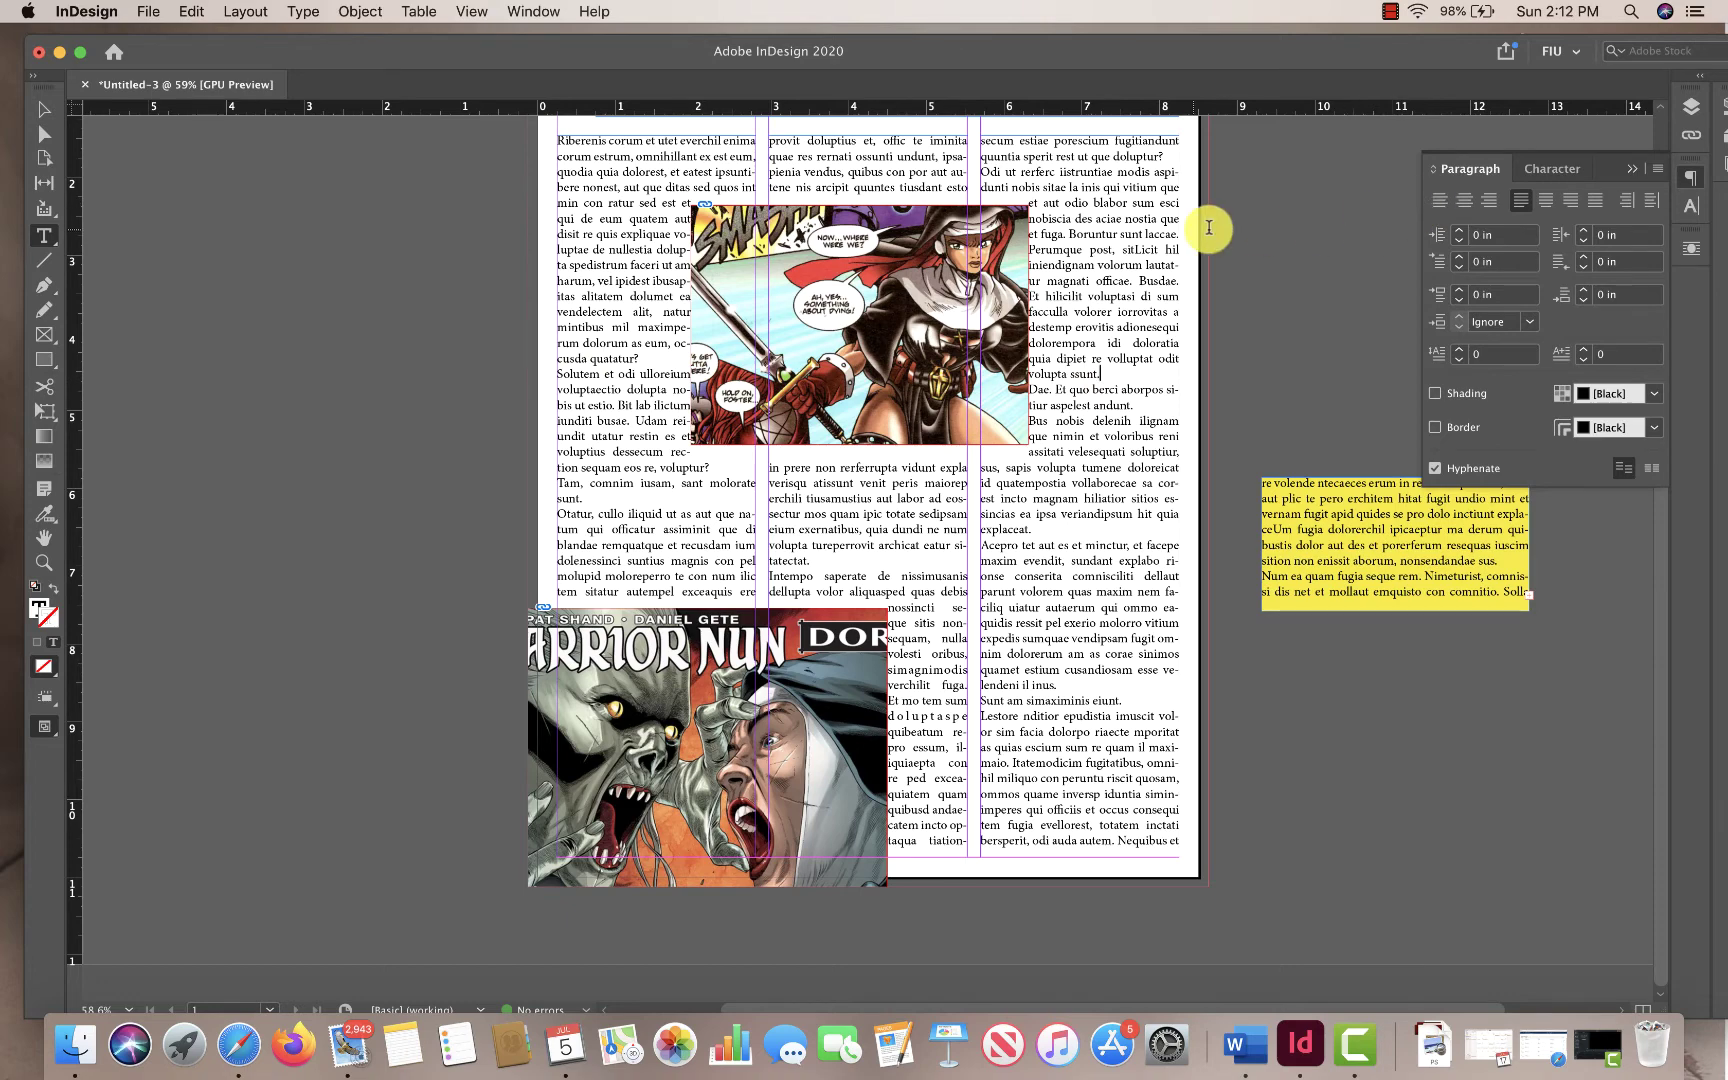
pyautogui.press('super+a')
pyautogui.click(1440, 200)
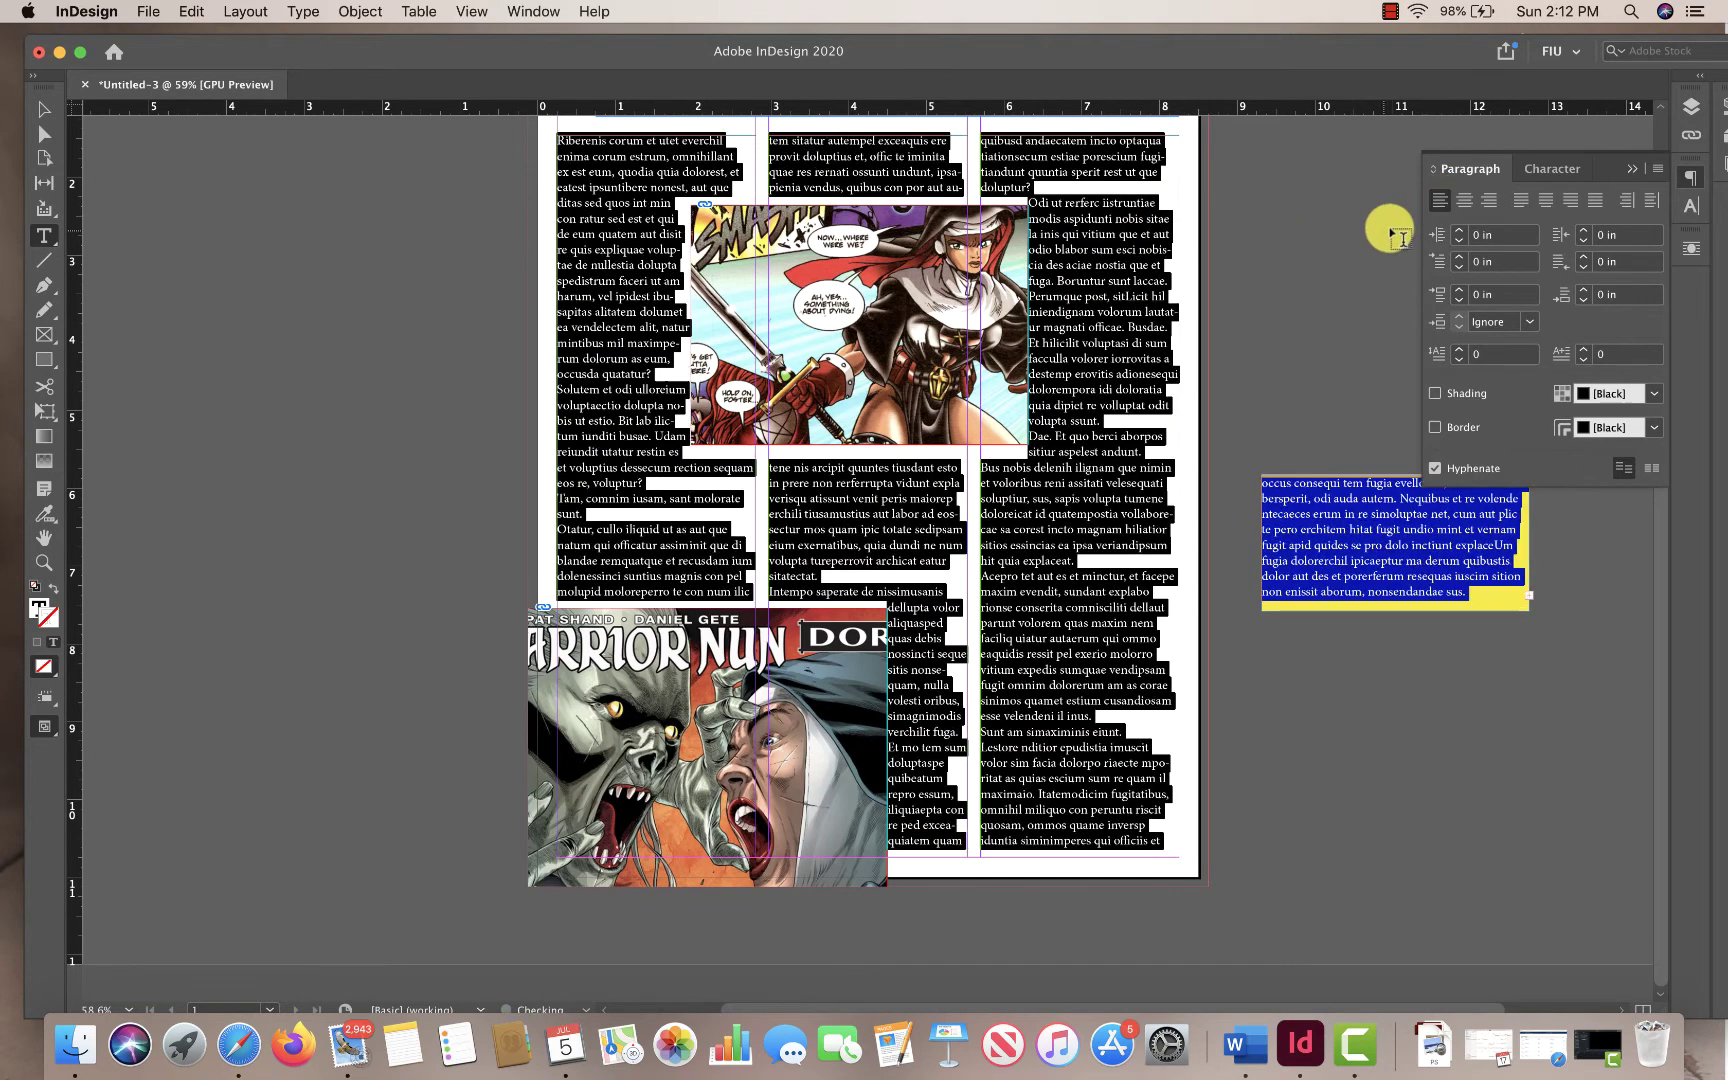
pyautogui.scroll(5, 1340, 252)
pyautogui.click(44, 109)
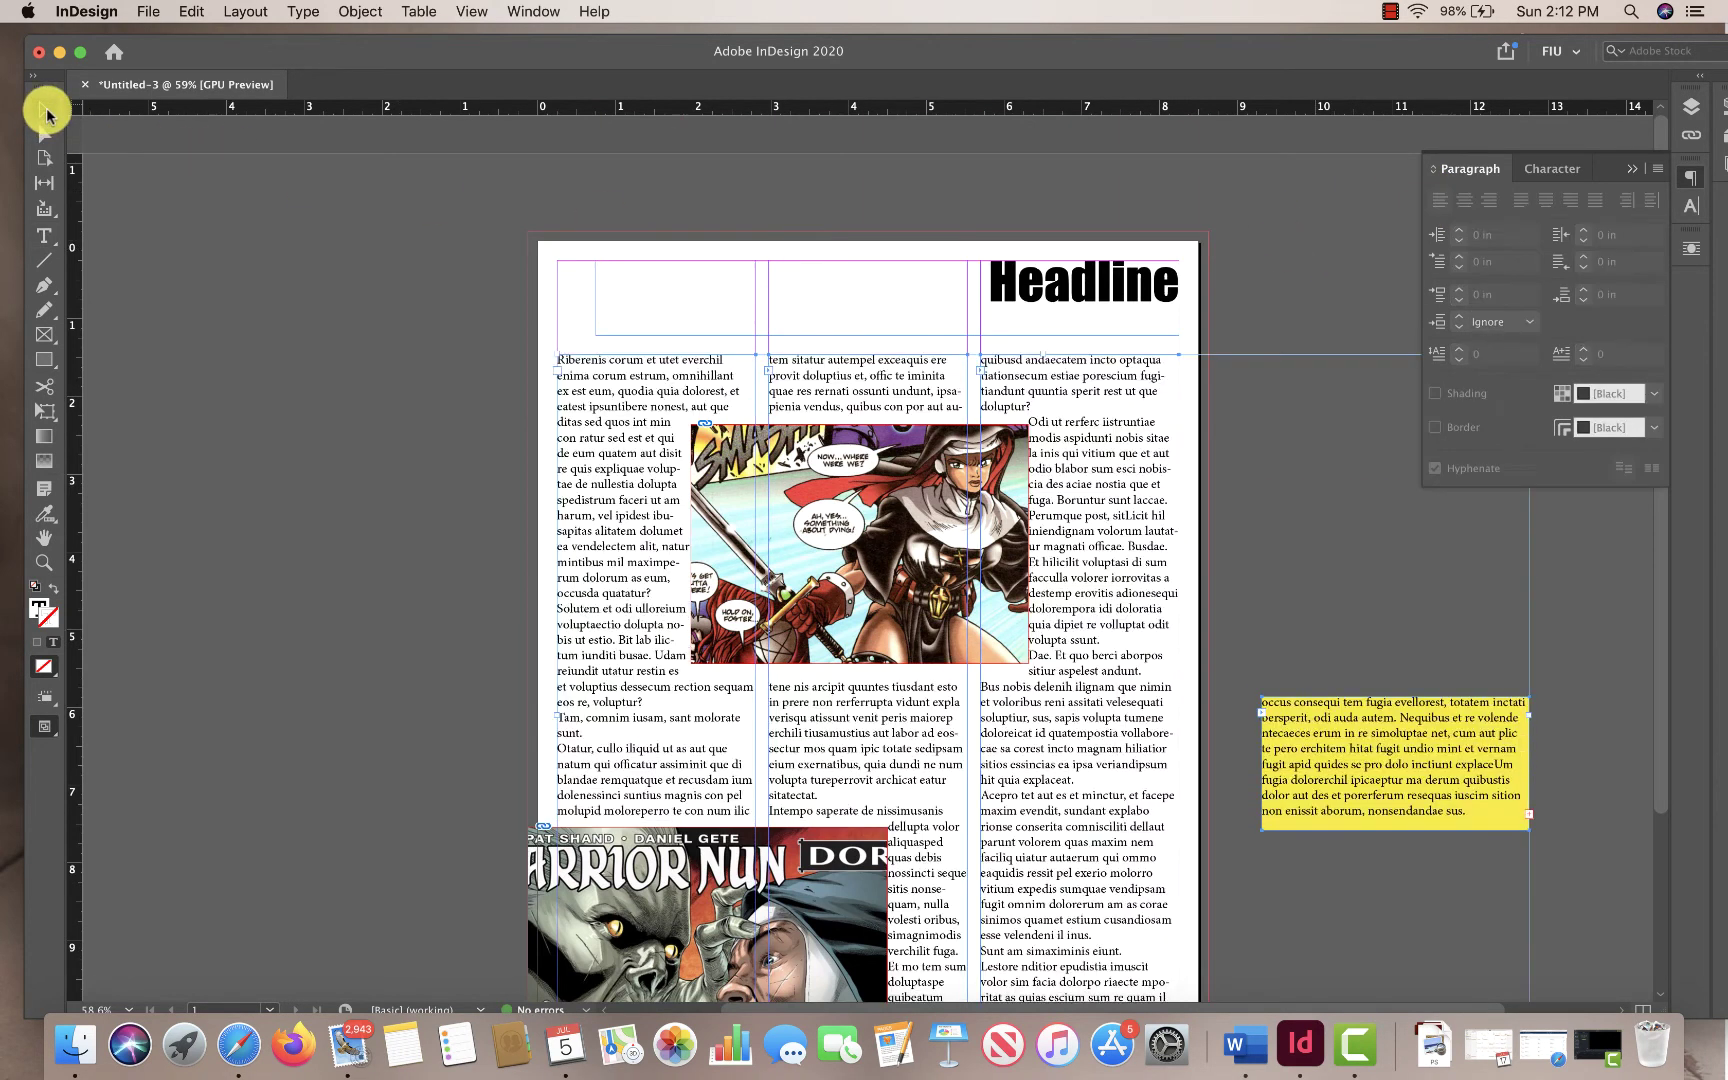
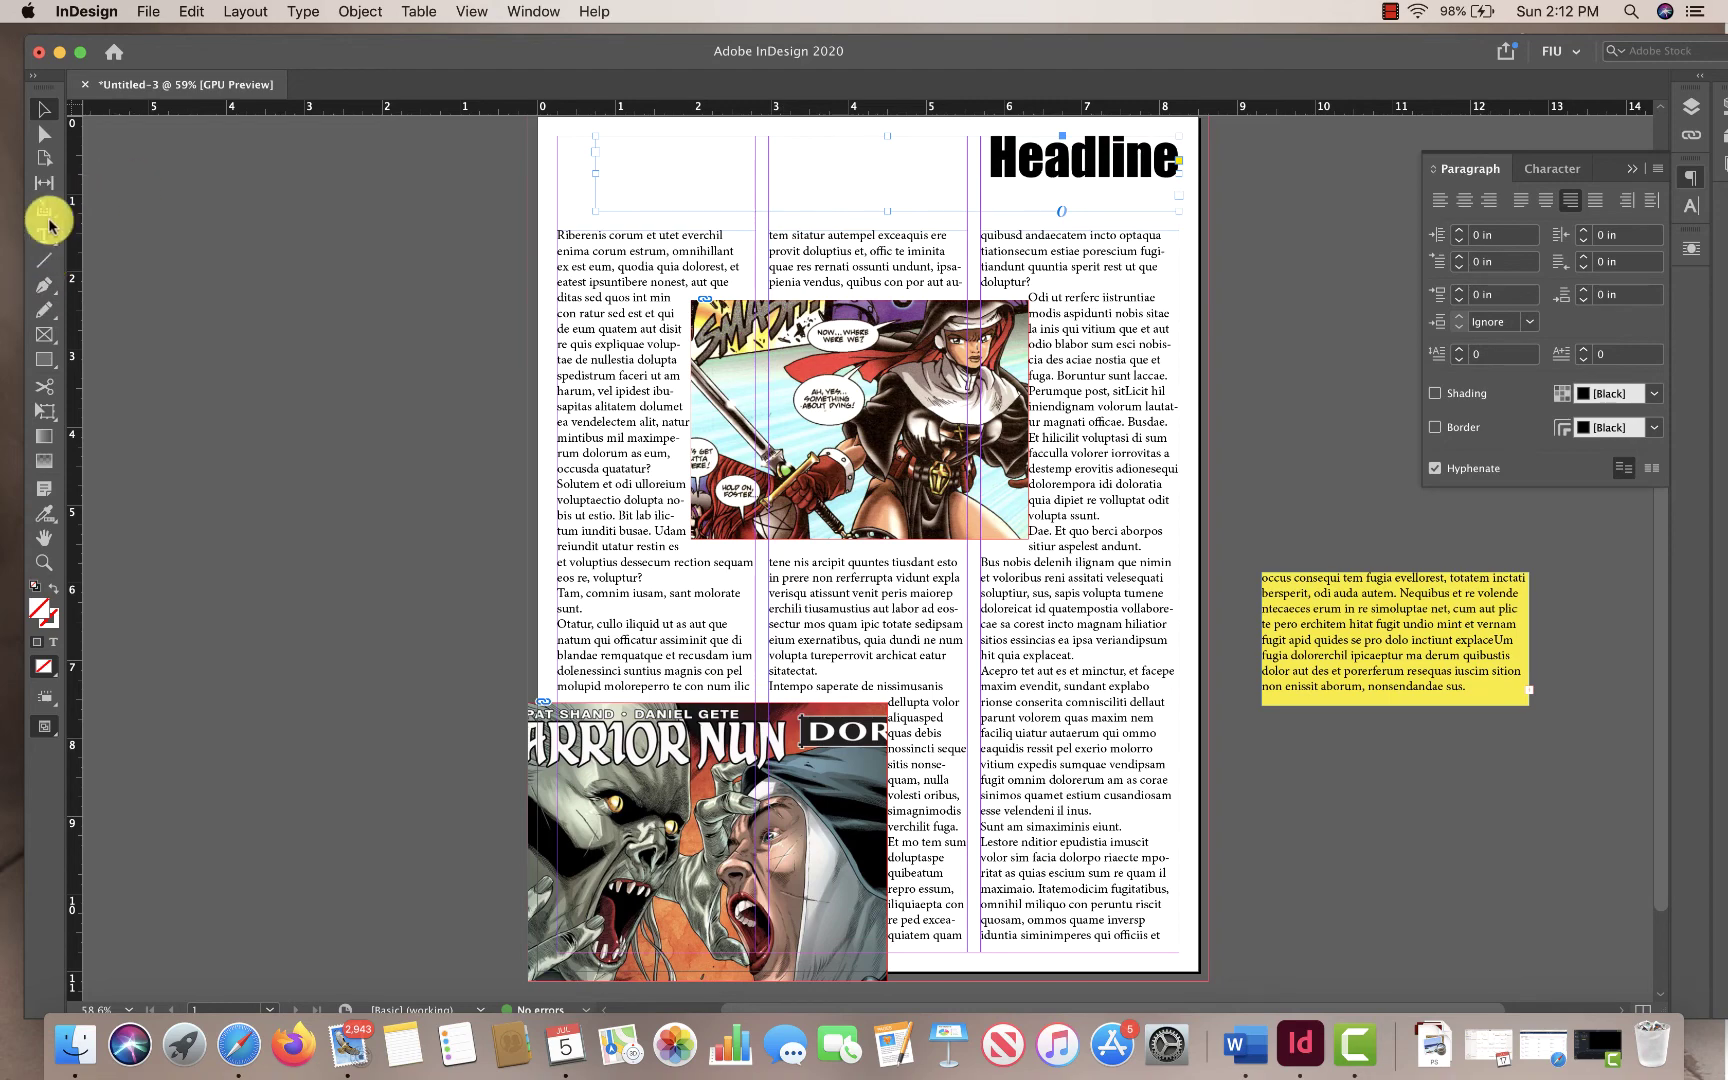
# Try to recolor the word Headline by sampling from the page with the Eyedropper, and undo the sampling
pyautogui.scroll(3, 1200, 180)
pyautogui.press('F7')
pyautogui.scroll(-6, 1284, 359)
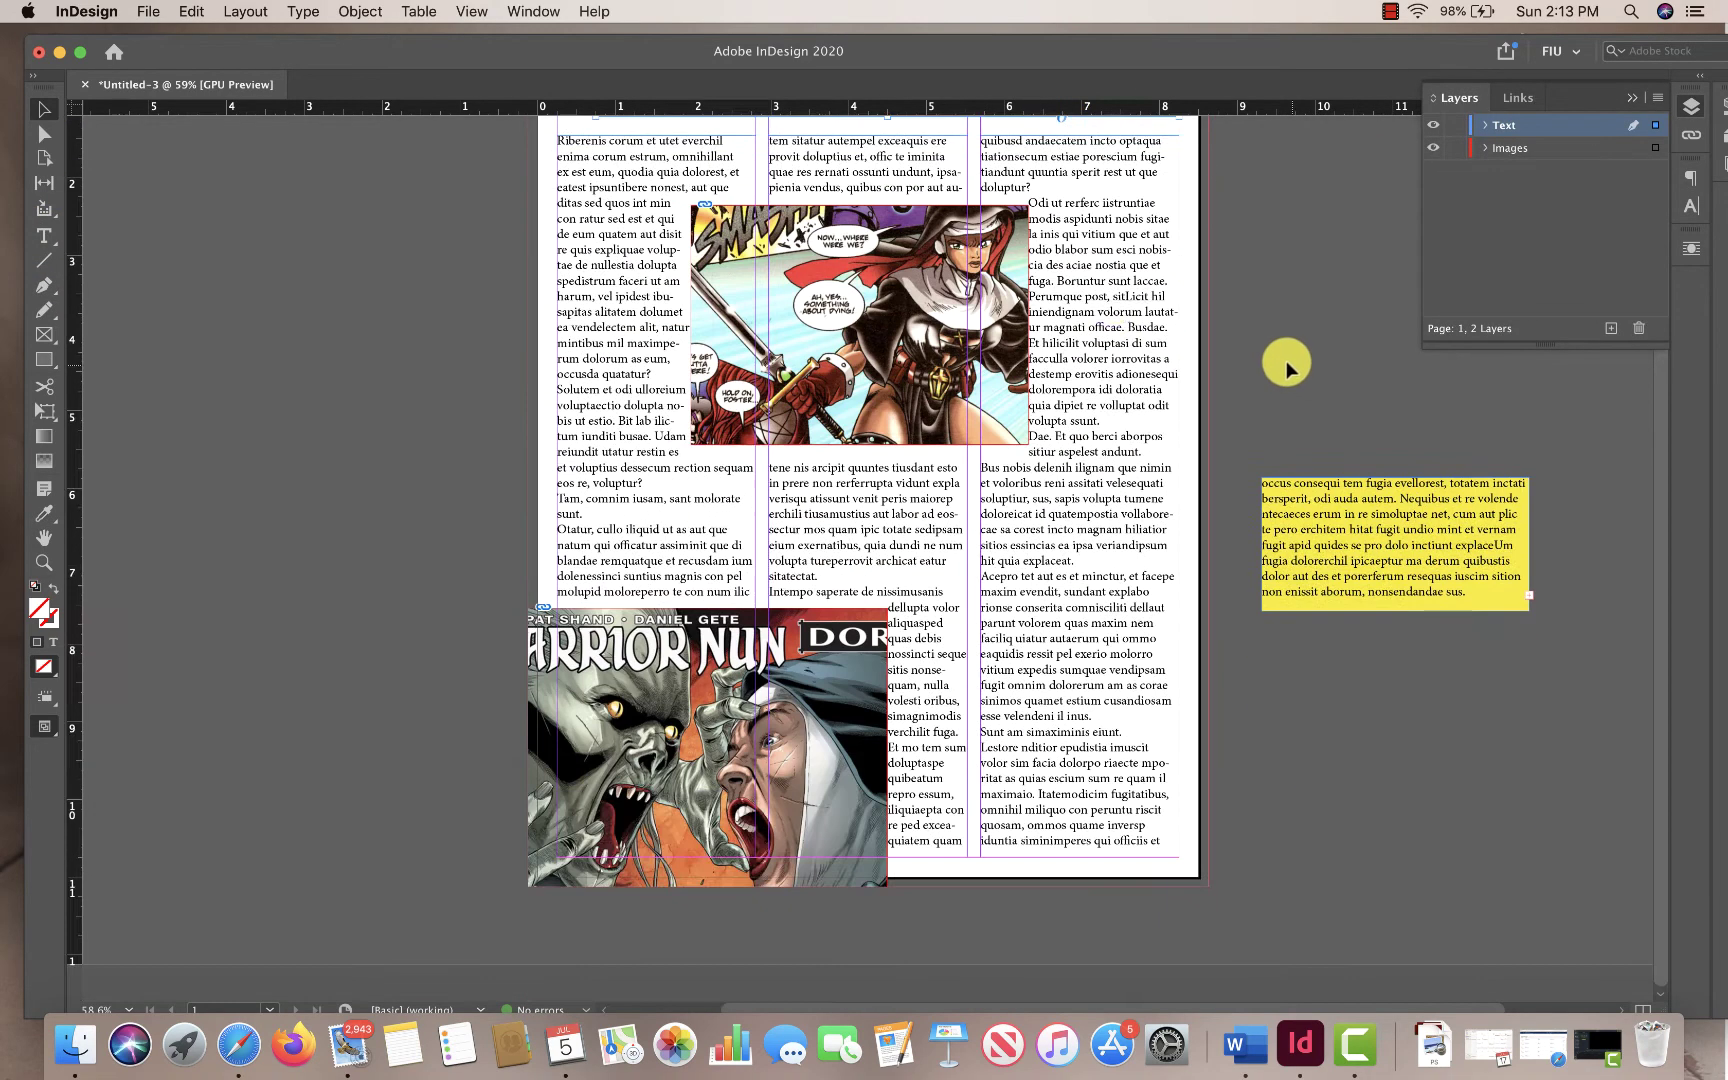
pyautogui.scroll(6, 1200, 320)
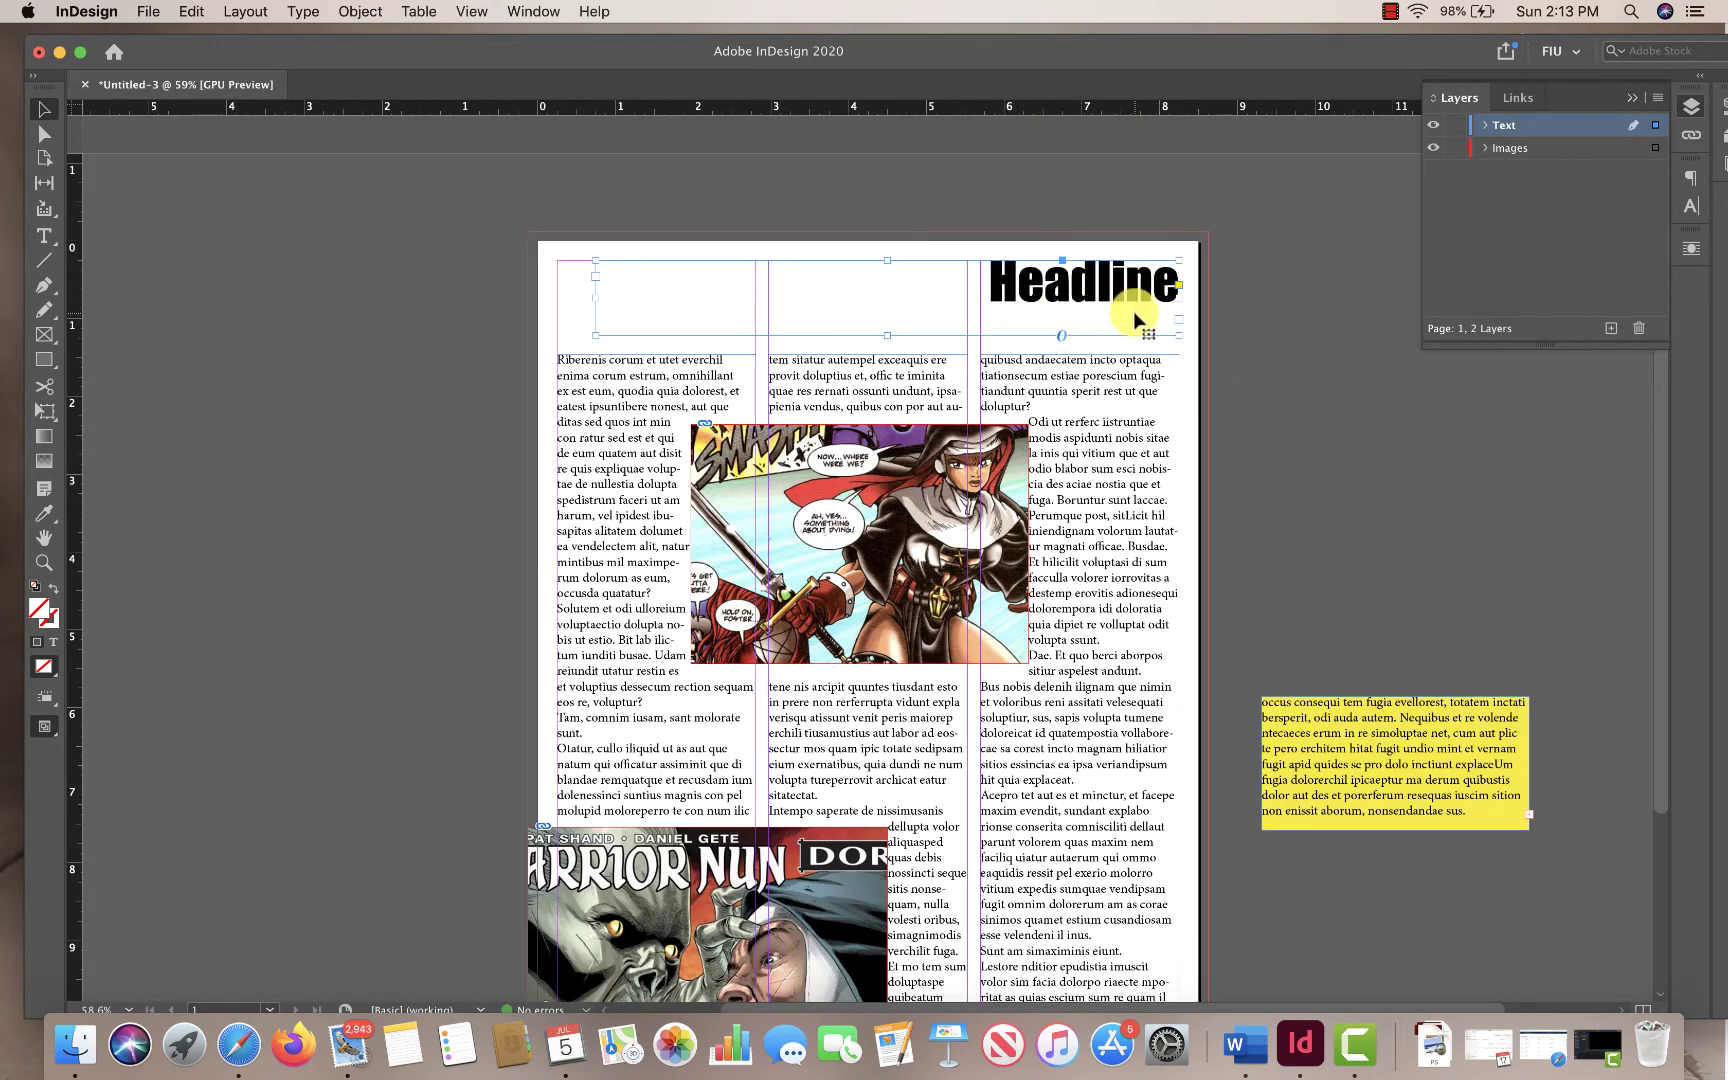
pyautogui.scroll(-2, 1130, 316)
pyautogui.click(48, 245)
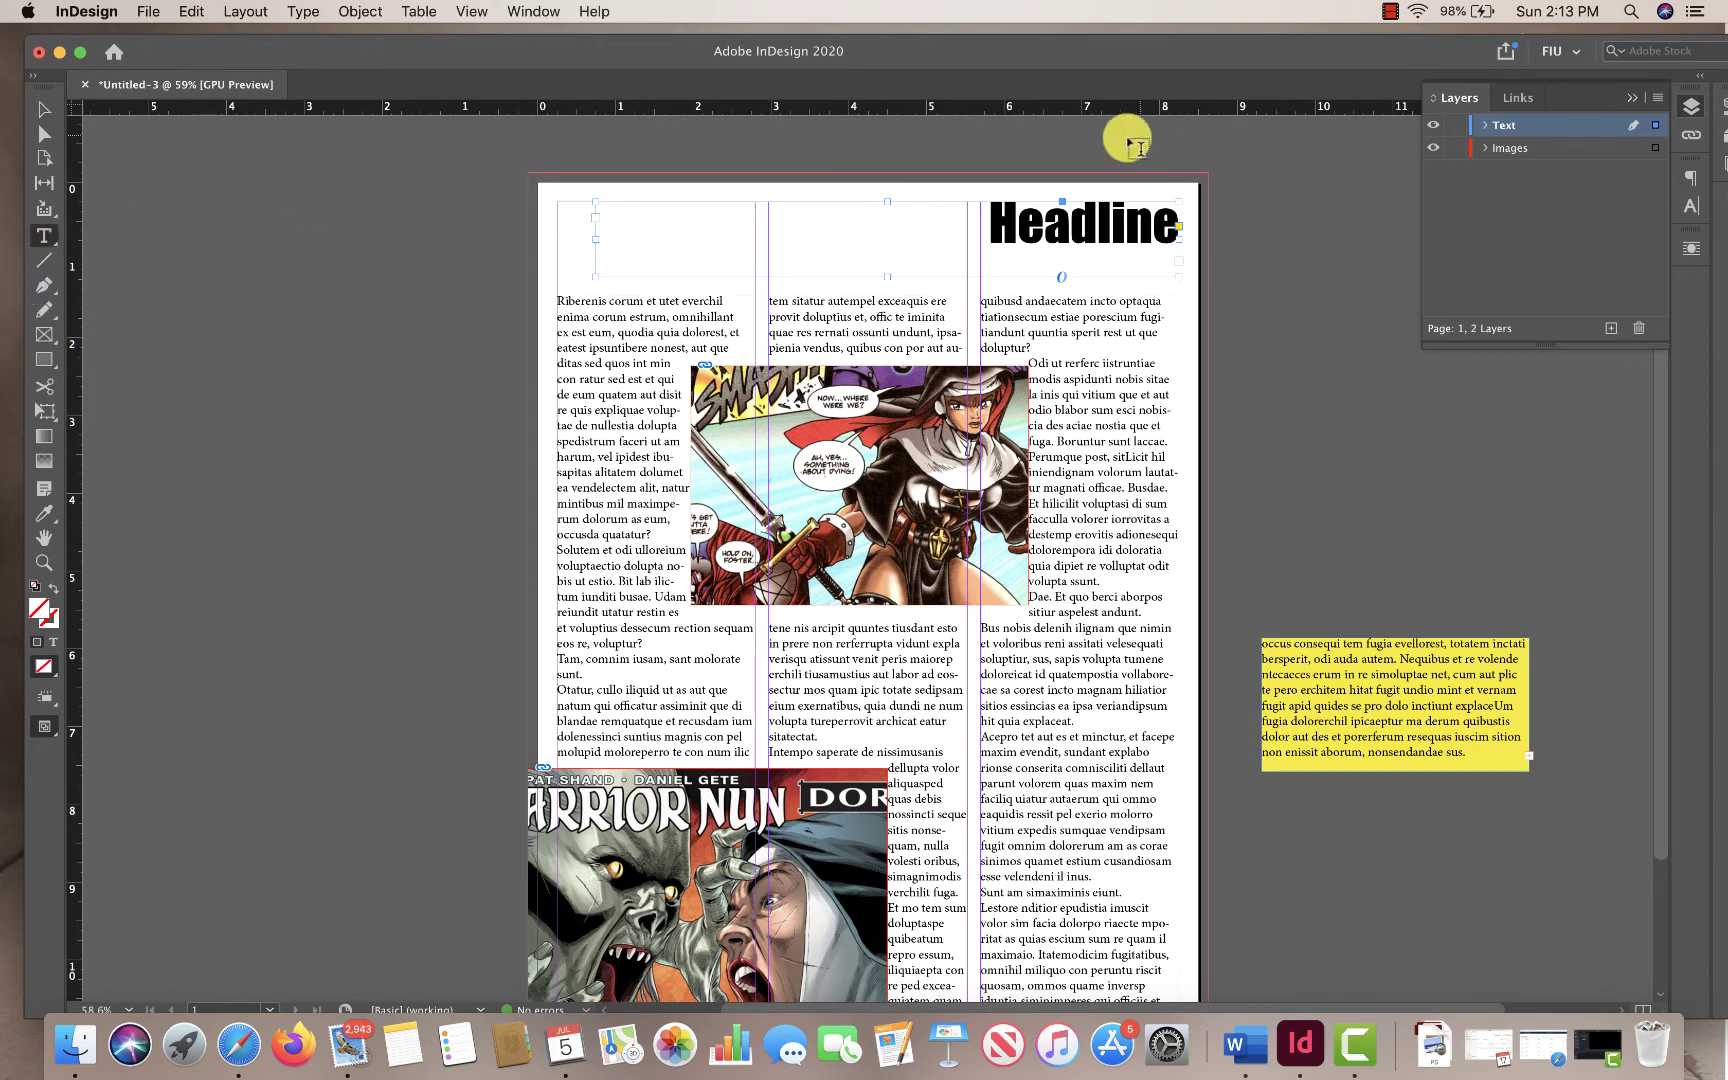
pyautogui.moveTo(983, 215); pyautogui.dragTo(1192, 215)
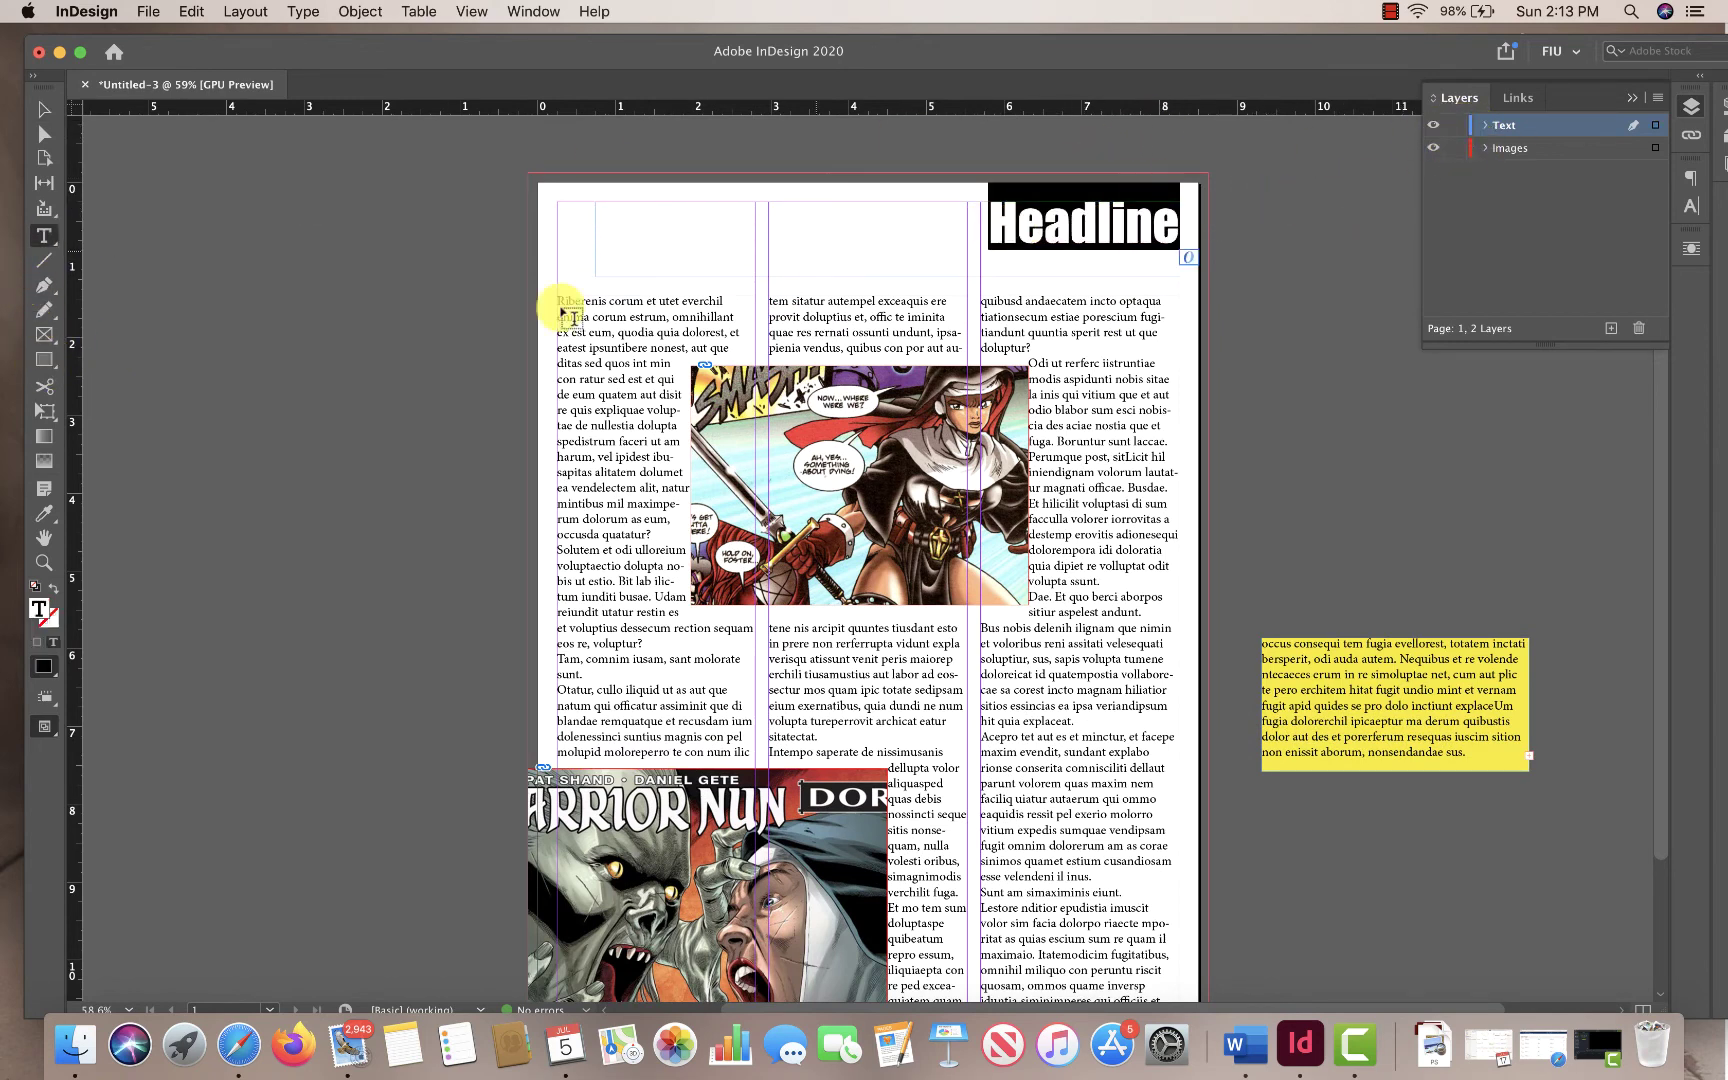
pyautogui.click(44, 515)
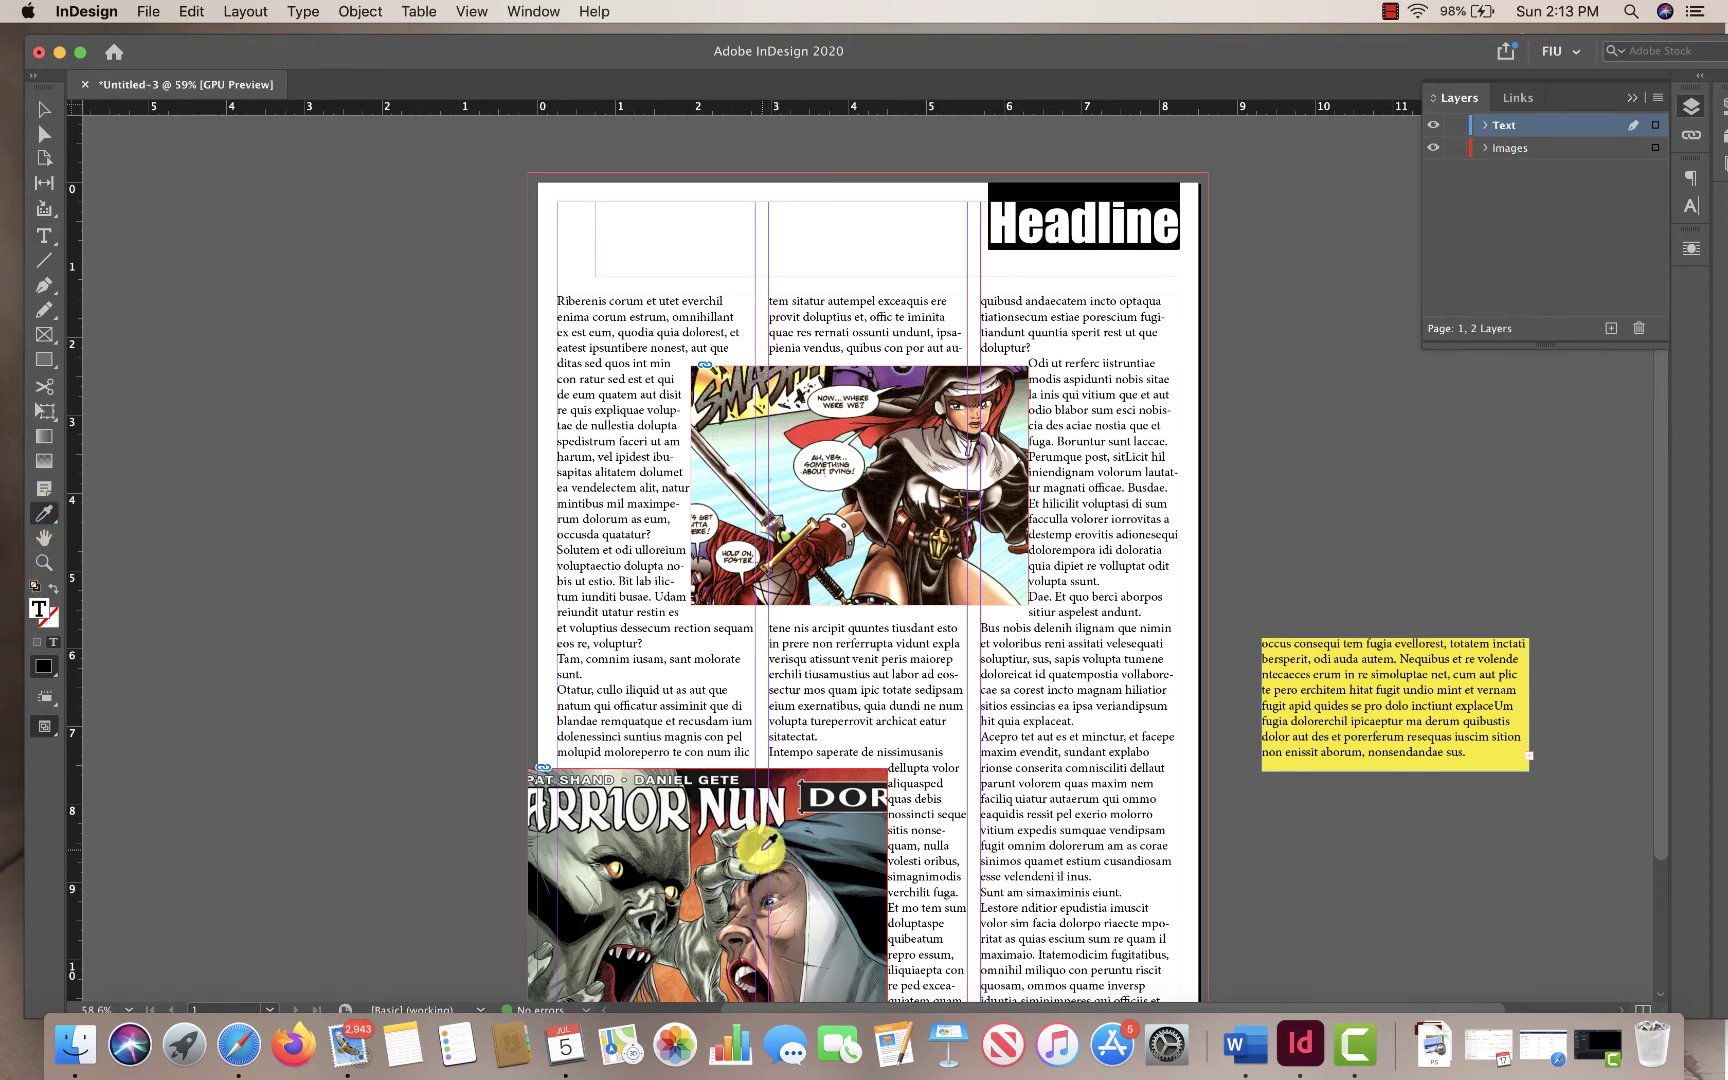
pyautogui.click(1082, 444)
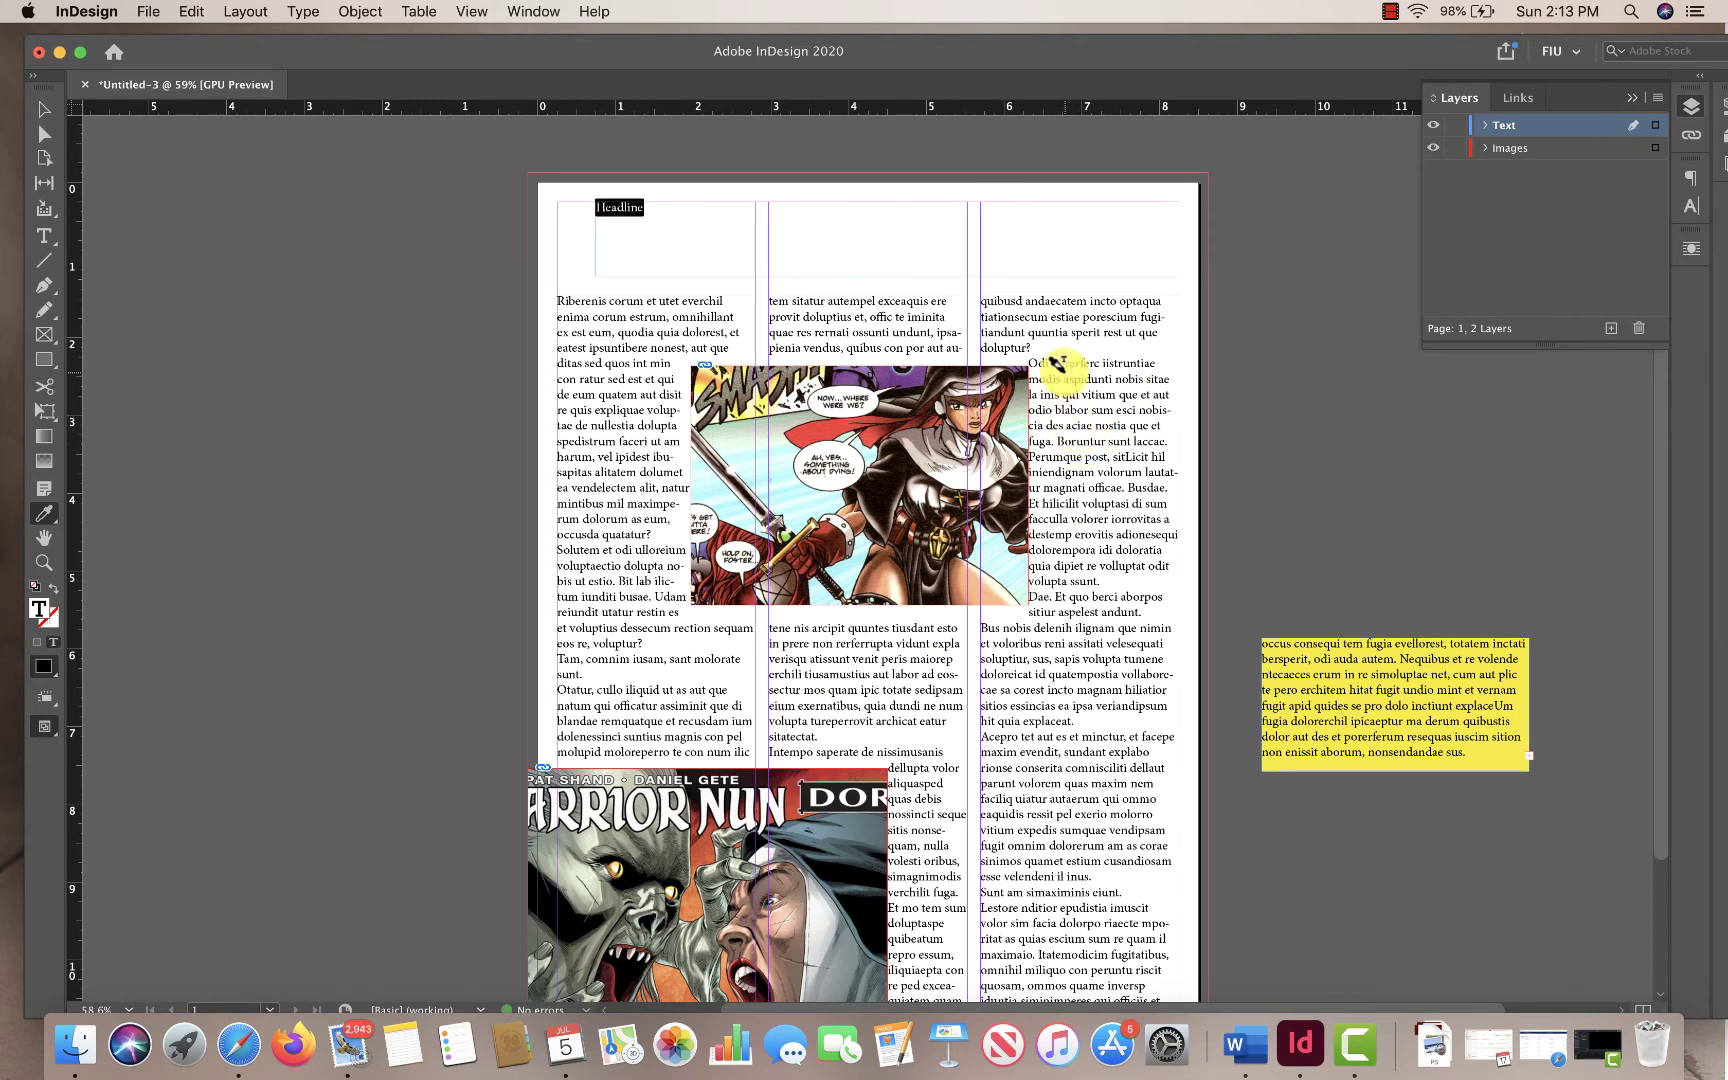
pyautogui.press('super+z')
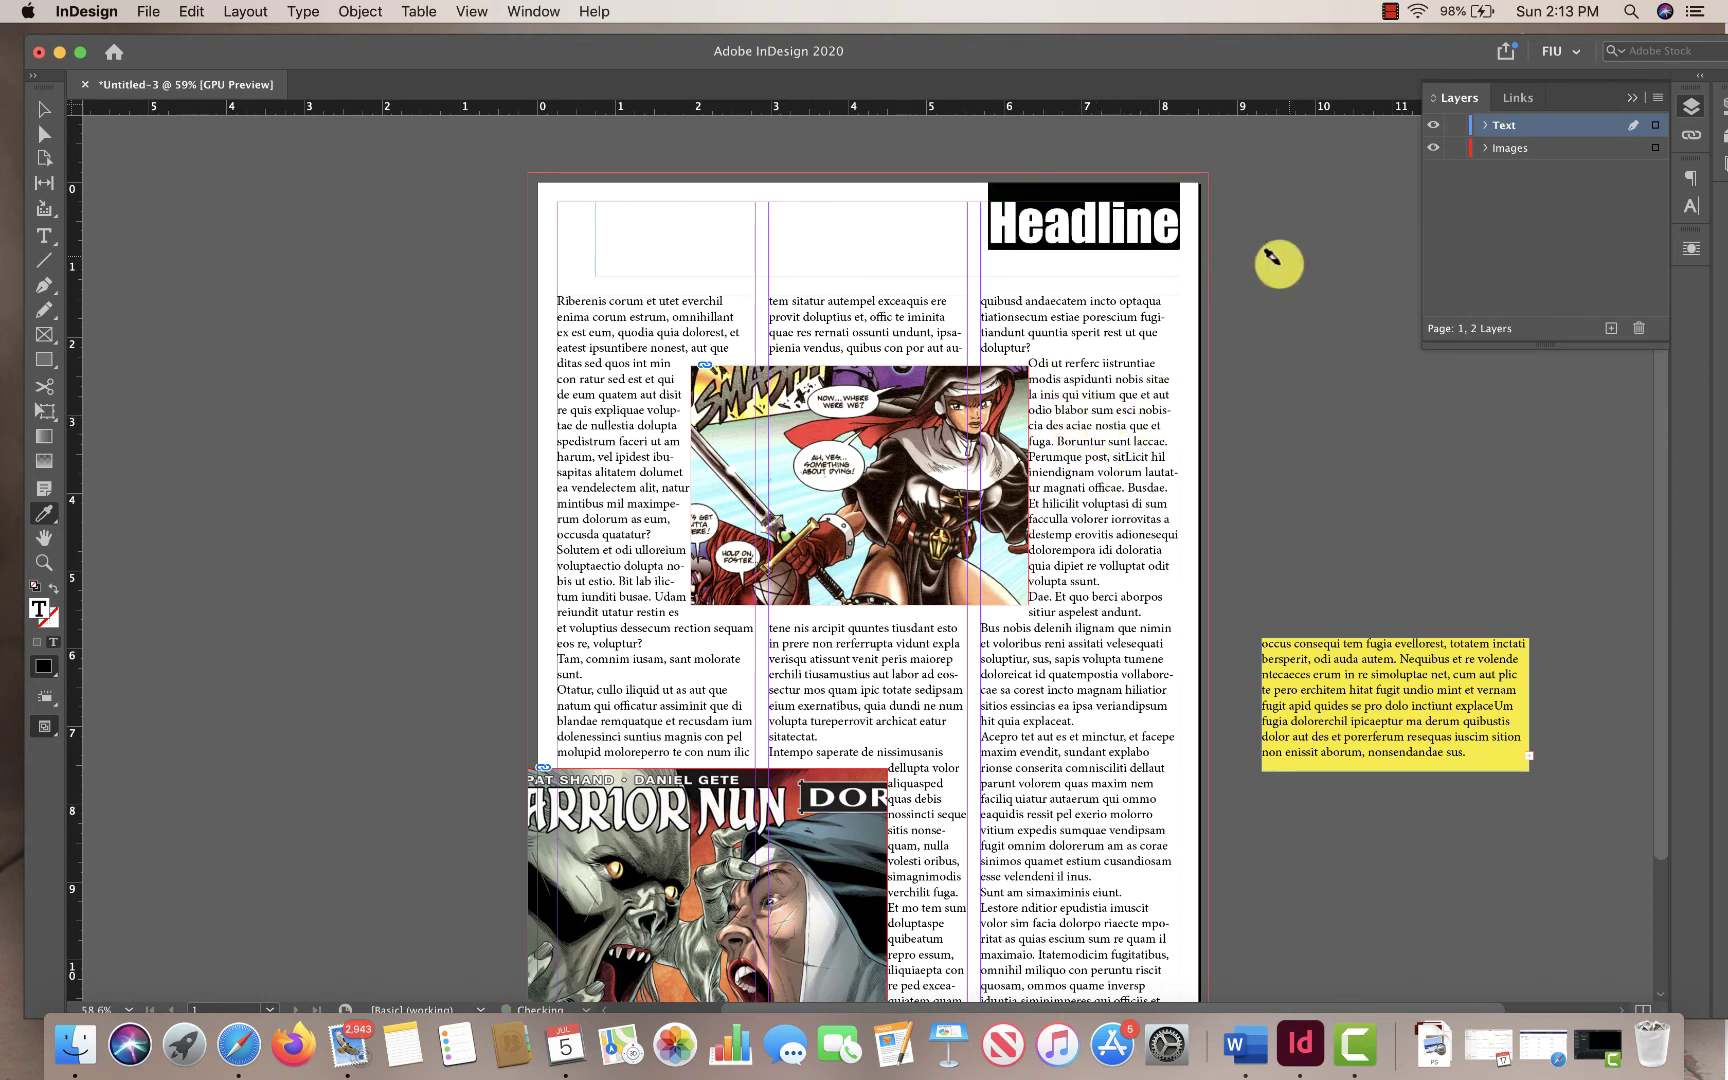
# Make Images the active layer, with the Text layer locked and hidden
pyautogui.click(1457, 125)
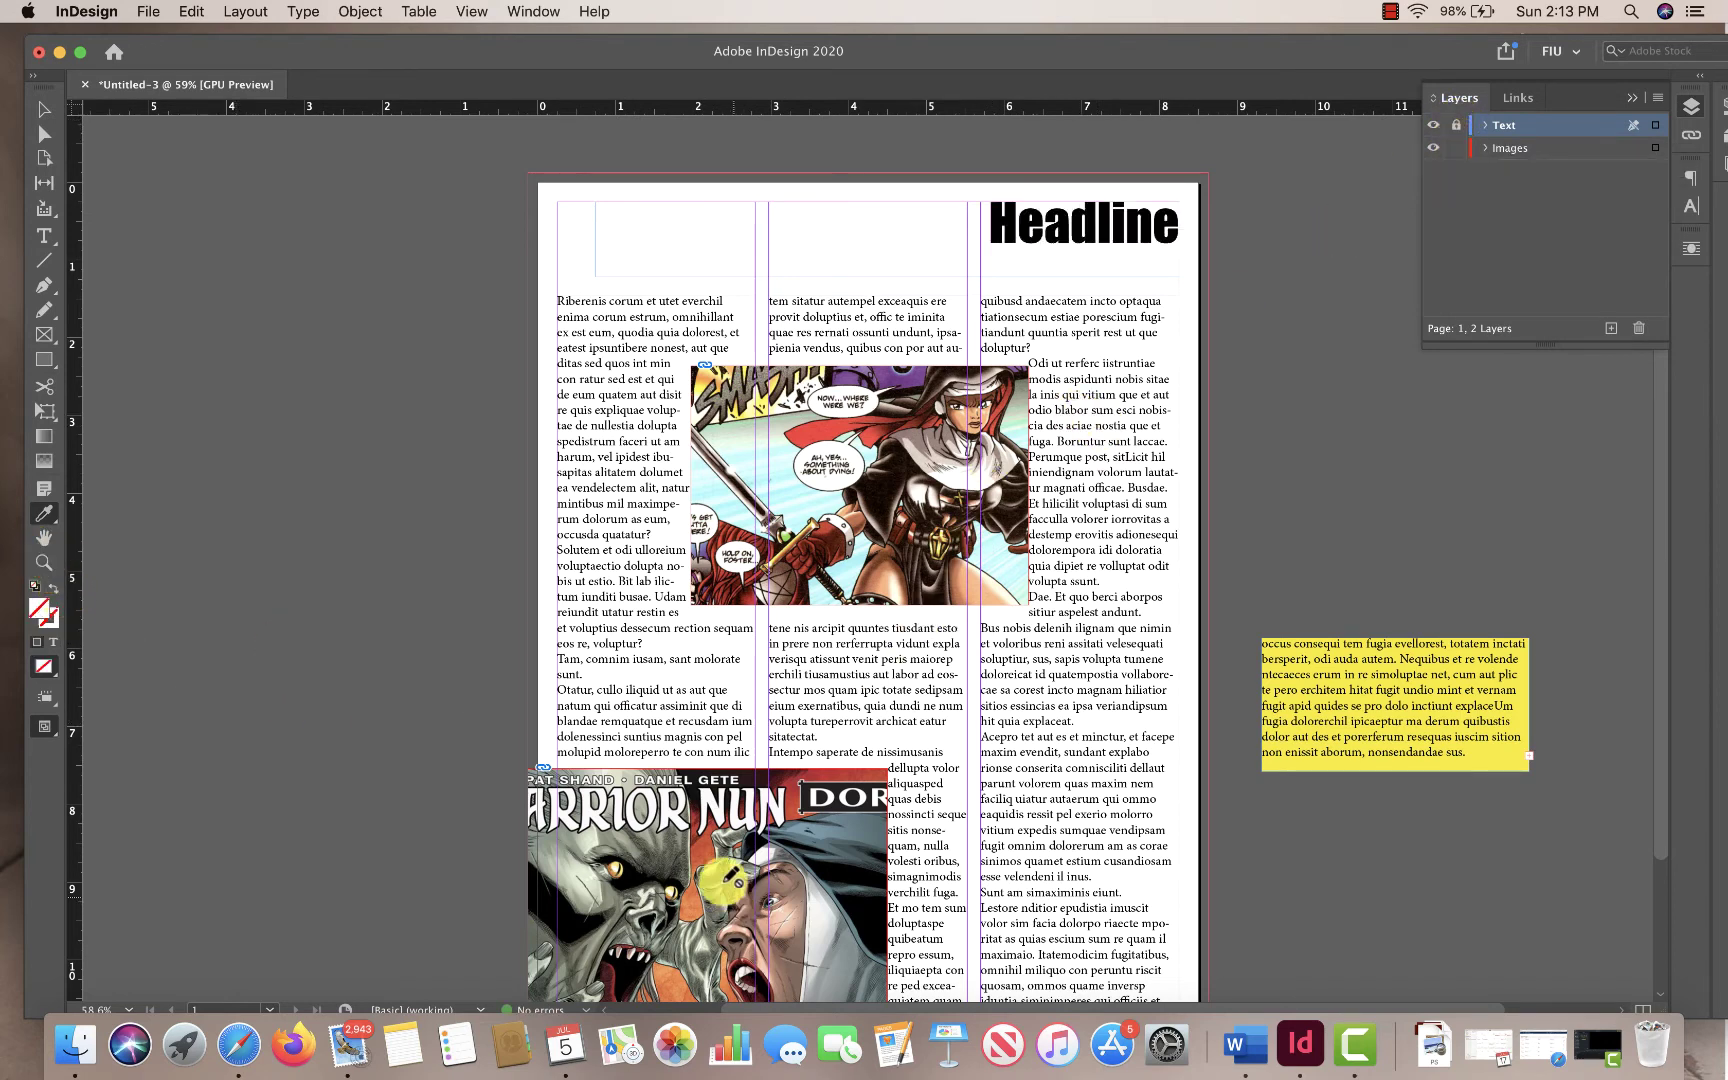
pyautogui.click(1512, 148)
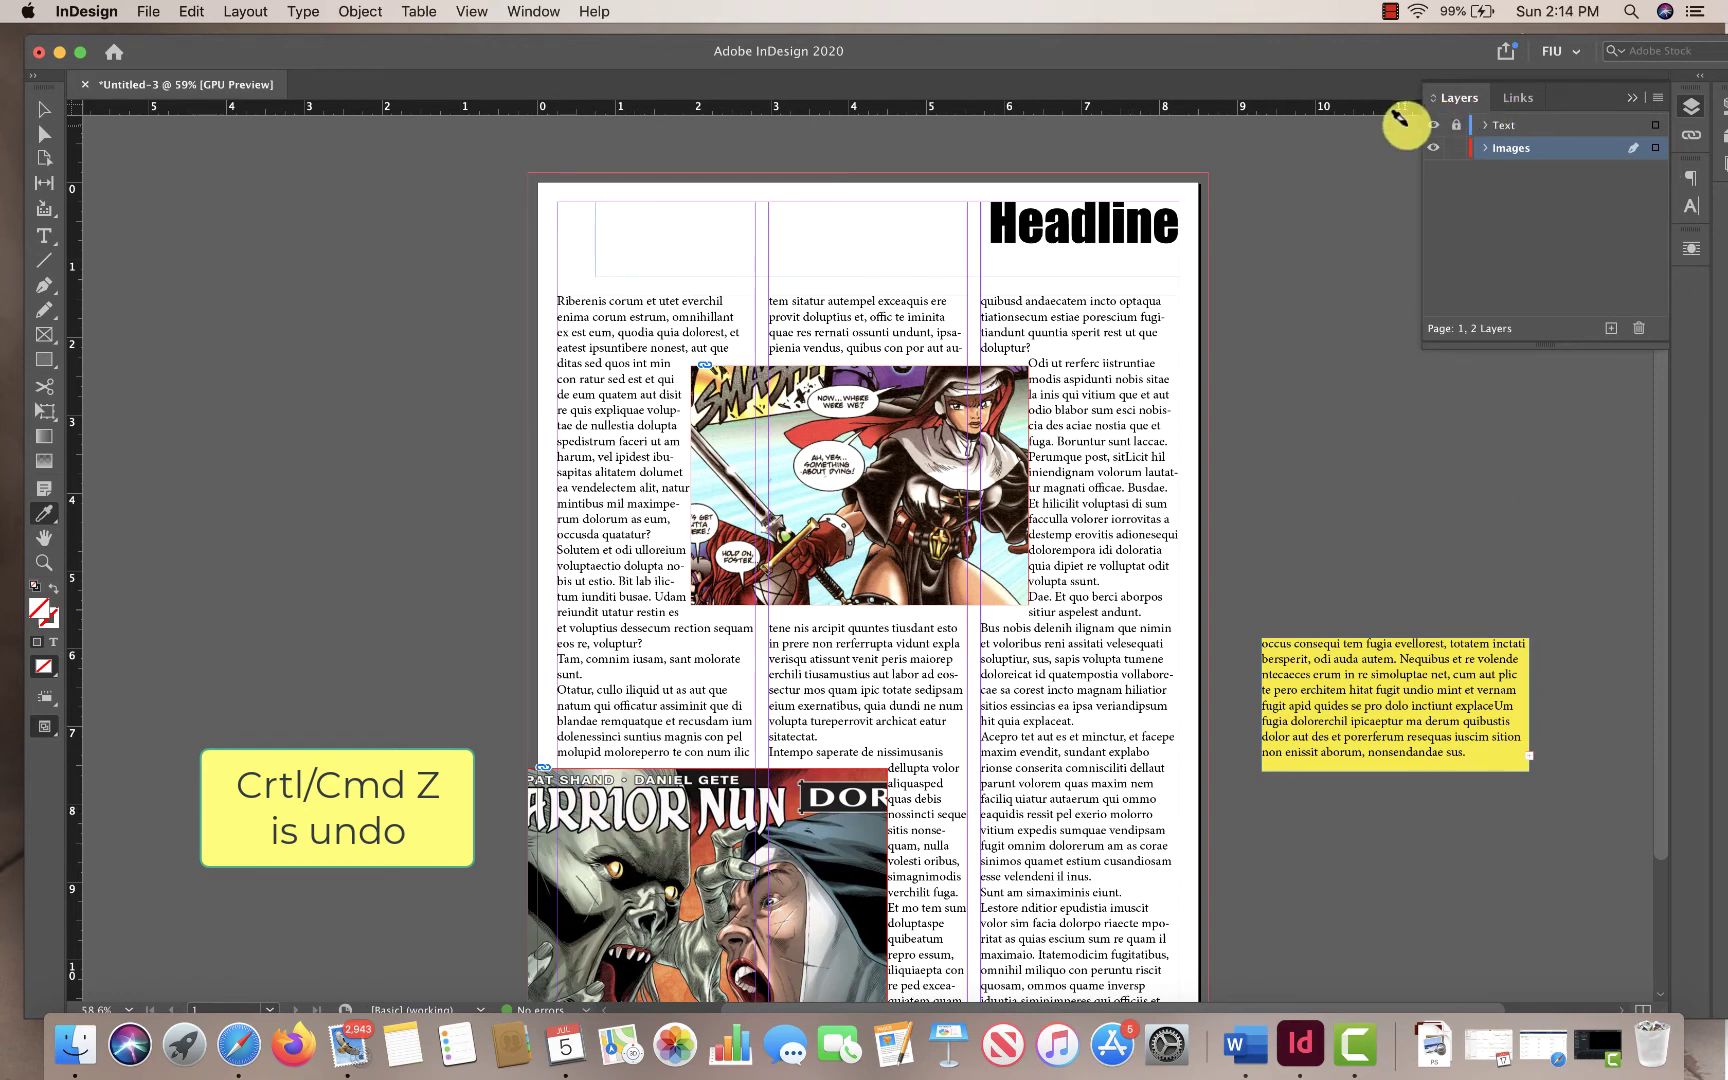
pyautogui.click(1433, 125)
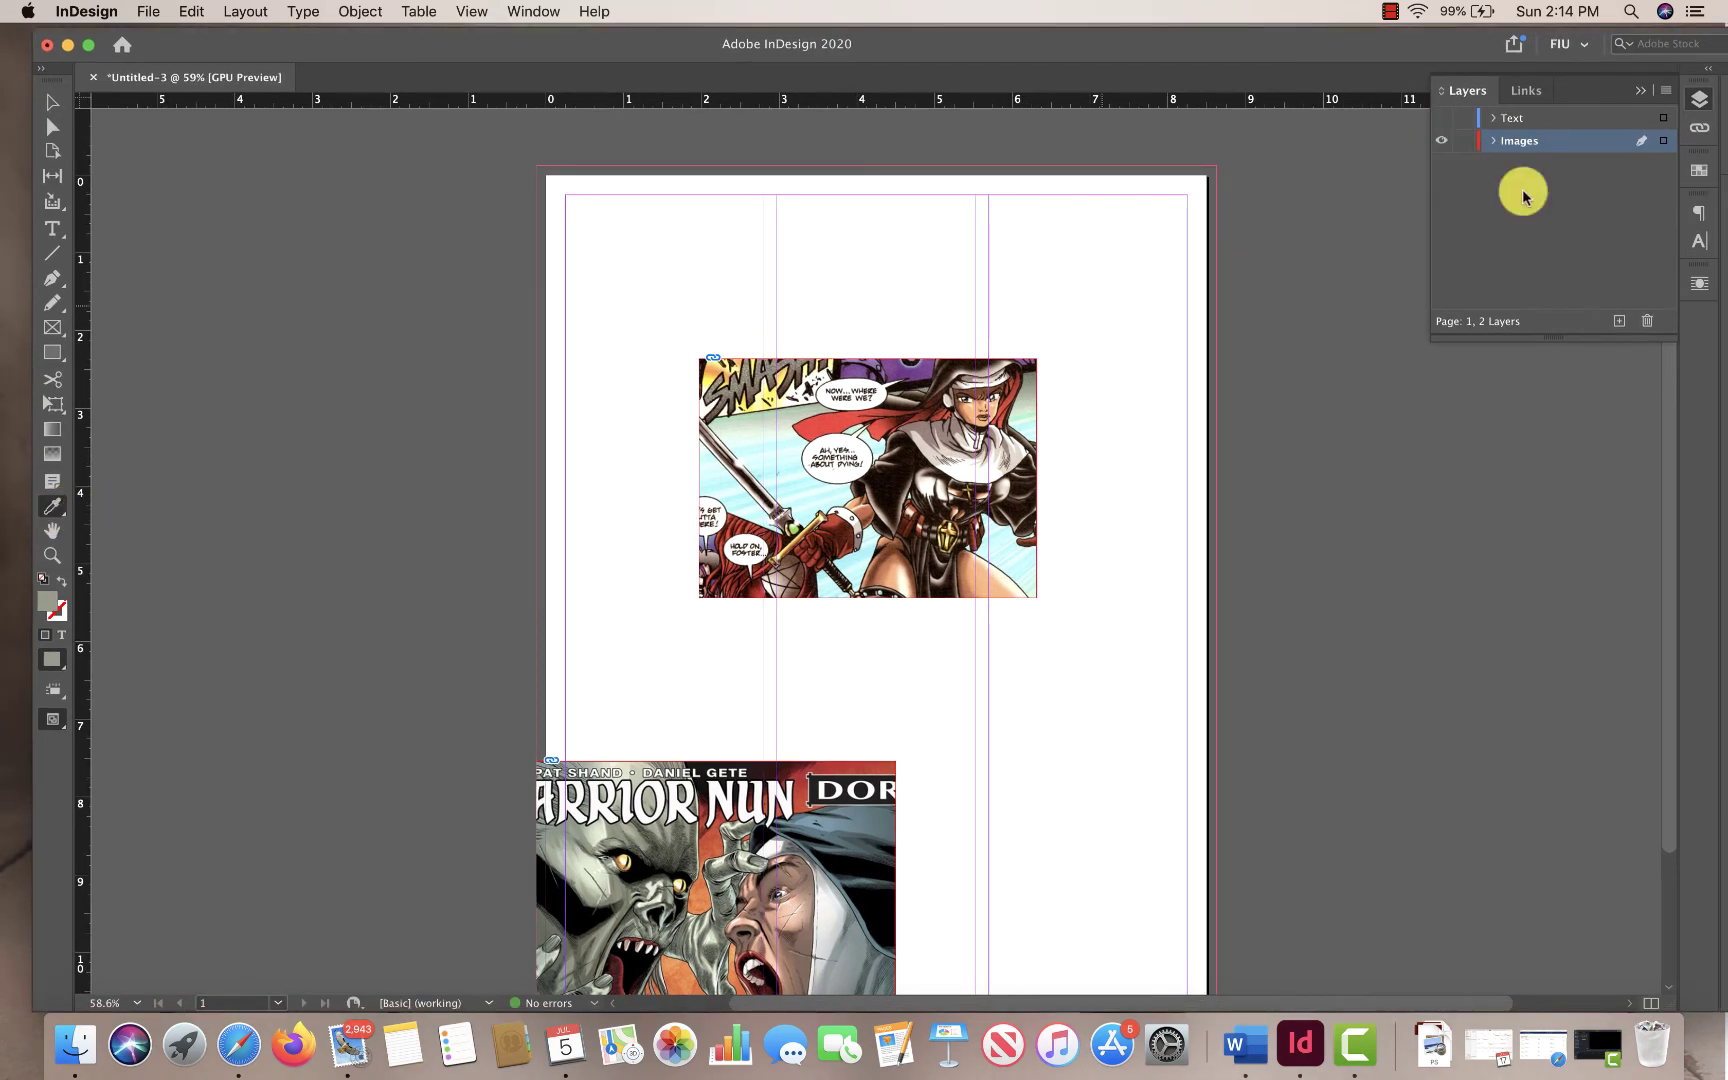
# Add the sampled gray-green fill color, R=148 G=155 B=137, to the document as an RGB swatch
pyautogui.doubleClick(44, 605)
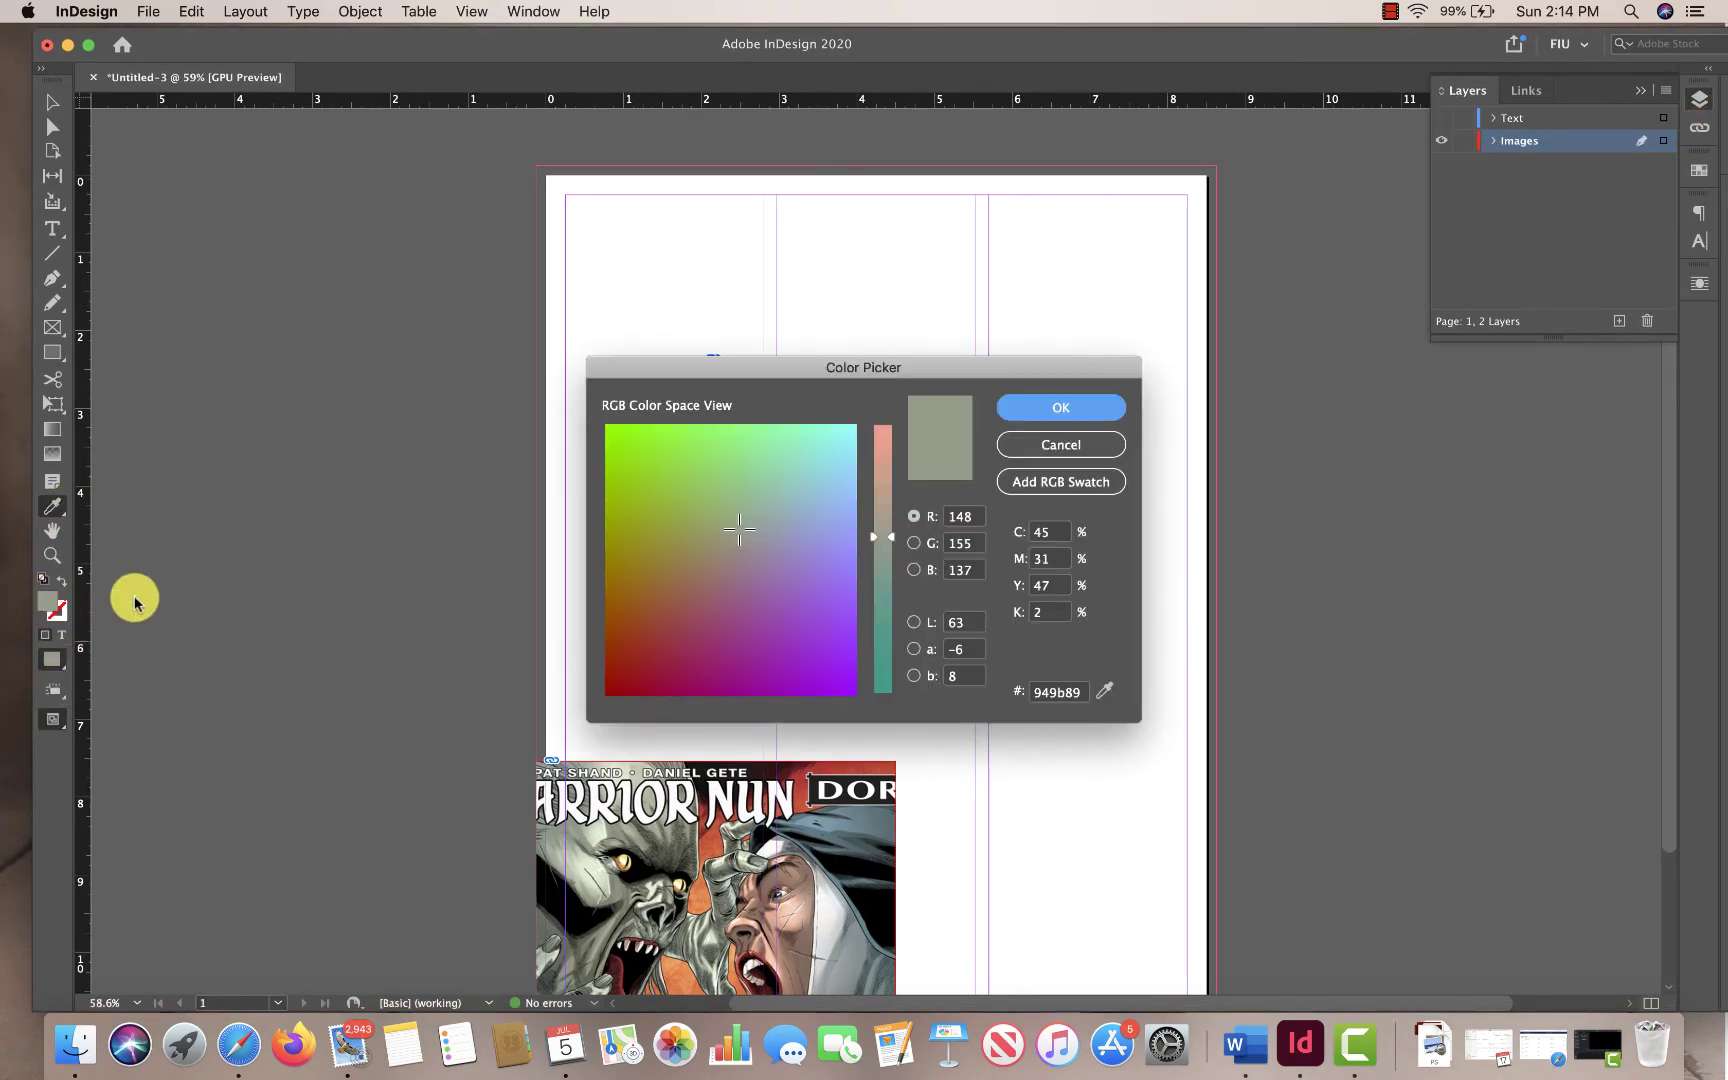
pyautogui.click(1066, 492)
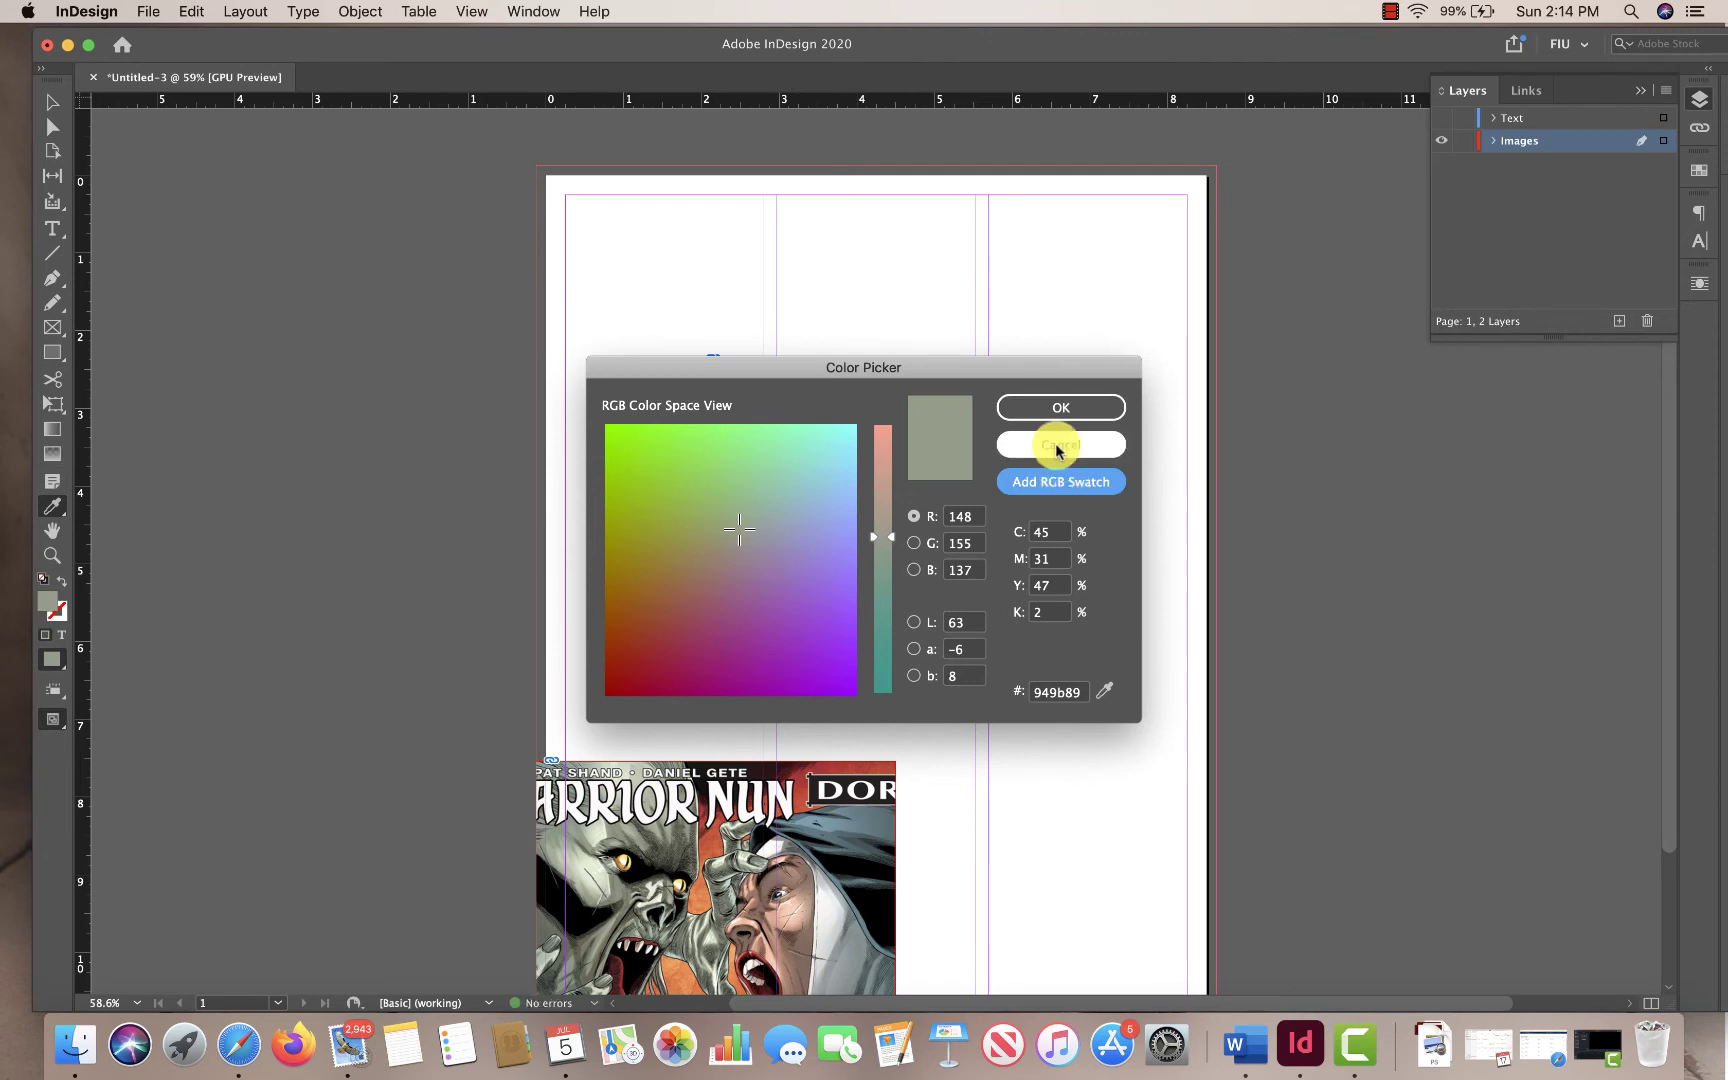
pyautogui.click(1060, 405)
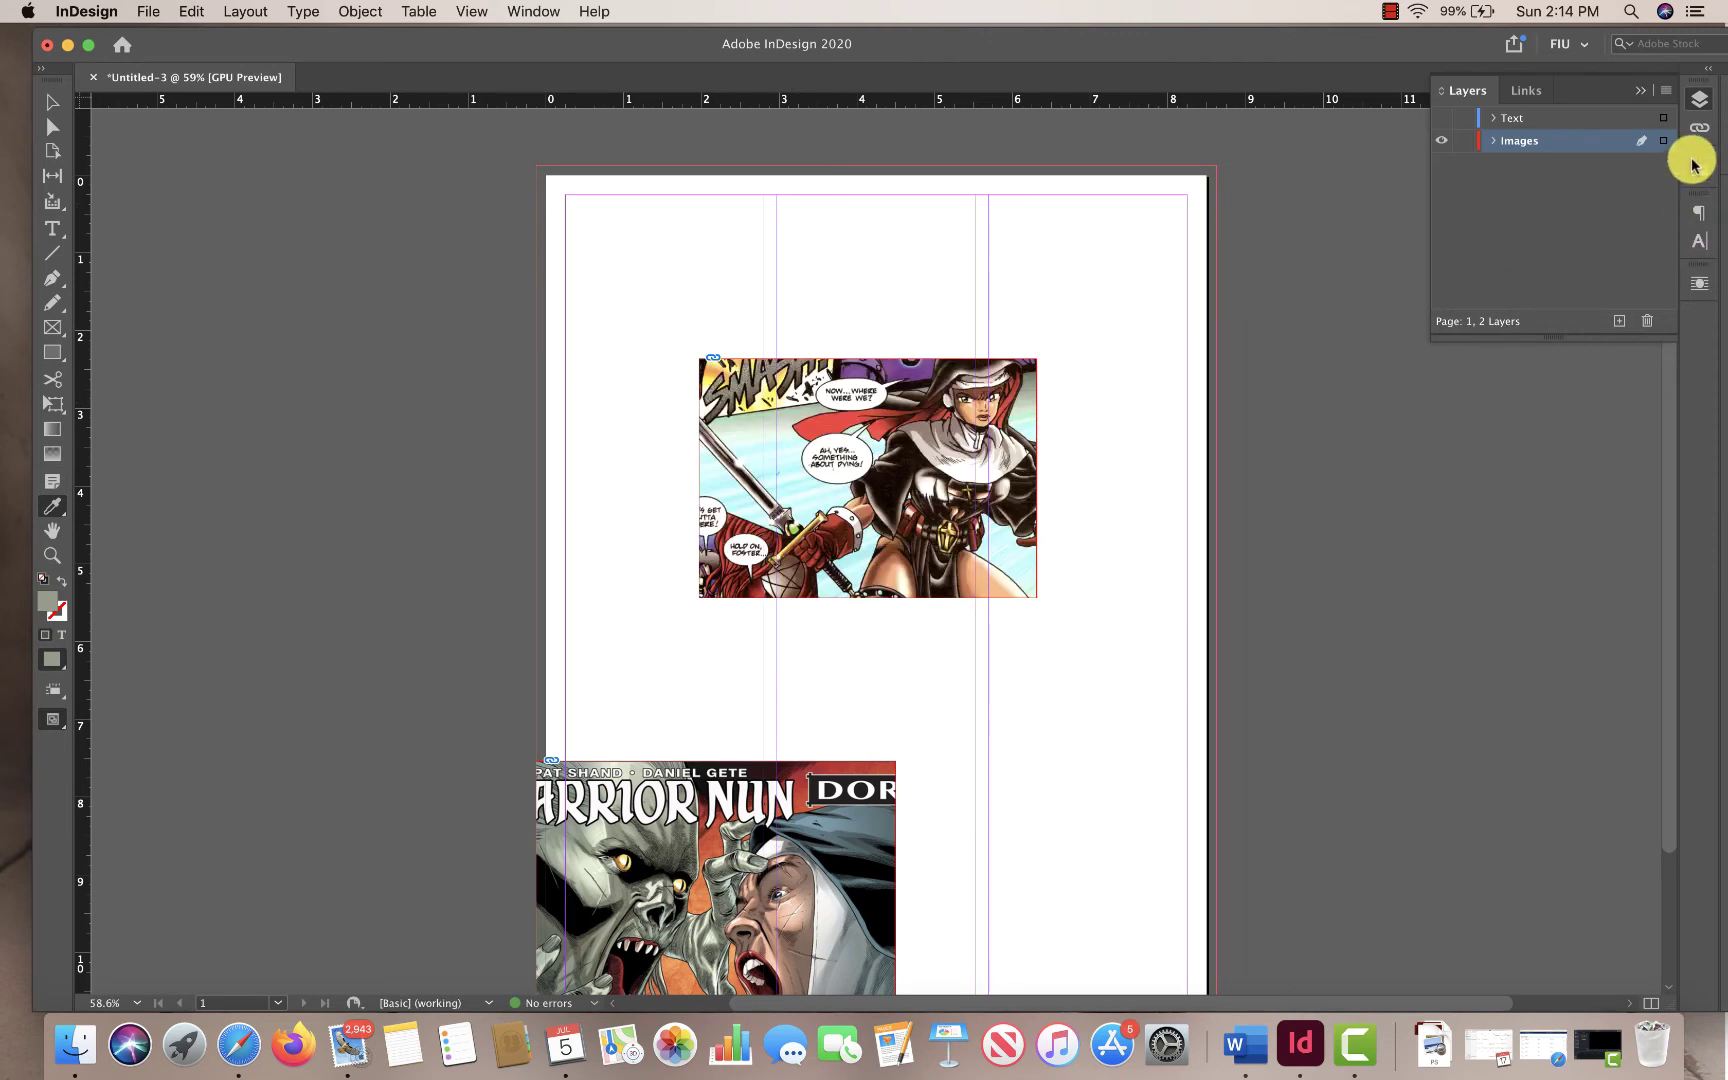
pyautogui.click(1697, 168)
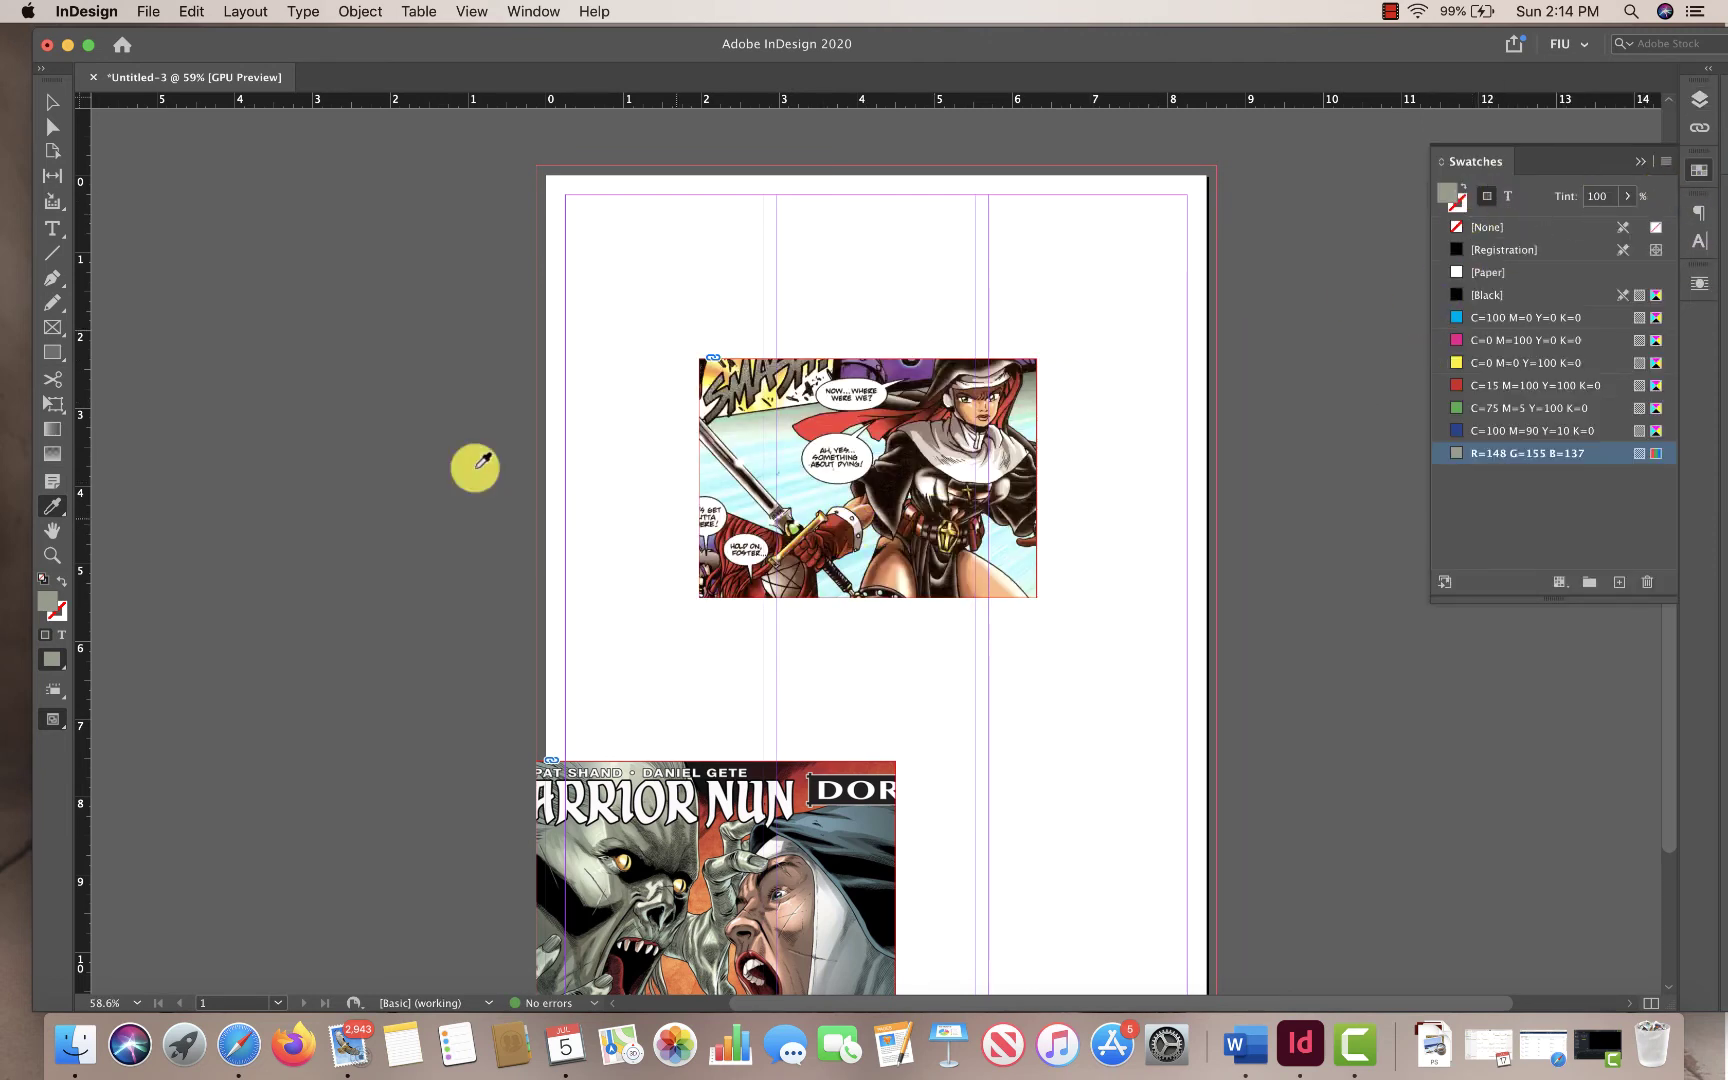
# Show and unlock the Text layer, and select the Headline text frame
pyautogui.click(1699, 98)
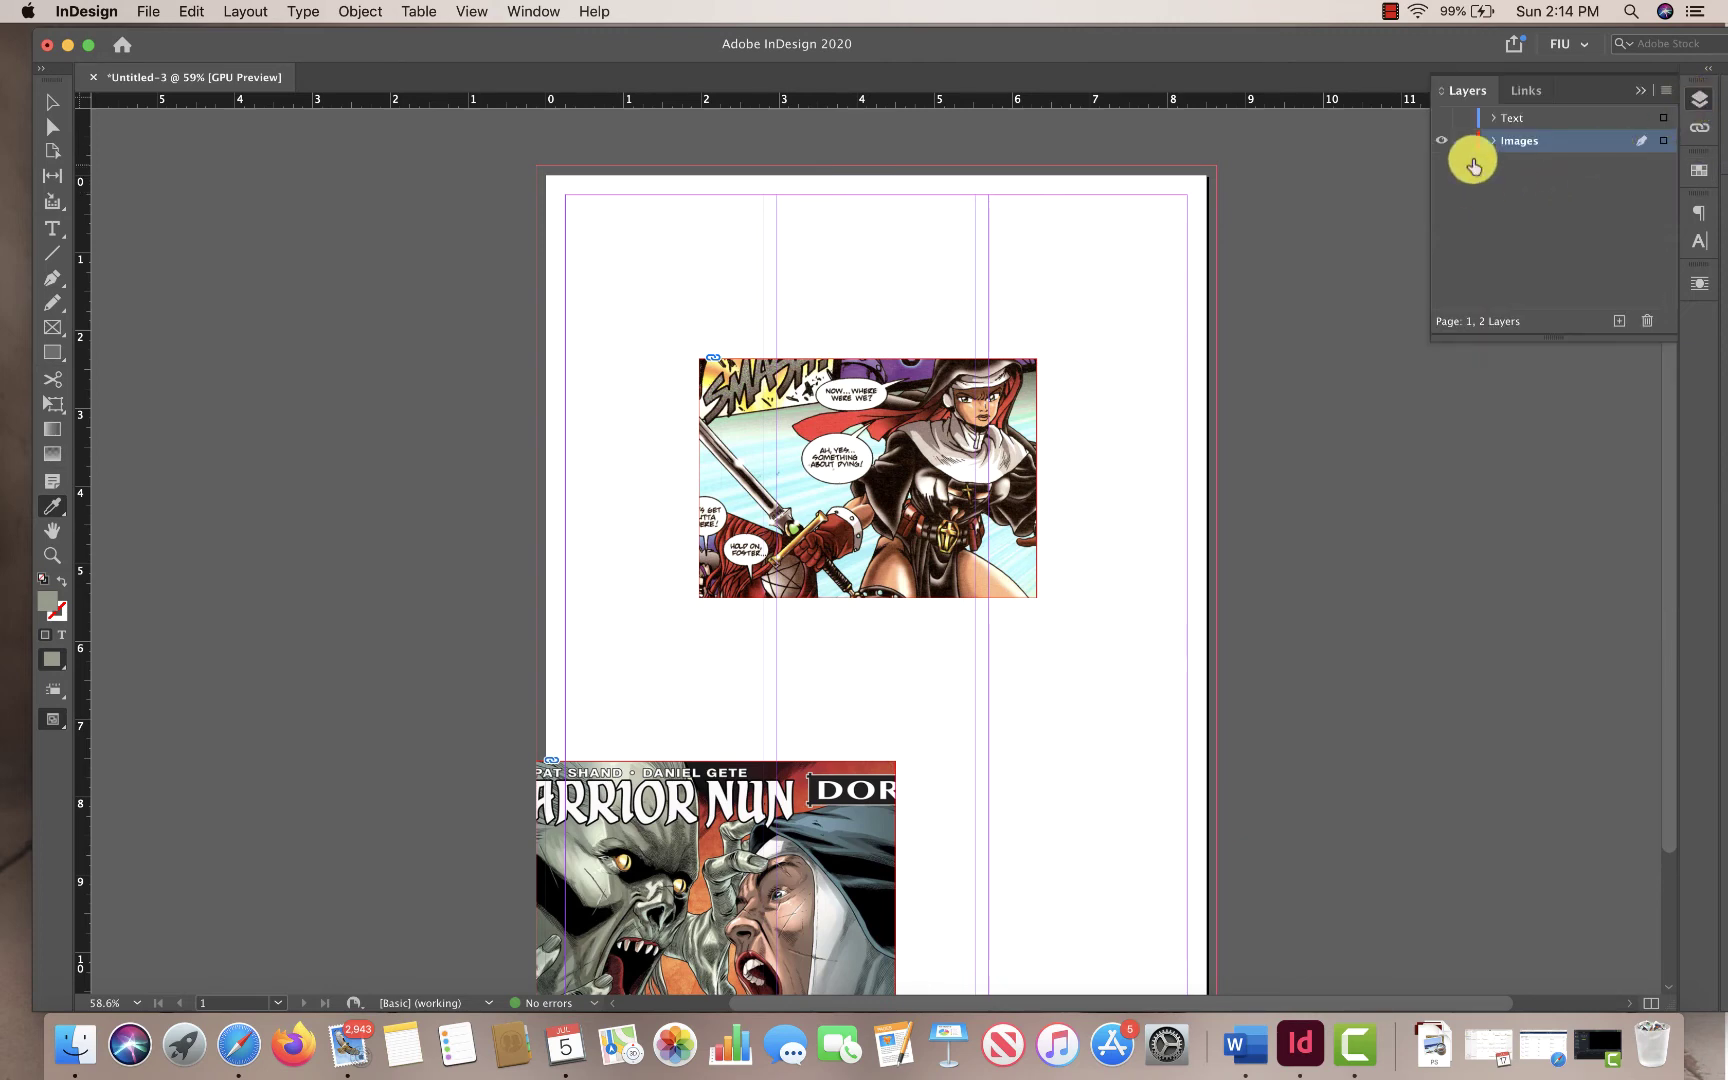
pyautogui.click(1441, 117)
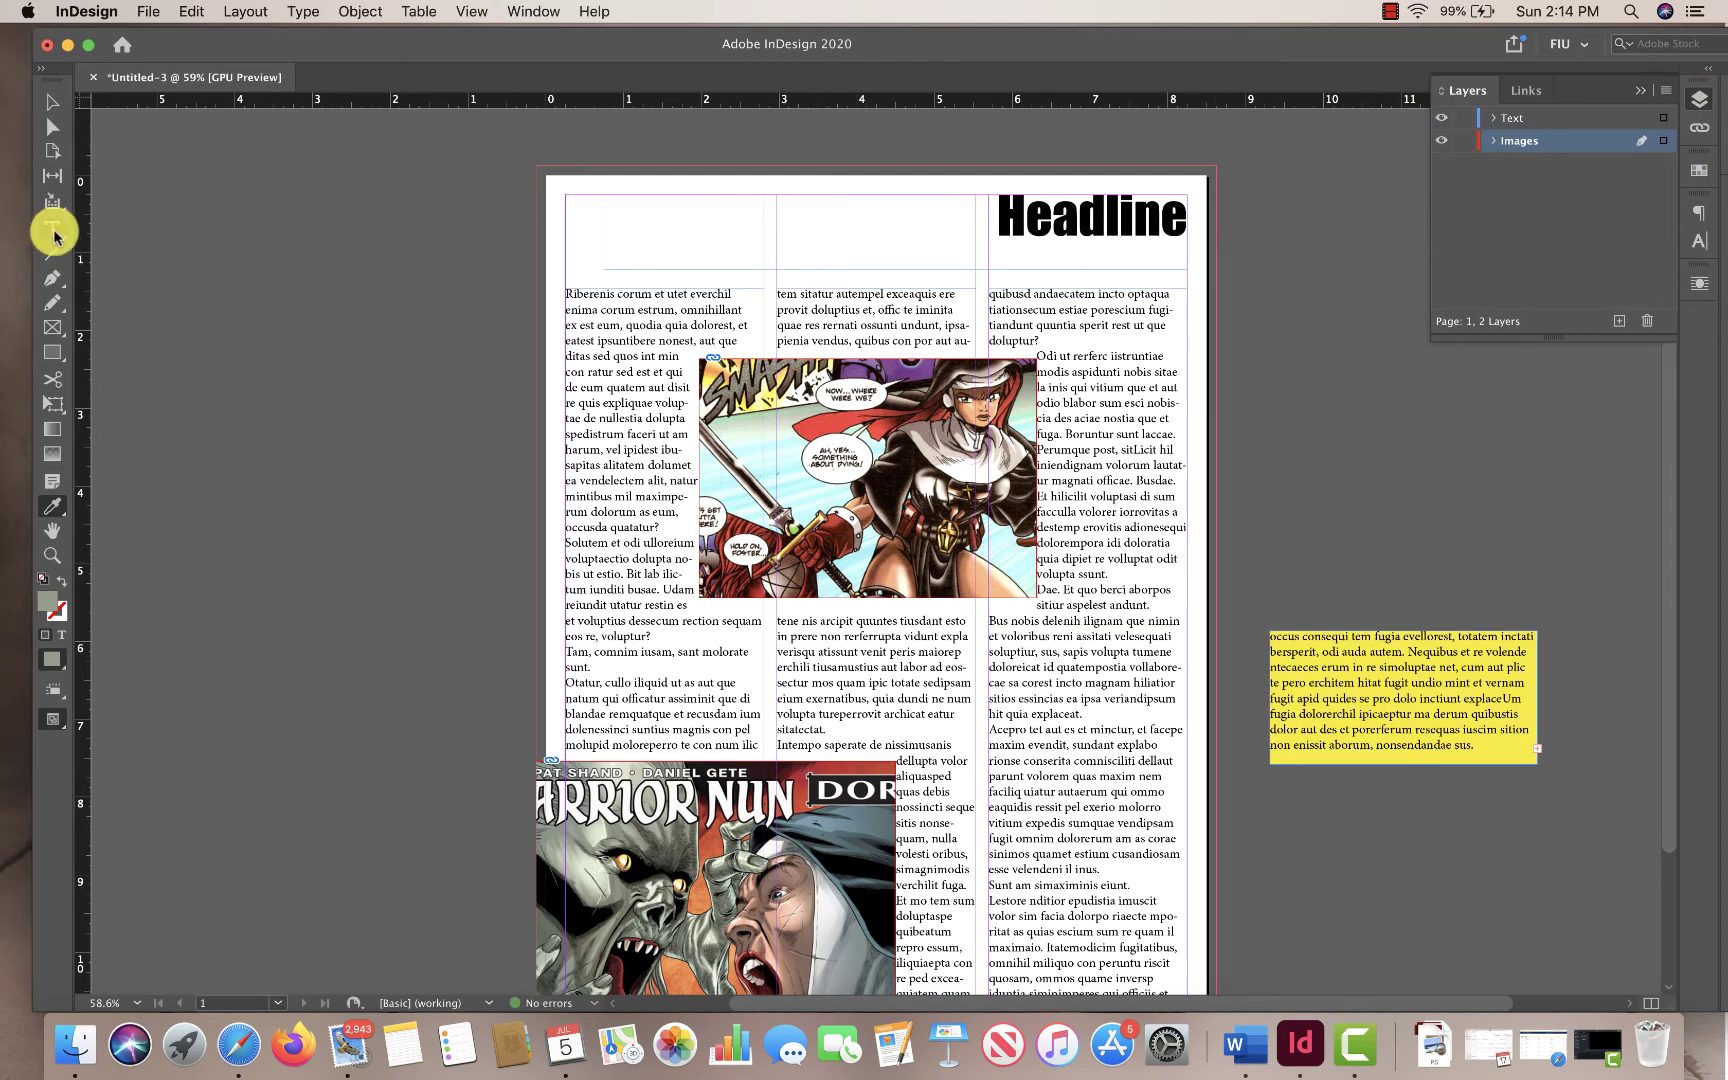
pyautogui.click(52, 101)
pyautogui.click(1063, 225)
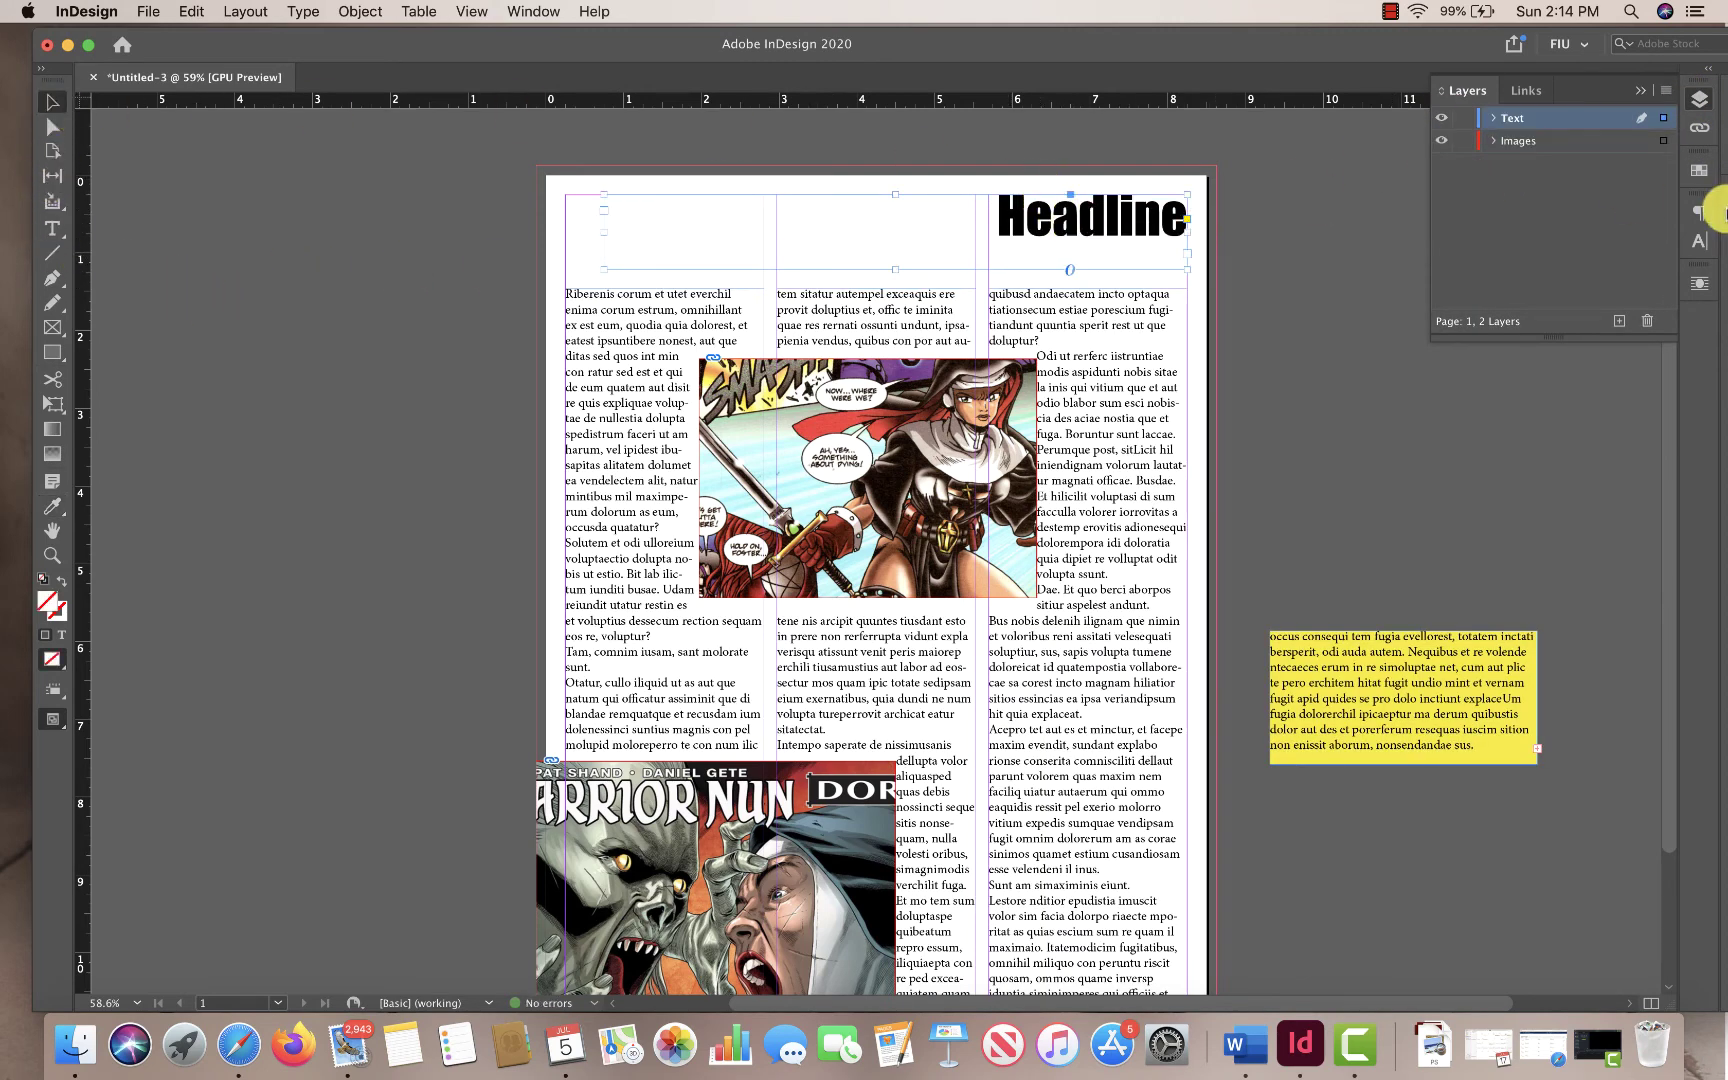
# Apply the R=148 G=155 B=137 swatch to the Headline text instead of its frame
pyautogui.click(1697, 172)
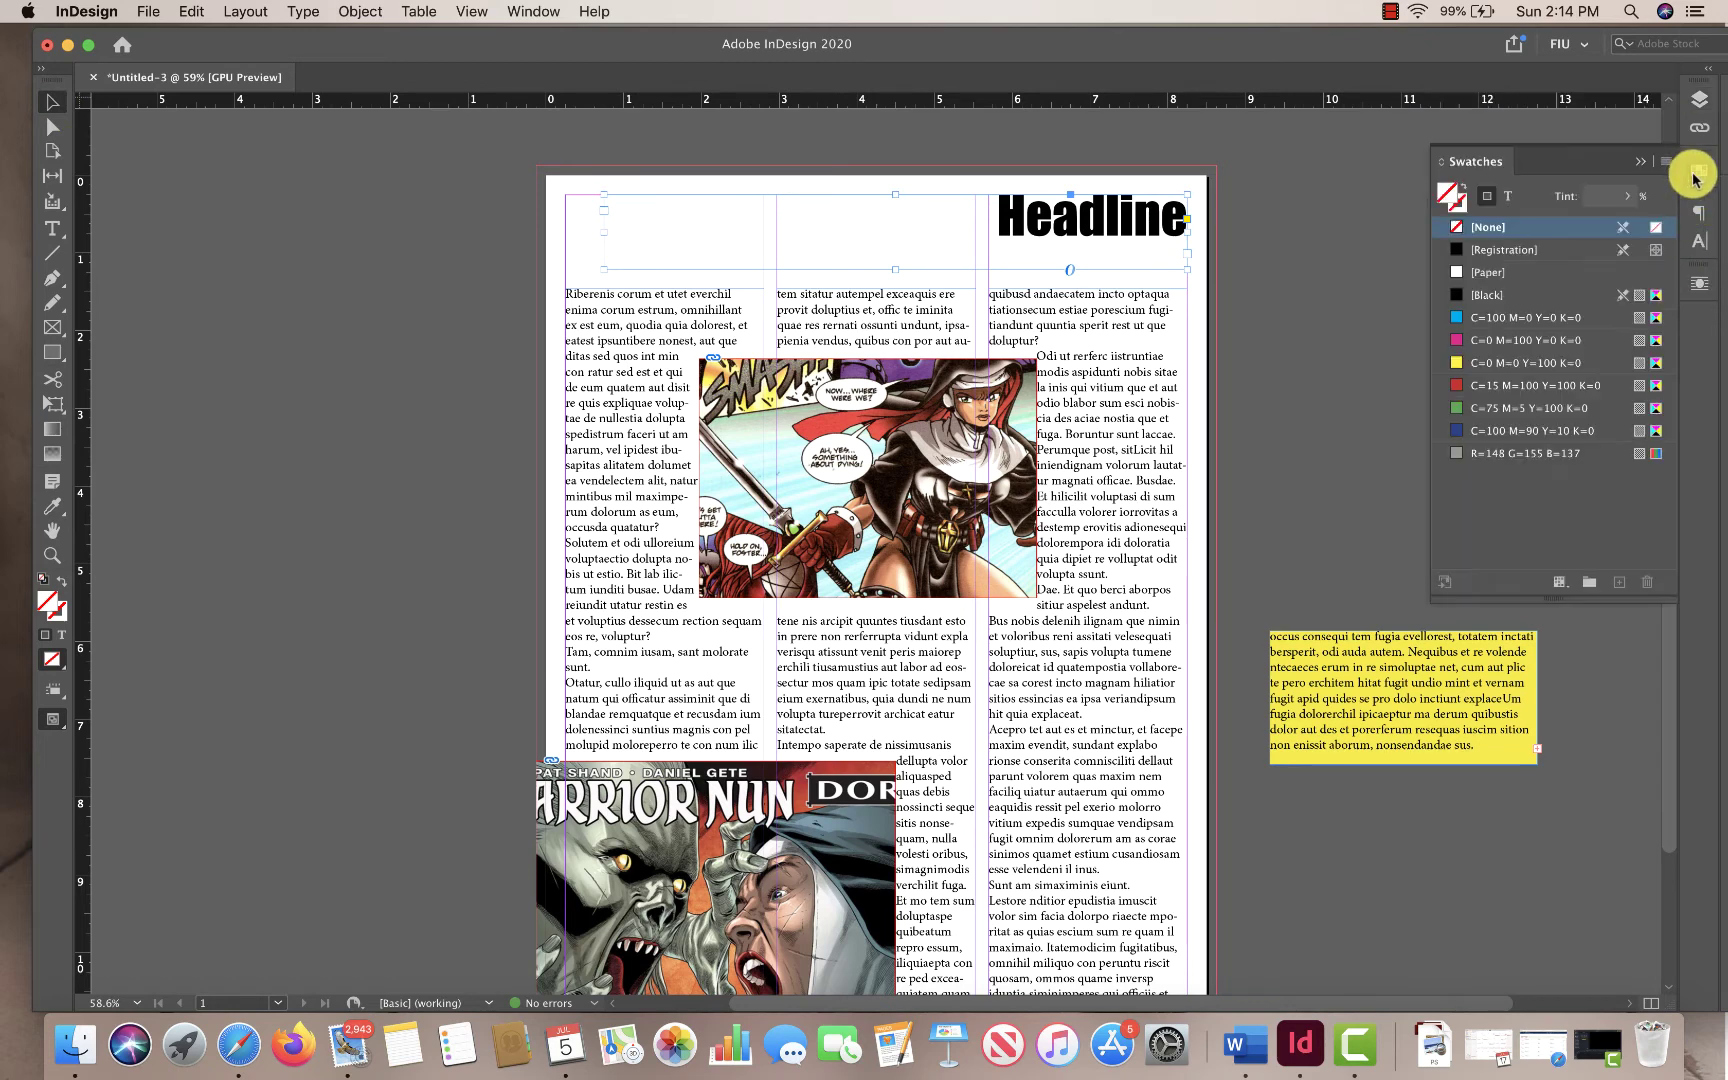
pyautogui.click(1489, 455)
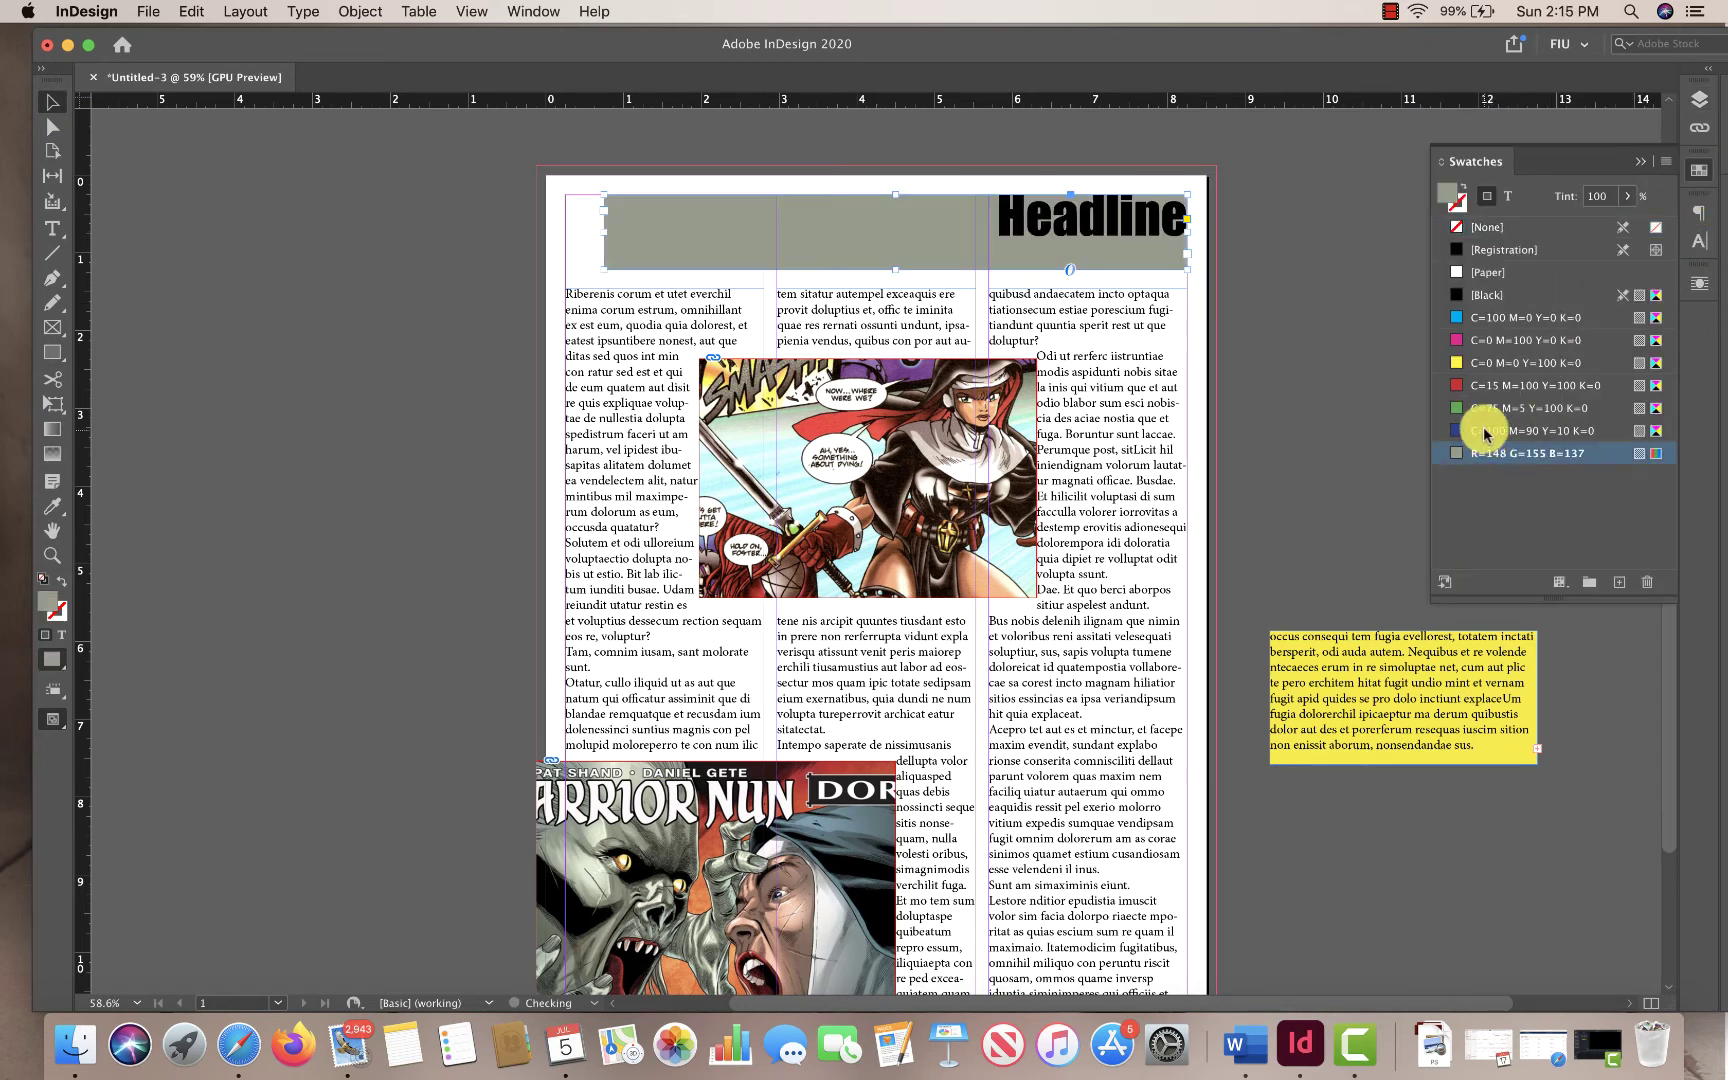
pyautogui.press('super+z')
pyautogui.click(1508, 196)
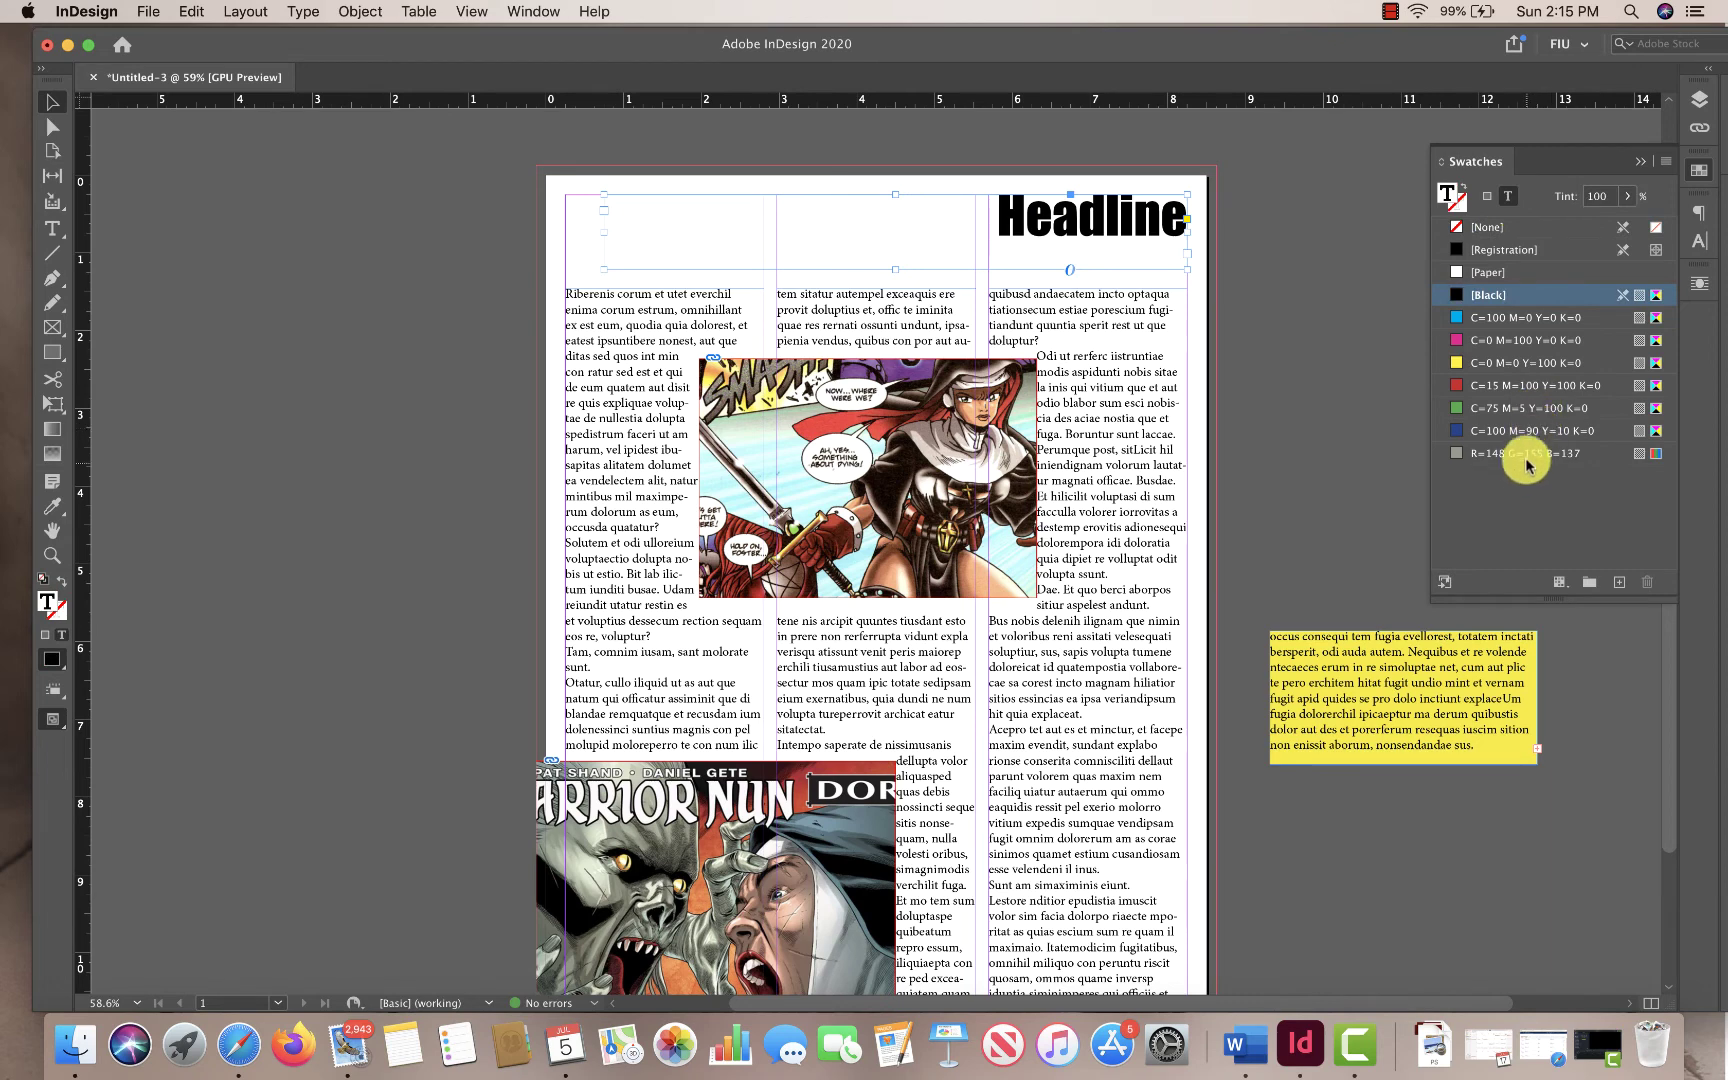
pyautogui.click(1490, 455)
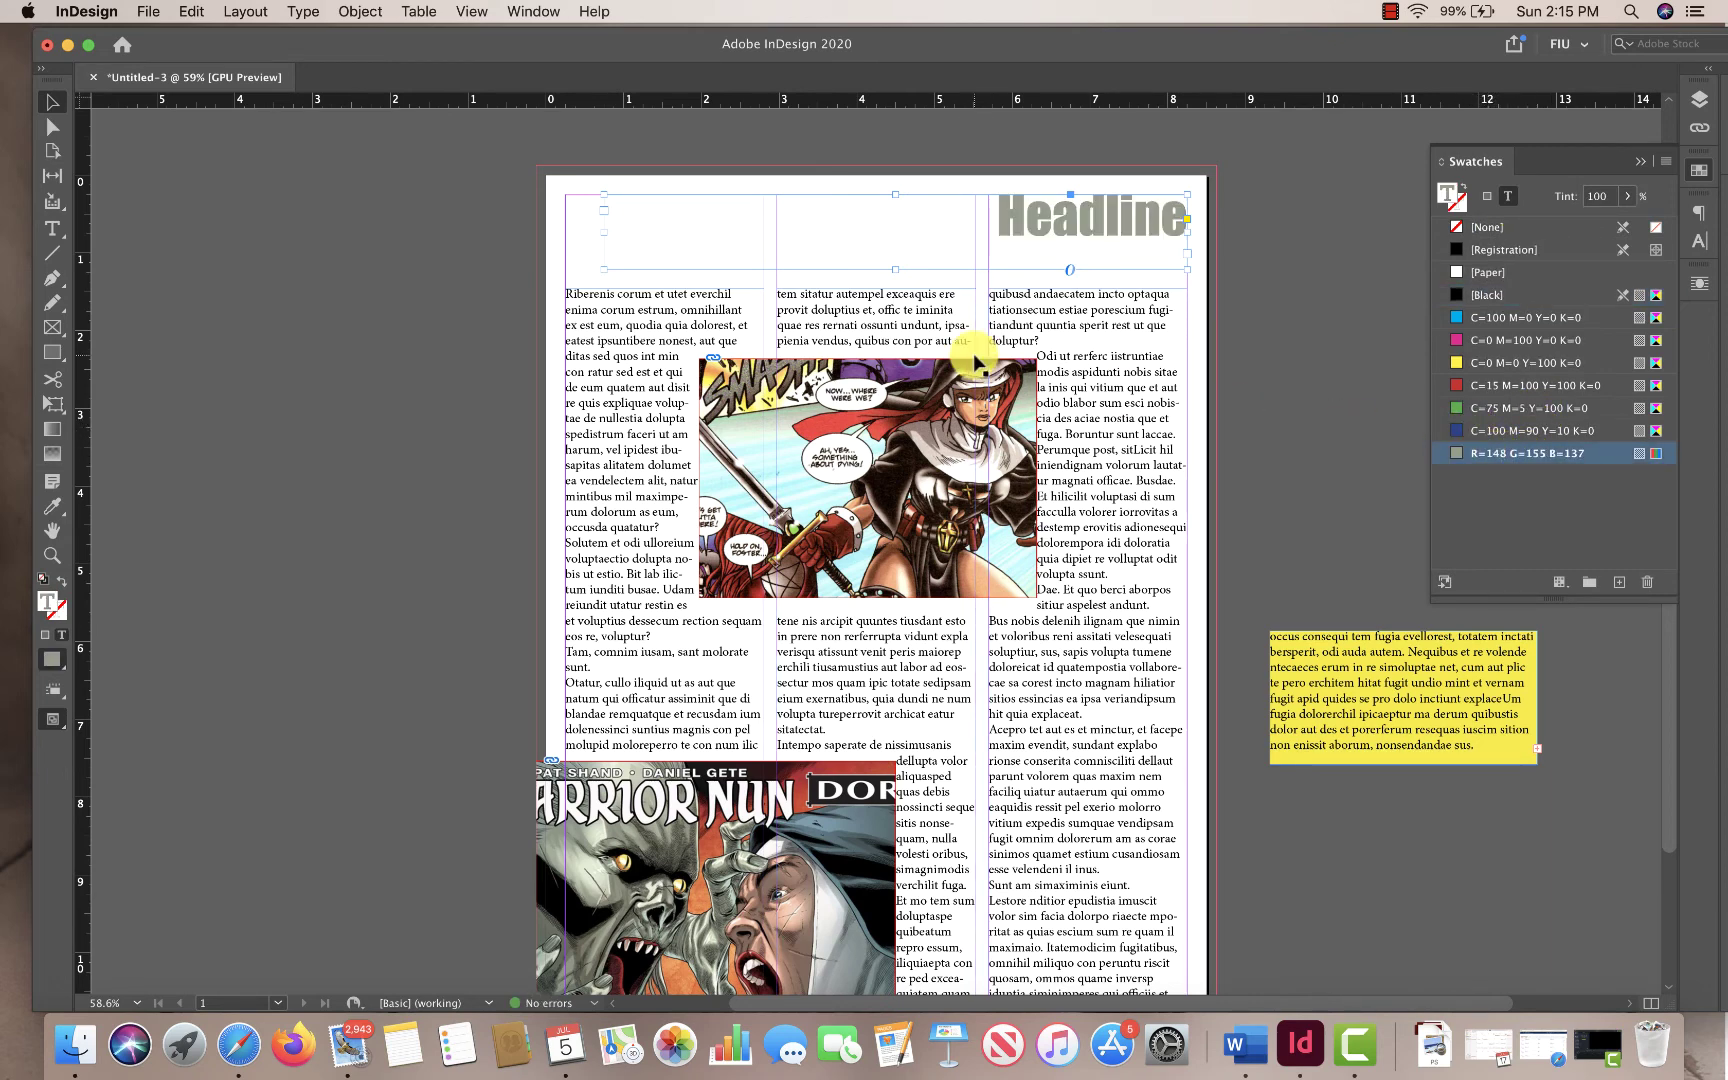
# Rename the R=148 G=155 B=137 swatch as Grey of main image instead of naming it by its color value
pyautogui.click(50, 232)
pyautogui.moveTo(1000, 215); pyautogui.dragTo(1322, 228)
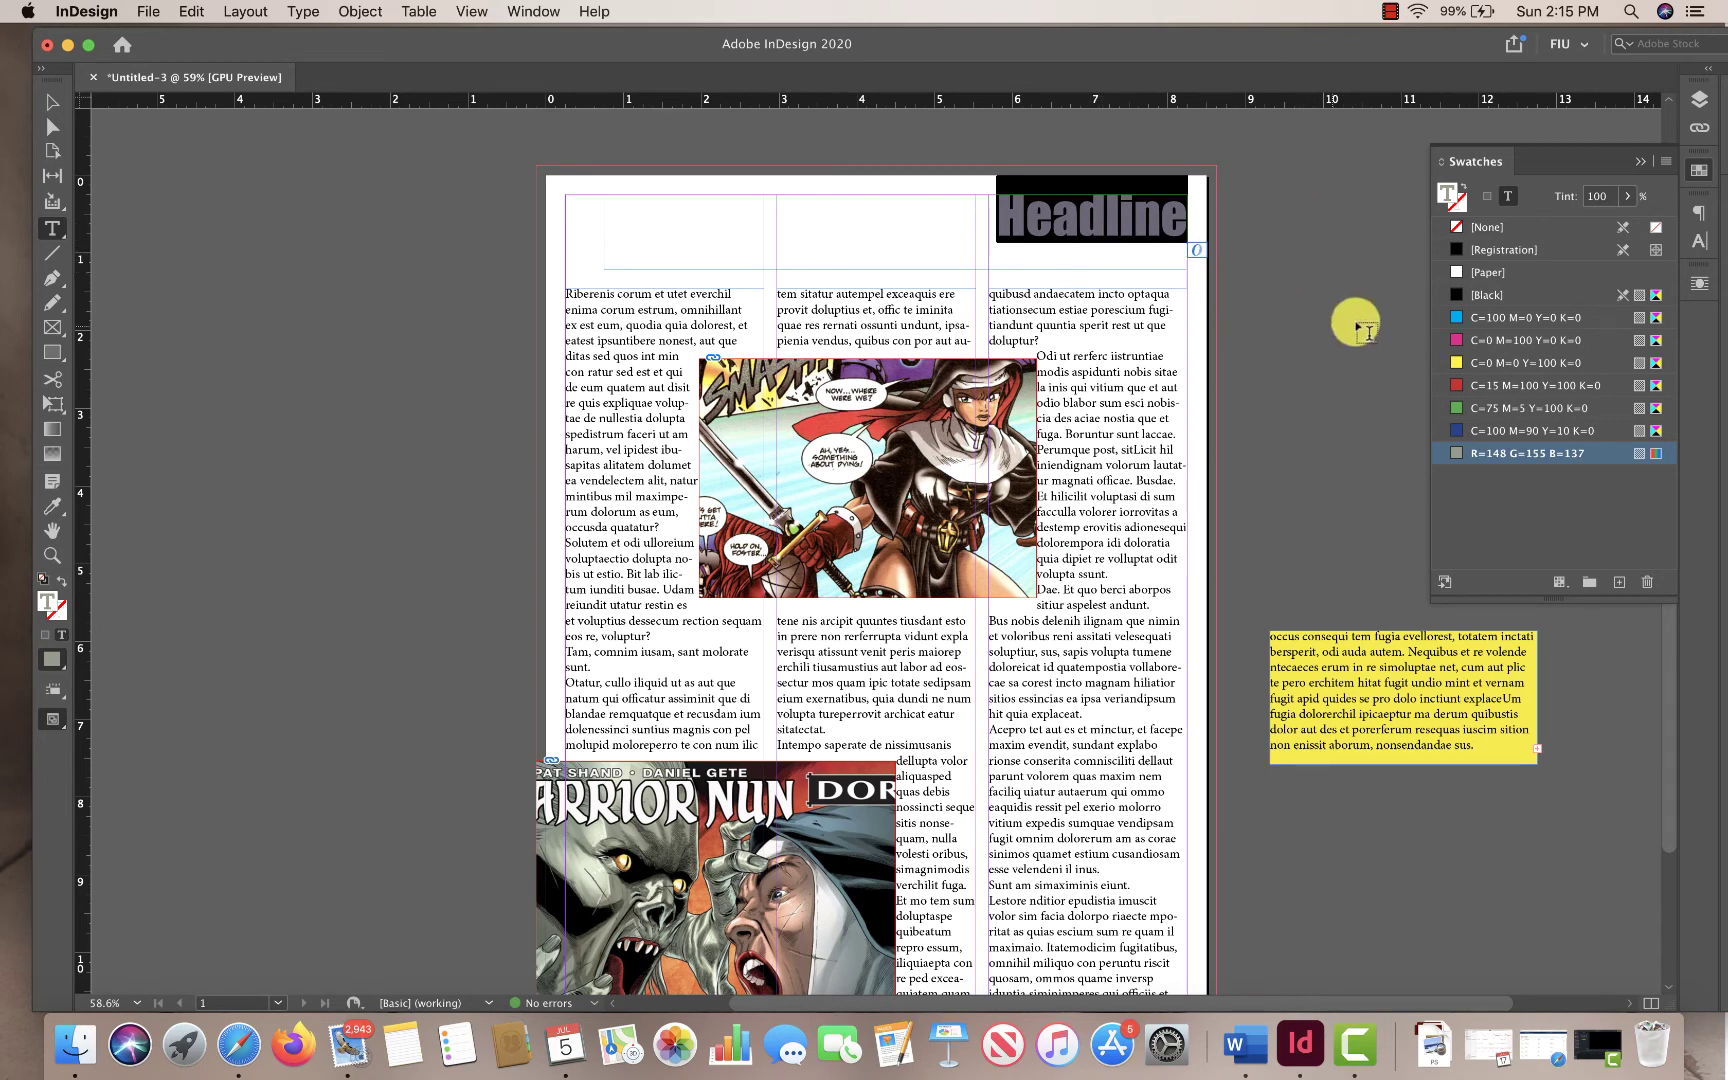
pyautogui.doubleClick(1494, 456)
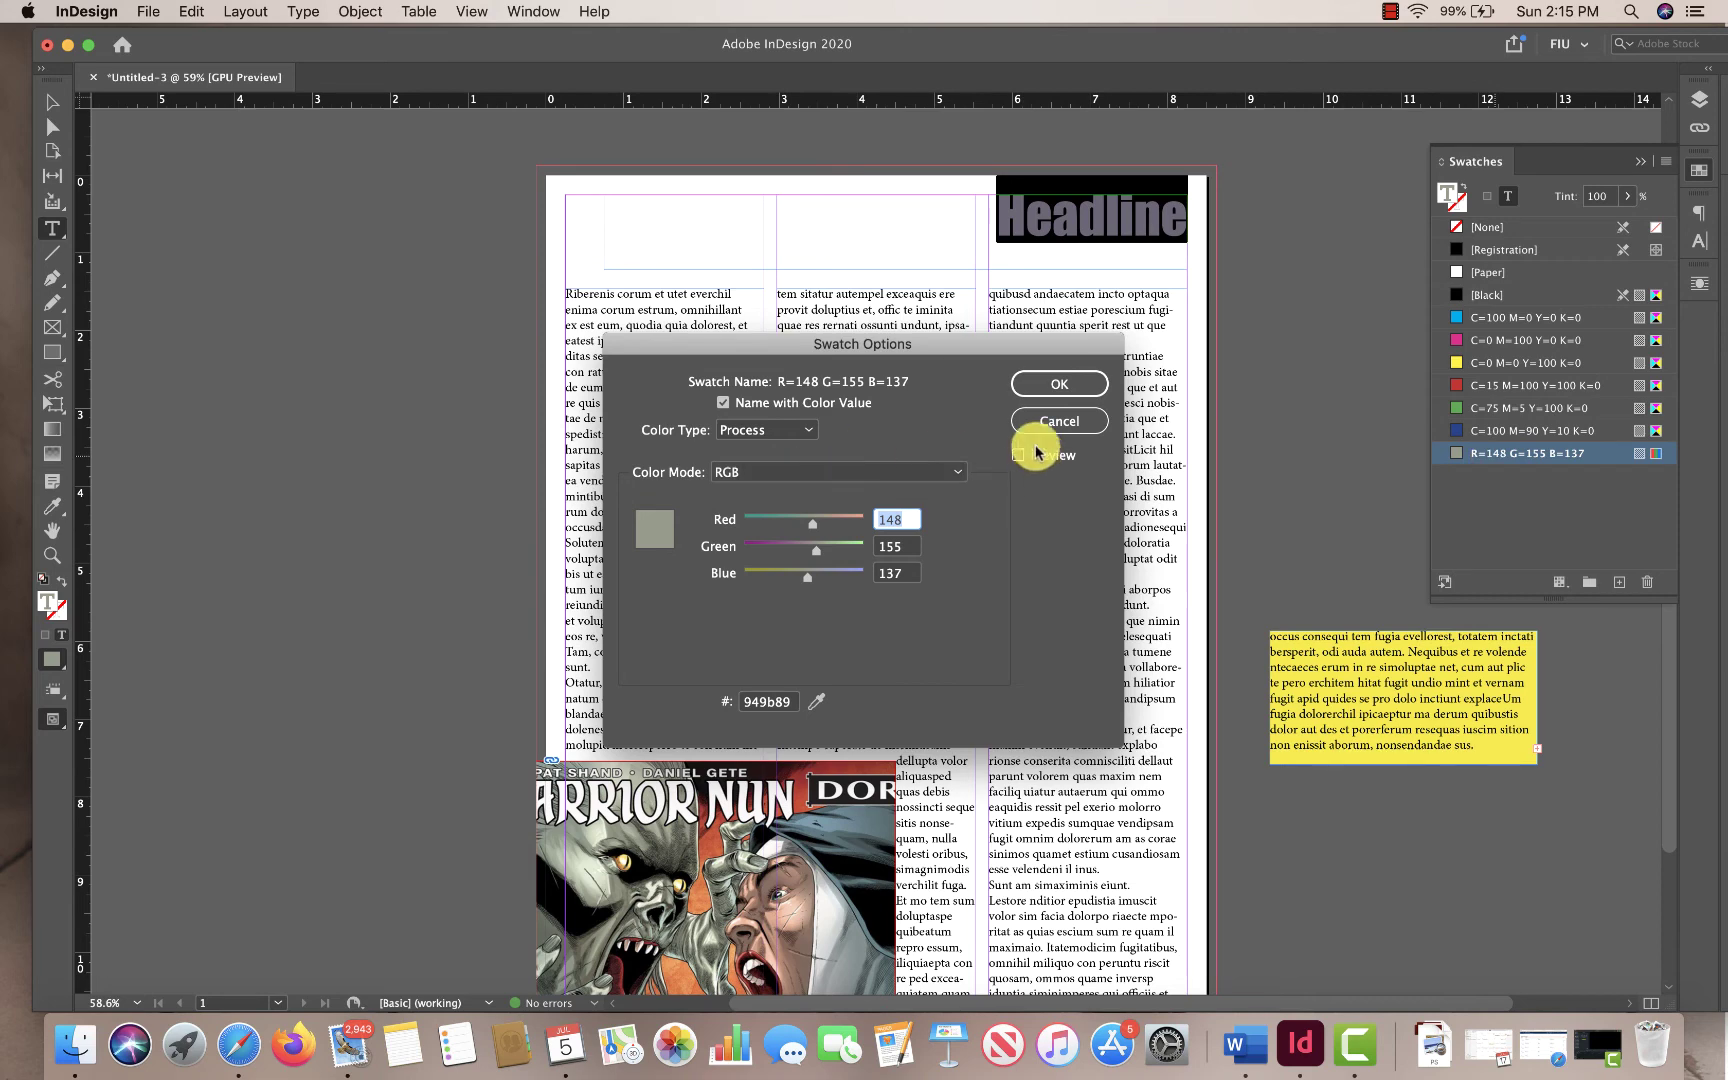
pyautogui.click(1055, 388)
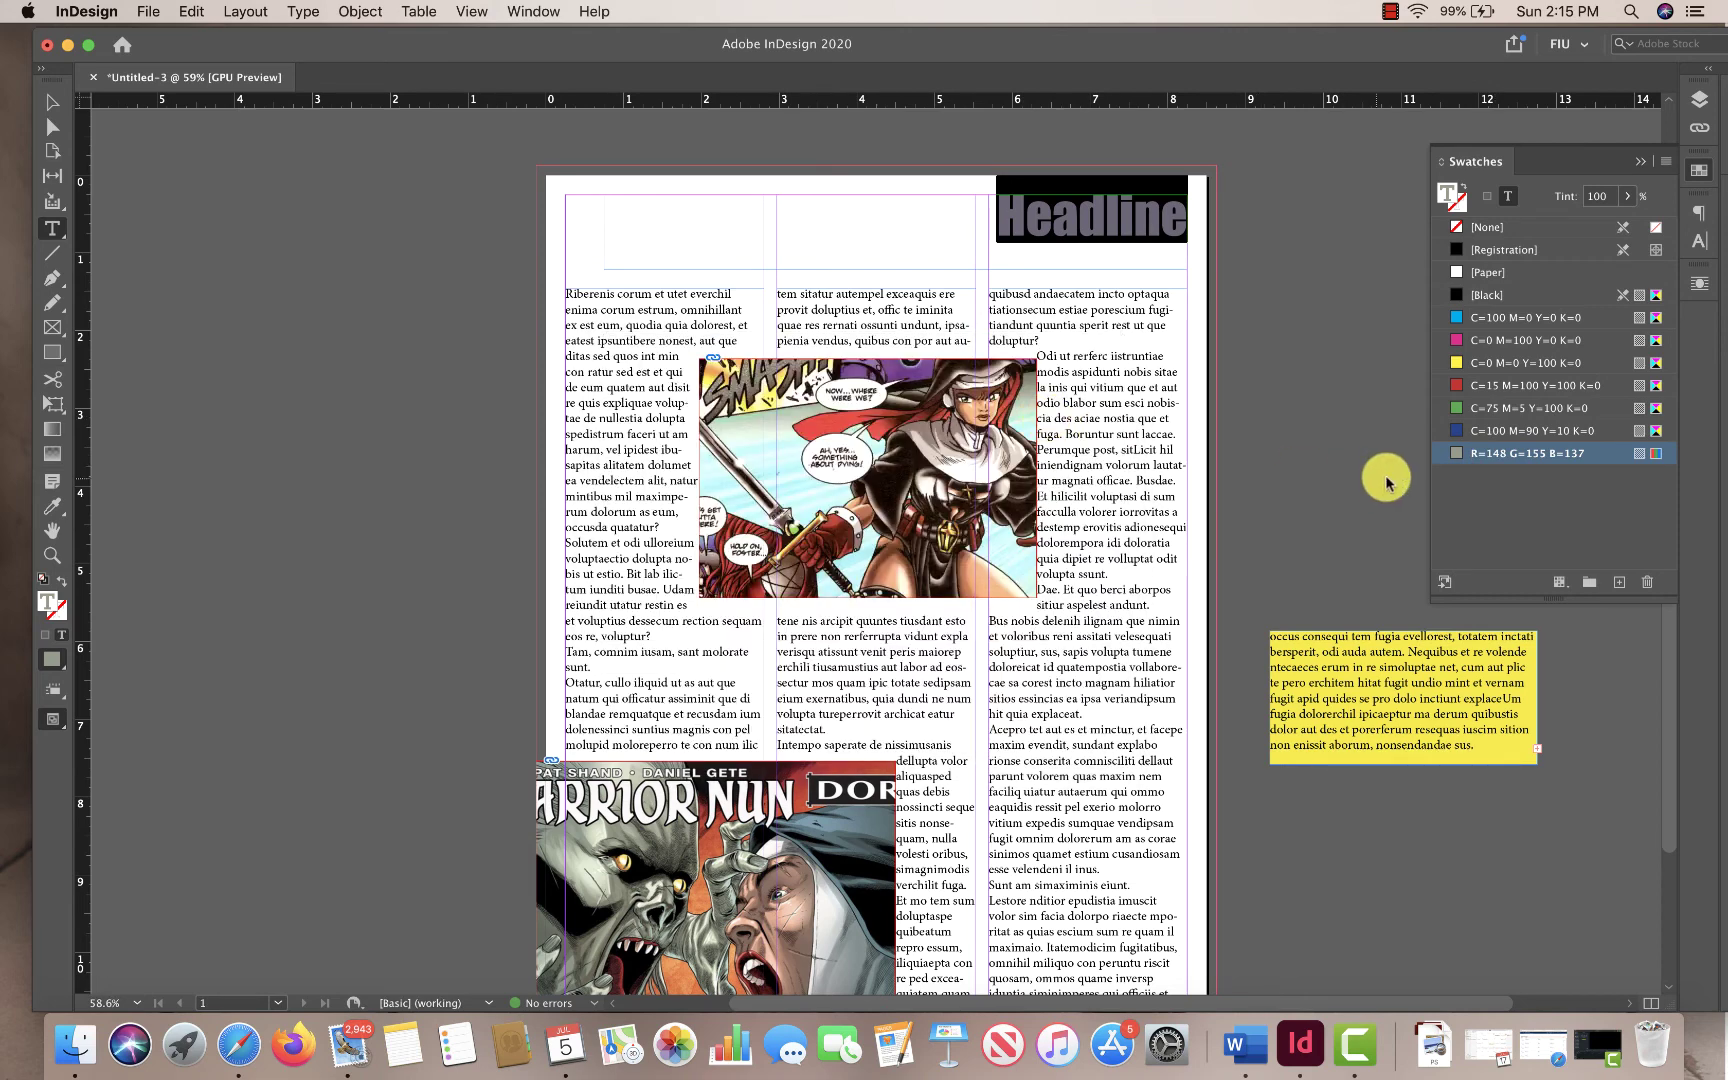
pyautogui.doubleClick(1549, 456)
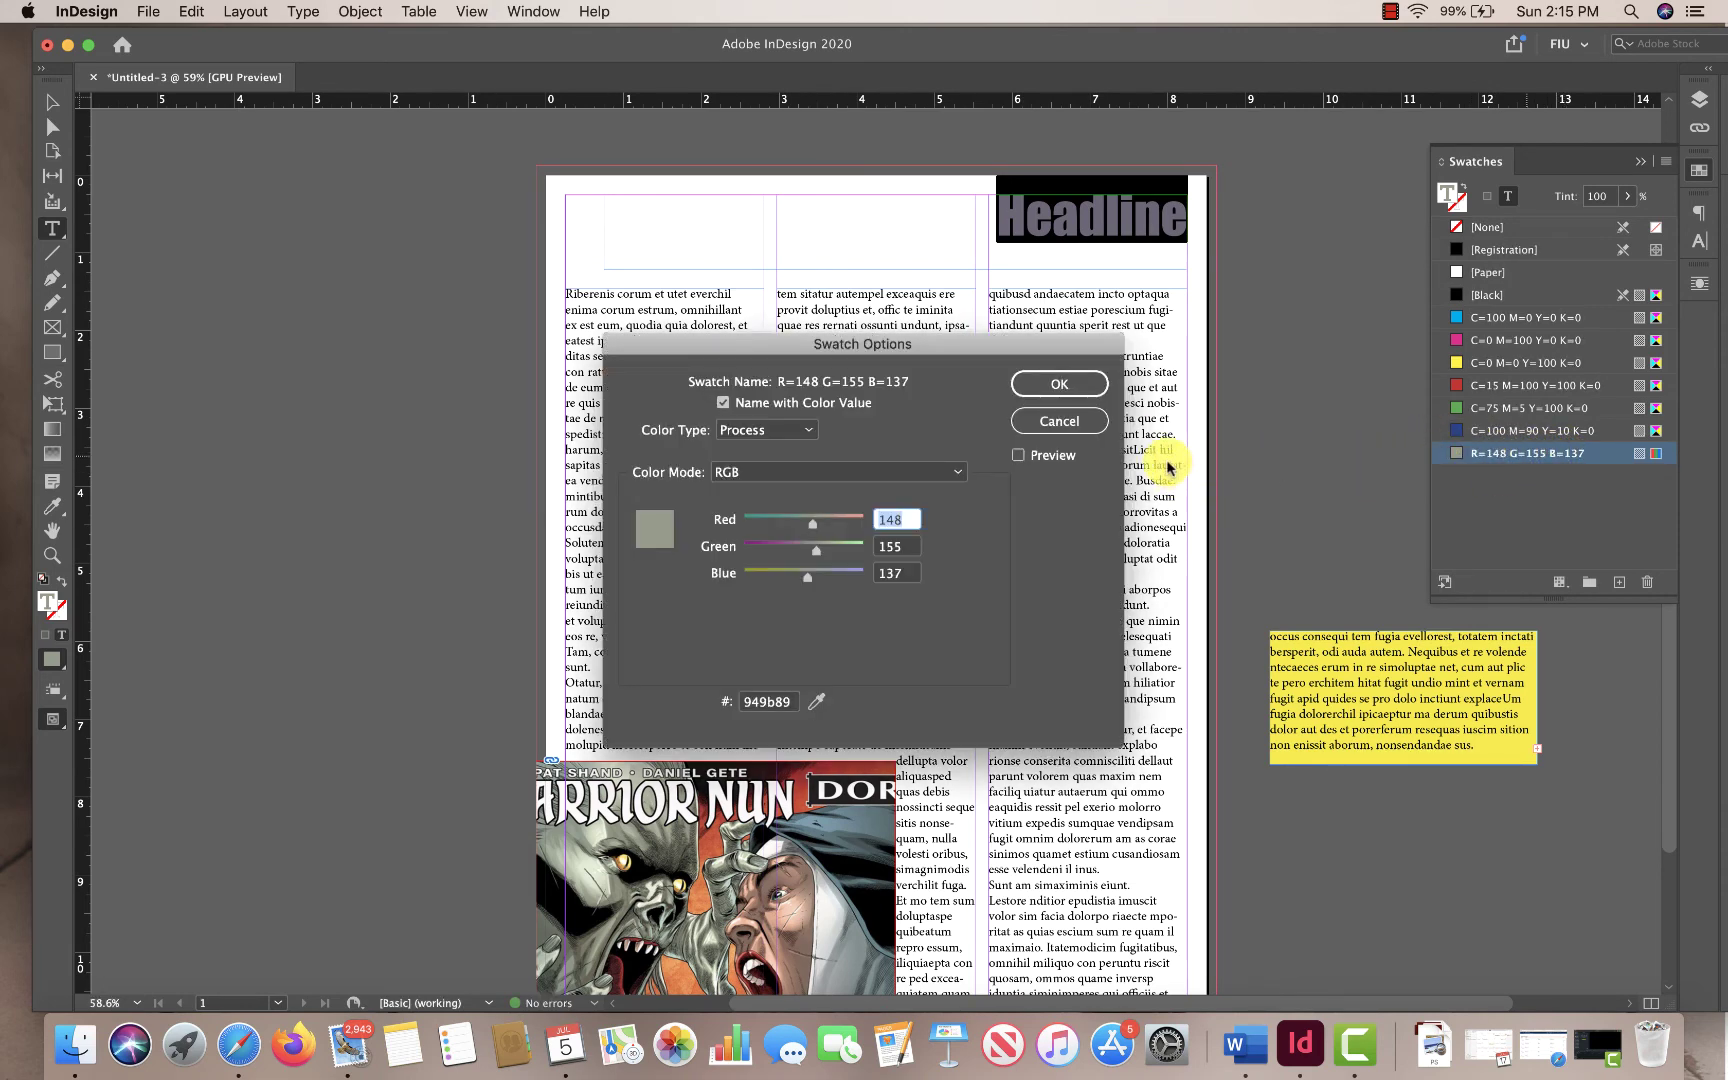
pyautogui.click(722, 402)
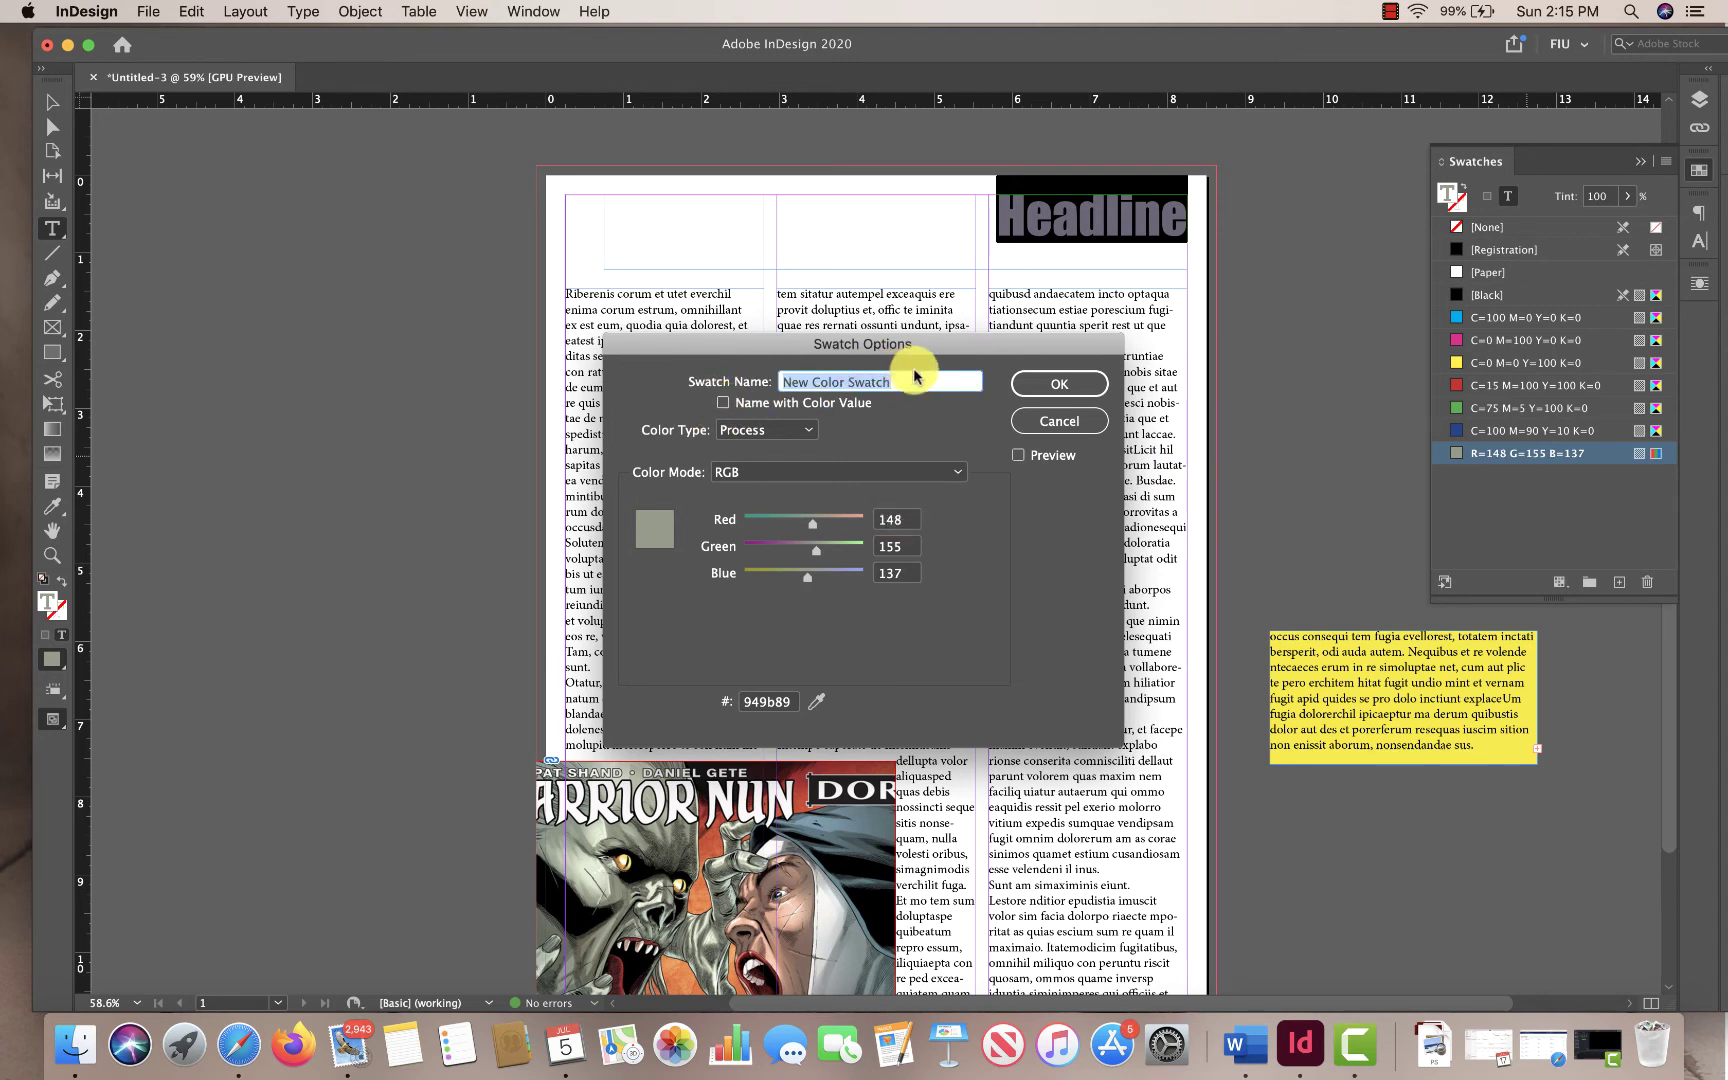
pyautogui.write('Grey of main image')
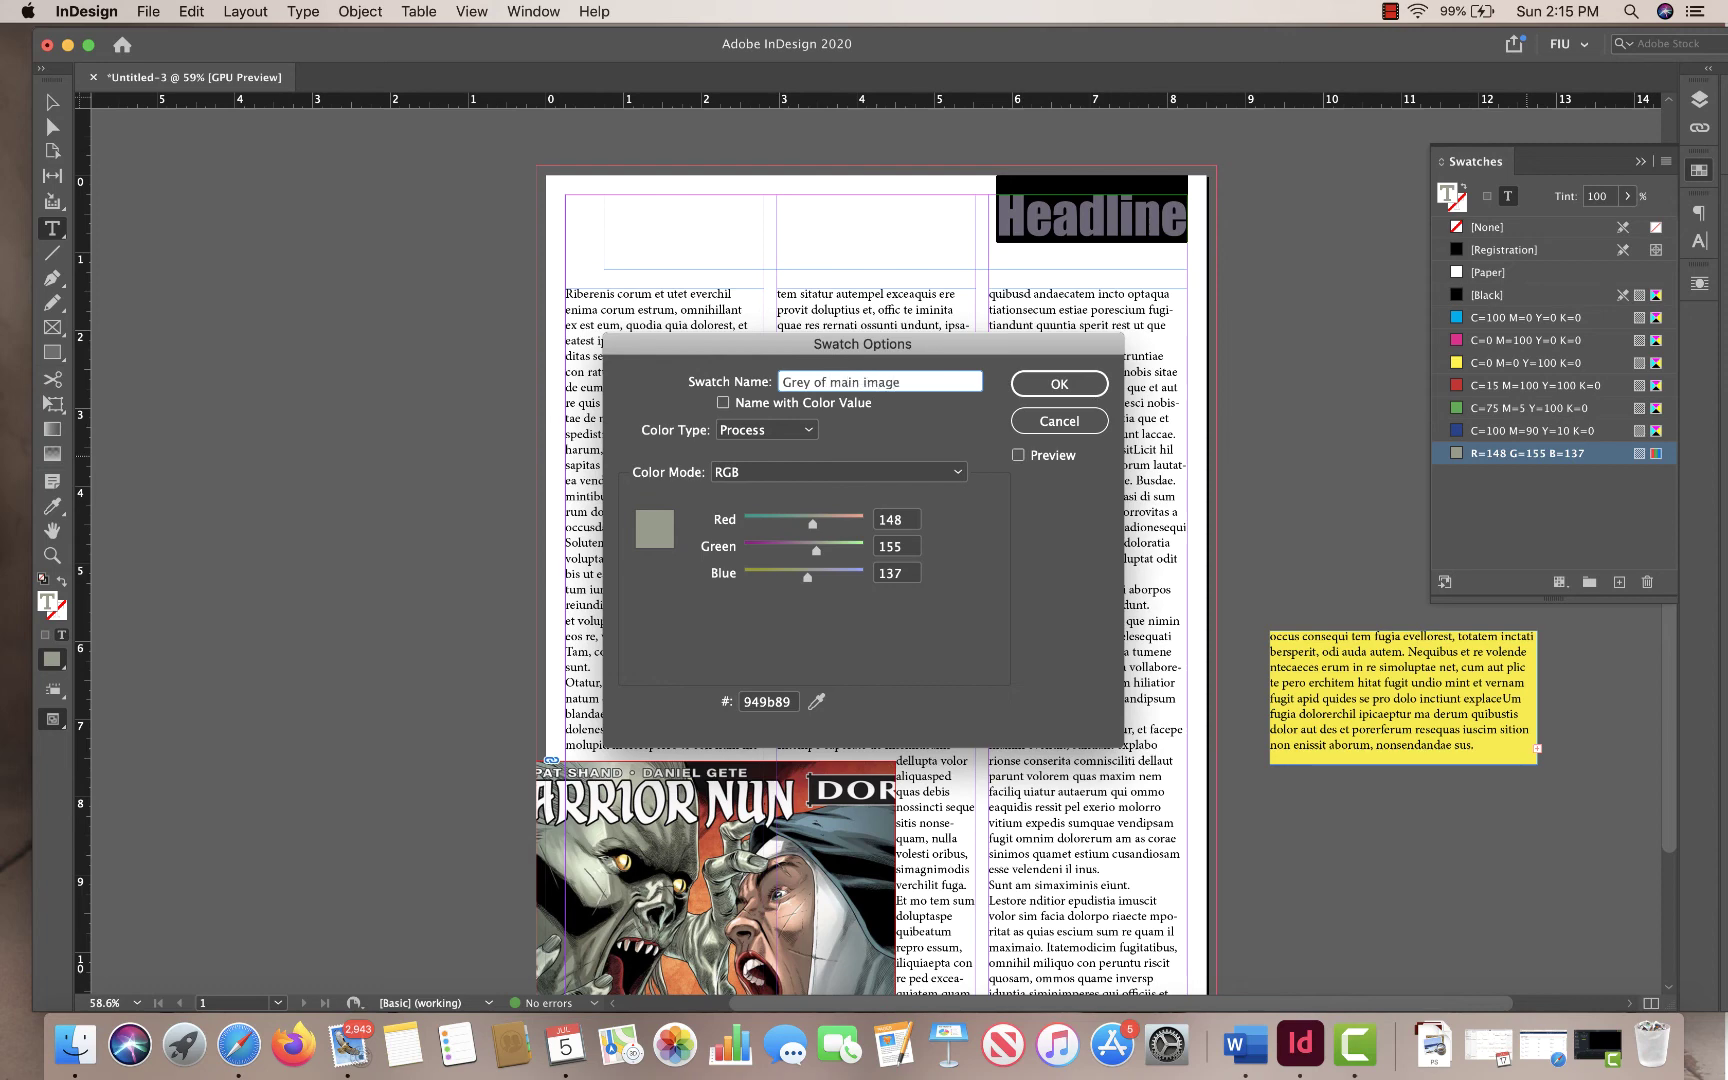
pyautogui.press('Return')
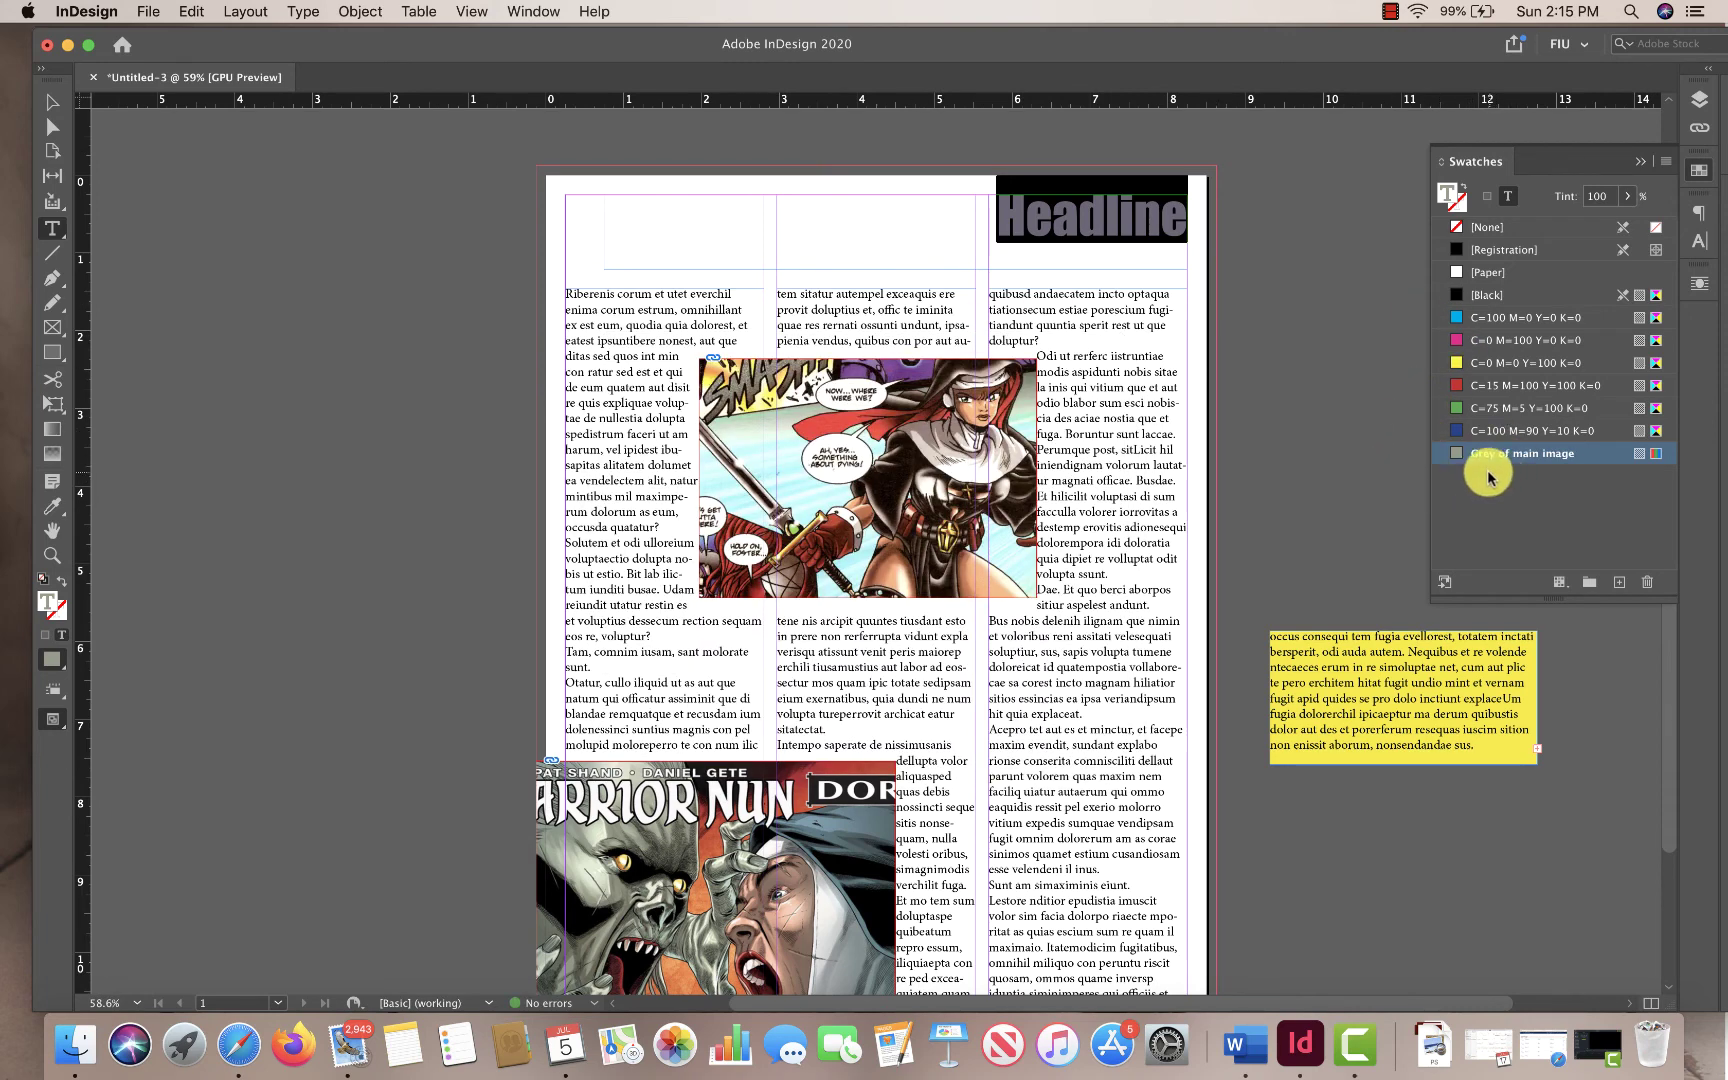
pyautogui.click(52, 101)
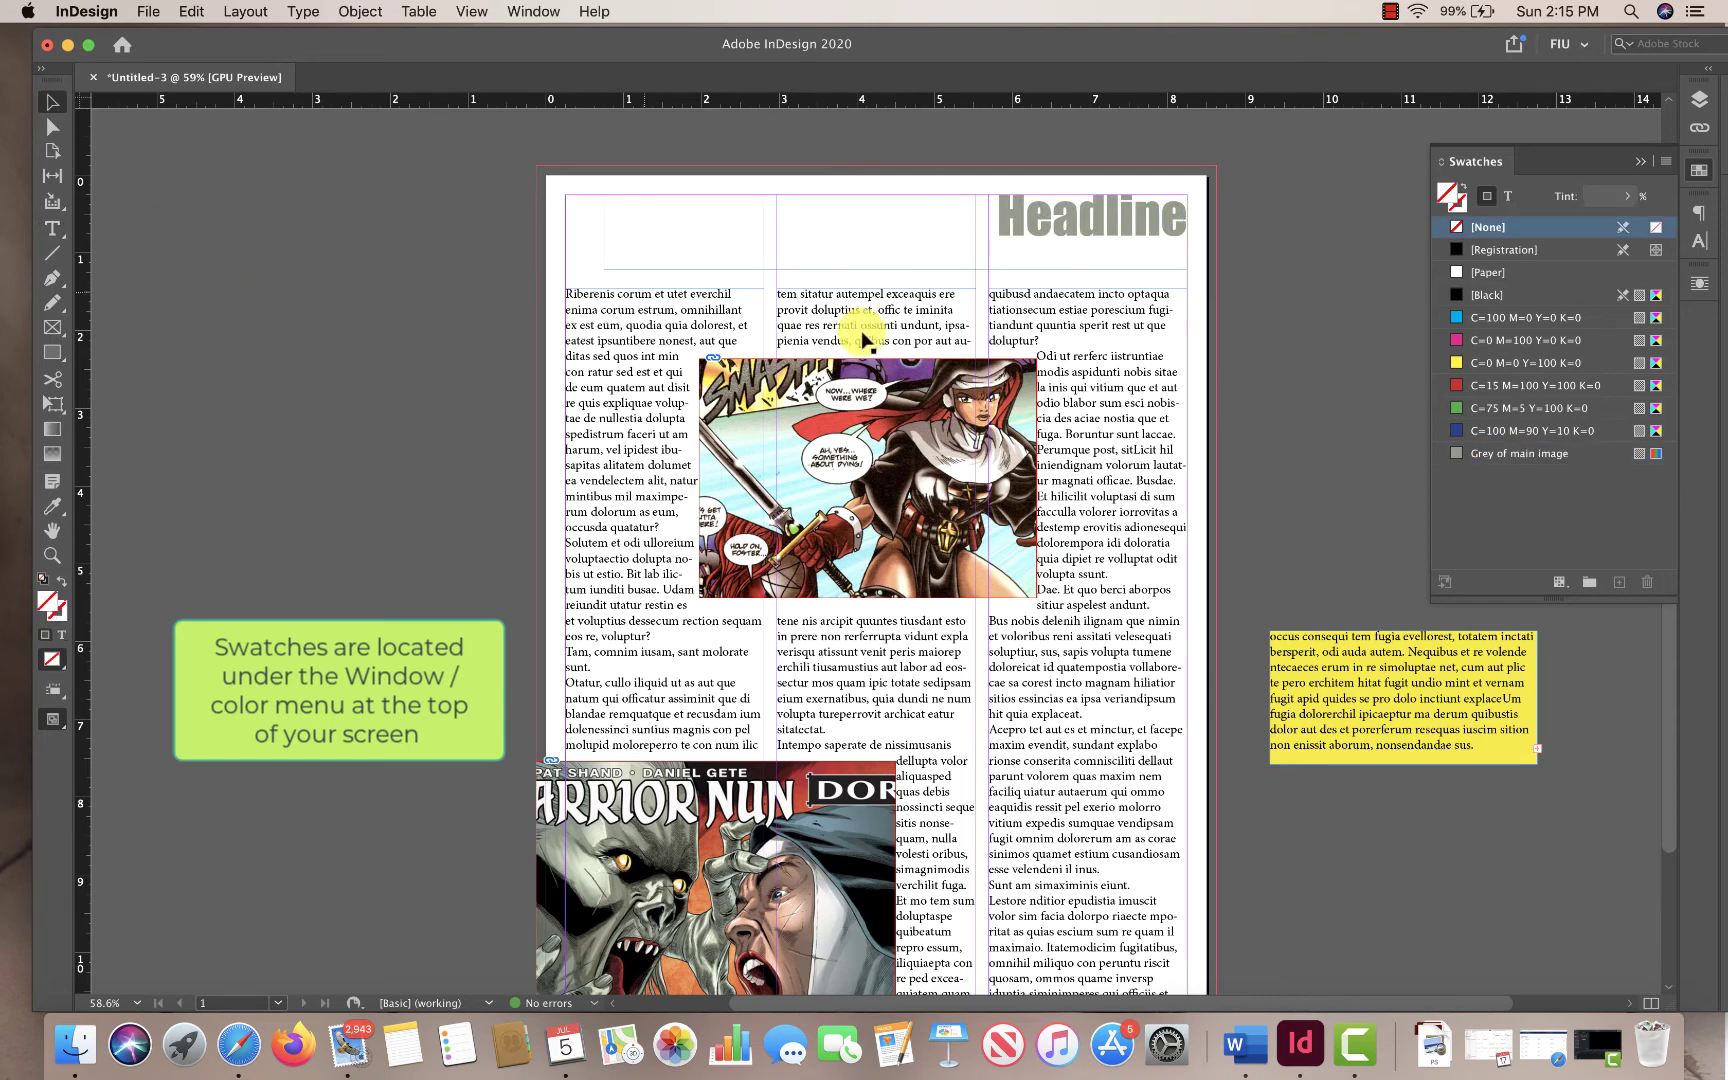
pyautogui.scroll(-3, 862, 340)
pyautogui.scroll(4, 1040, 385)
pyautogui.scroll(-3, 1040, 385)
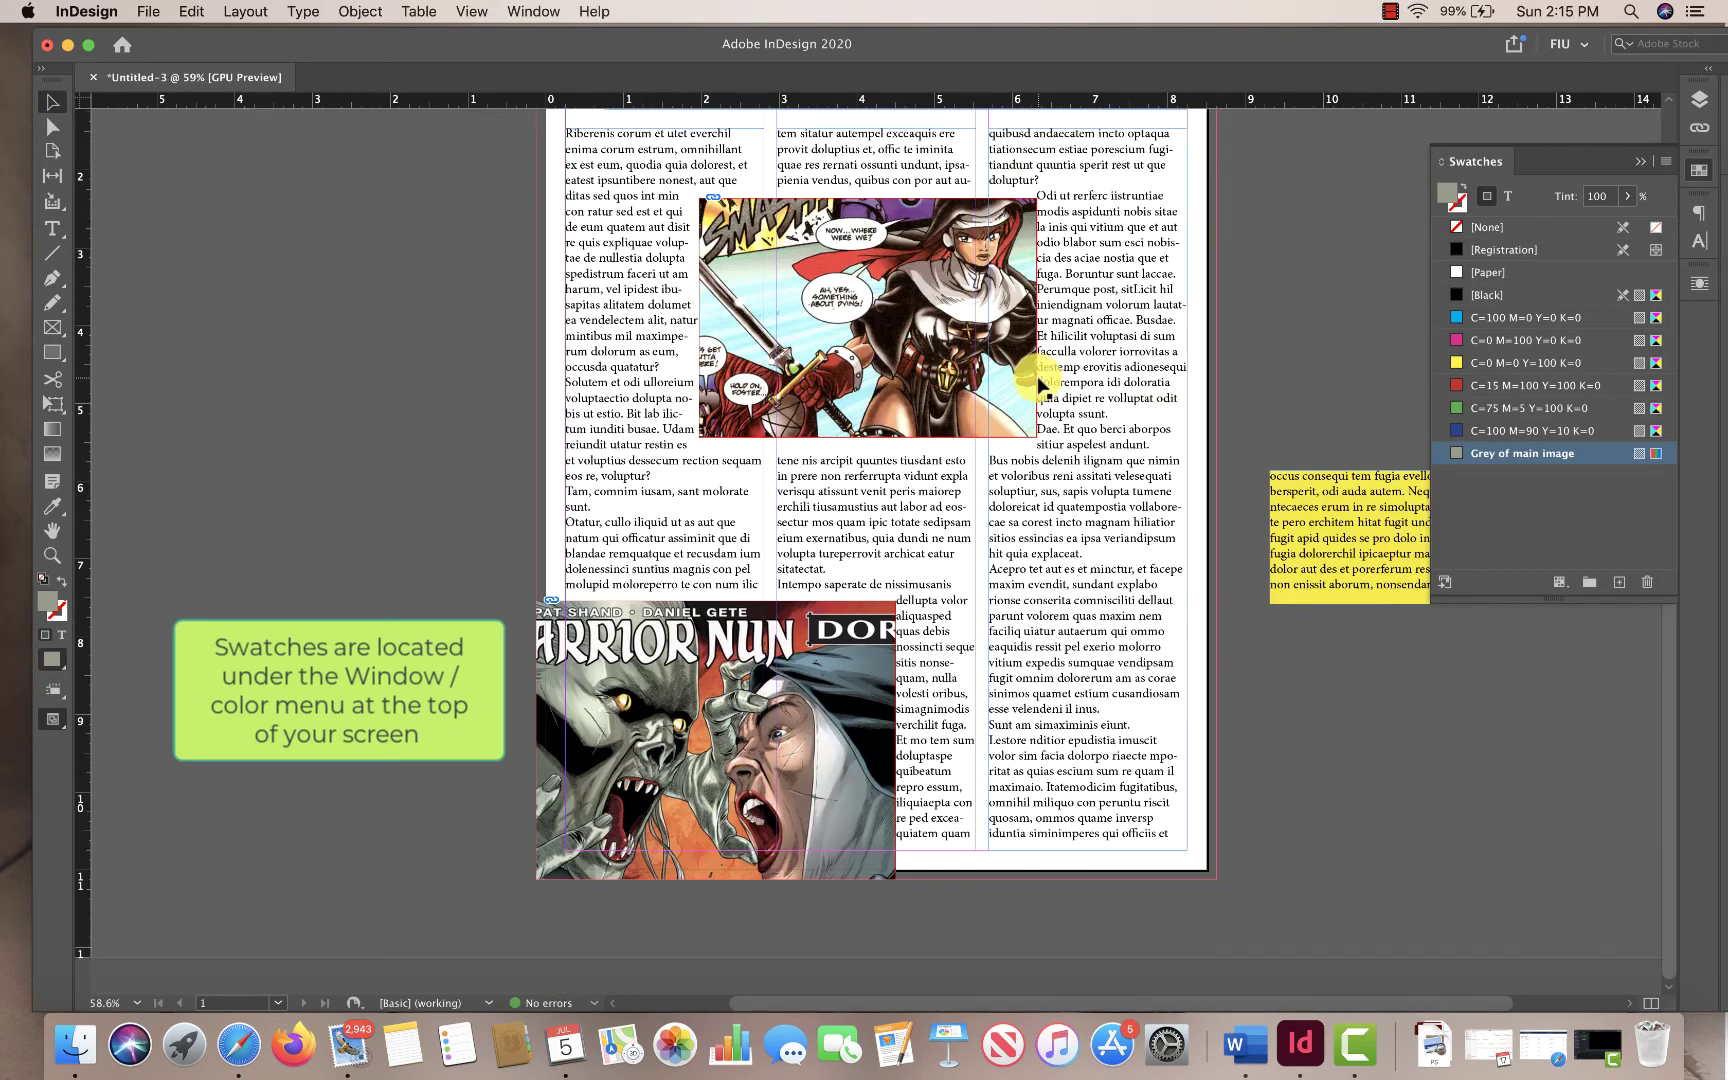
pyautogui.scroll(3, 1040, 385)
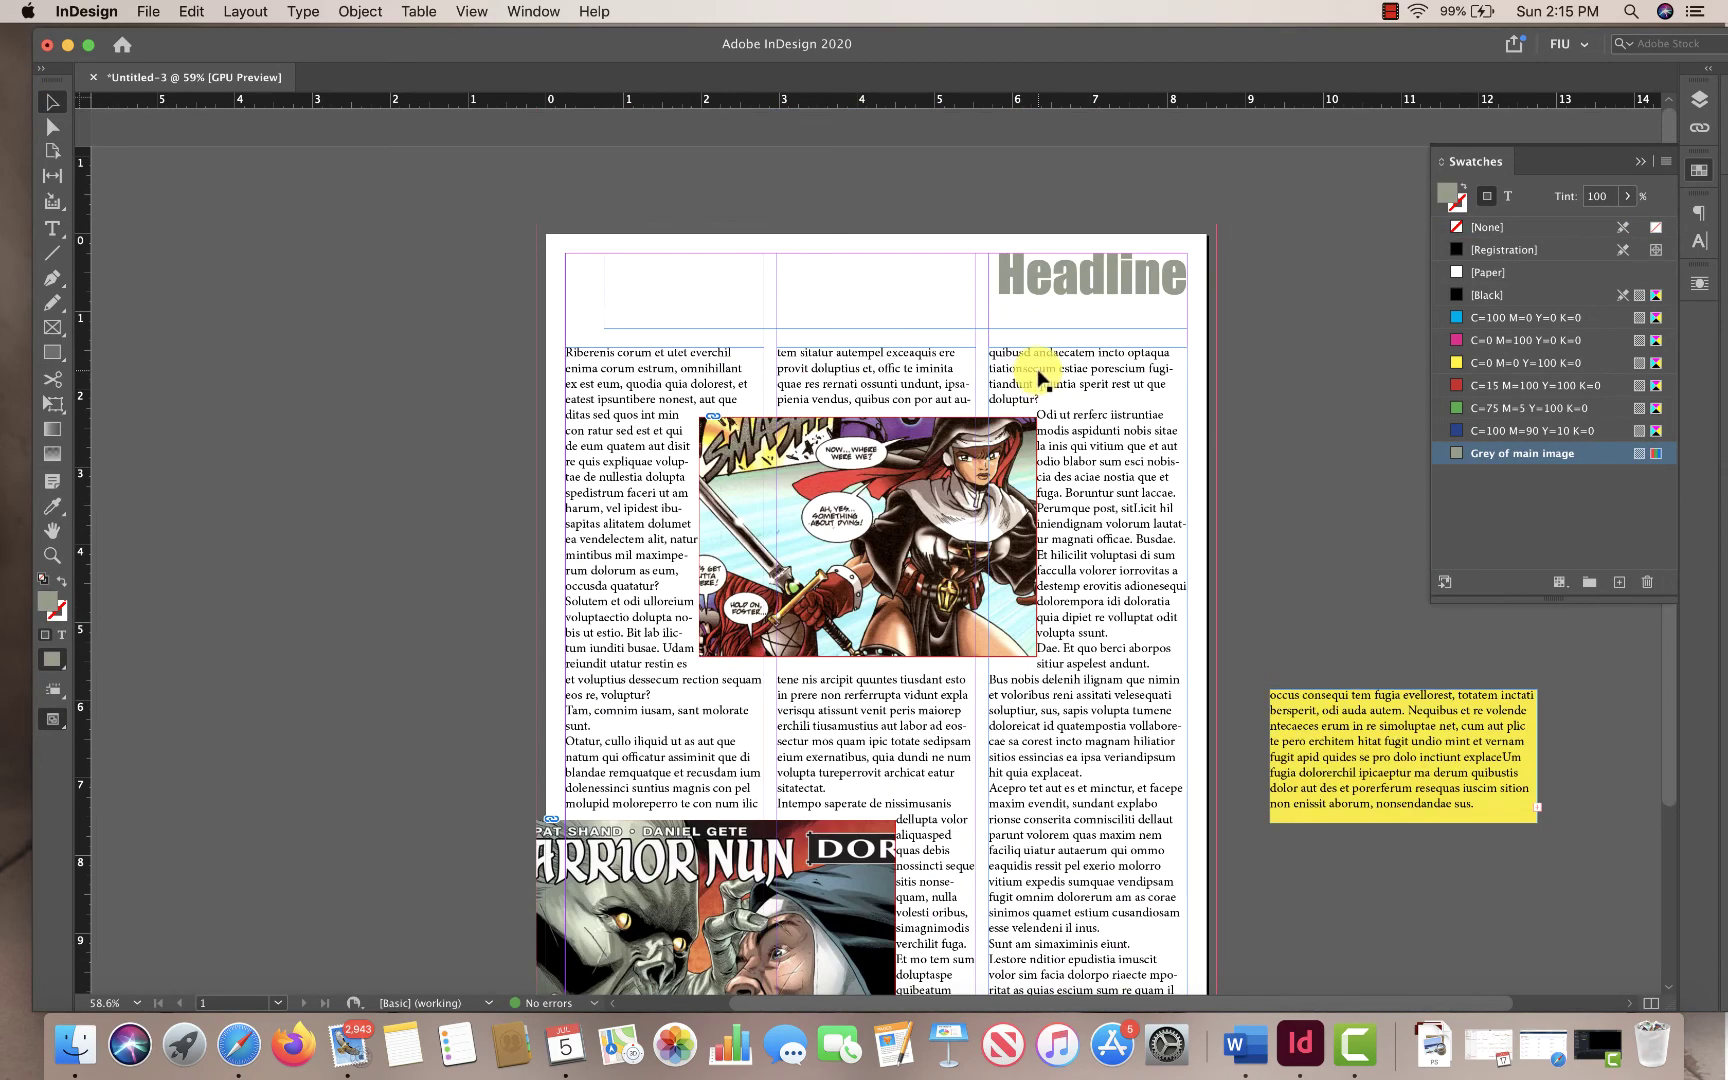
# Add a new layer above the Text layer
pyautogui.click(1699, 99)
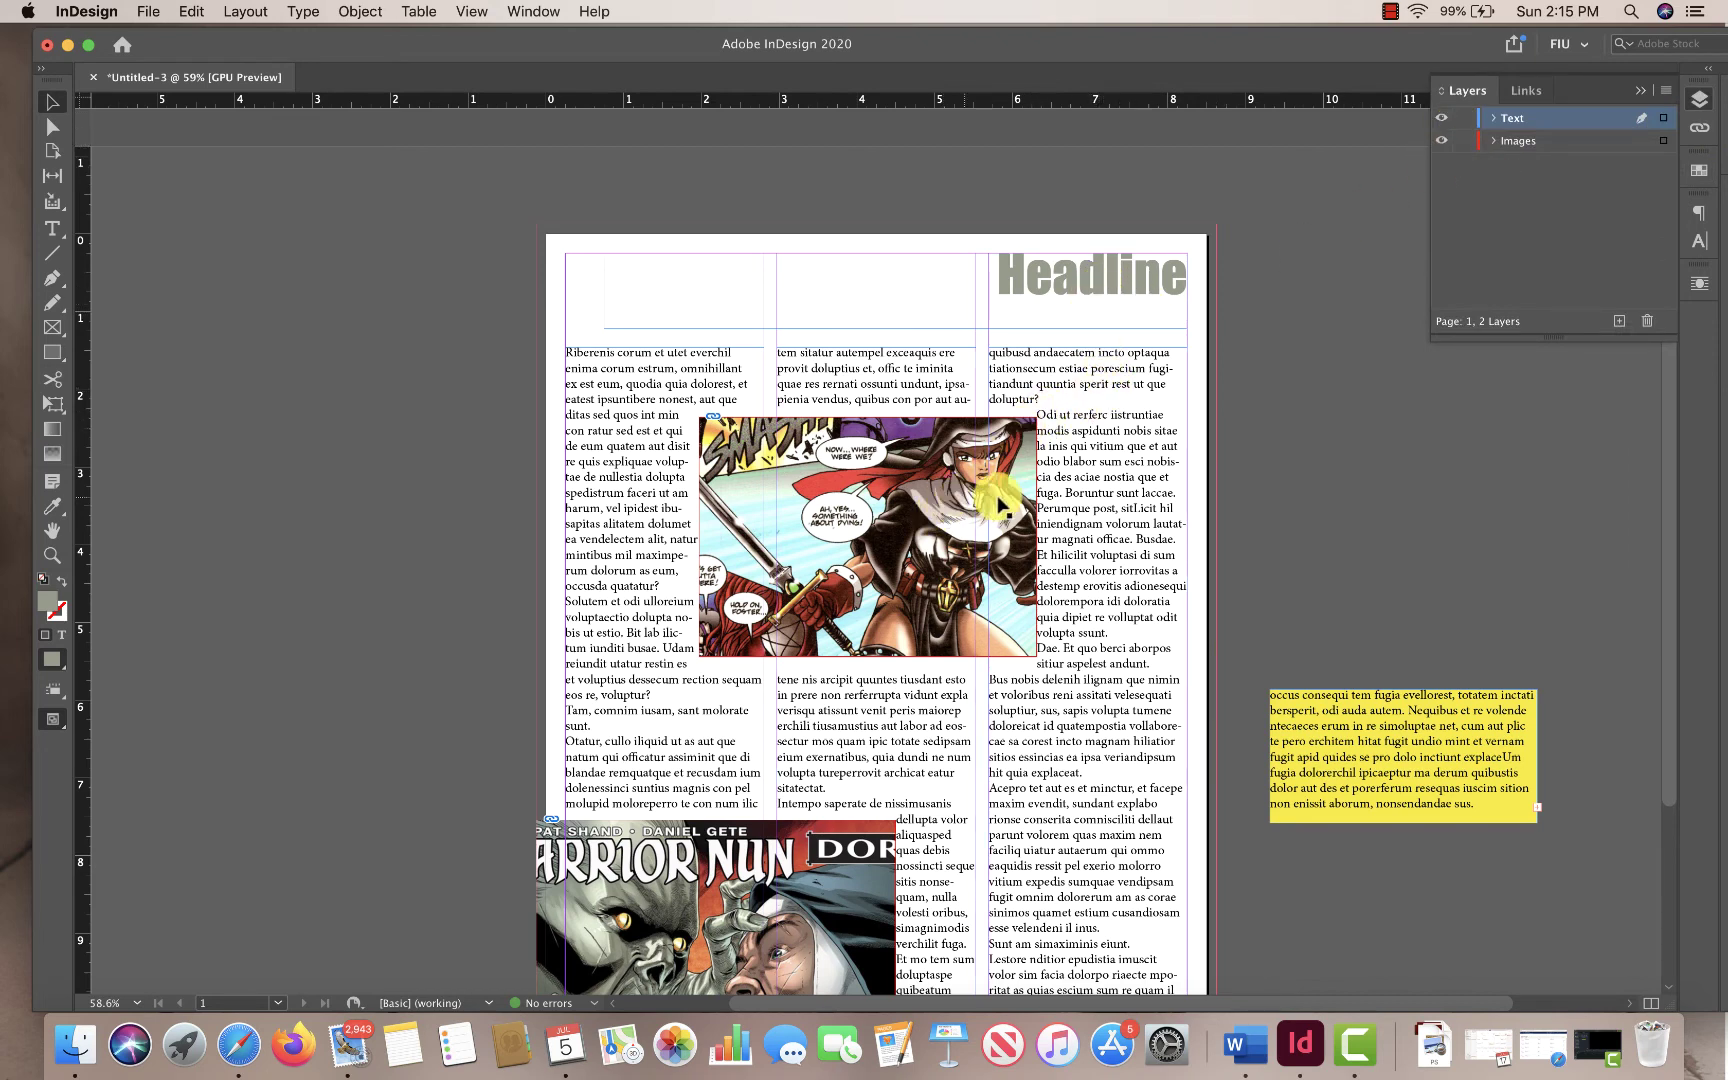
pyautogui.click(1617, 327)
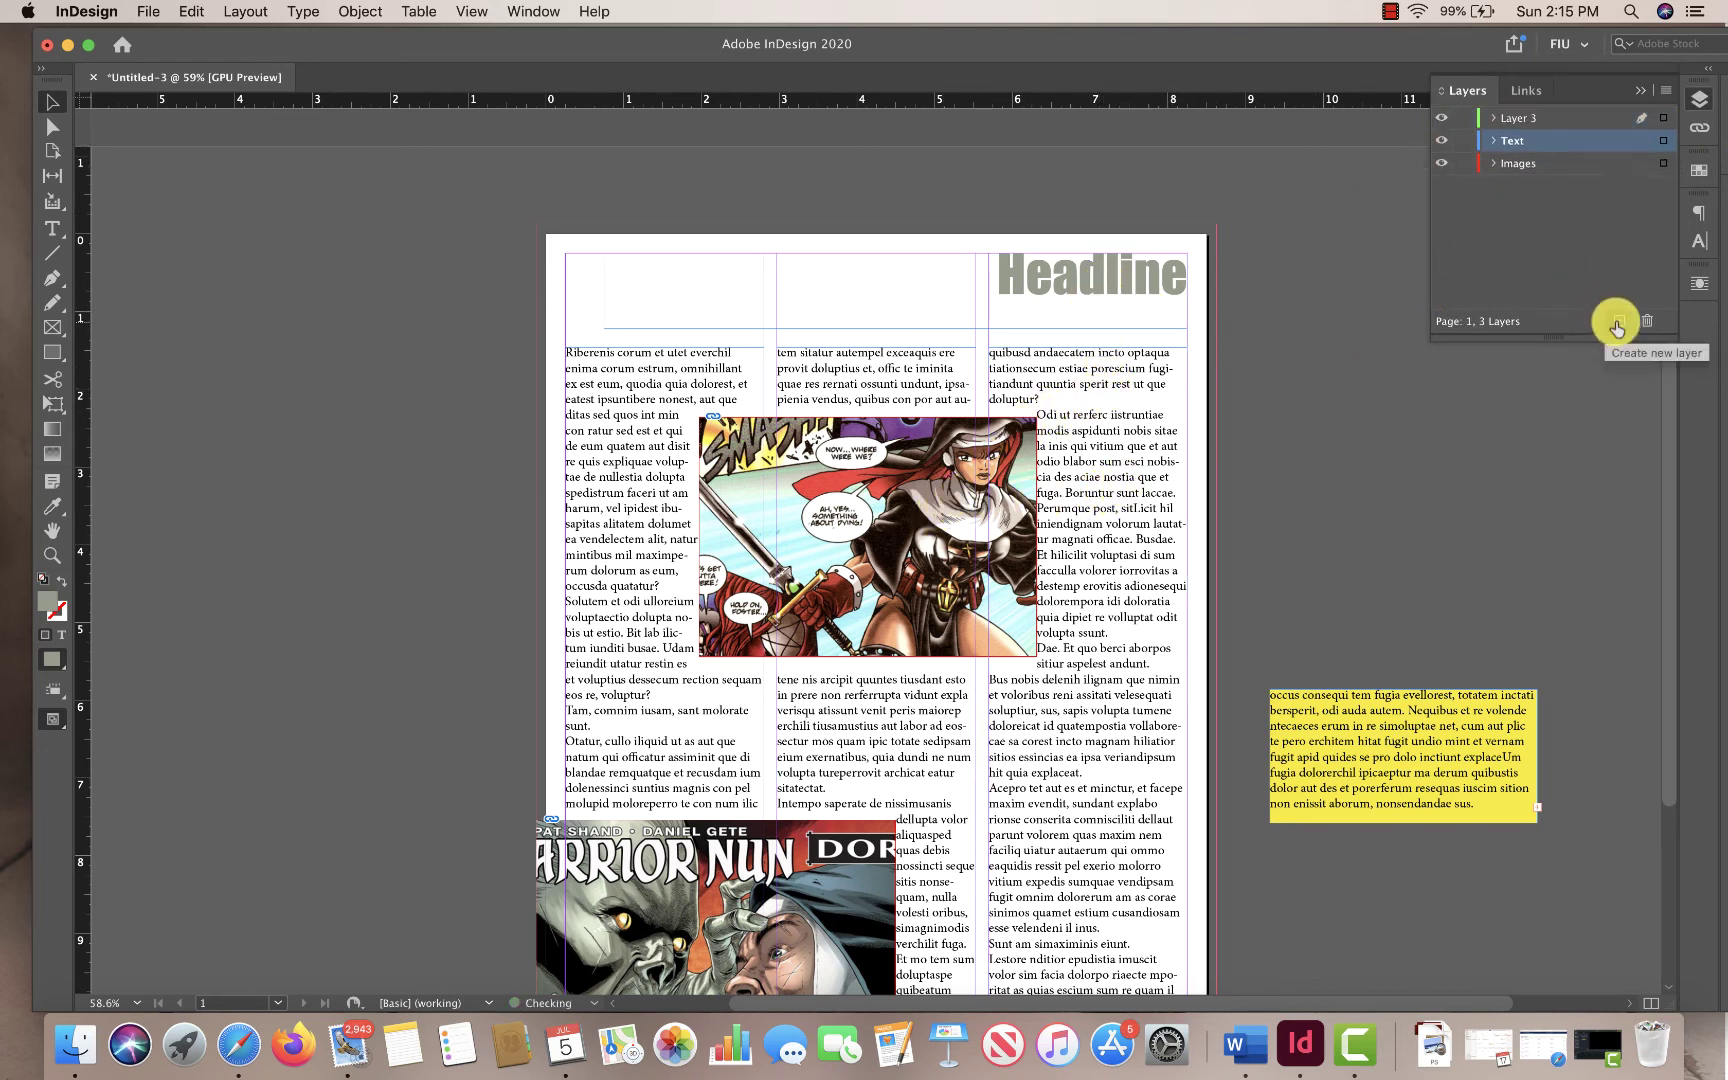
pyautogui.doubleClick(1513, 142)
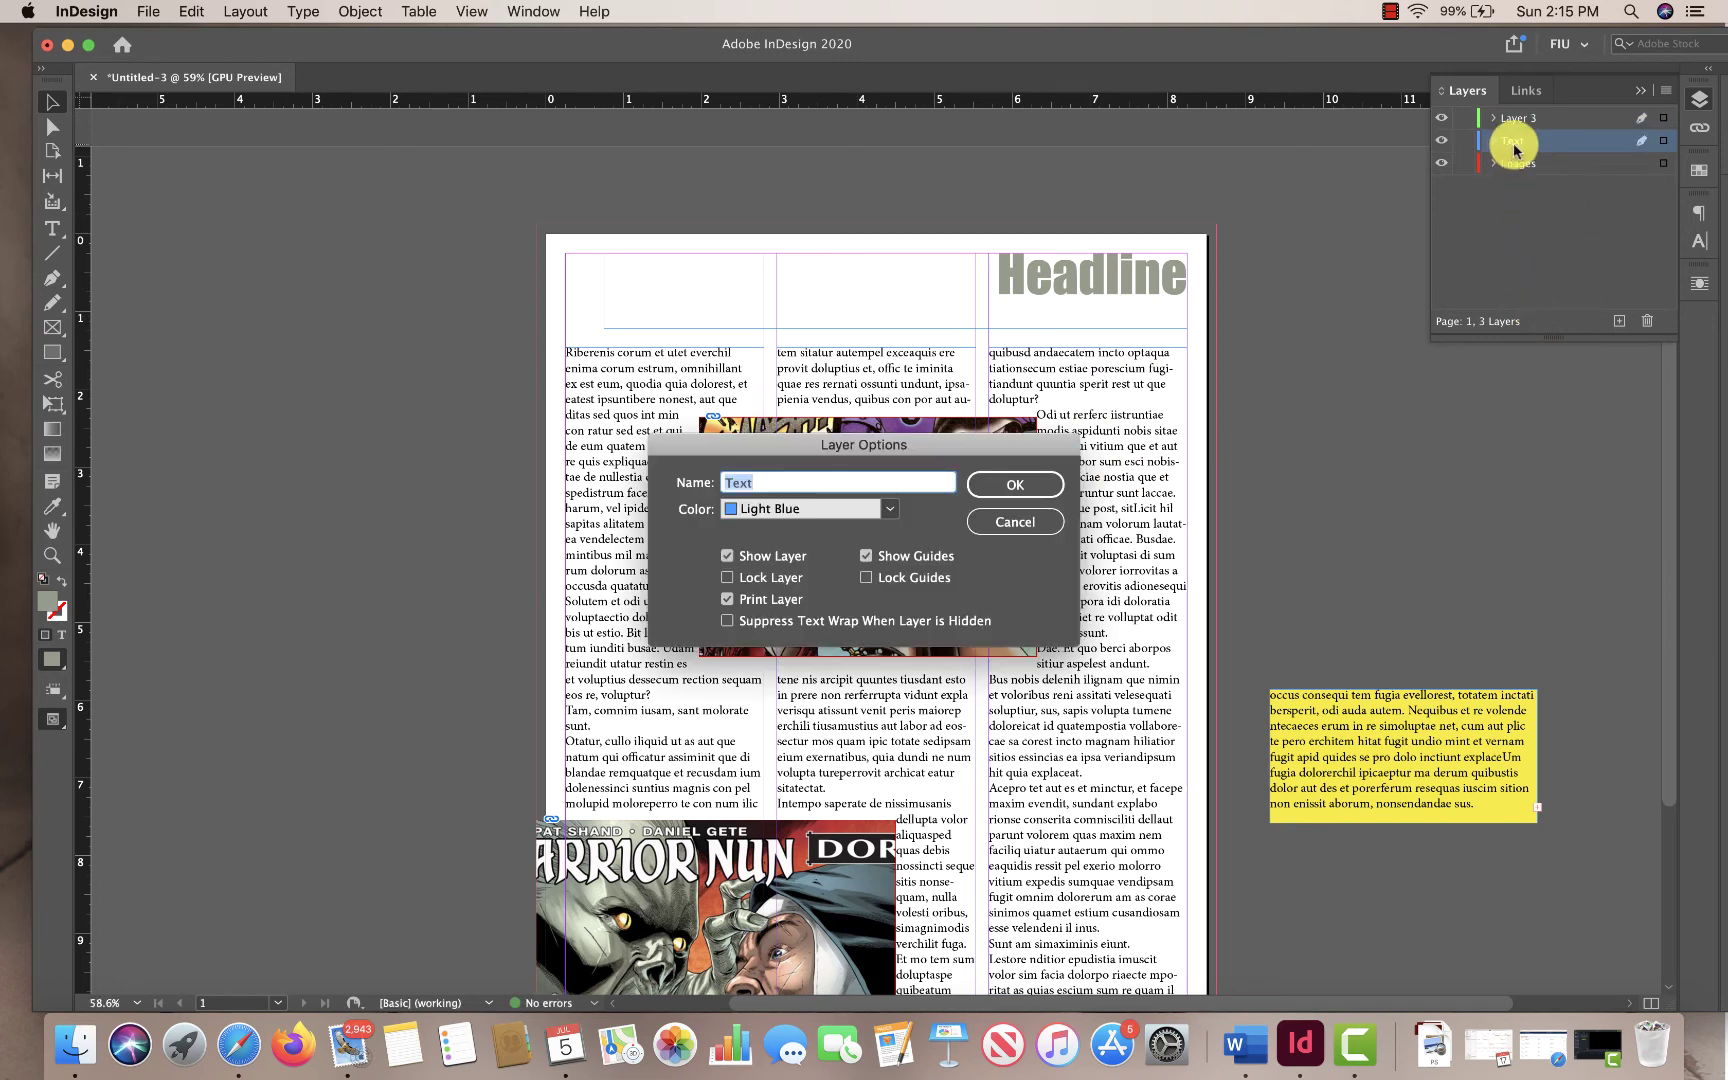
pyautogui.write('bac')
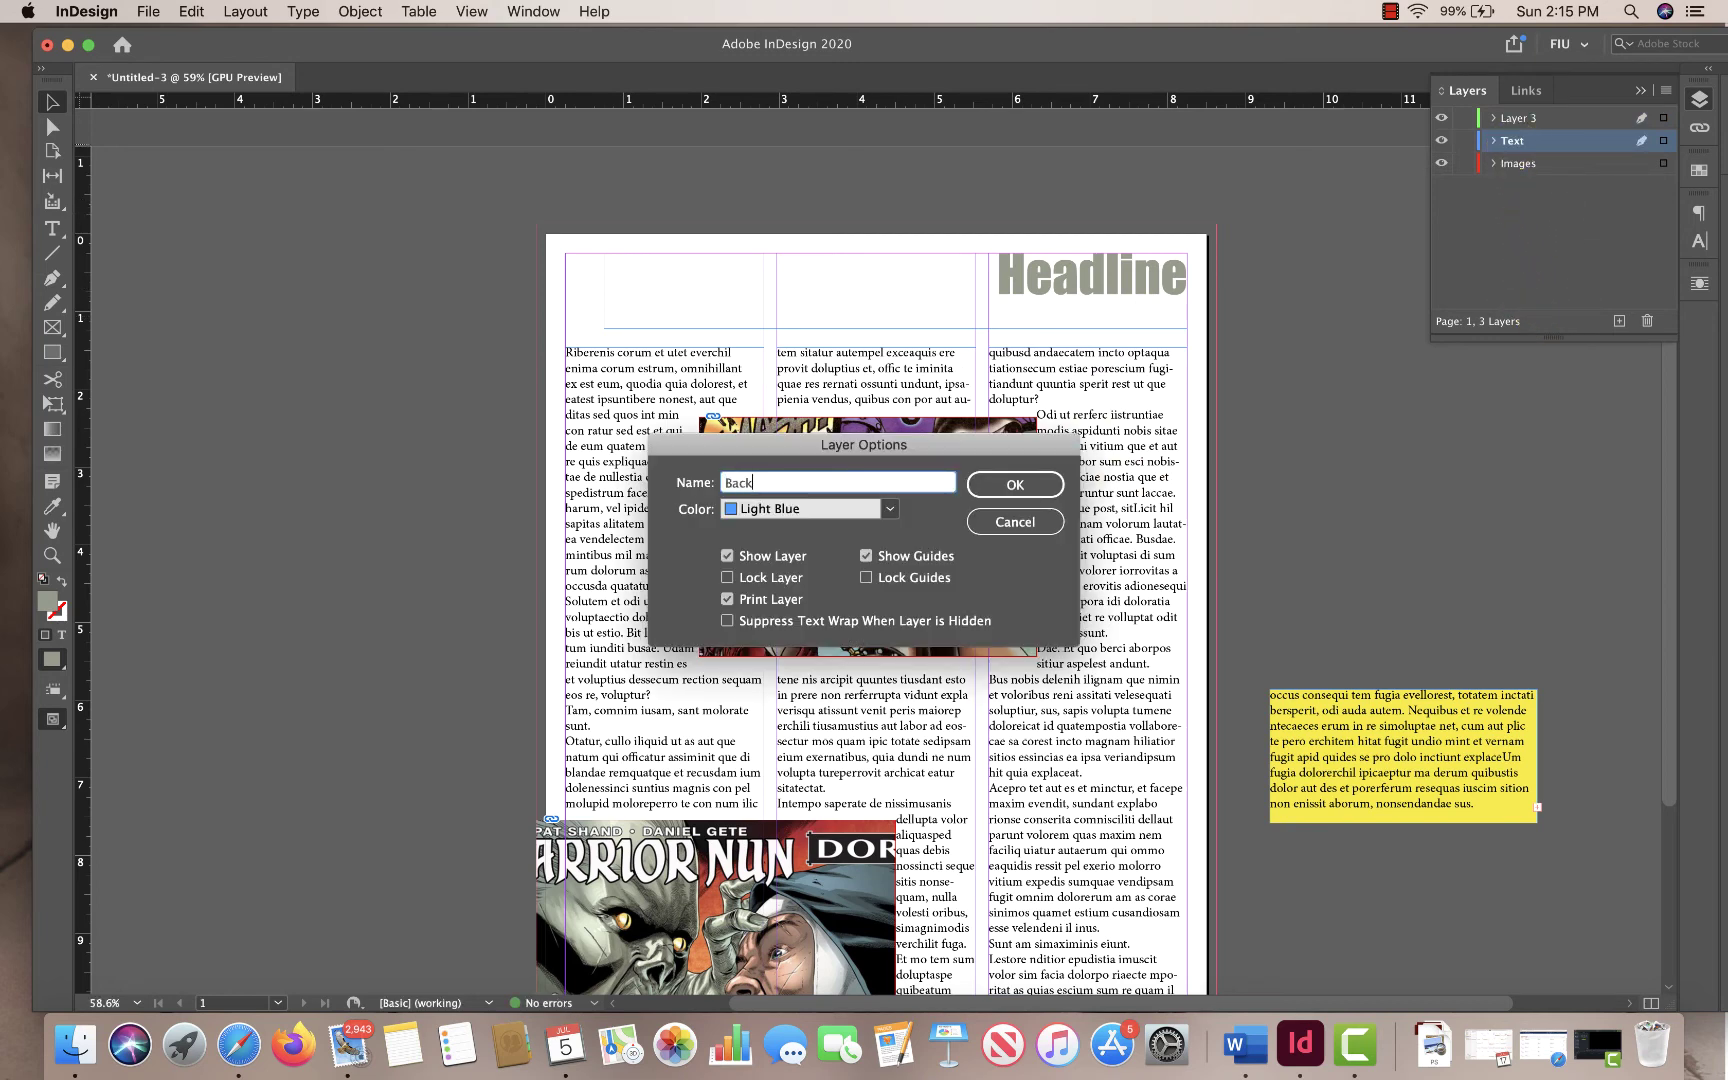
pyautogui.write('kground')
pyautogui.press('Return')
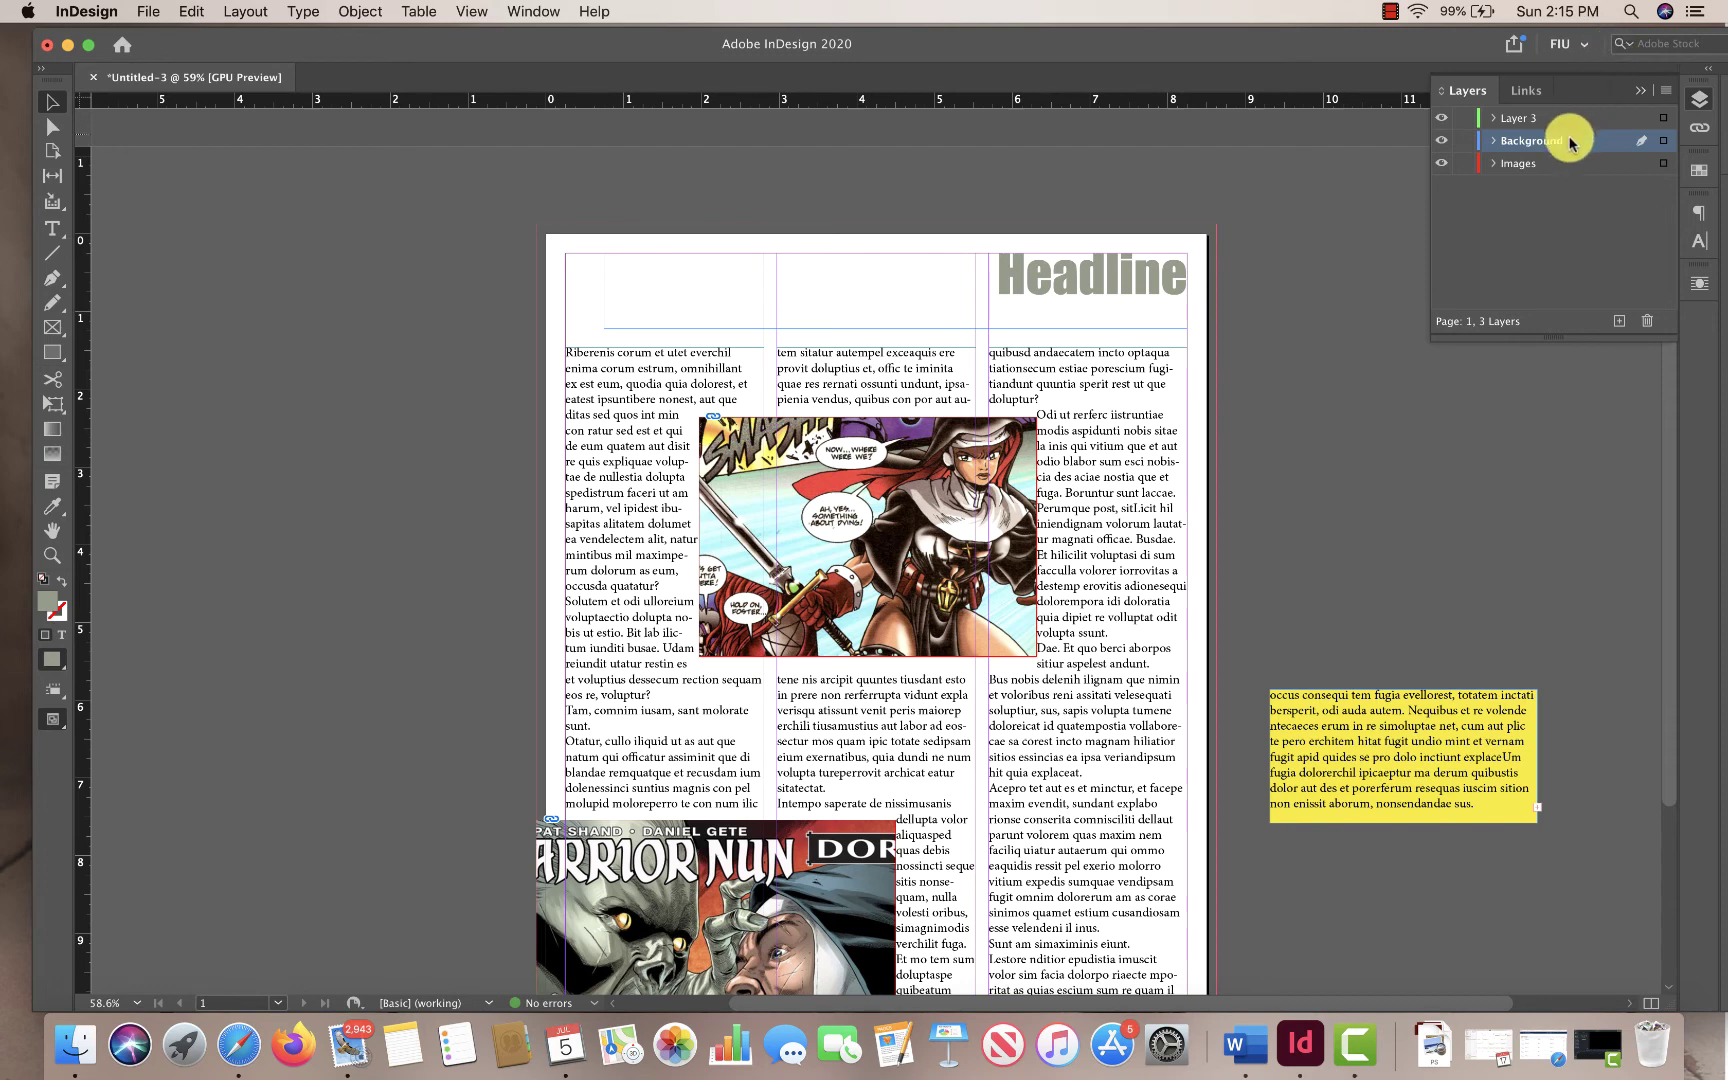
pyautogui.moveTo(1566, 140); pyautogui.dragTo(1448, 180)
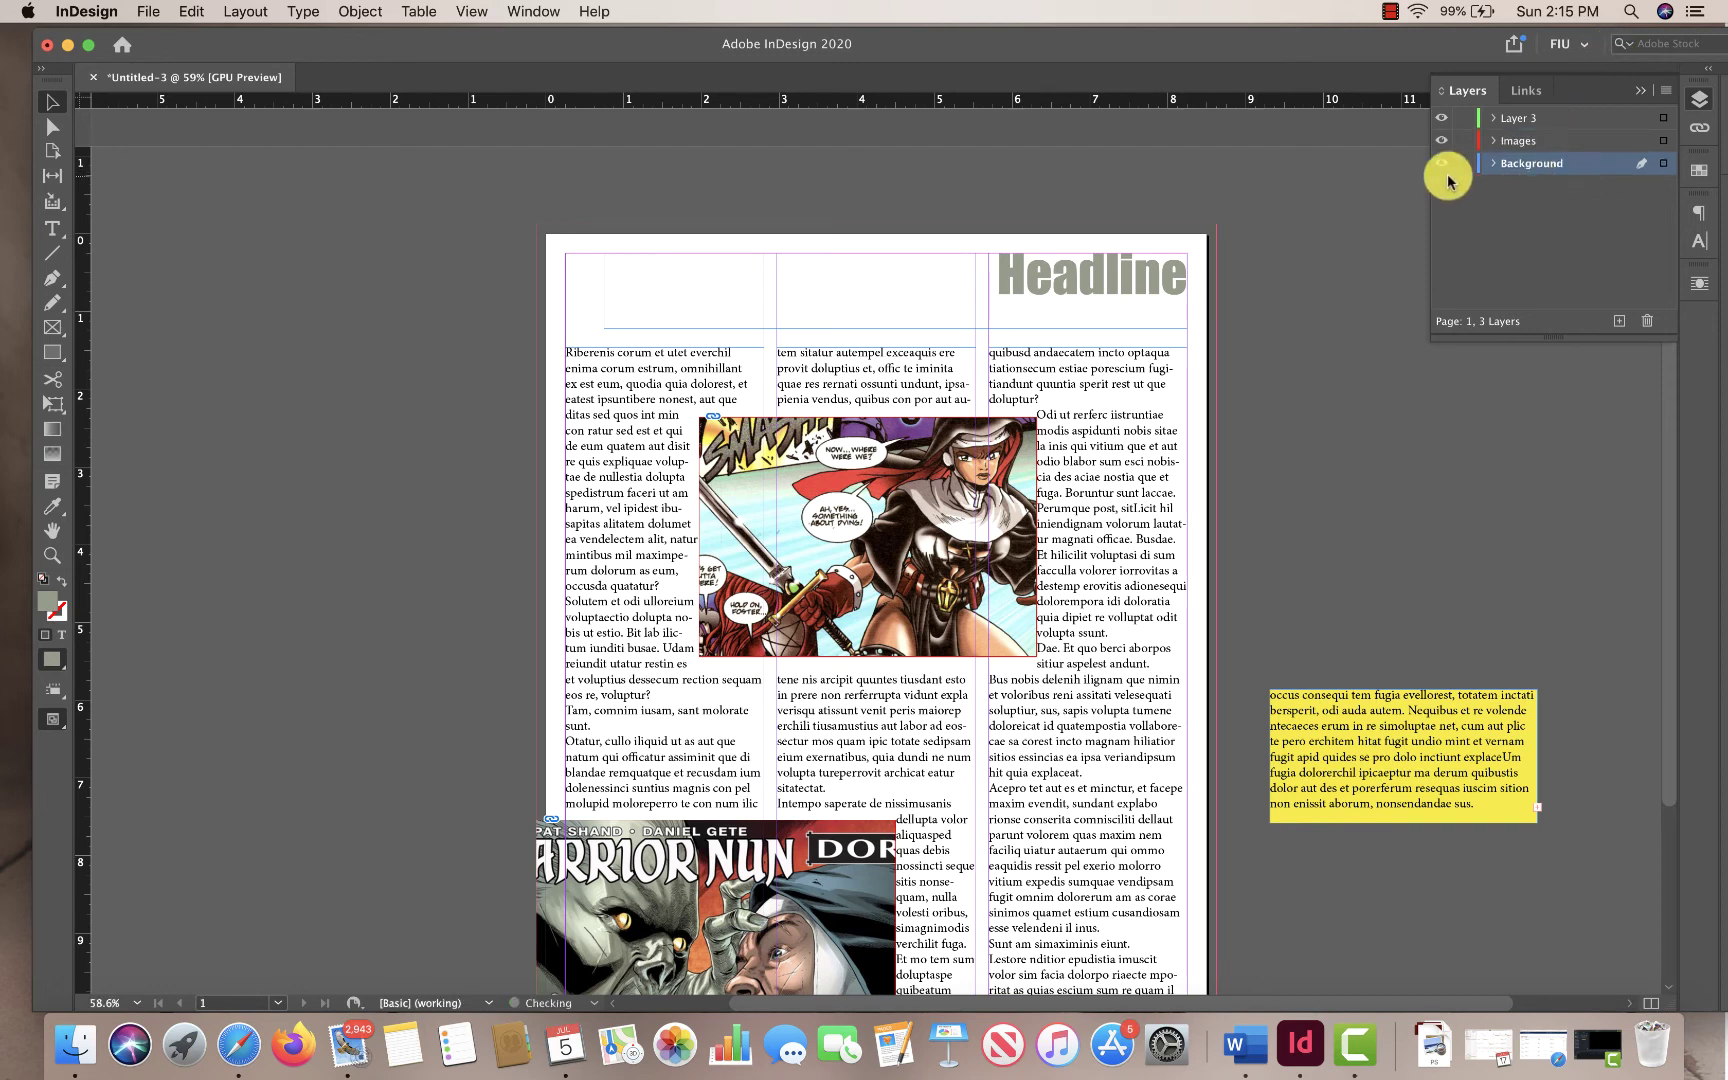
pyautogui.click(1522, 122)
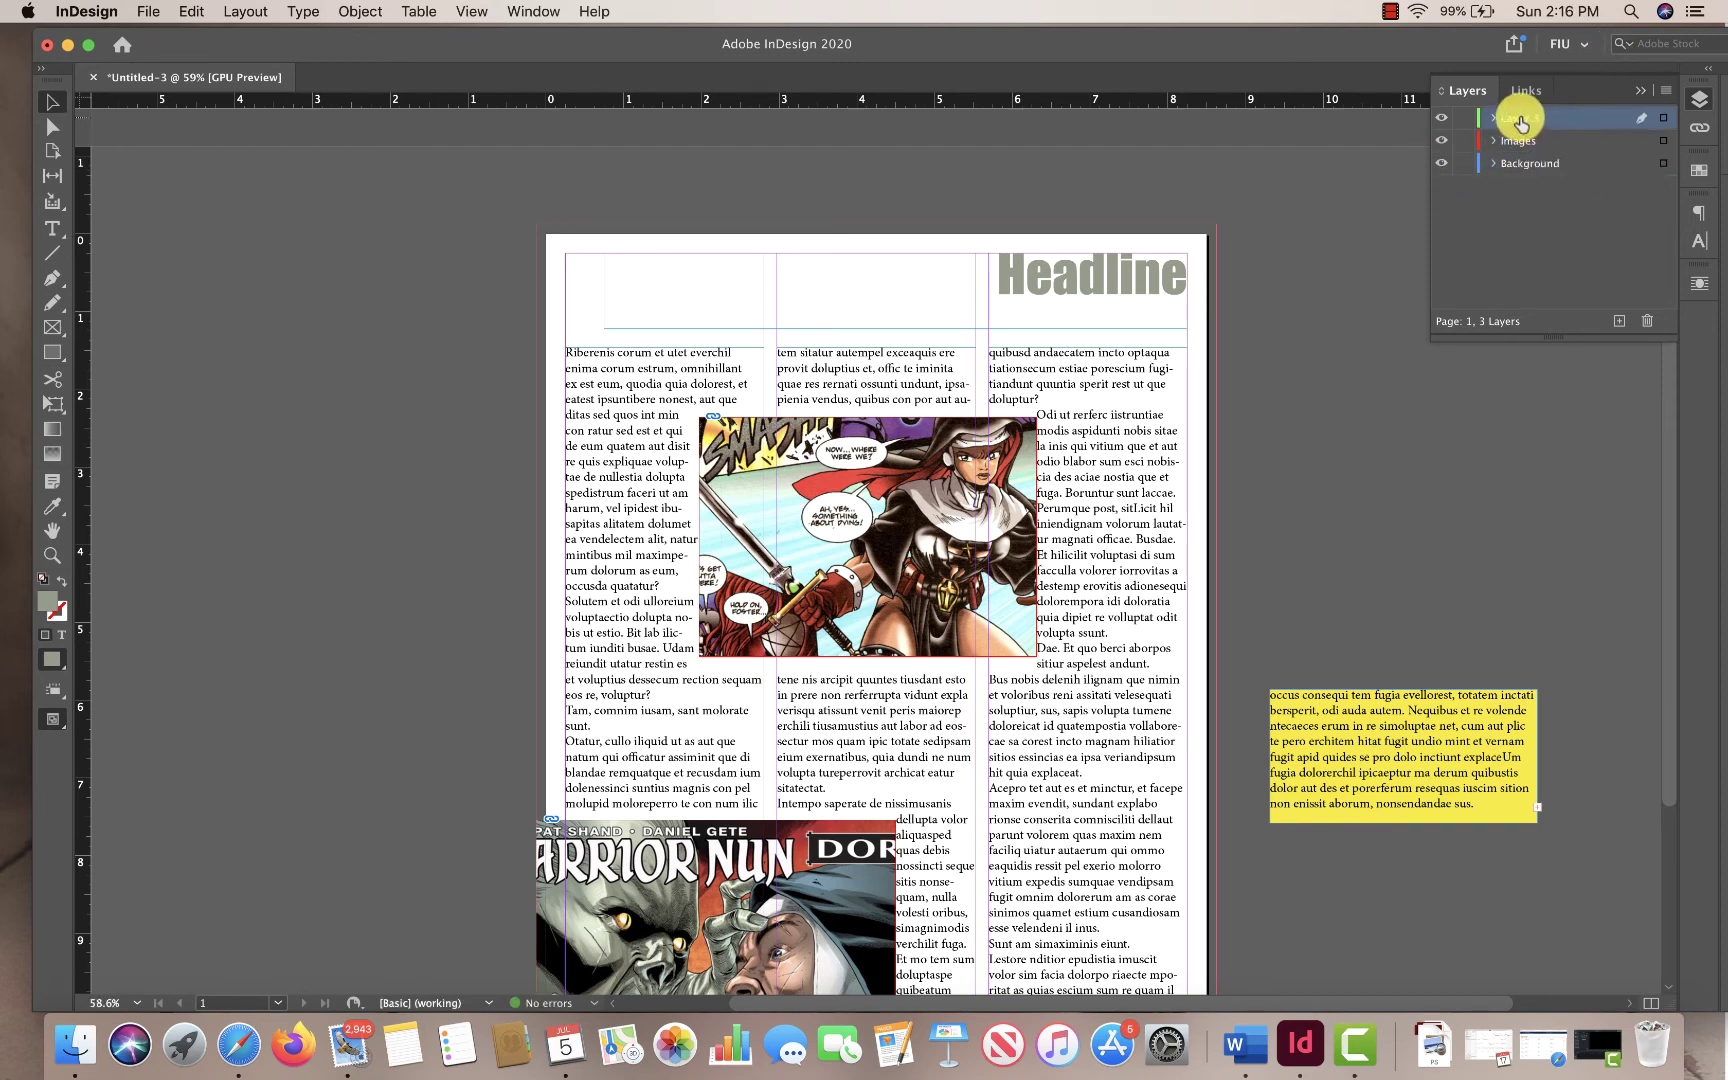
pyautogui.doubleClick(1522, 164)
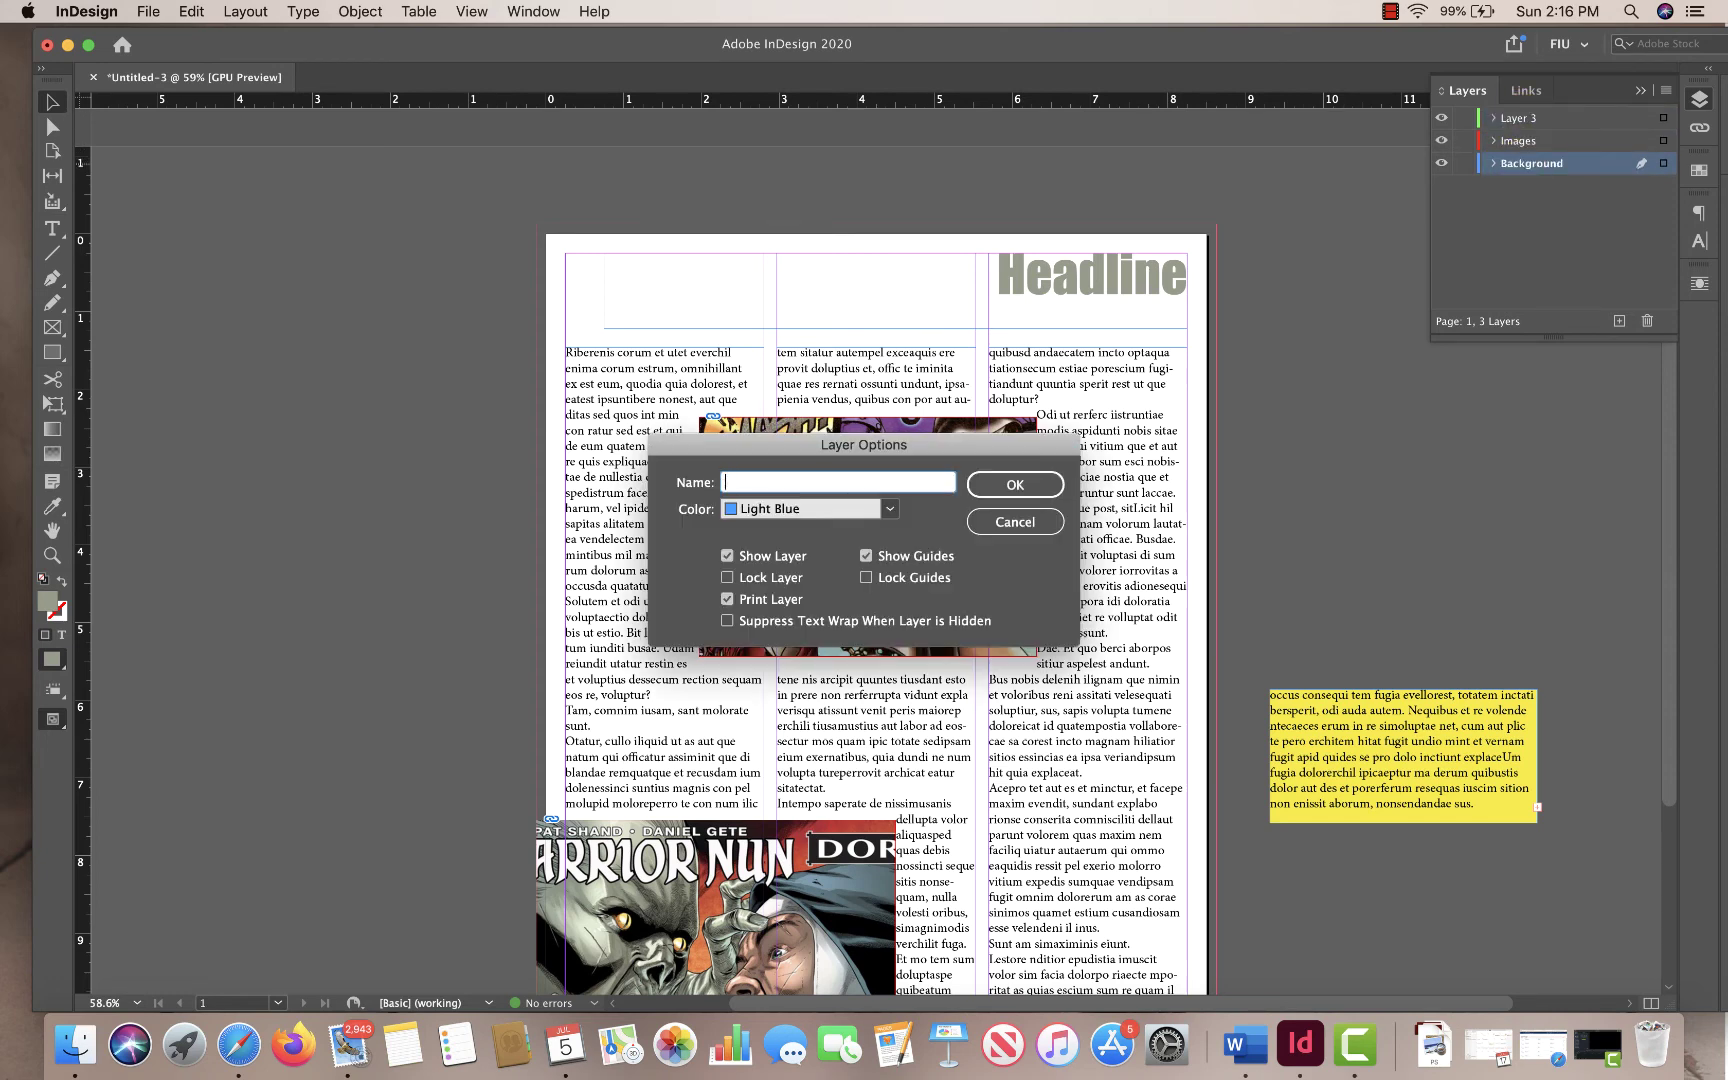
pyautogui.write('Text')
pyautogui.press('Return')
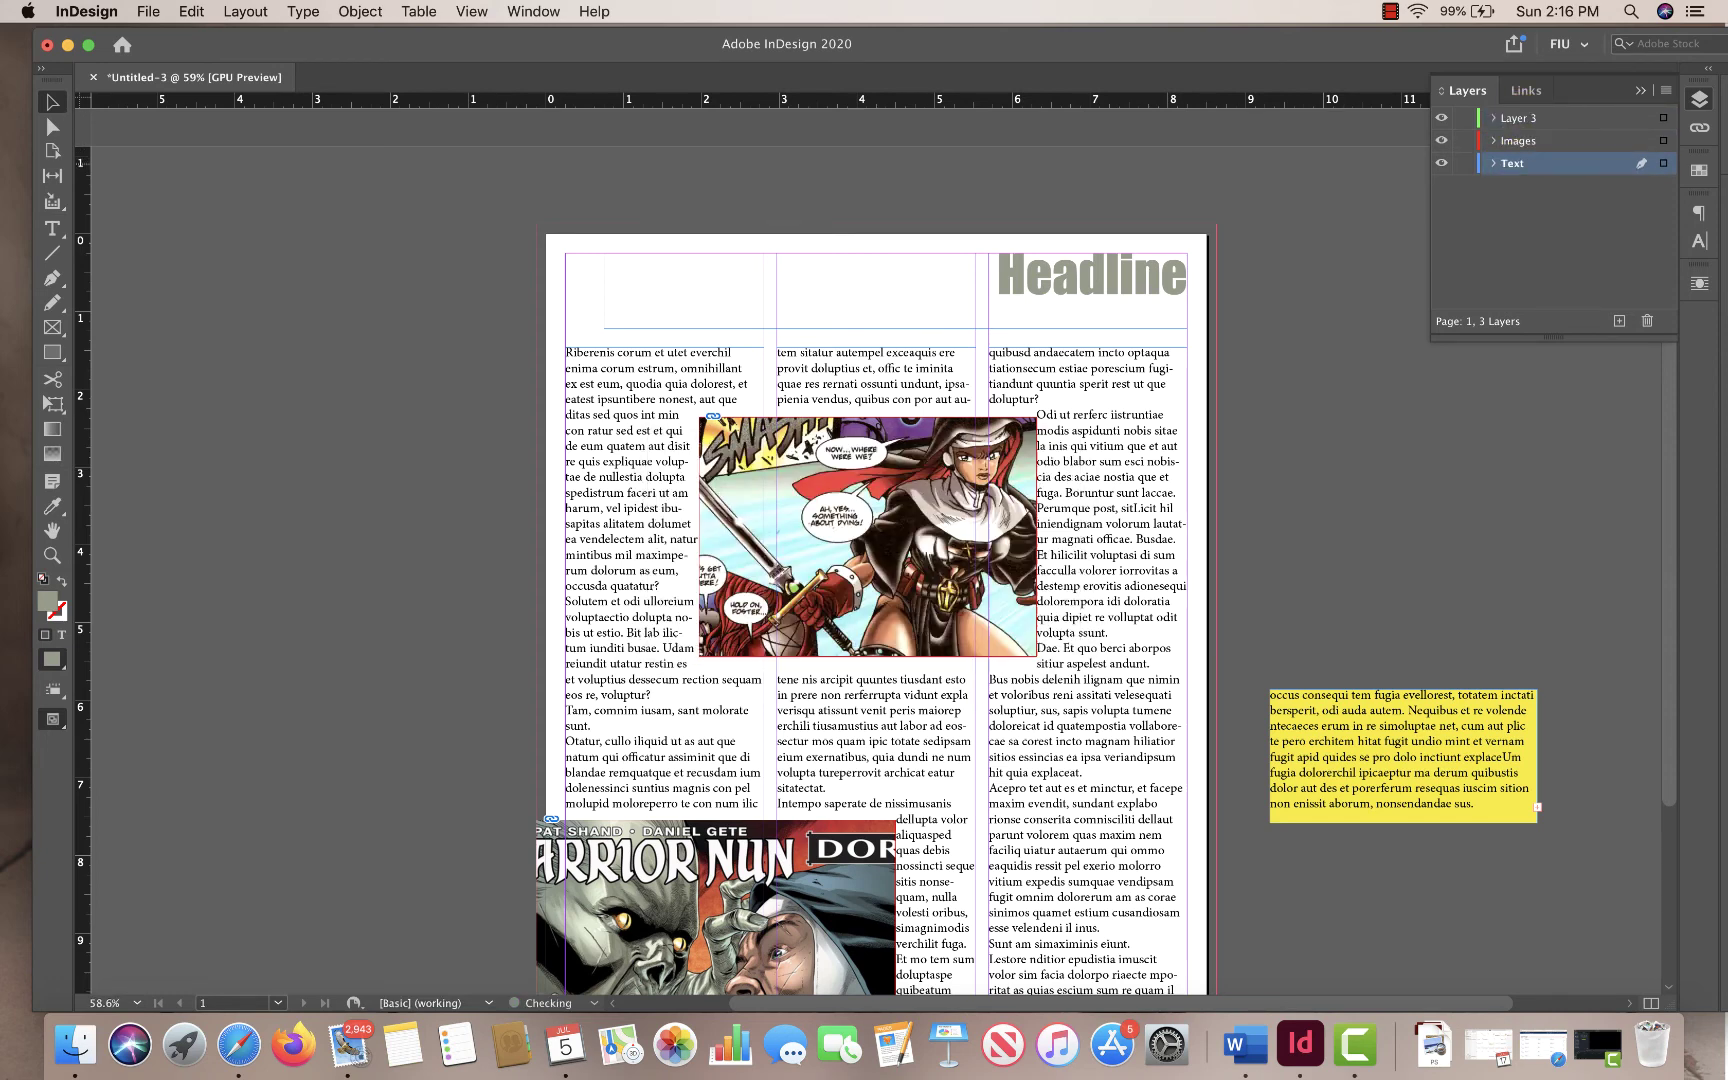
# Order the layers from top to bottom as Text, Images, Layer 3, and rename Layer 3 as Background
pyautogui.moveTo(1537, 162)
pyautogui.mouseDown()
pyautogui.moveTo(1535, 108)
pyautogui.moveTo(1547, 152)
pyautogui.moveTo(1550, 129)
pyautogui.moveTo(1535, 170)
pyautogui.mouseUp()
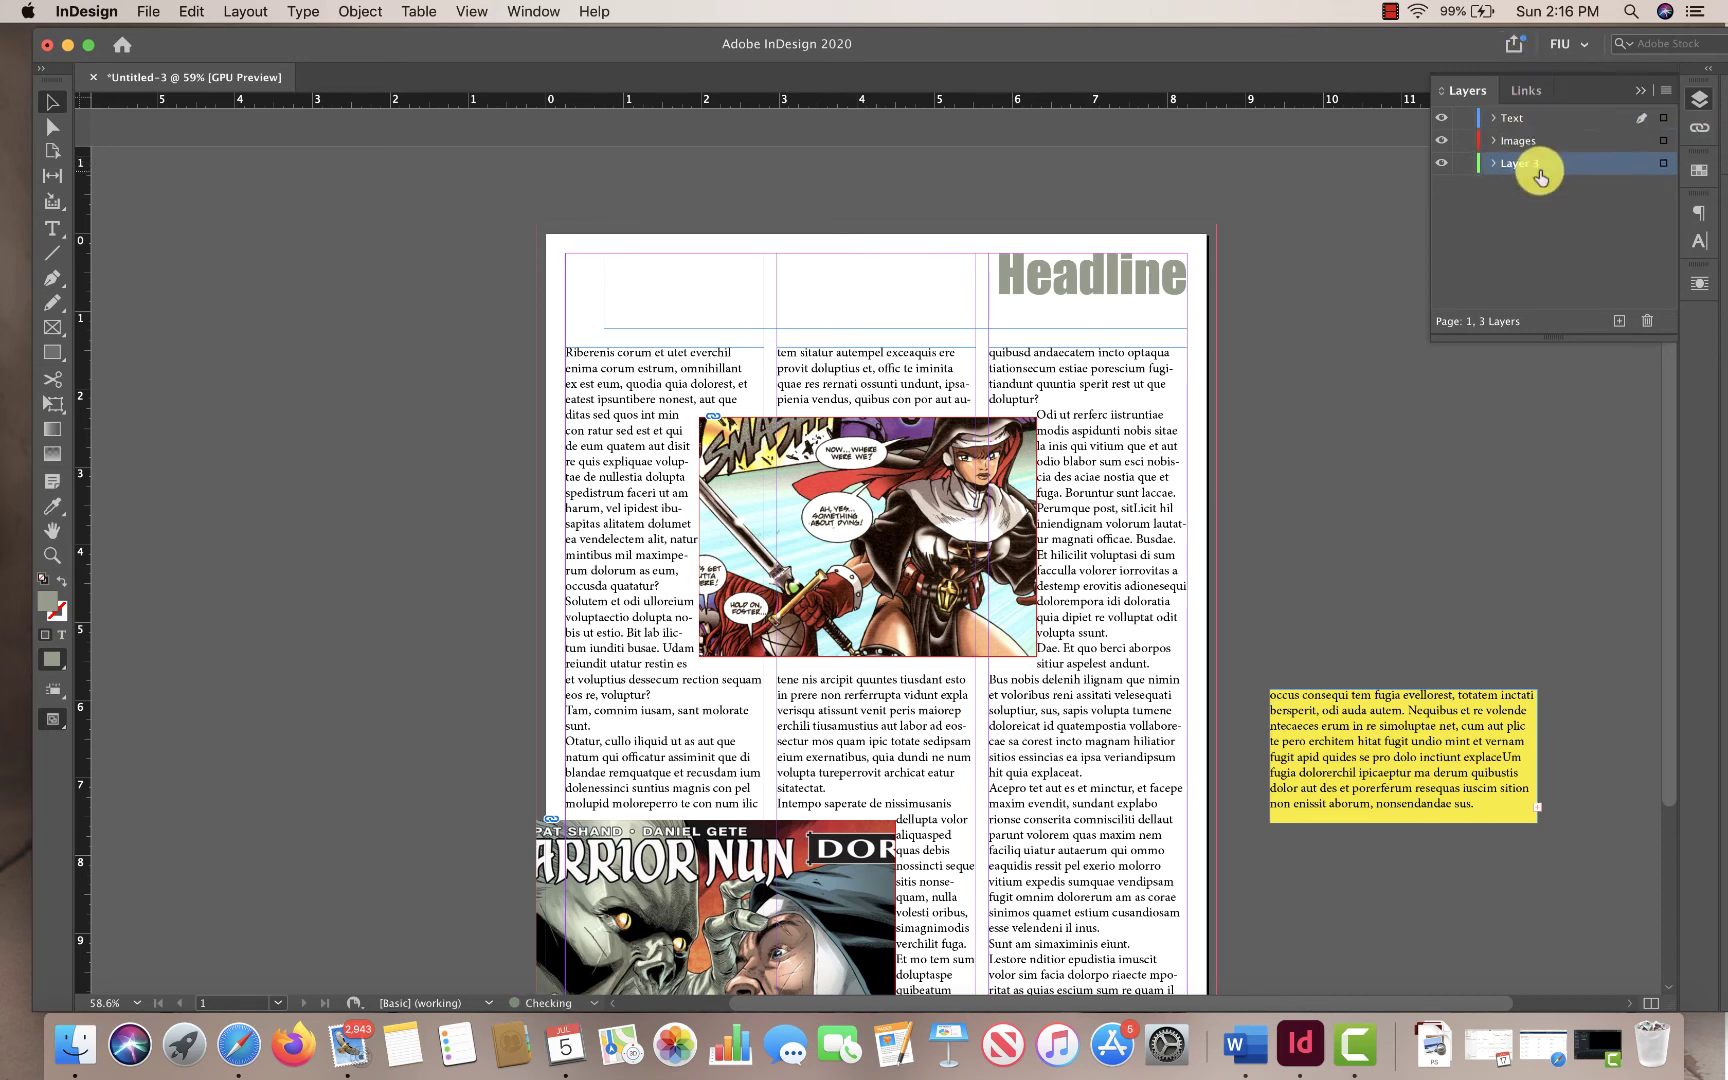
pyautogui.doubleClick(1518, 164)
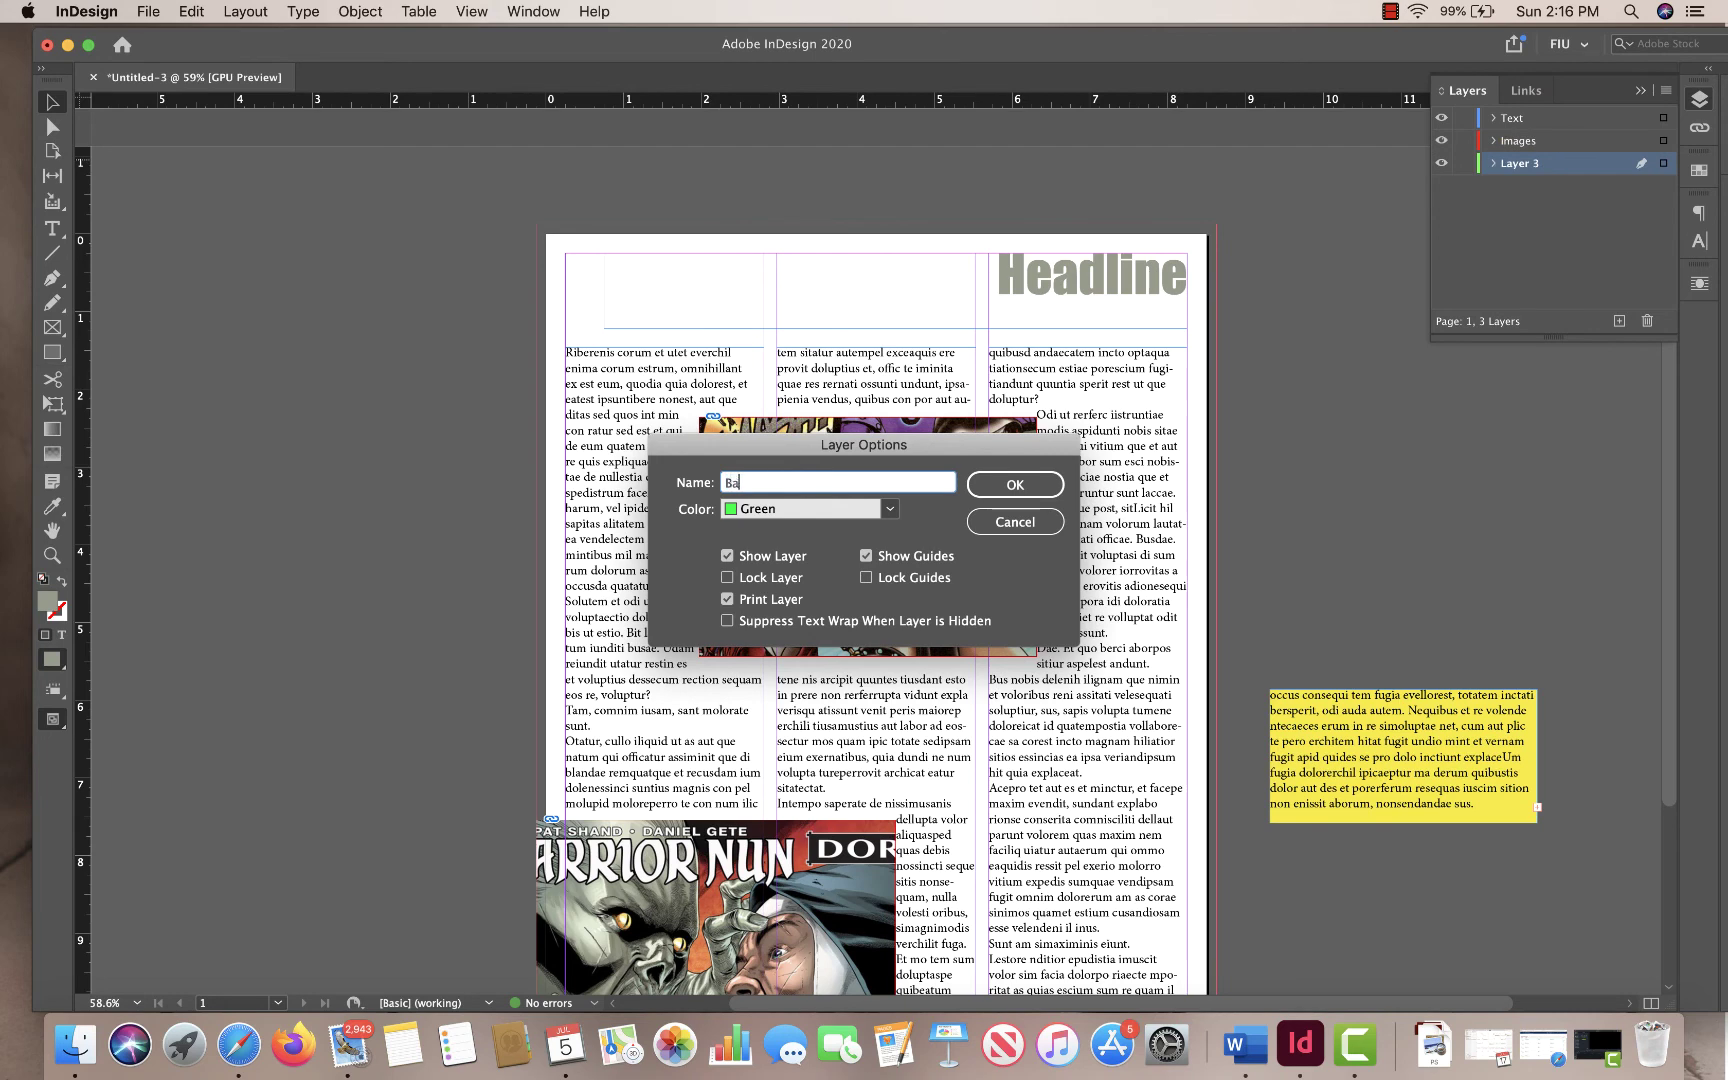
pyautogui.write('Background')
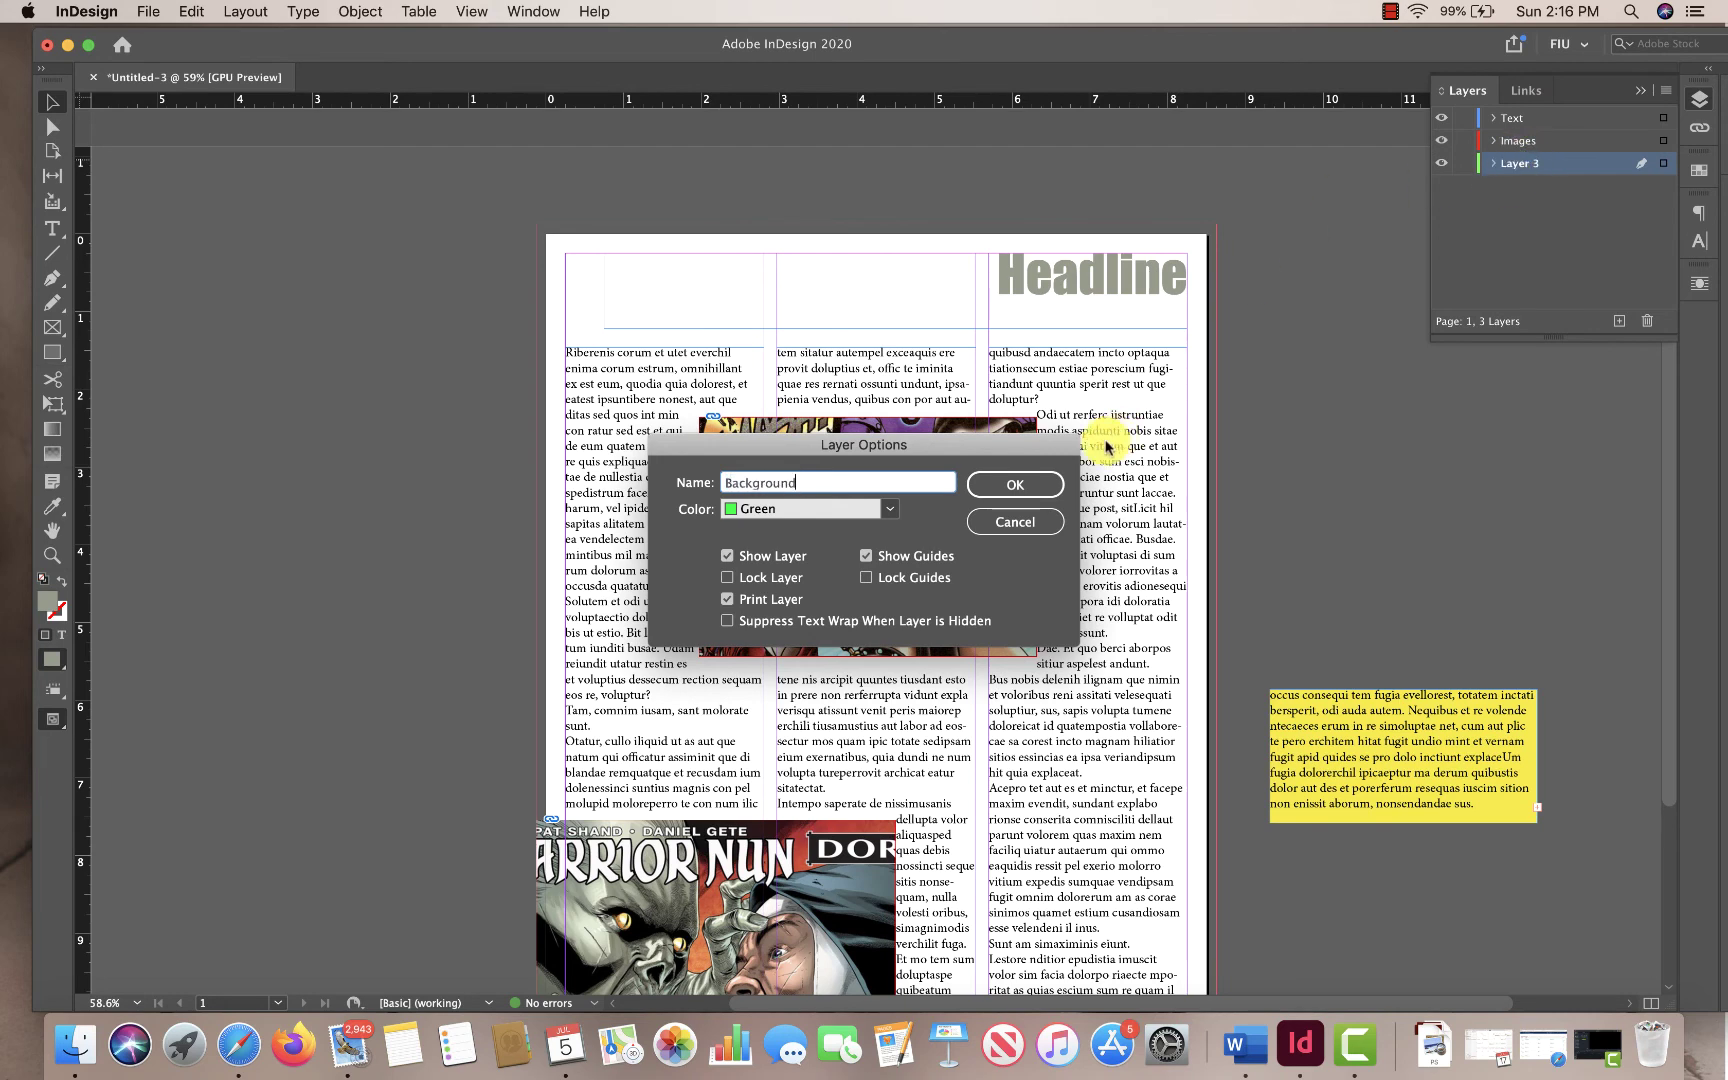
pyautogui.click(1015, 484)
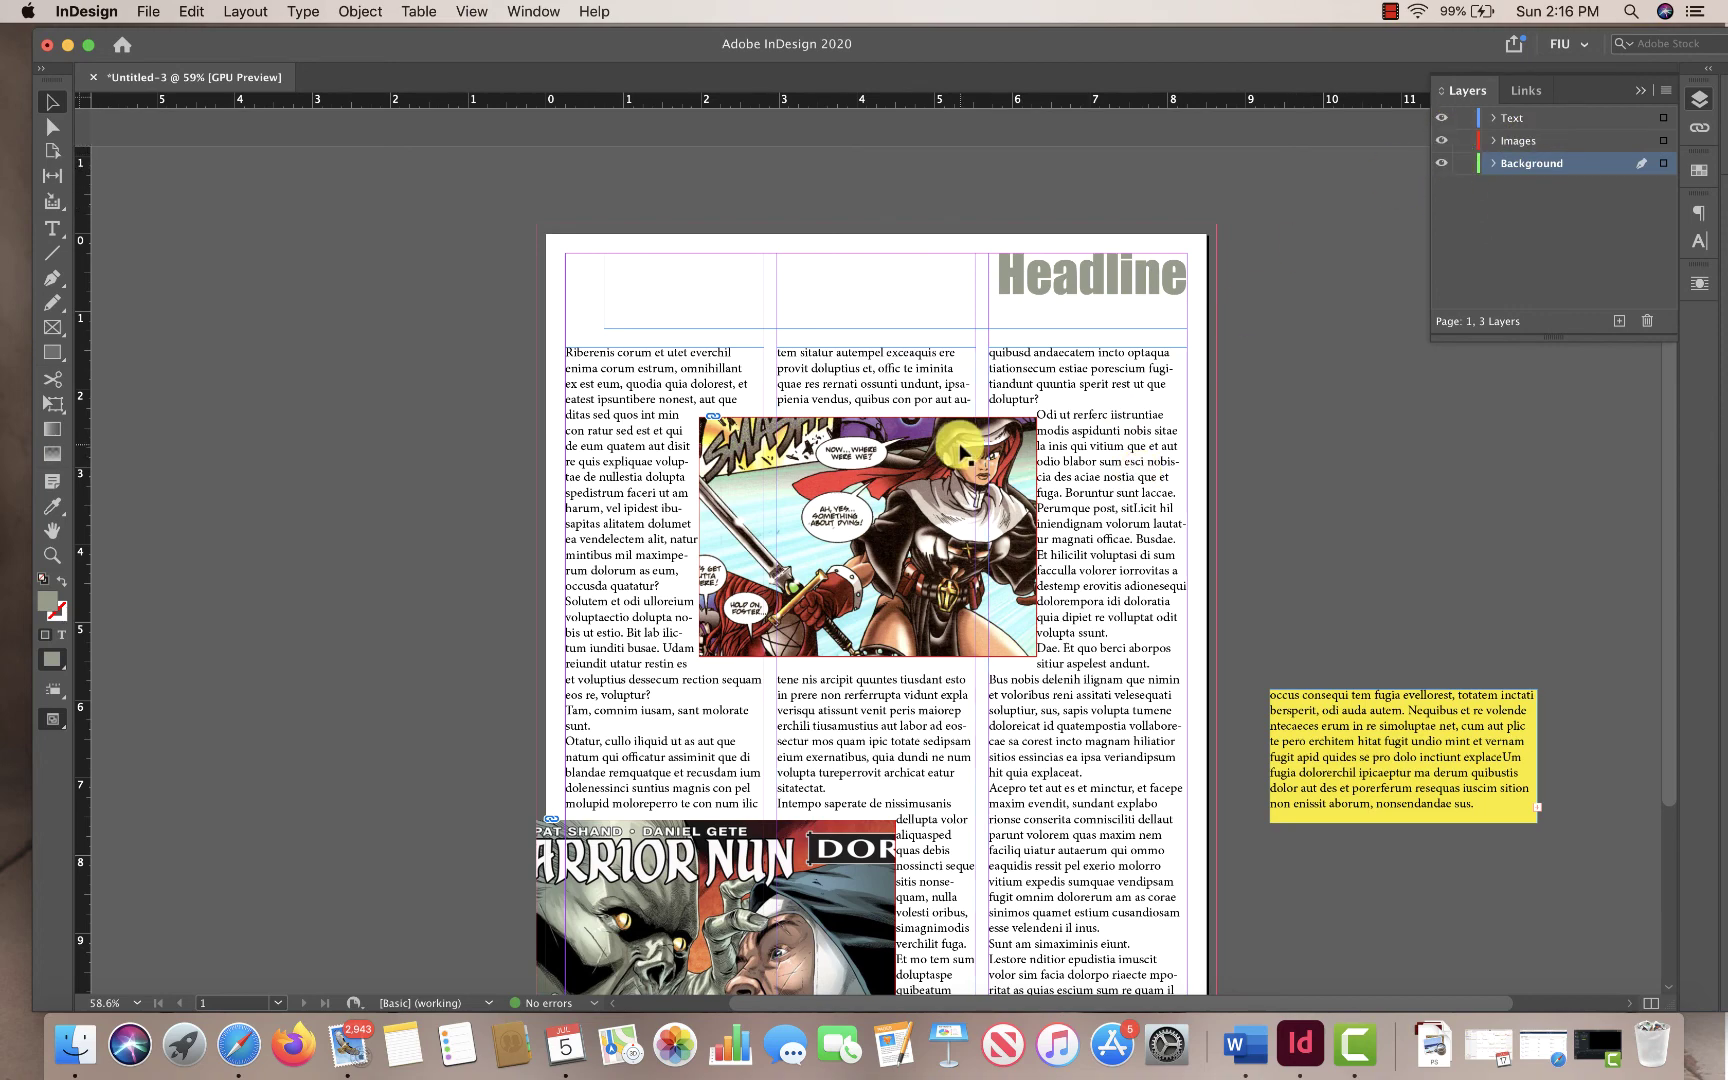
pyautogui.scroll(-4, 975, 430)
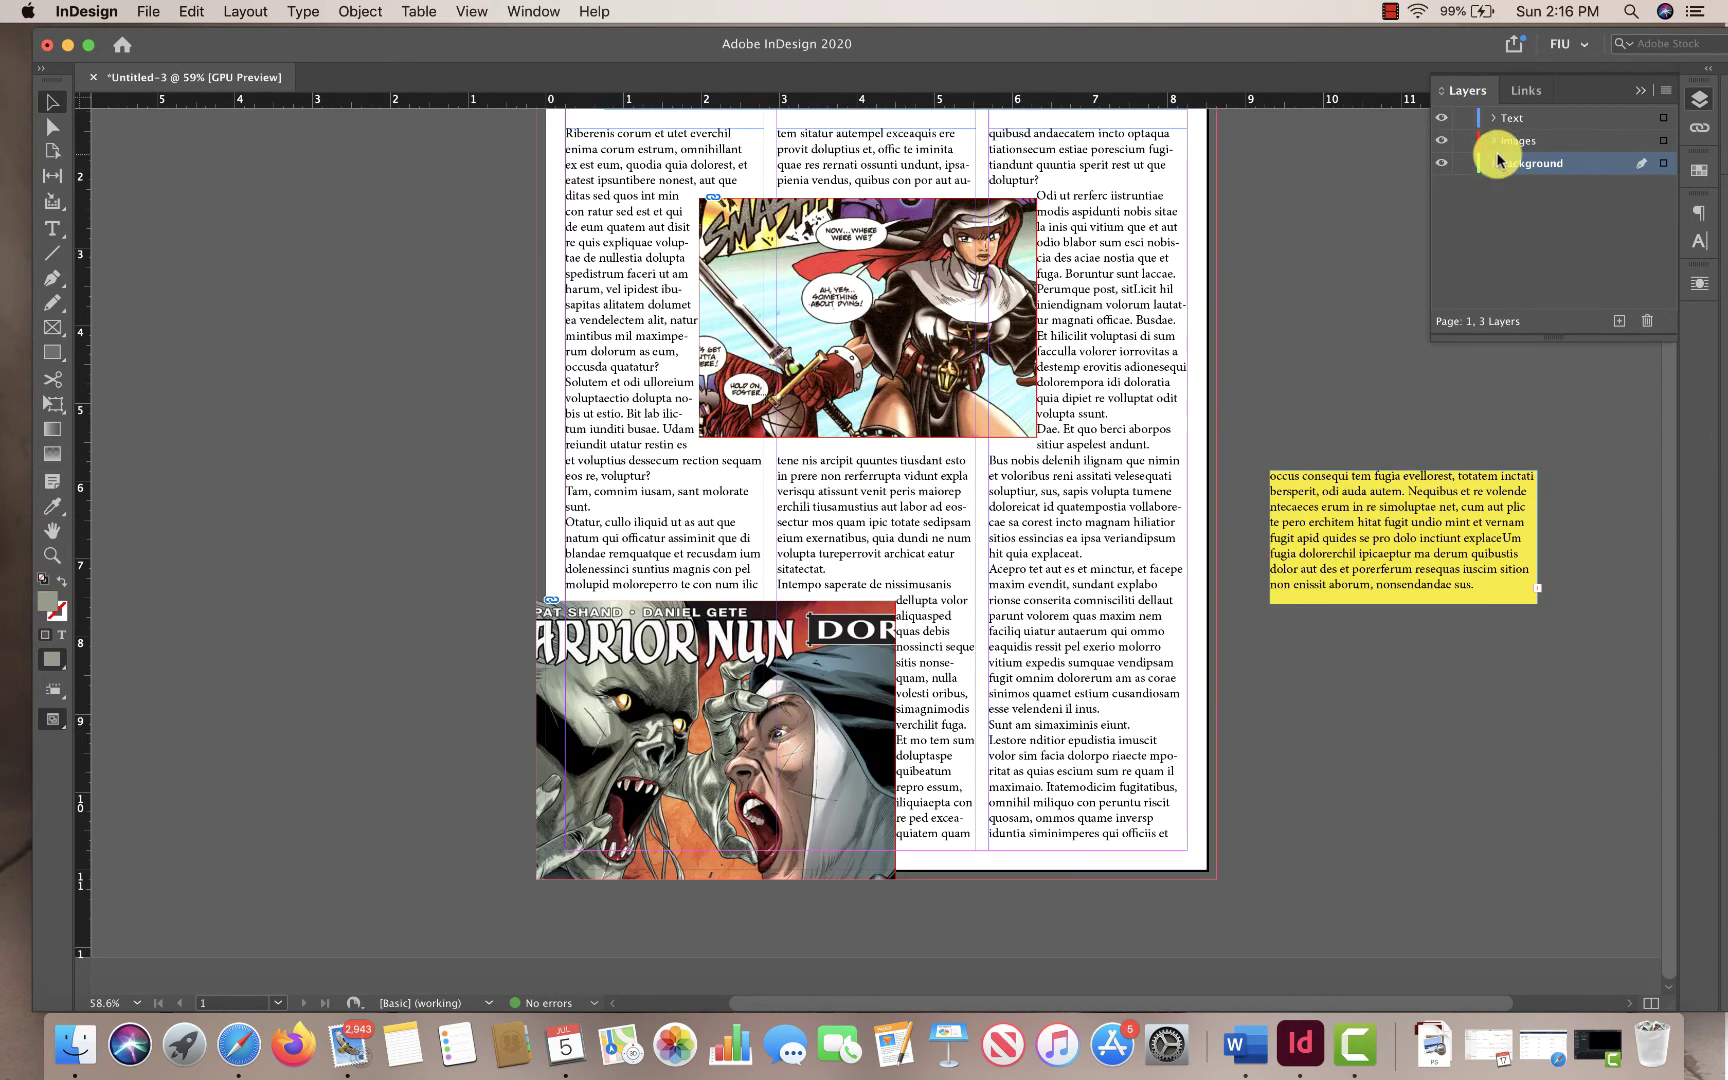
pyautogui.scroll(4, 1230, 320)
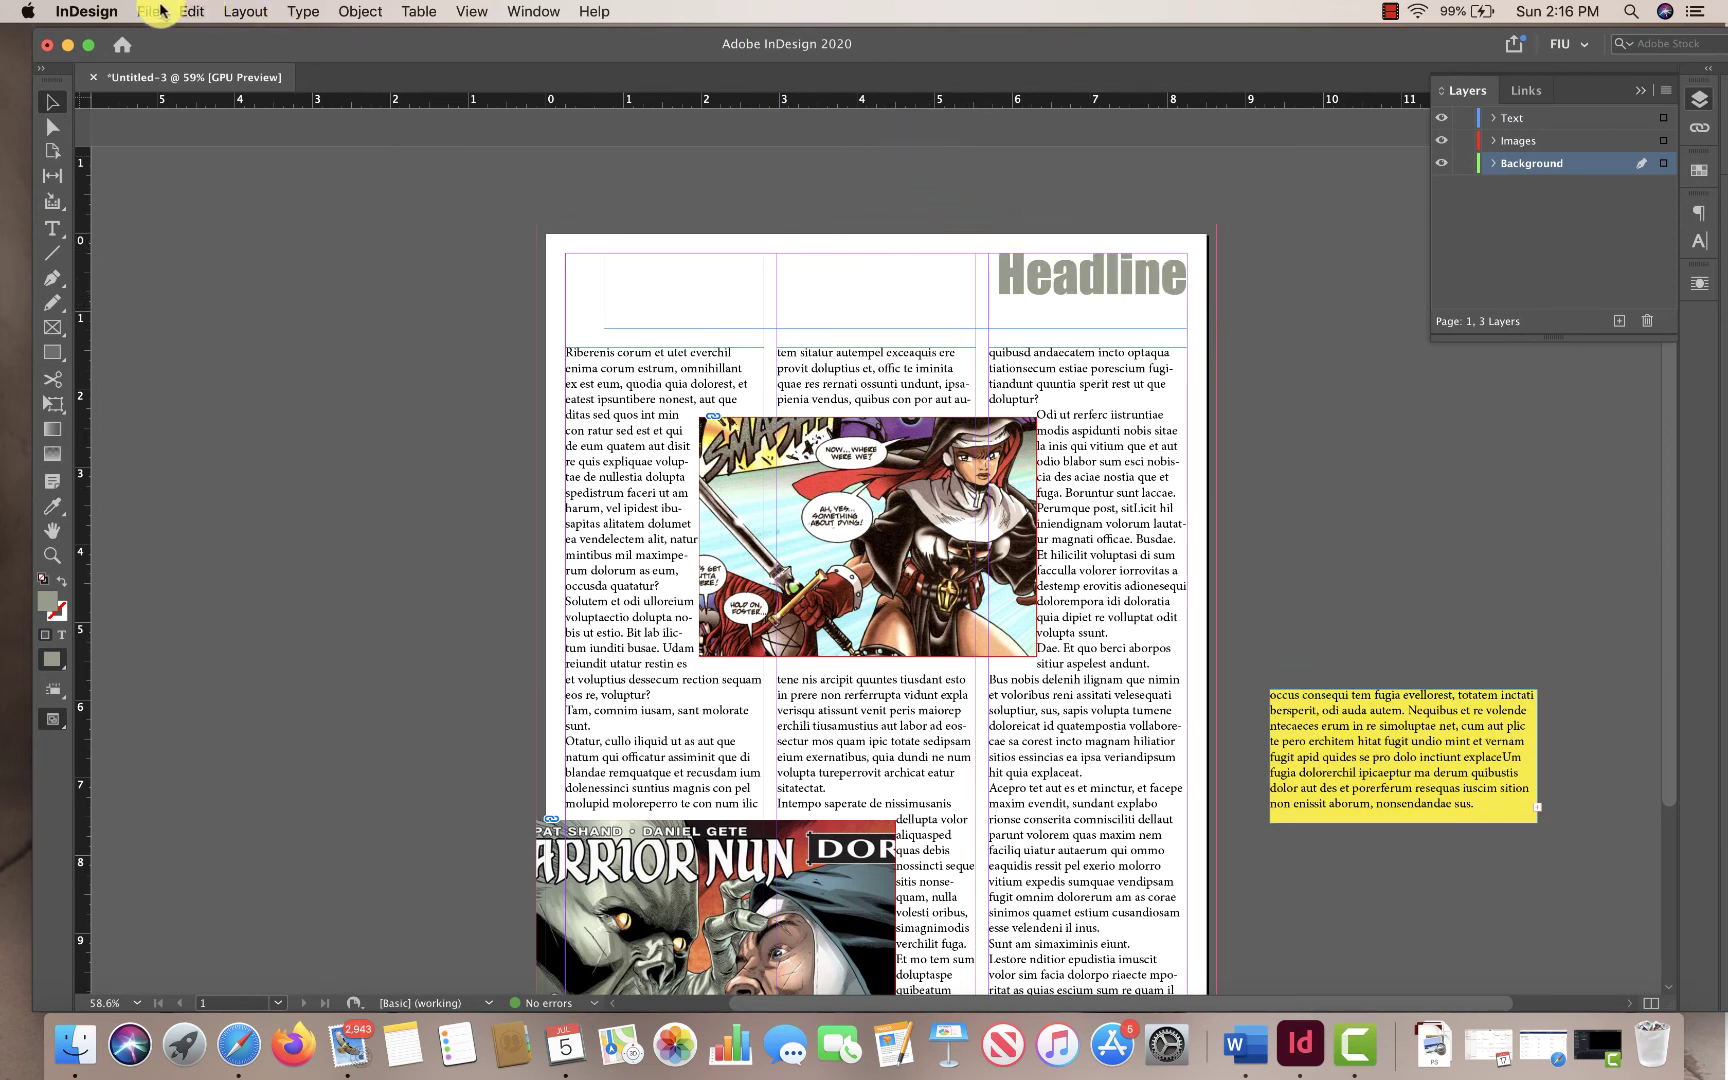
pyautogui.scroll(-4, 444, 282)
pyautogui.scroll(4, 440, 283)
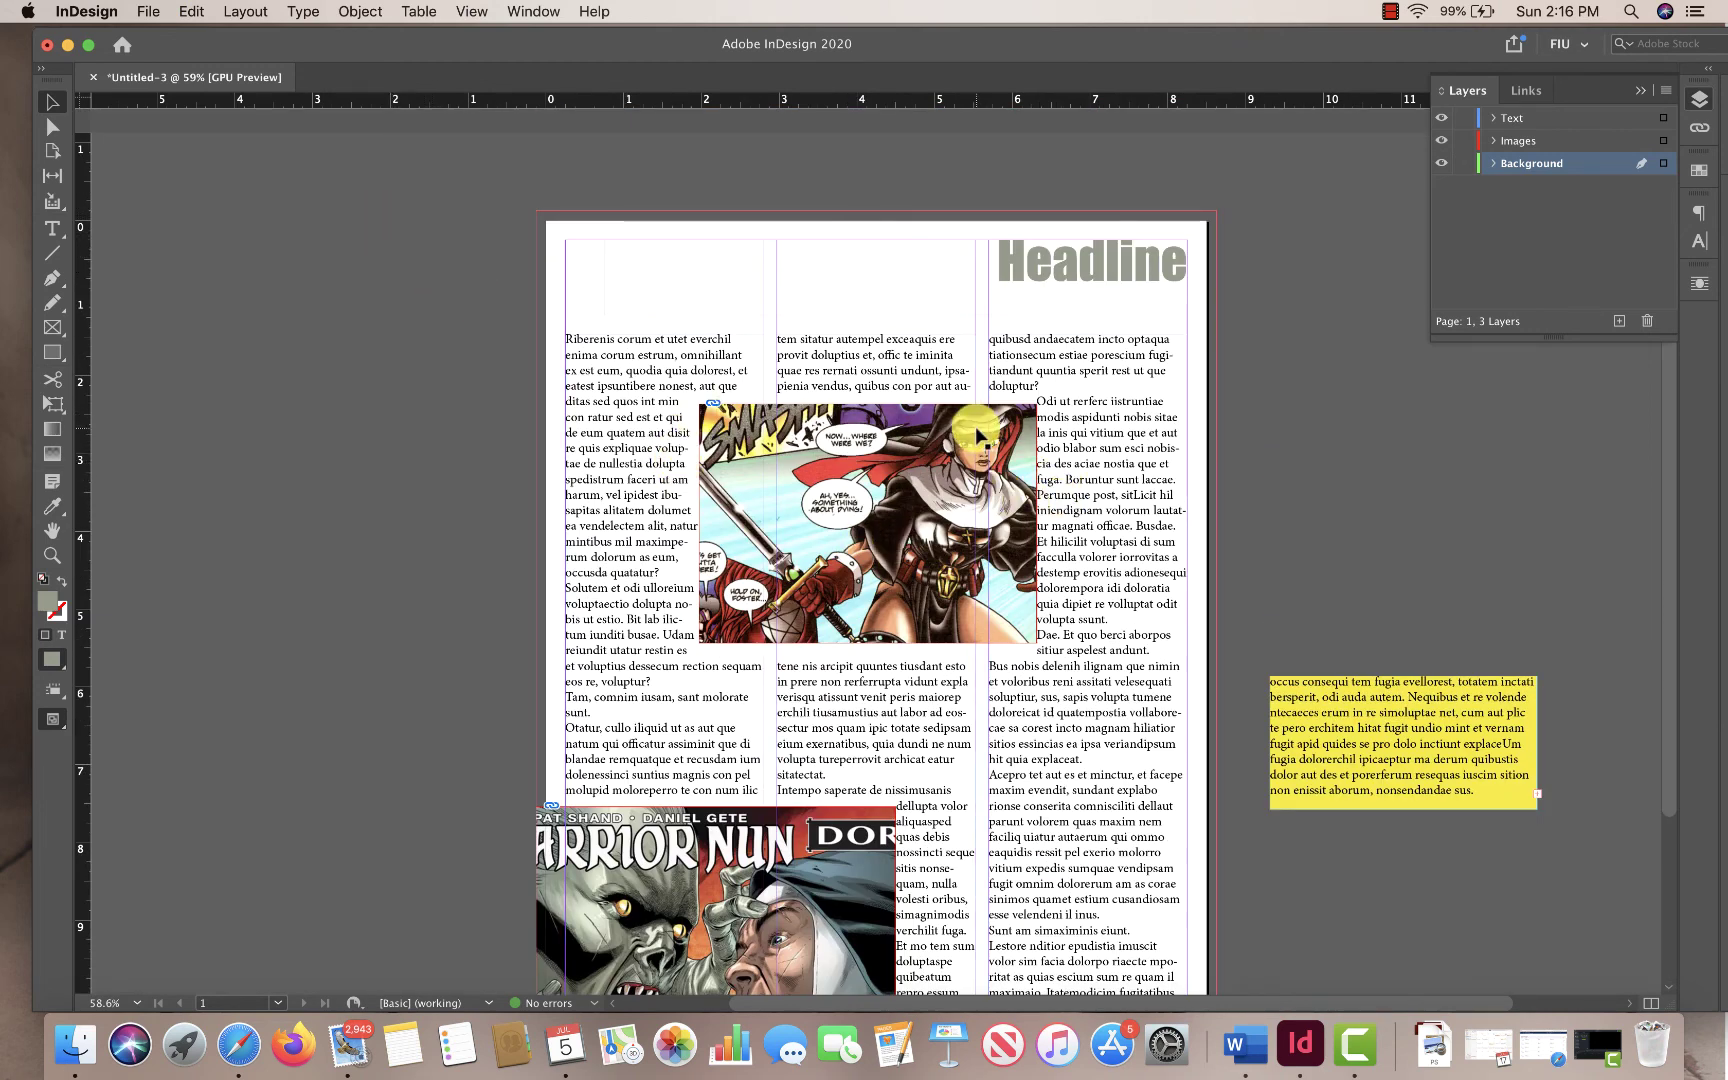
# Select everything on the Images layer and set the images' text wrap offset to 0.1875 in
pyautogui.click(861, 500)
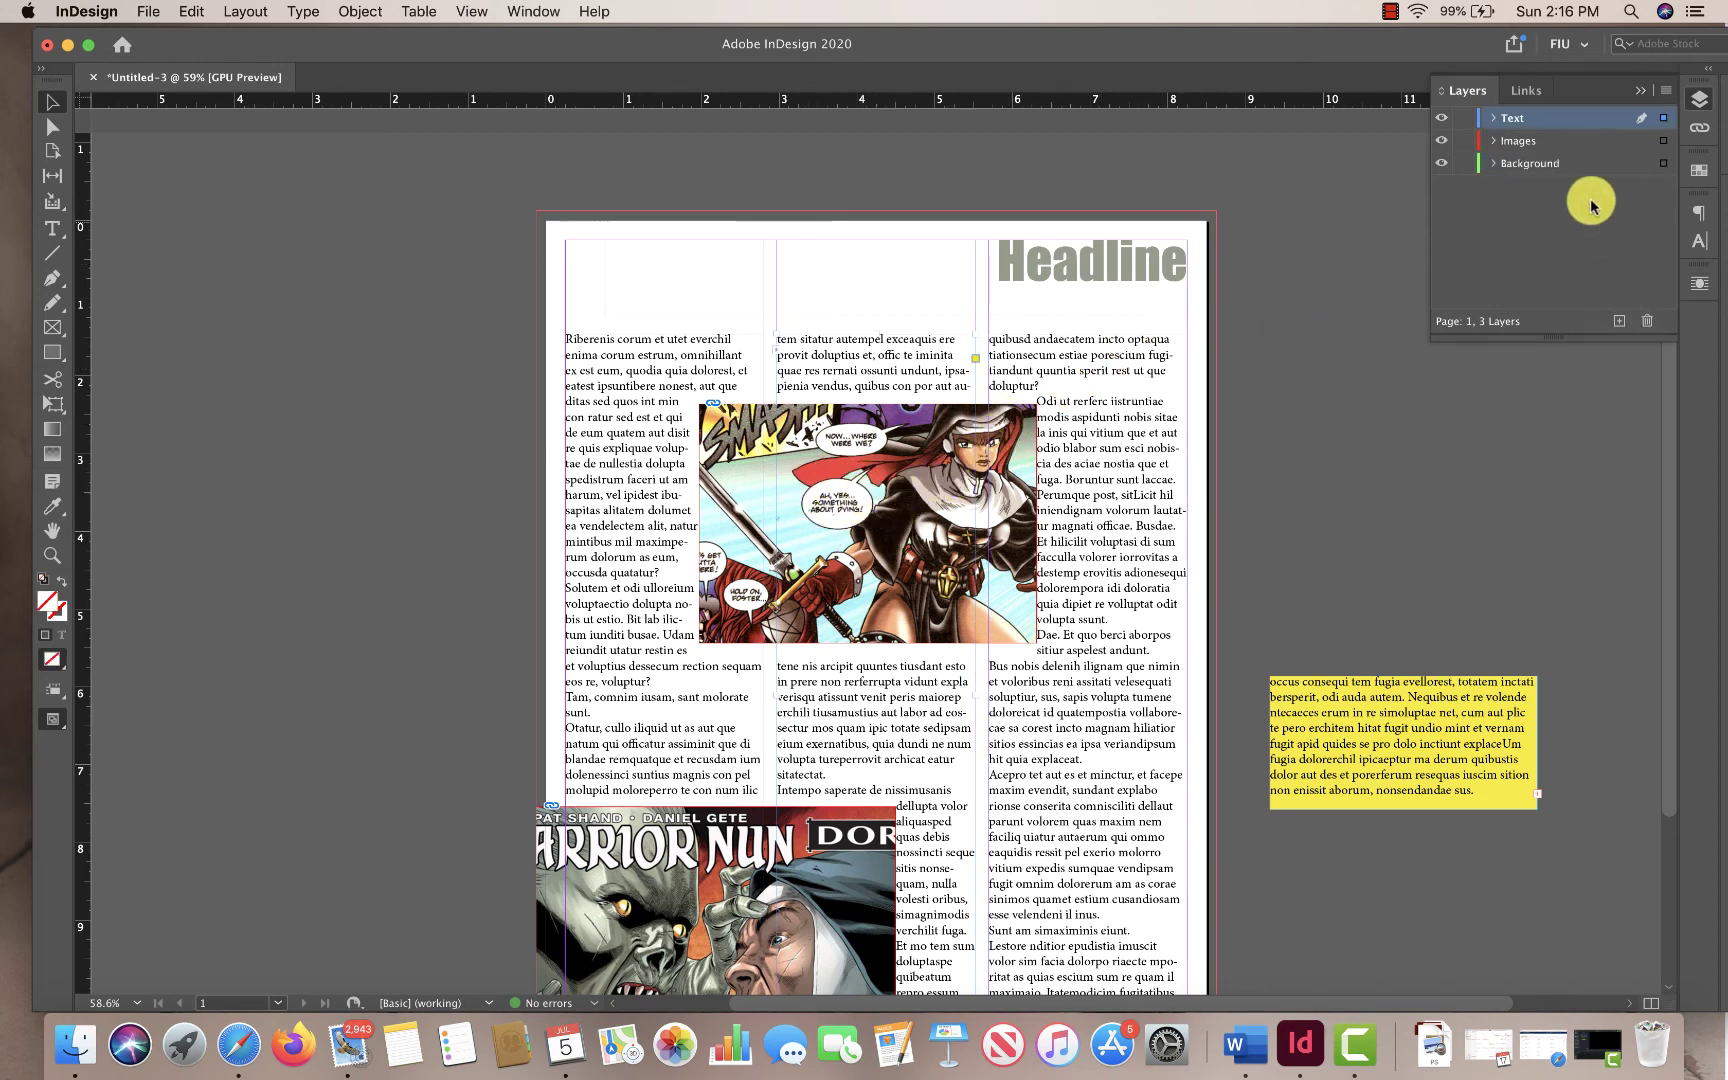
pyautogui.click(1663, 140)
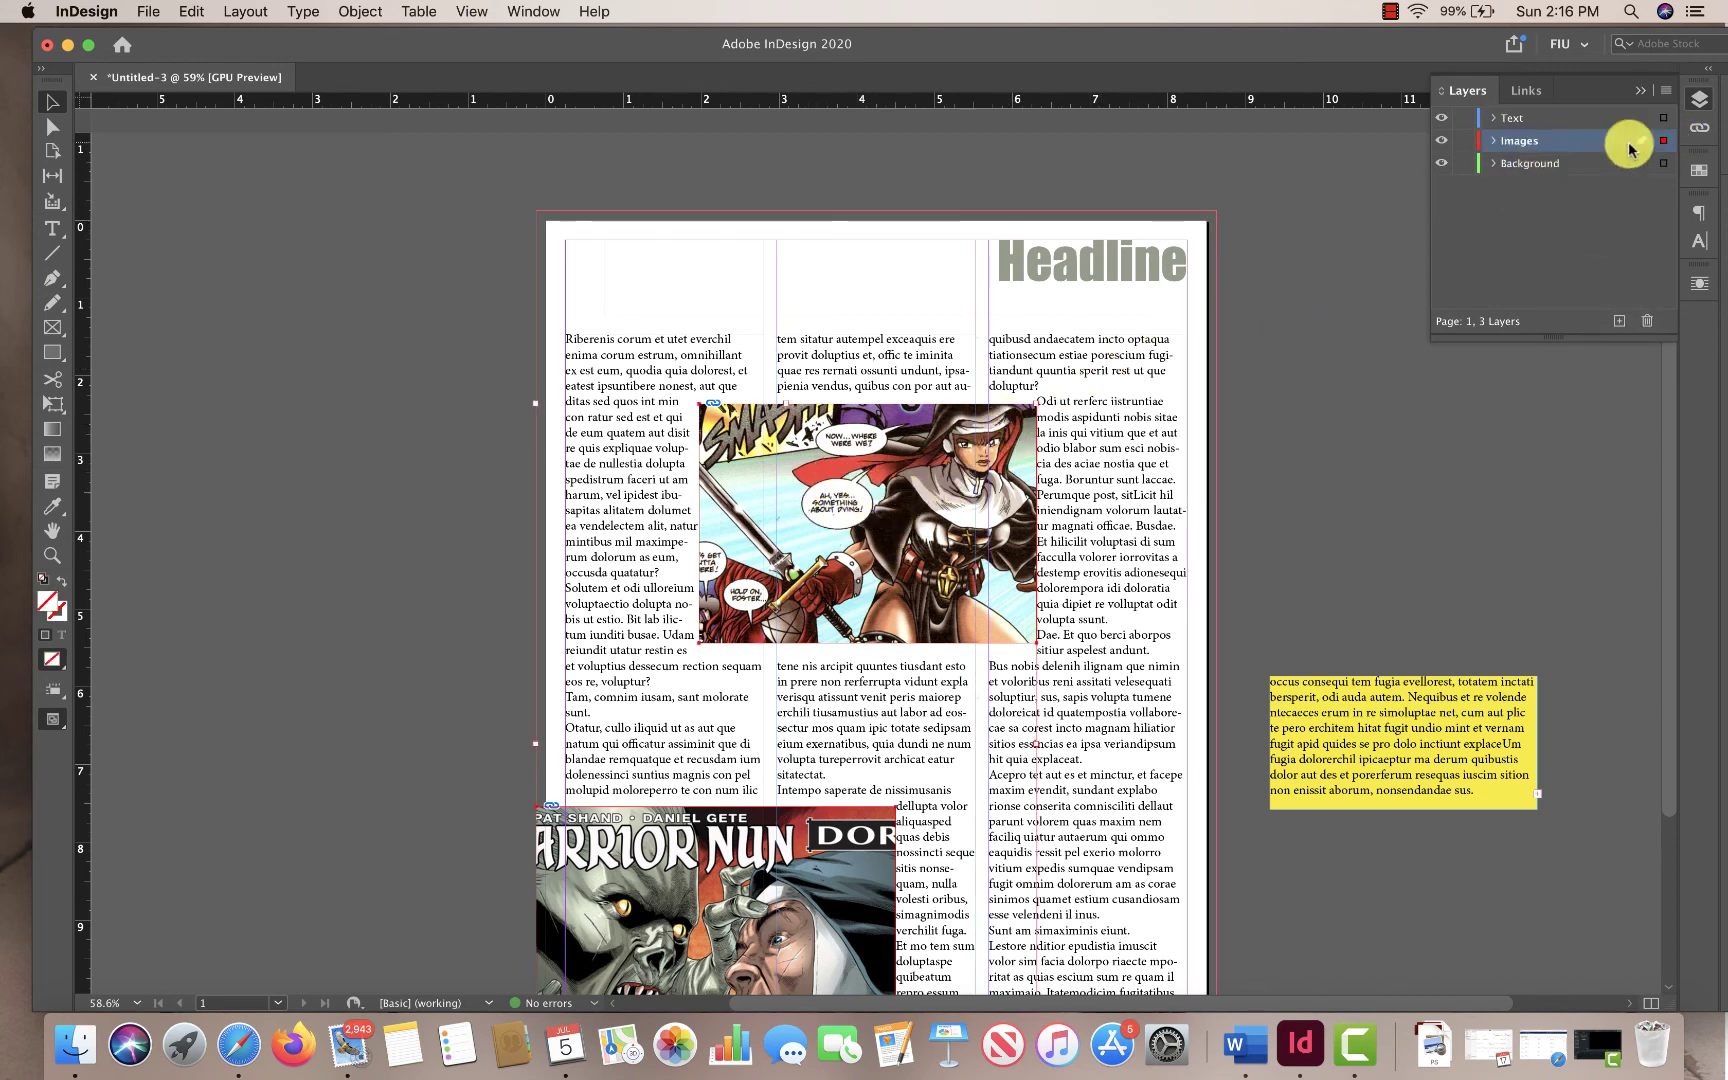
pyautogui.click(1699, 284)
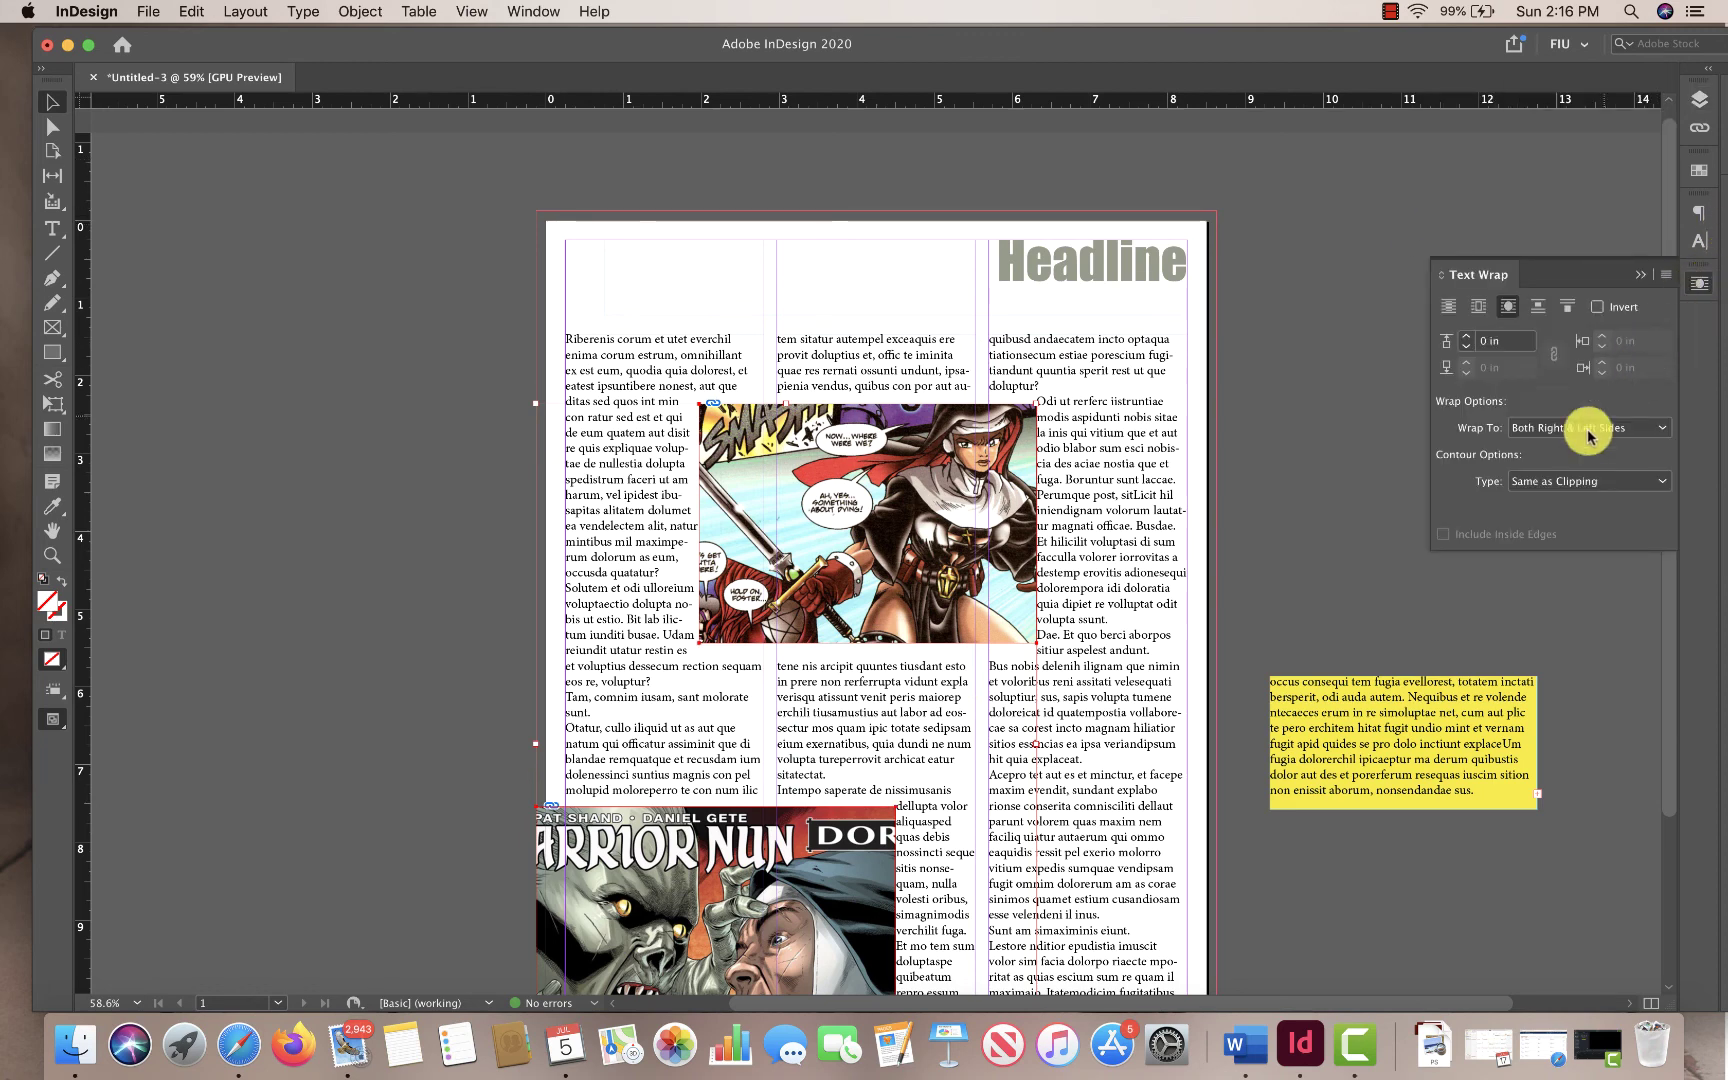
pyautogui.click(1465, 341)
pyautogui.click(1465, 341)
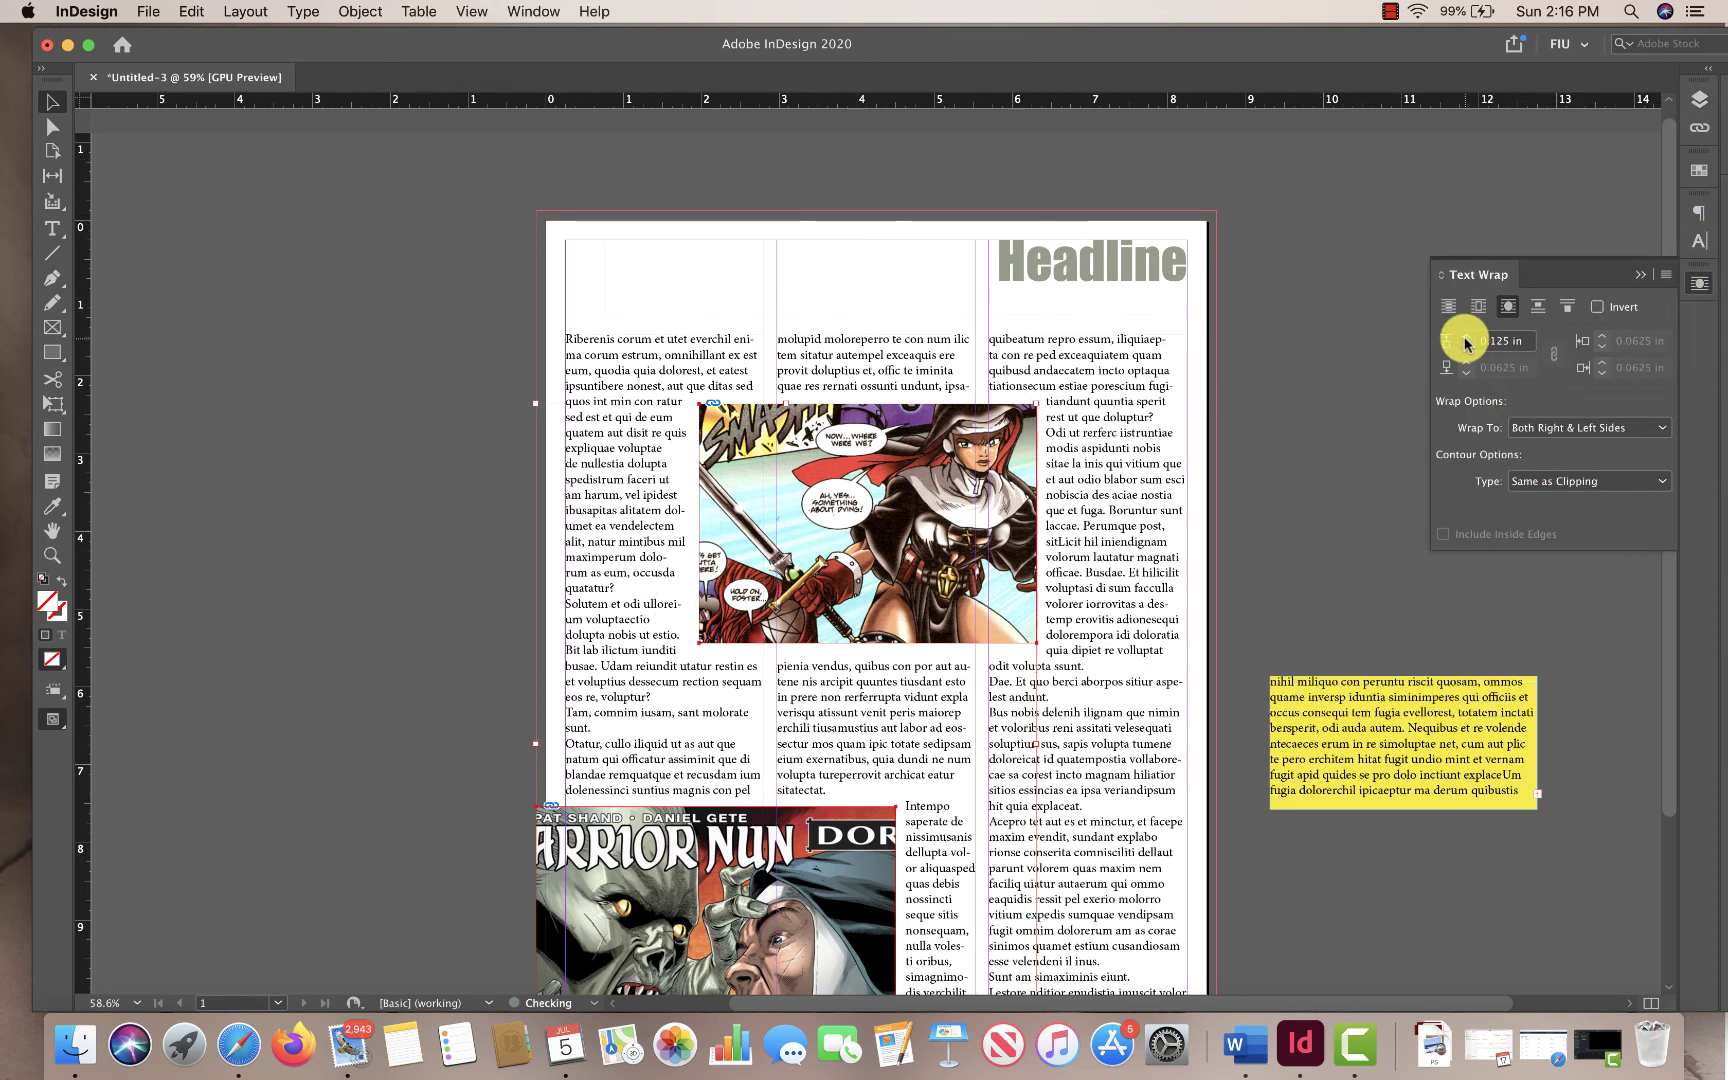
pyautogui.click(1465, 341)
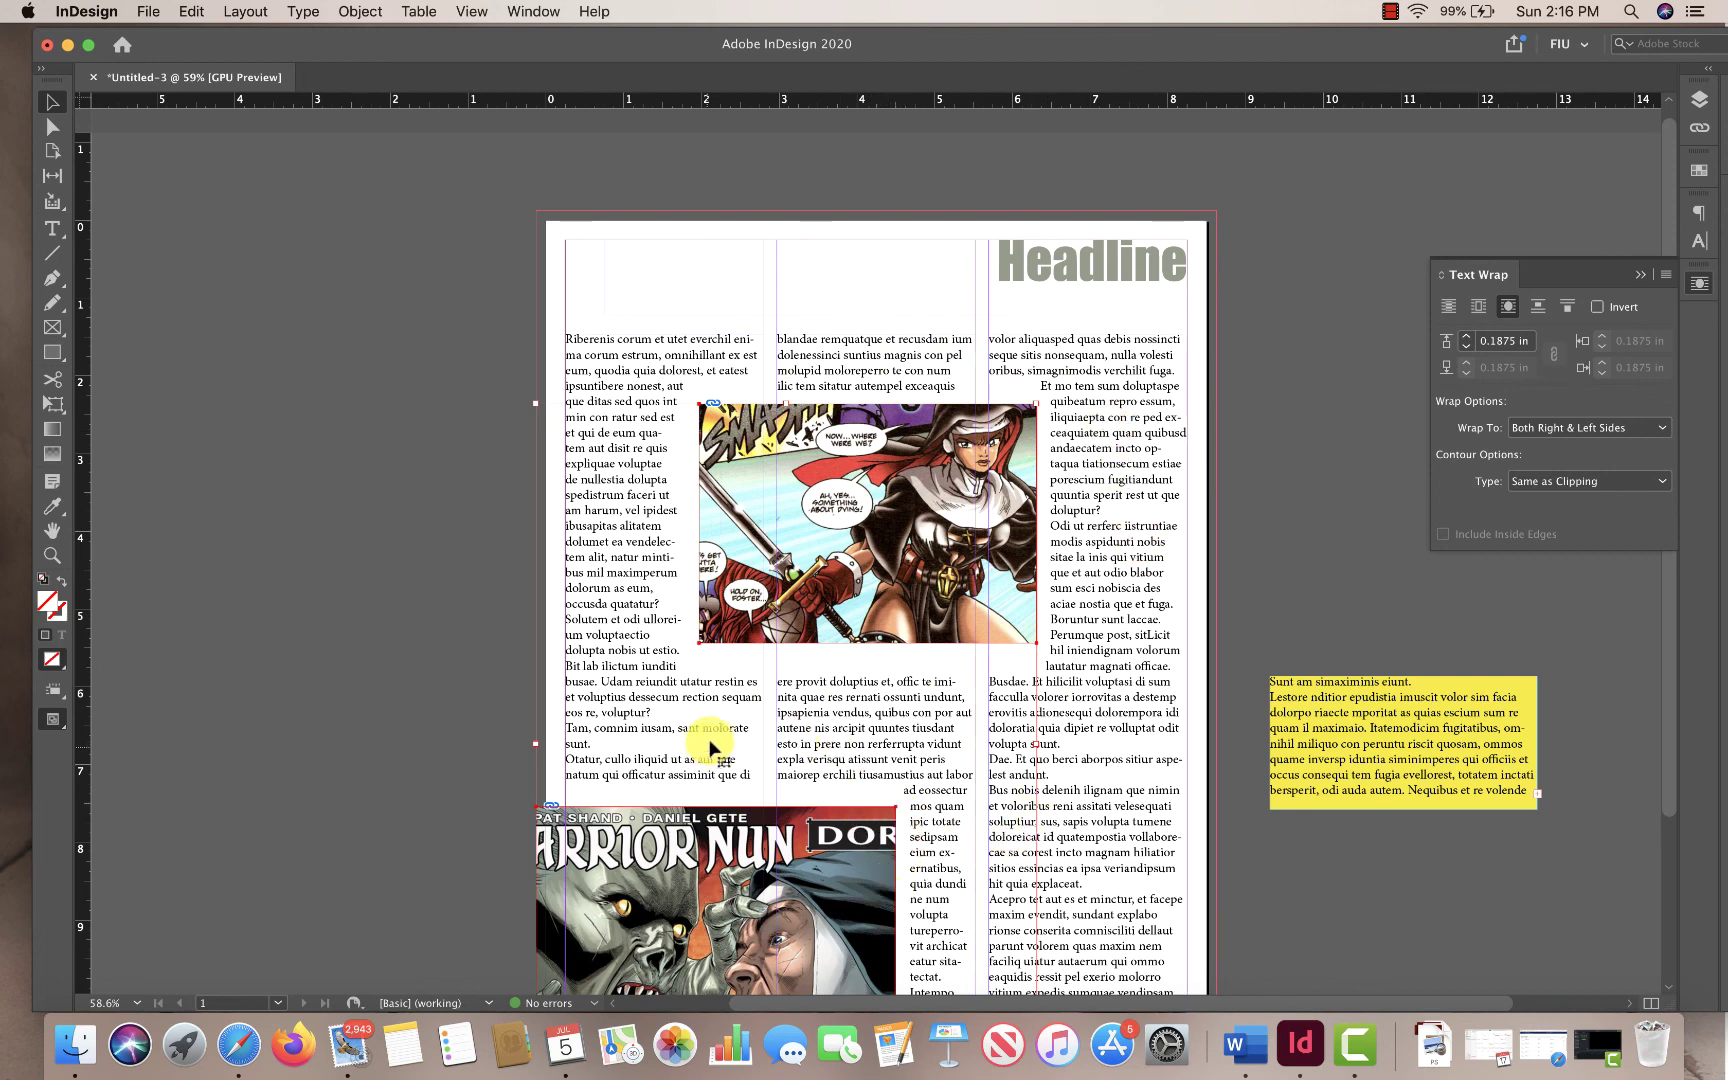
# Shorten the middle column's text frame from its lower edge so it ends just above the Warrior Nun cover image
pyautogui.click(1183, 388)
pyautogui.scroll(-3, 1197, 396)
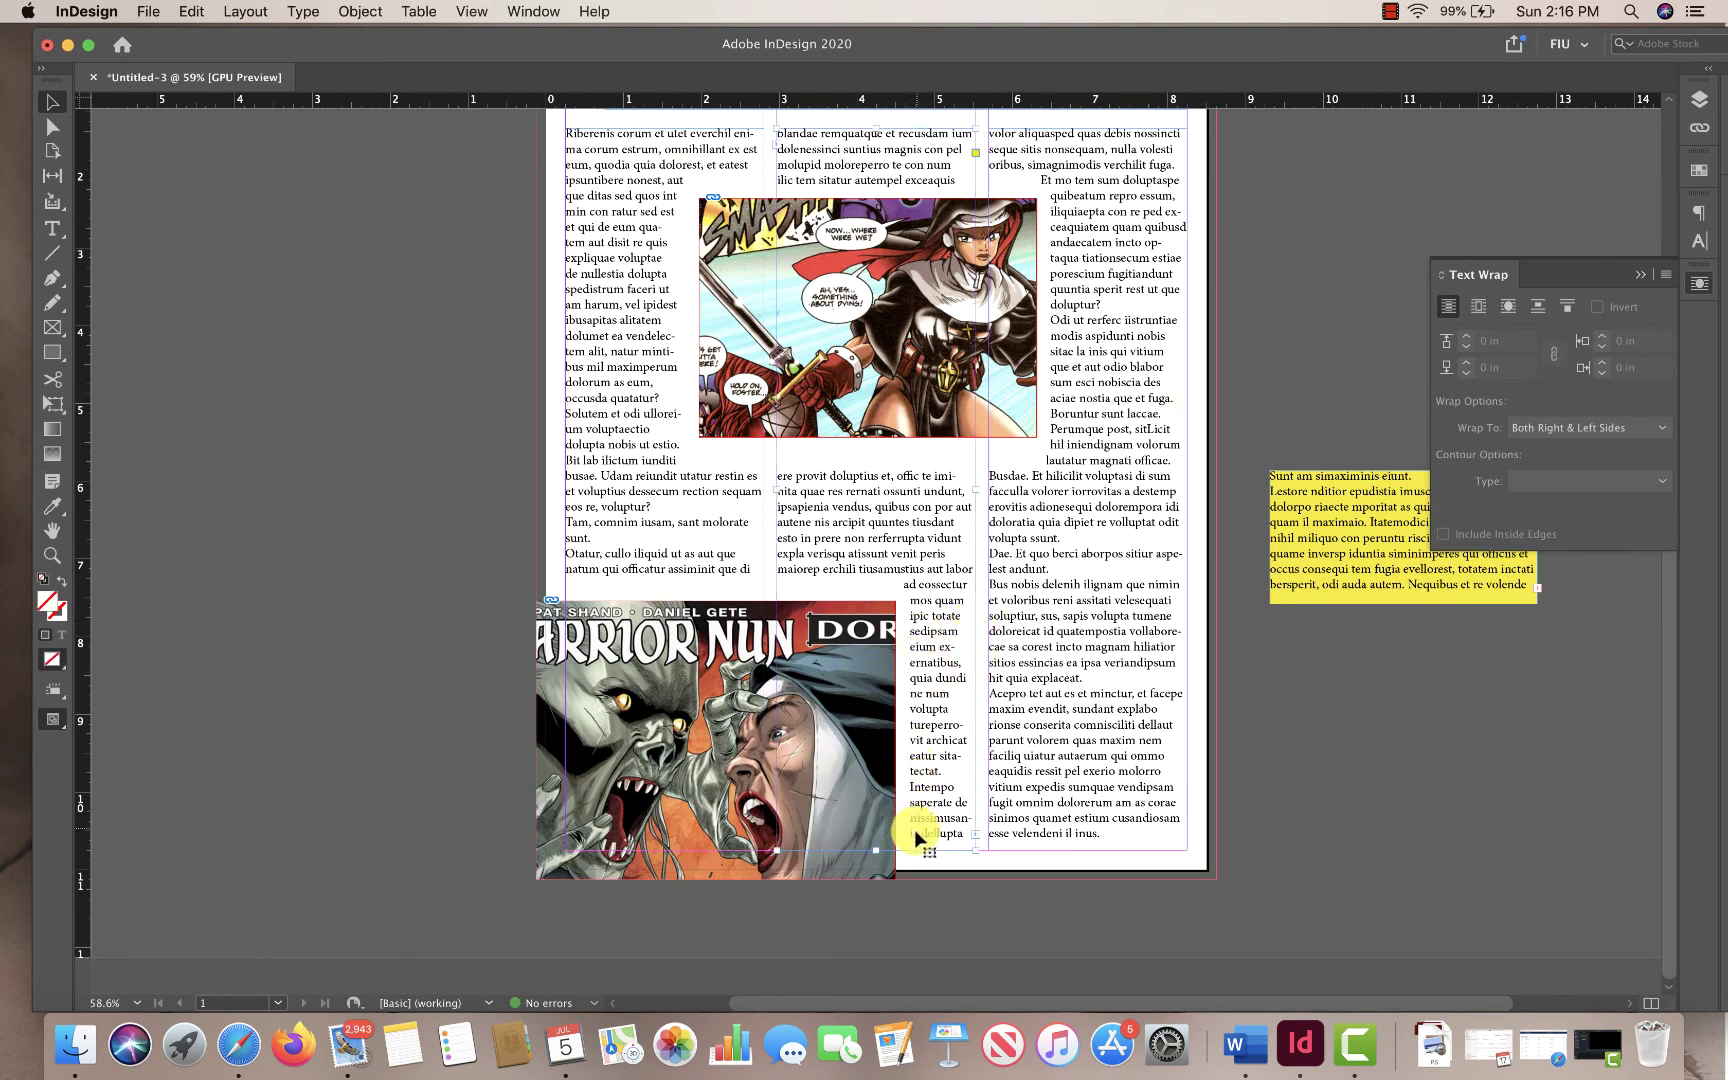
pyautogui.click(880, 852)
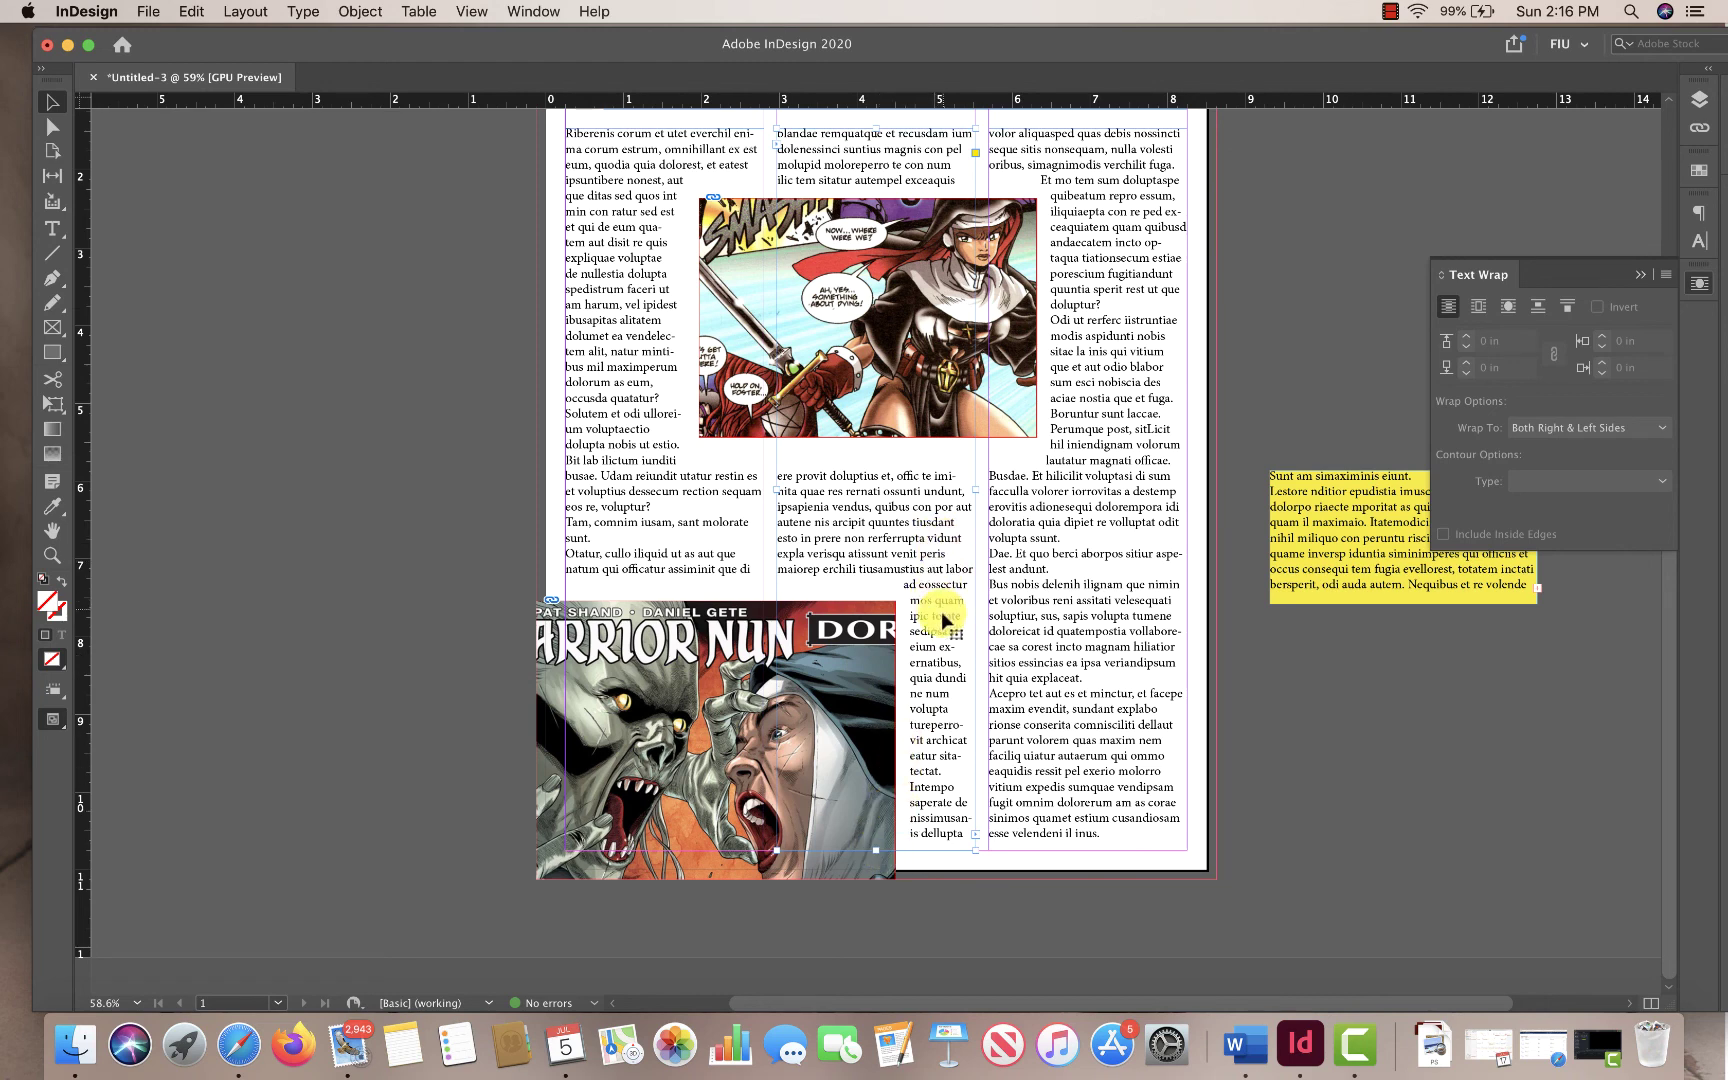
pyautogui.moveTo(876, 850); pyautogui.dragTo(884, 595)
# Widen the Warrior Nun cover image's frame rightward across most of the middle column, and deselect it
pyautogui.click(879, 720)
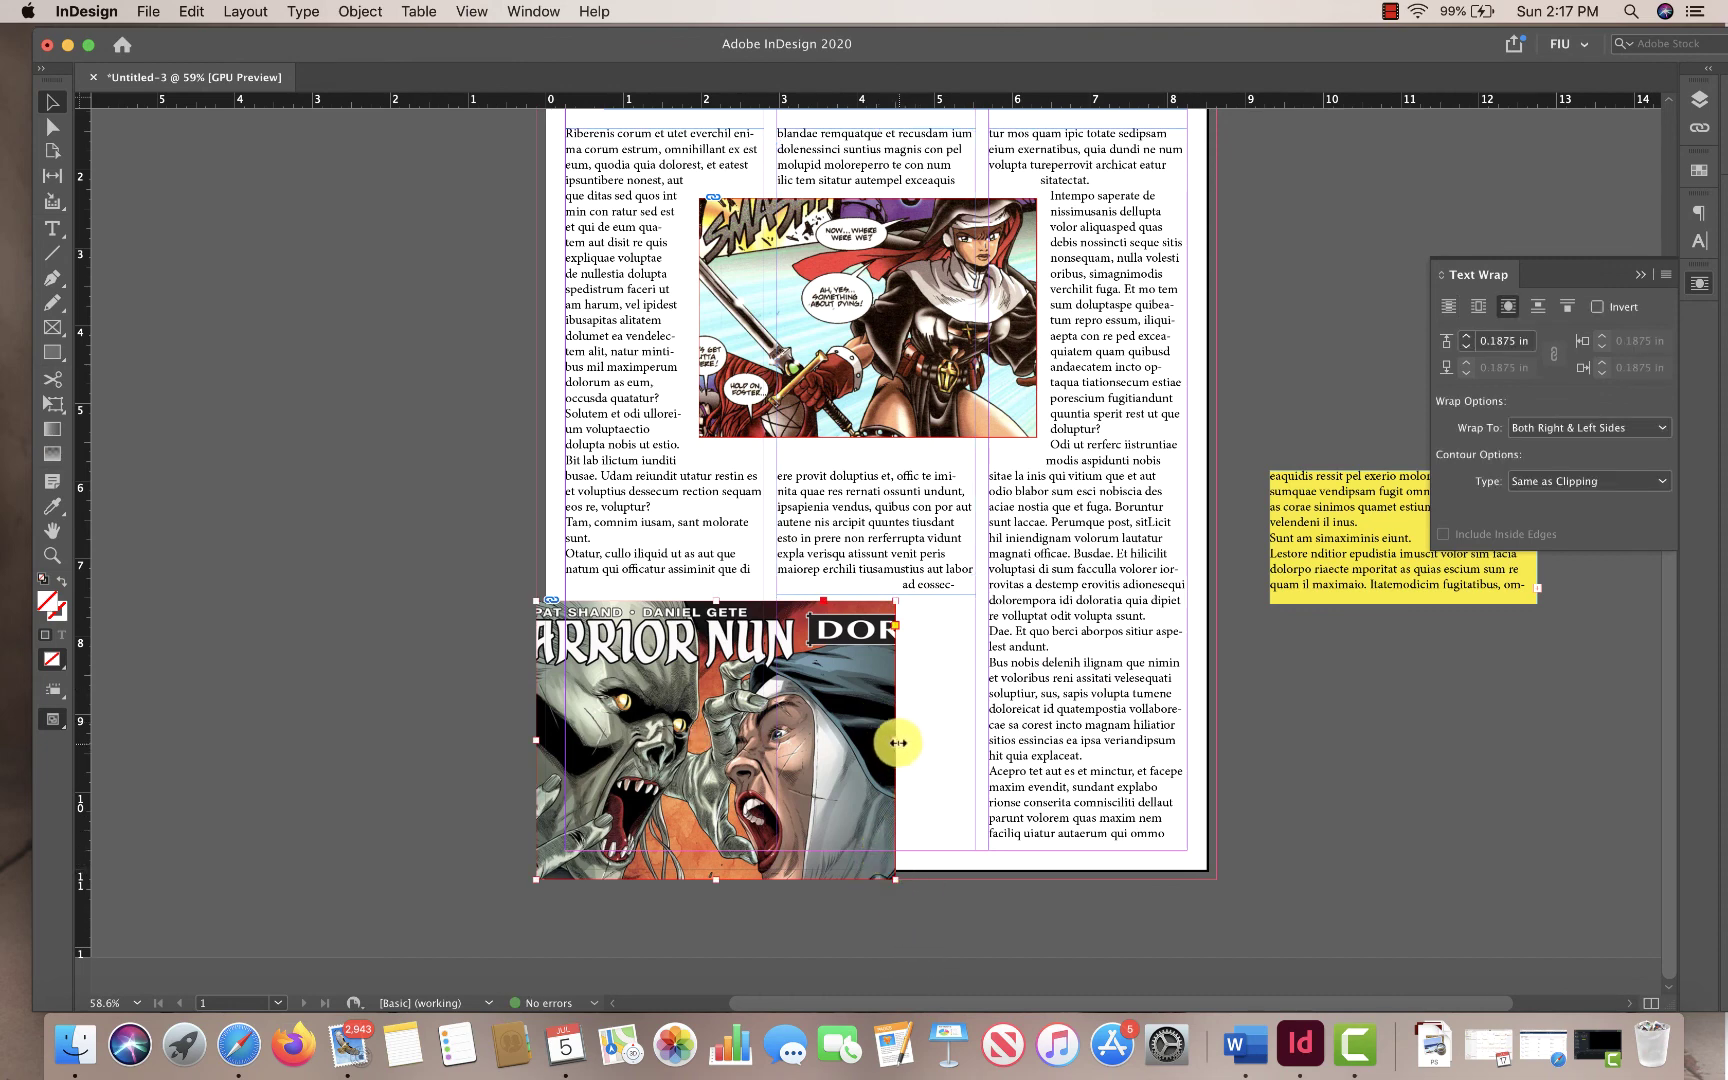
pyautogui.moveTo(897, 742); pyautogui.dragTo(963, 742)
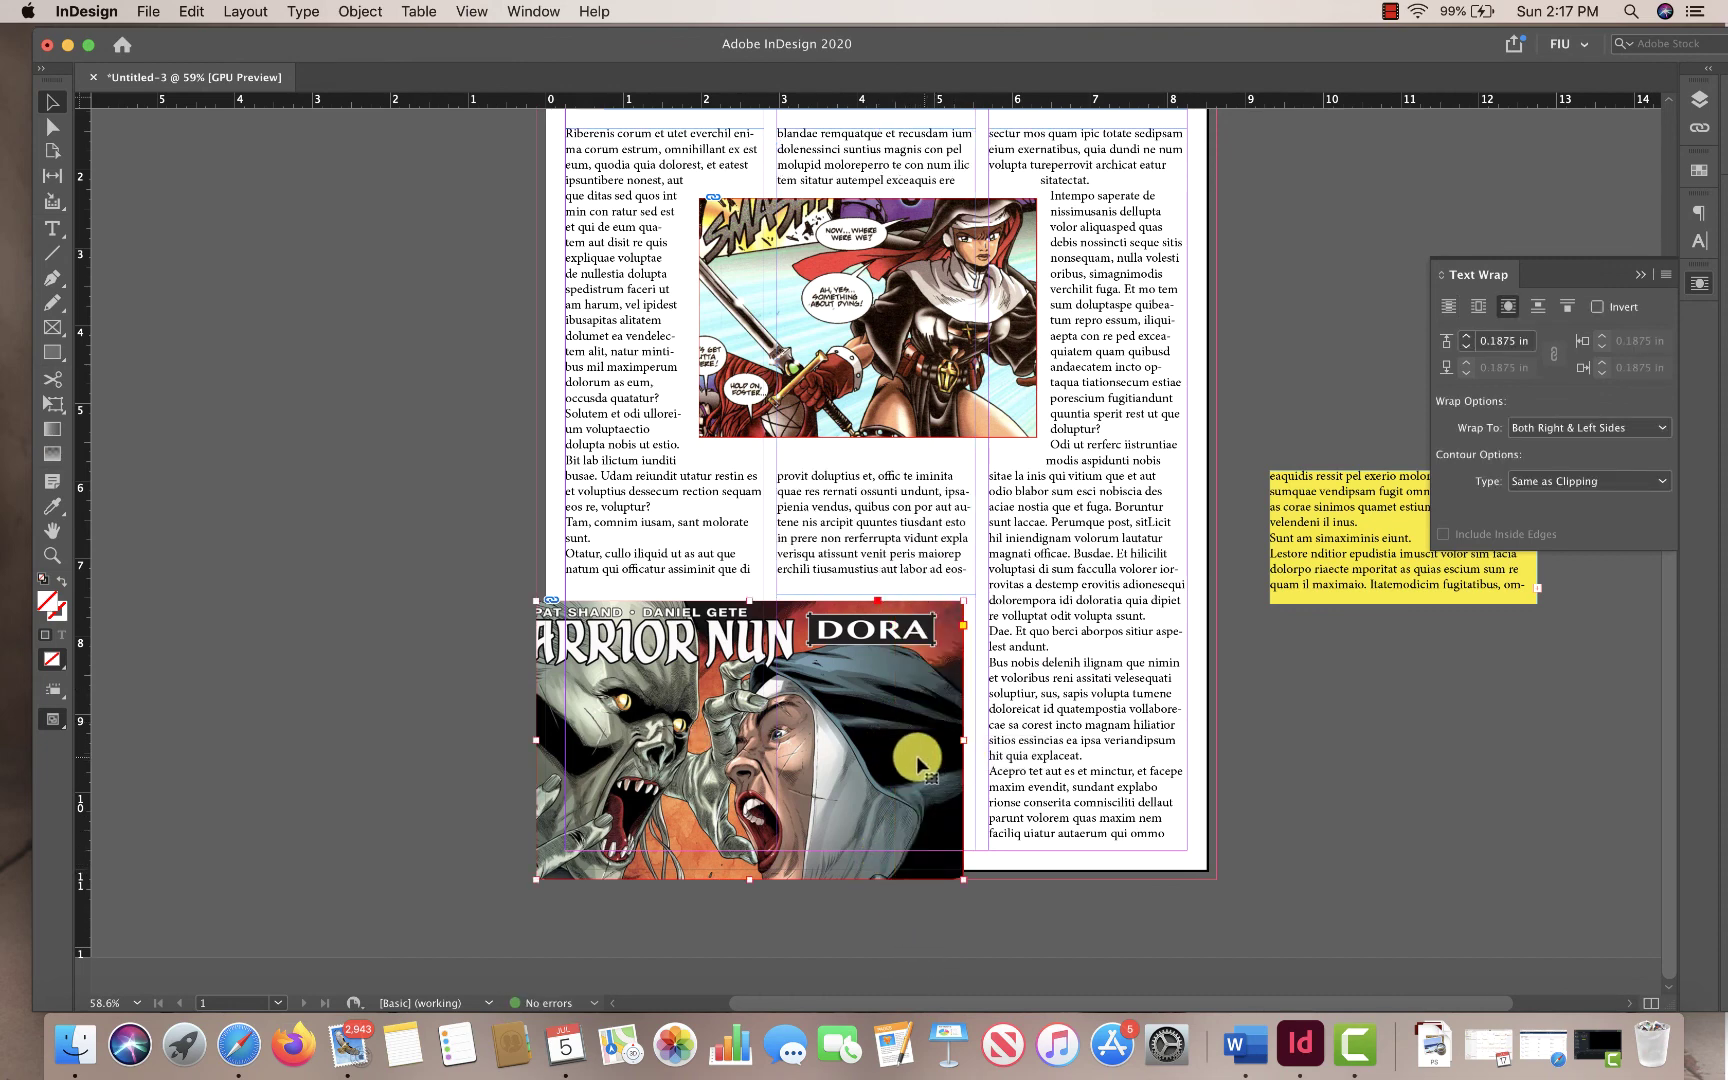
pyautogui.click(1260, 811)
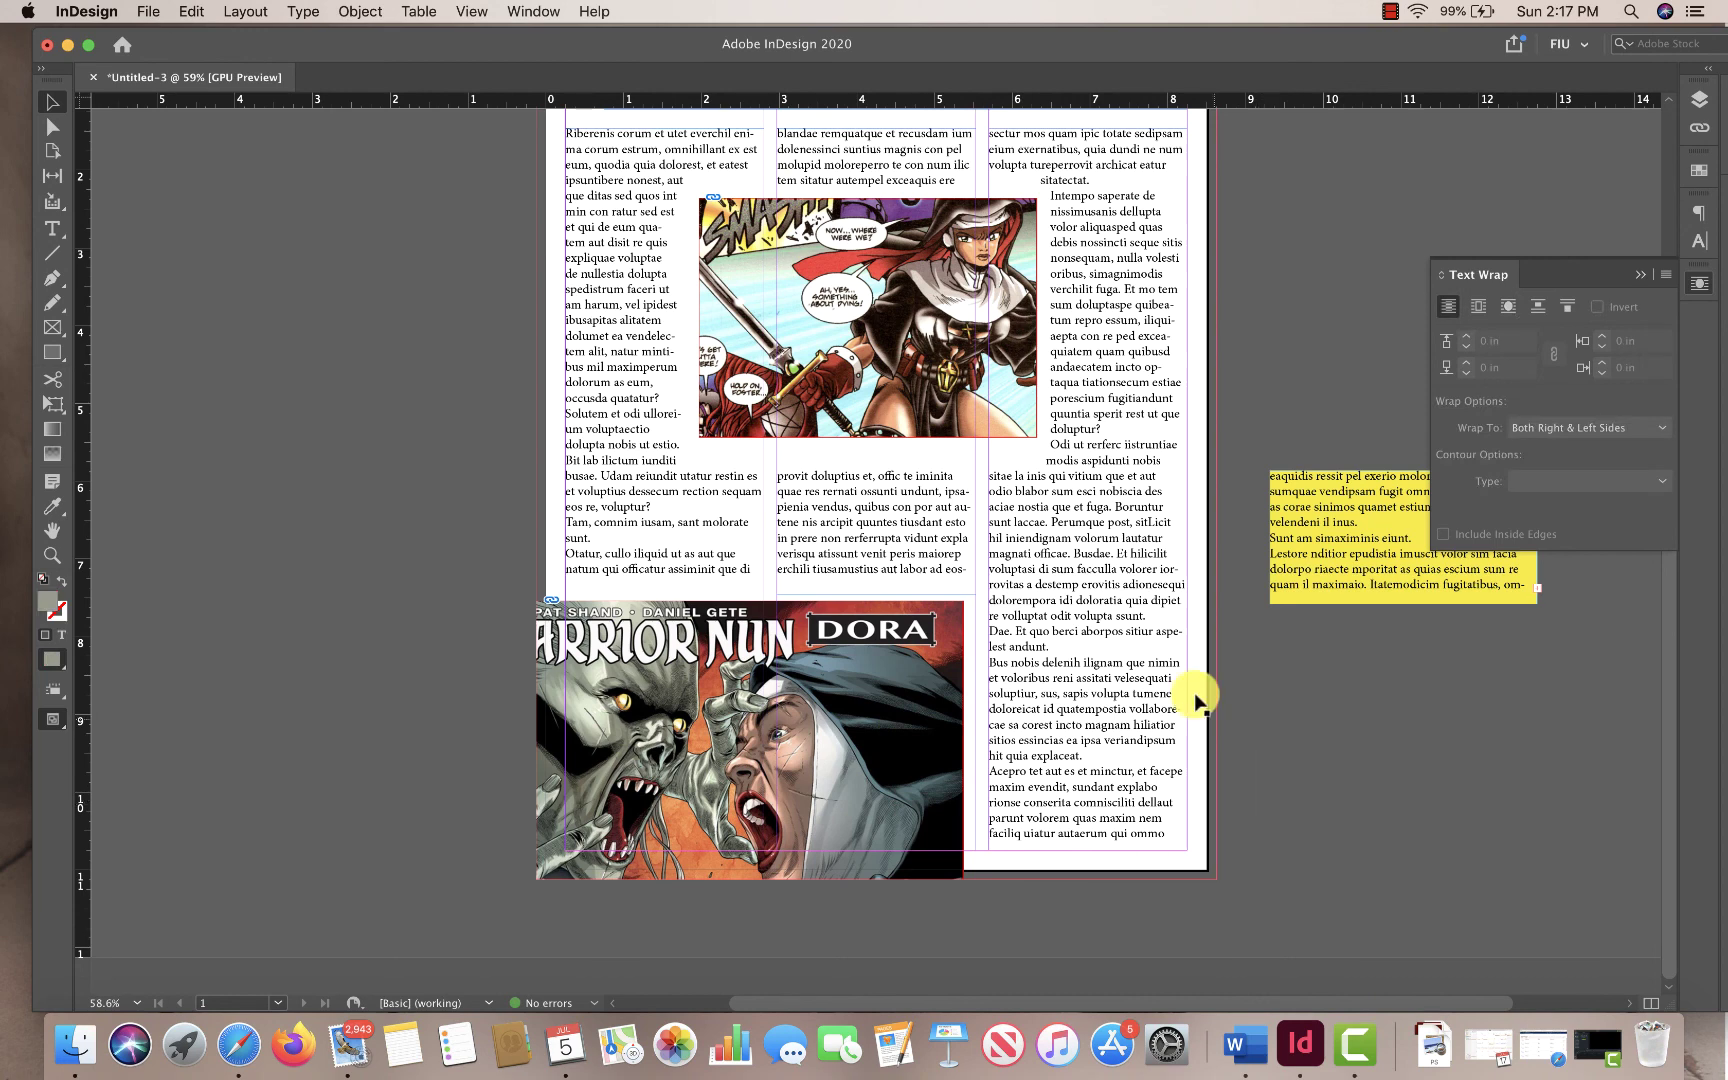
pyautogui.scroll(2, 1200, 572)
pyautogui.scroll(-2, 1200, 572)
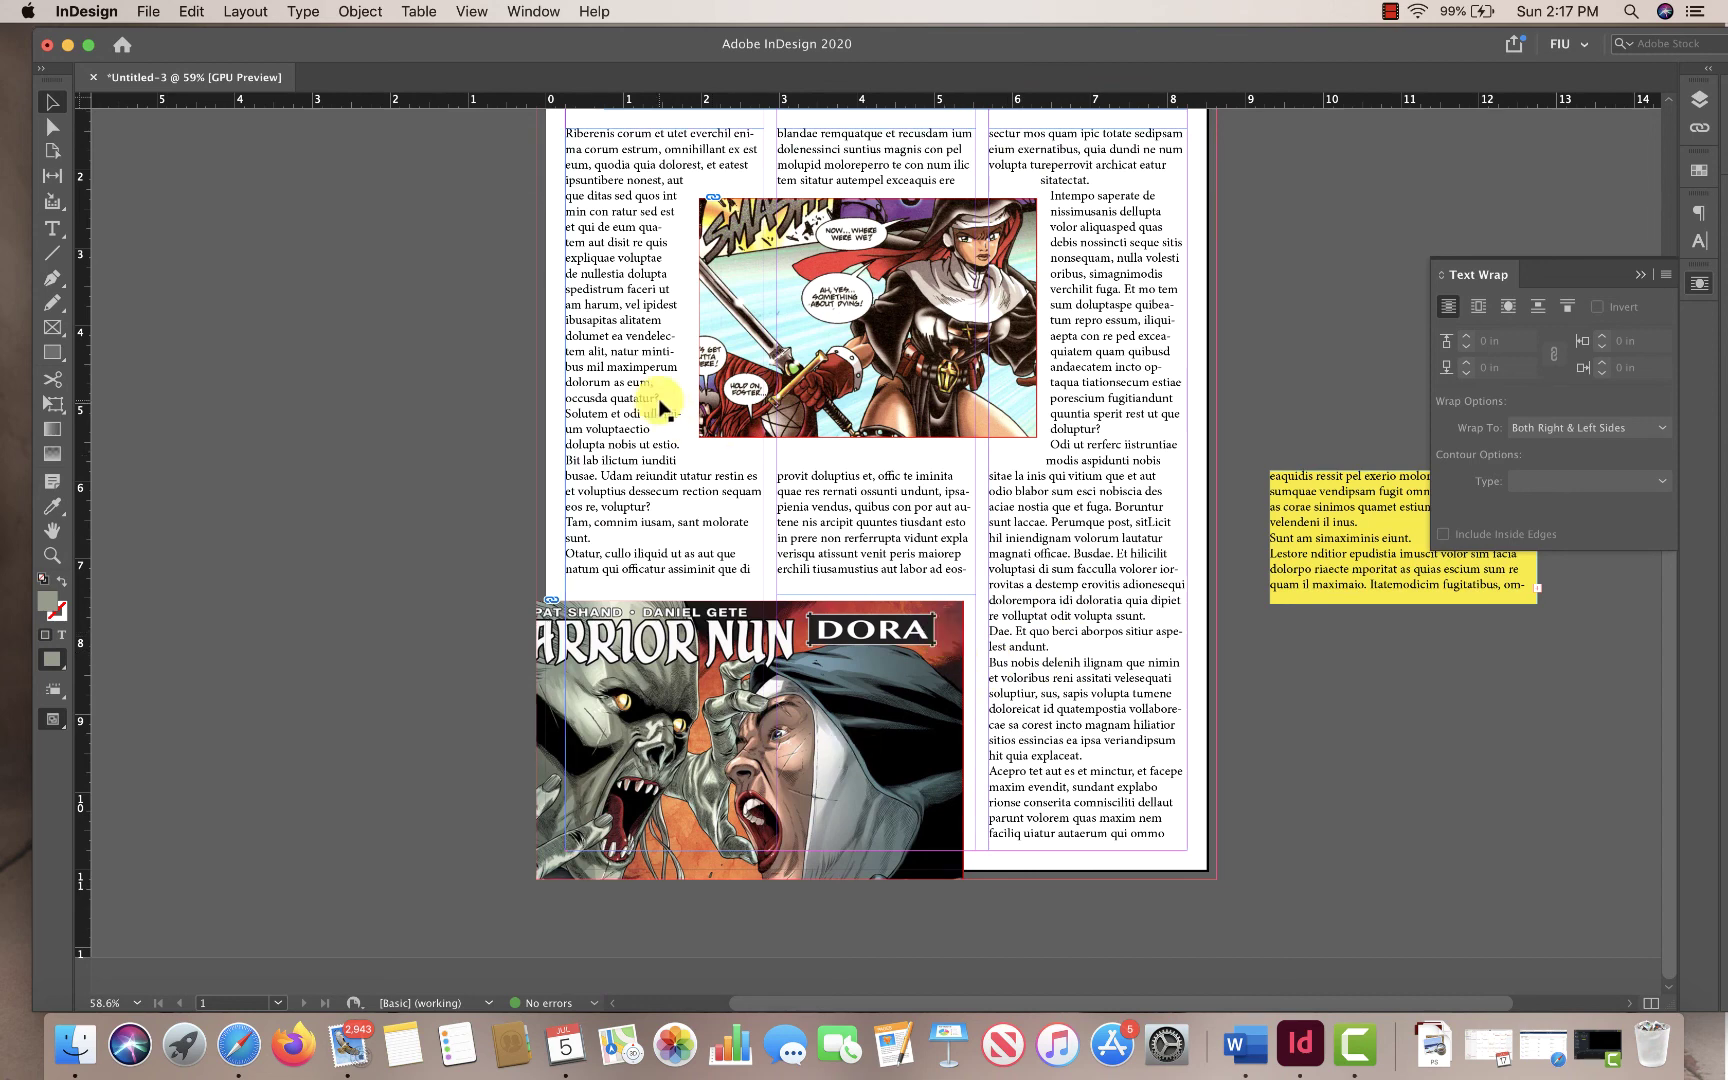
pyautogui.scroll(7, 1247, 372)
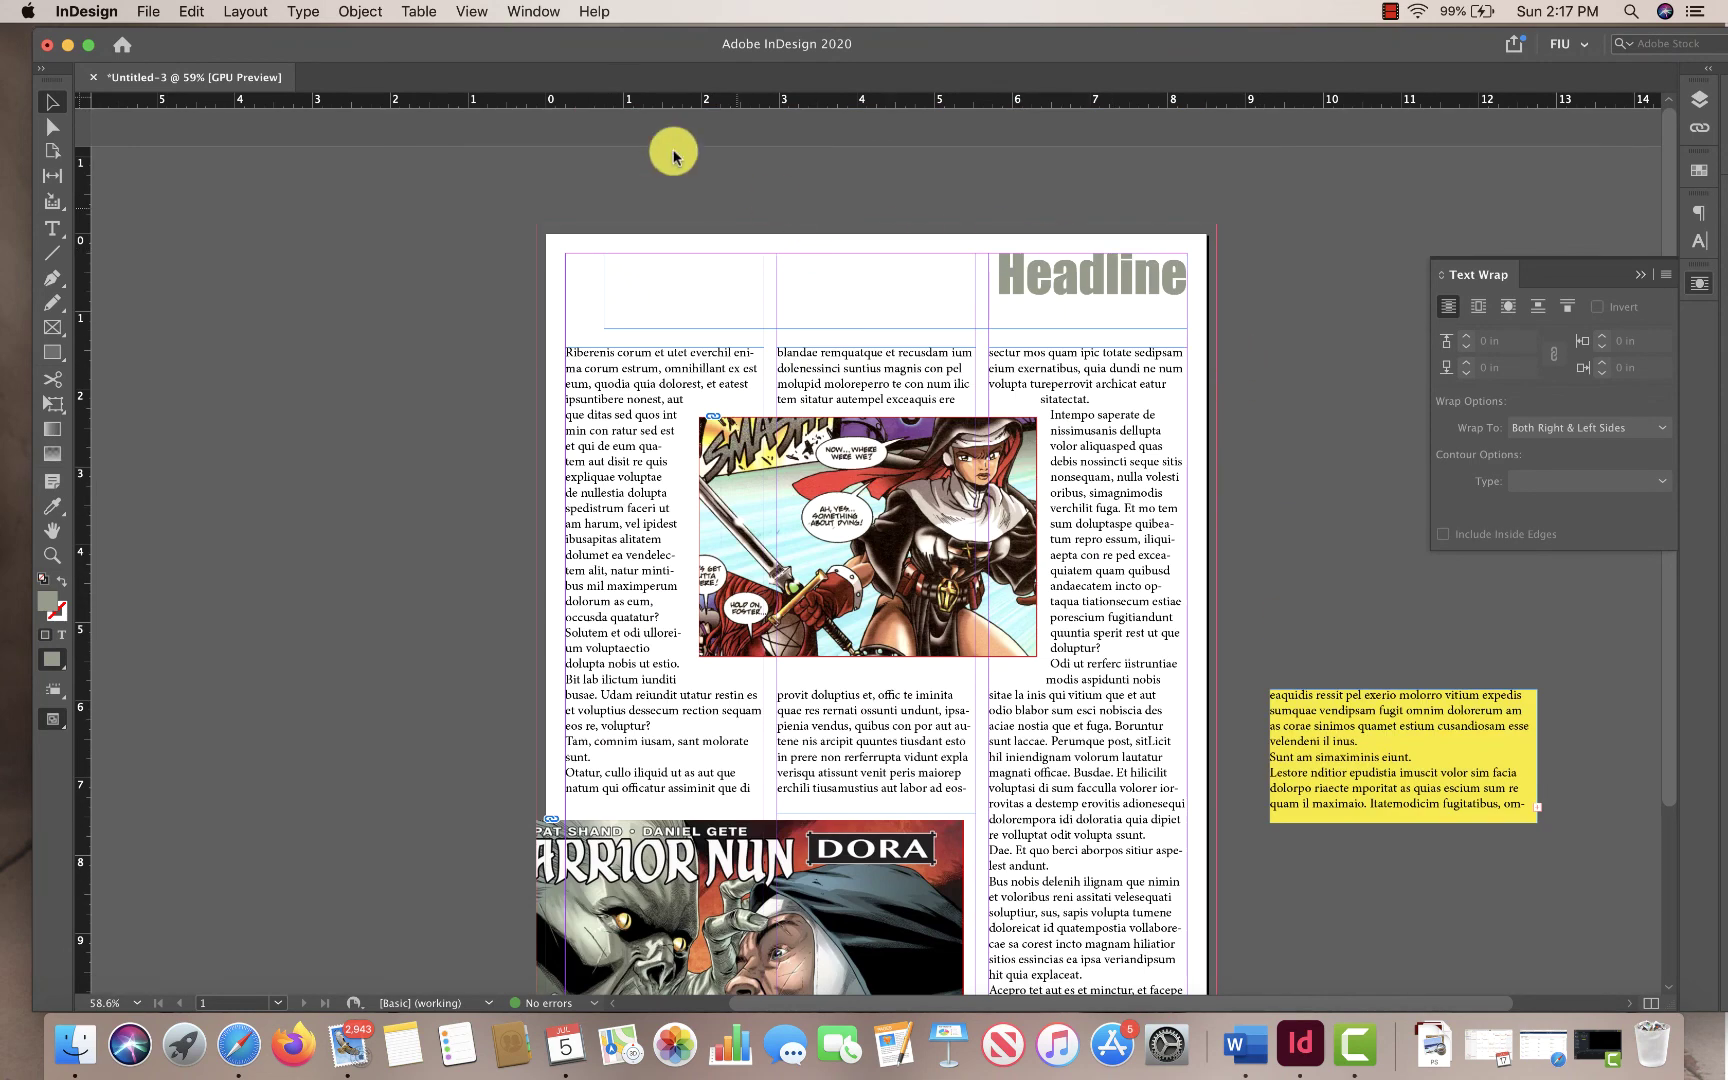
pyautogui.click(1390, 12)
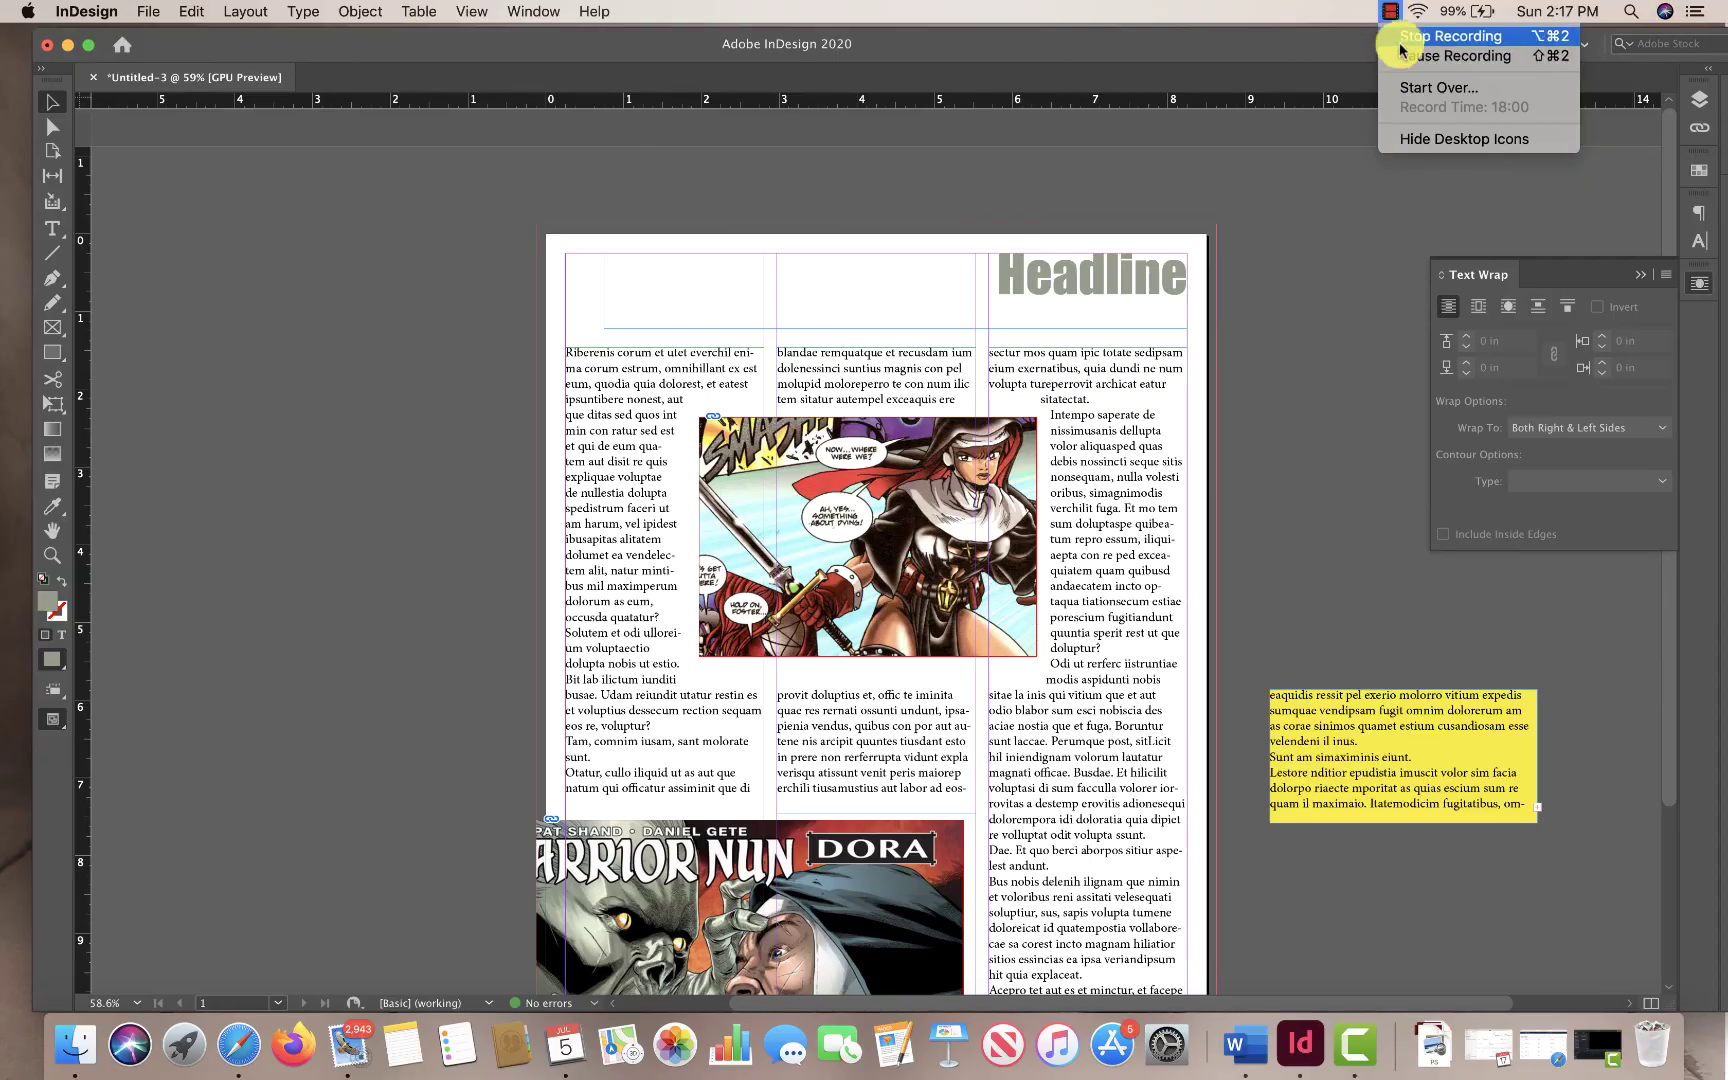